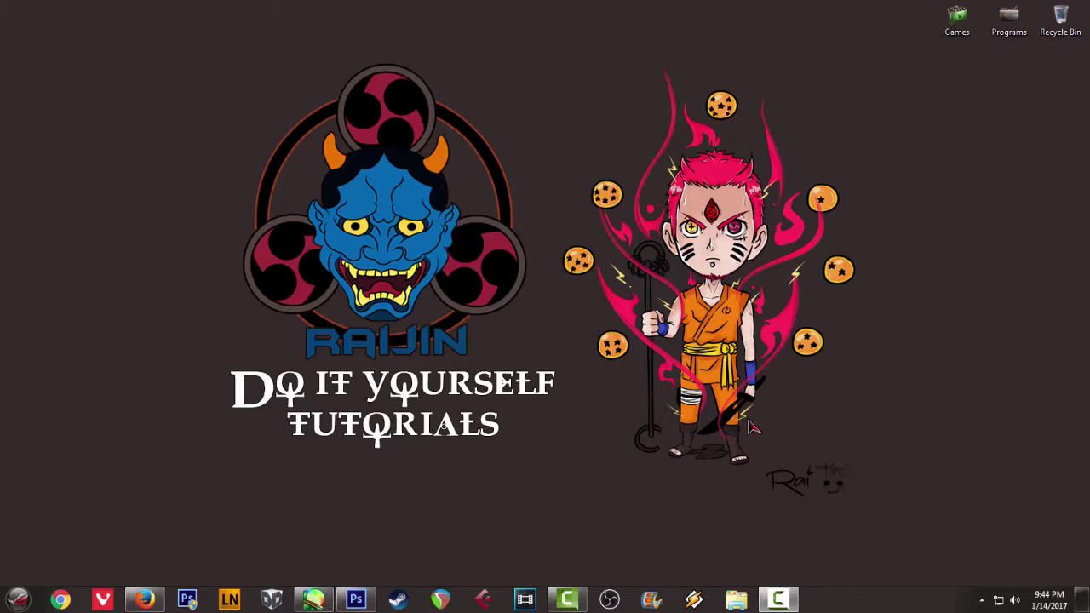
Step: Switch to Firefox and look through the video uploads on the RaijinDIYT YouTube channel
{"action": "left_click", "coordinate": [145, 600]}
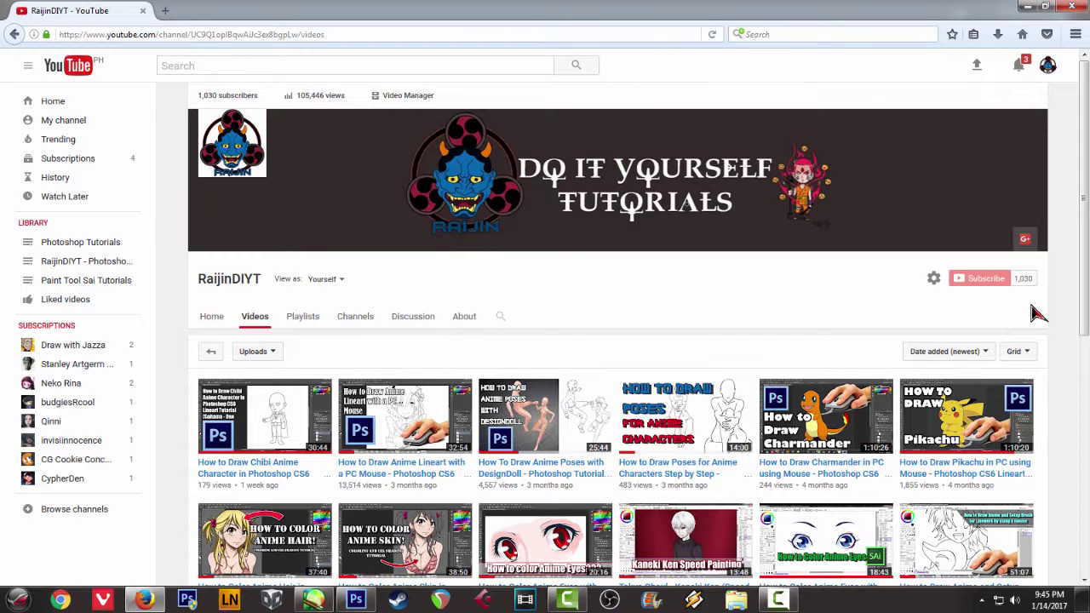
{"action": "scroll", "coordinate": [1029, 305], "scroll_direction": "down", "scroll_amount": 1}
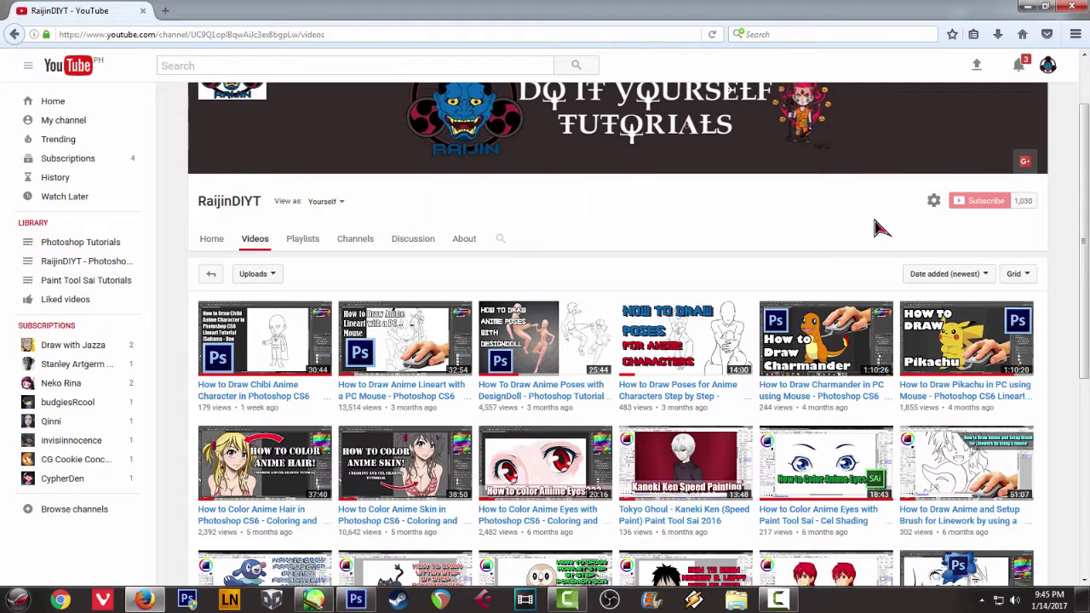
{"action": "scroll", "coordinate": [882, 229], "scroll_direction": "down", "scroll_amount": 3}
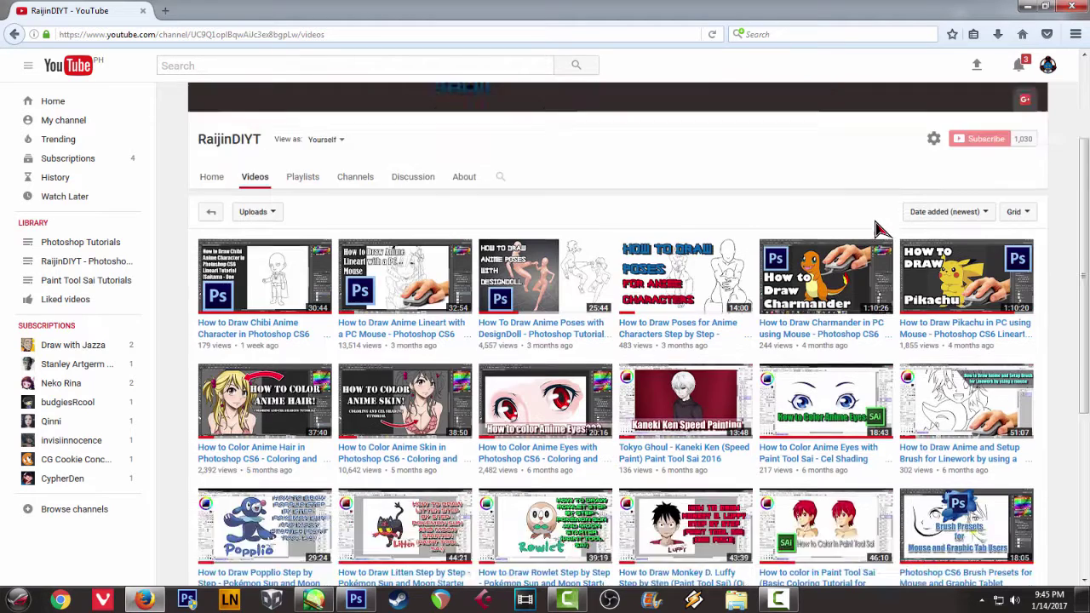
{"action": "scroll", "coordinate": [879, 224], "scroll_direction": "up", "scroll_amount": 2}
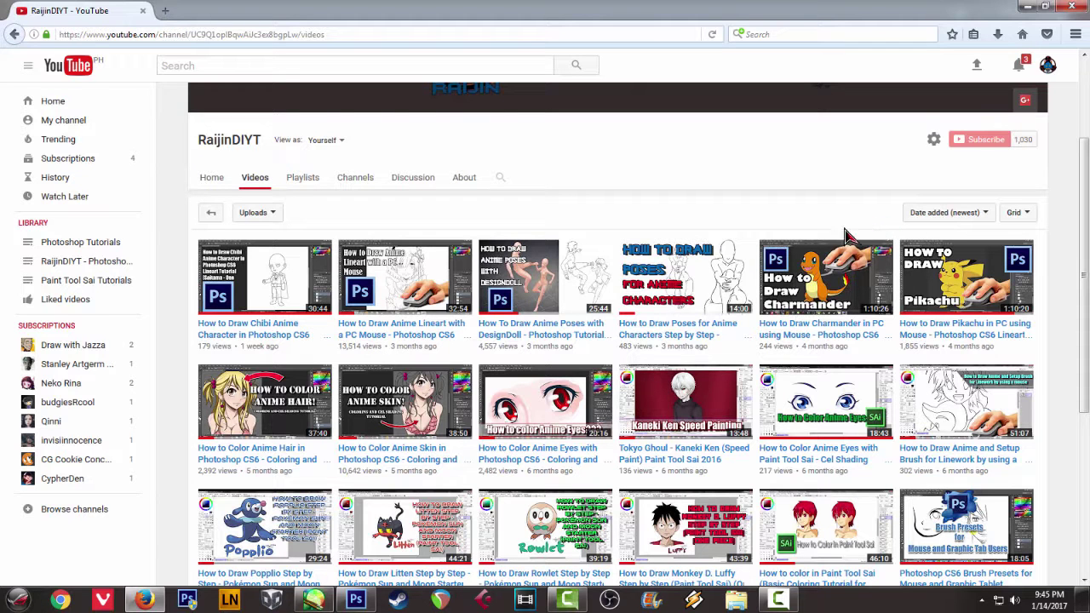
Step: Check the imported sketch canvas in PaintTool SAI and in Photoshop, ending back in PaintTool SAI
{"action": "left_click", "coordinate": [313, 601]}
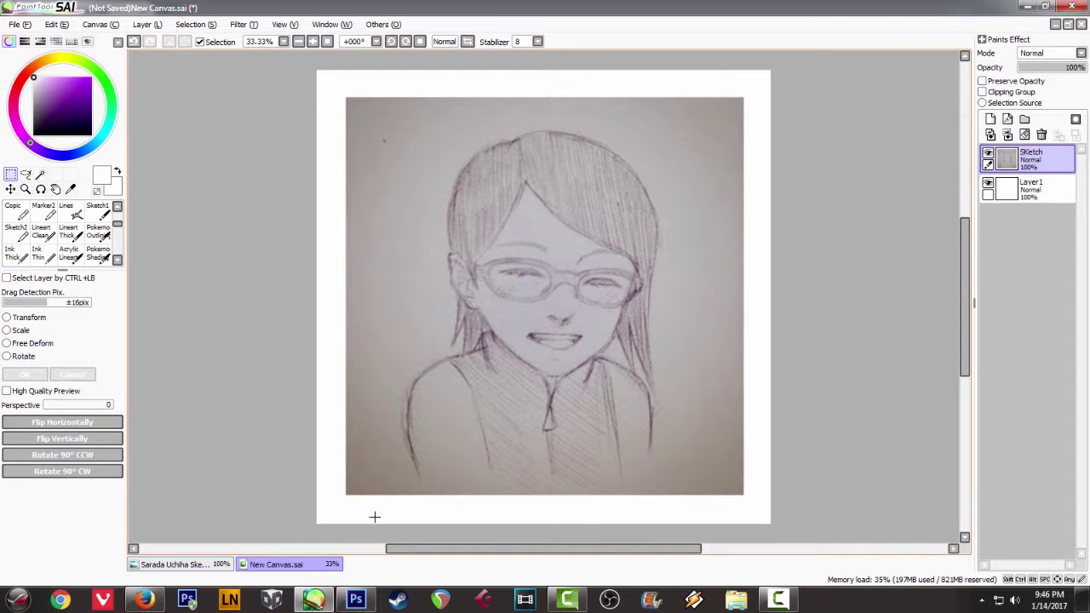
{"action": "left_click", "coordinate": [371, 606]}
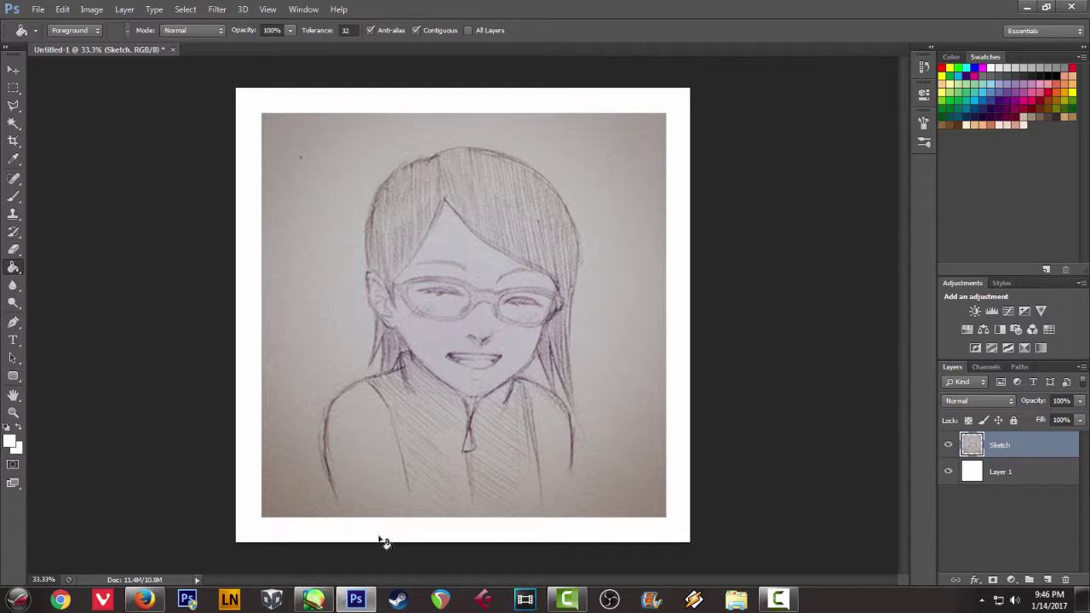
{"action": "left_click", "coordinate": [313, 600]}
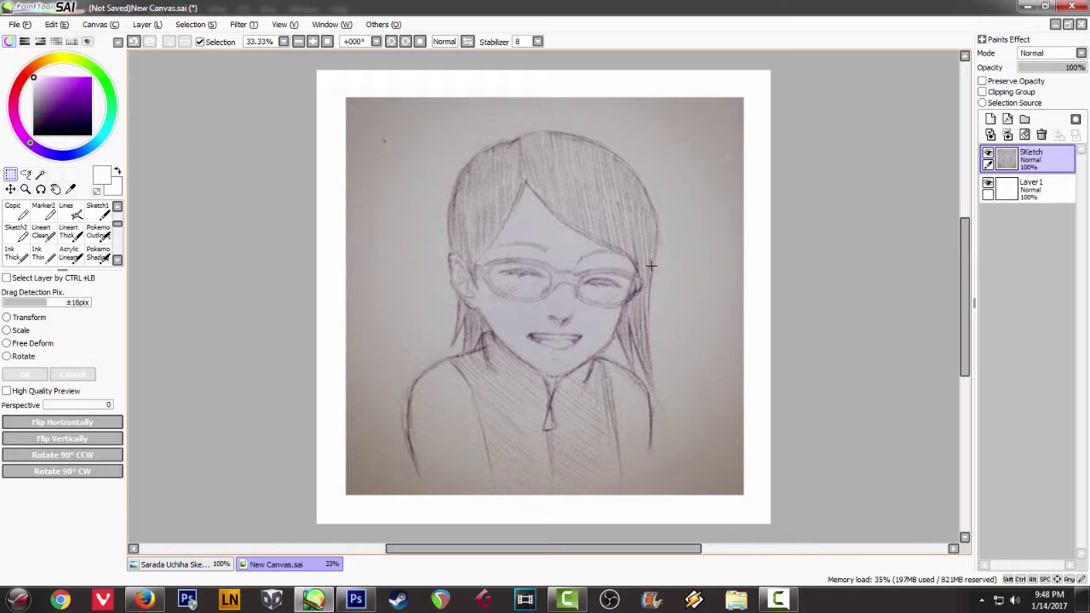
Step: Add a linework layer above the sketch and reduce the Sketch layer's opacity to 65%, keeping the linework layer active
{"action": "left_click", "coordinate": [1010, 124]}
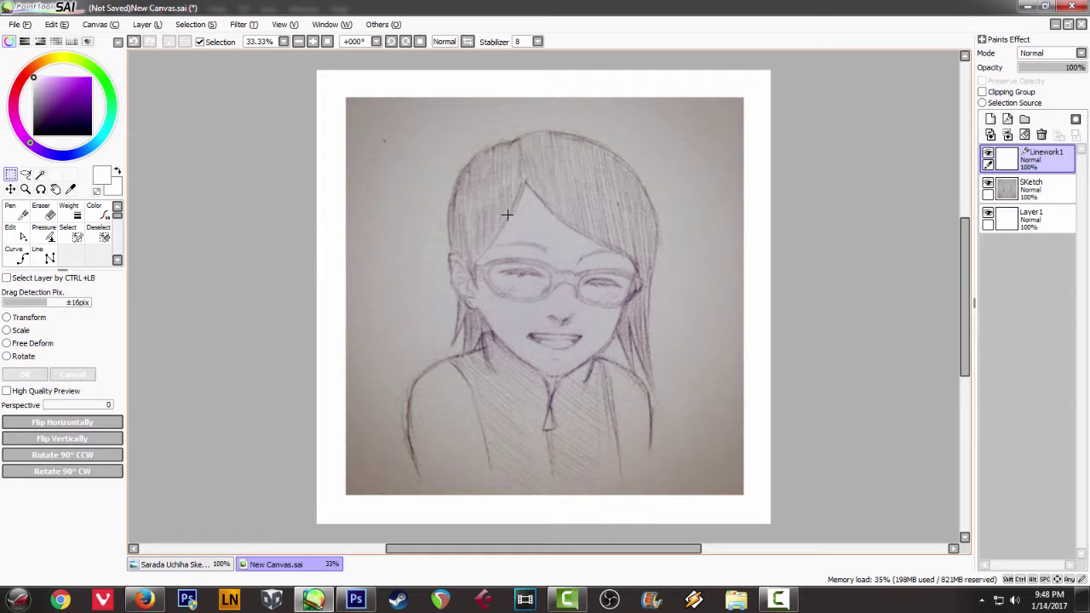
{"action": "left_click", "coordinate": [1013, 196]}
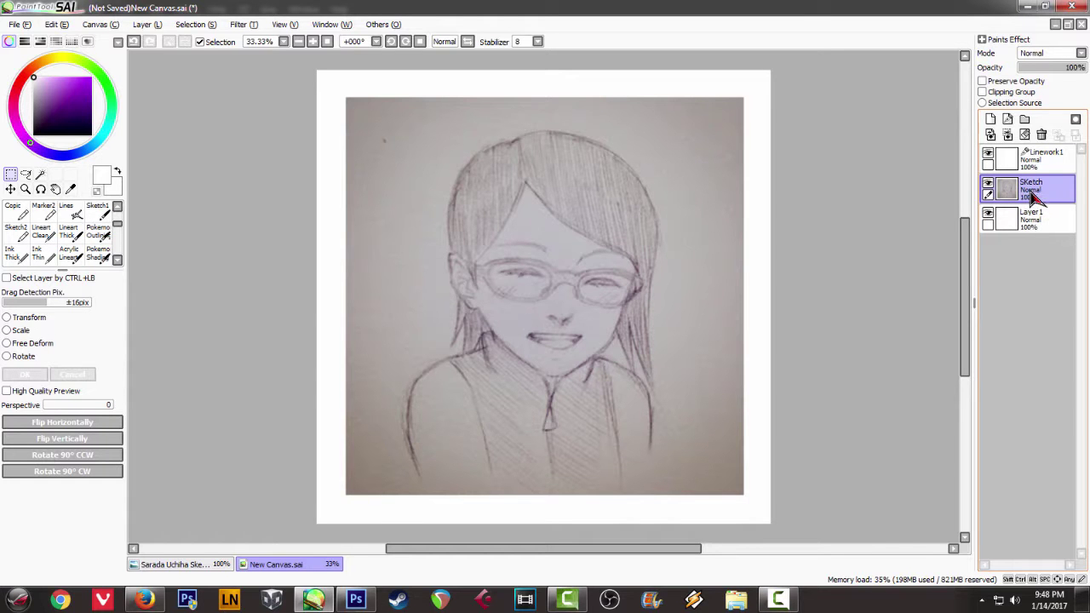
{"action": "left_click_drag", "start_coordinate": [1045, 78], "coordinate": [1065, 74]}
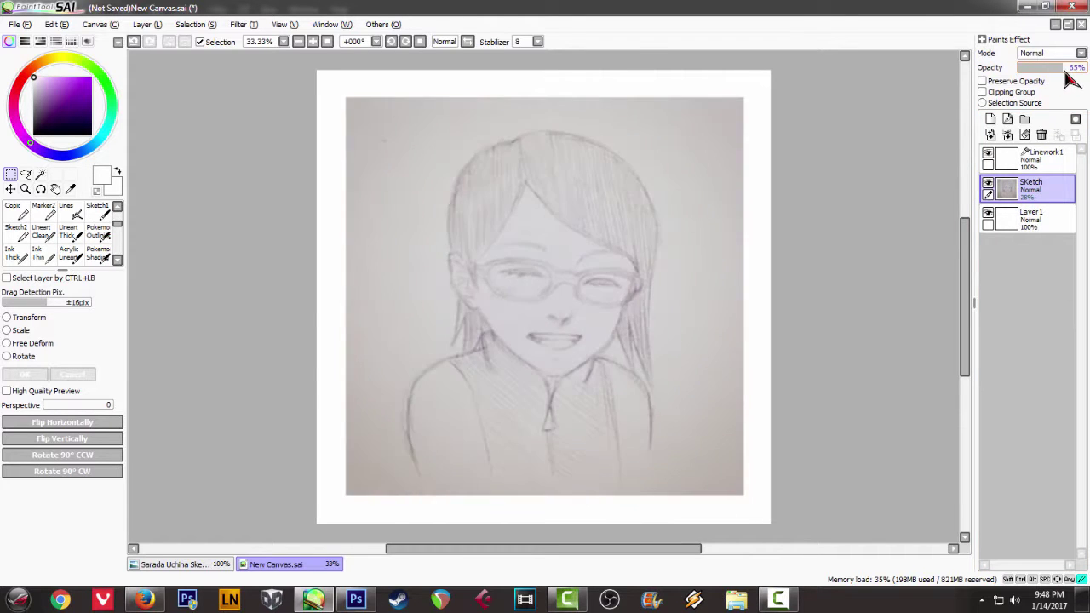
{"action": "left_click", "coordinate": [1015, 169]}
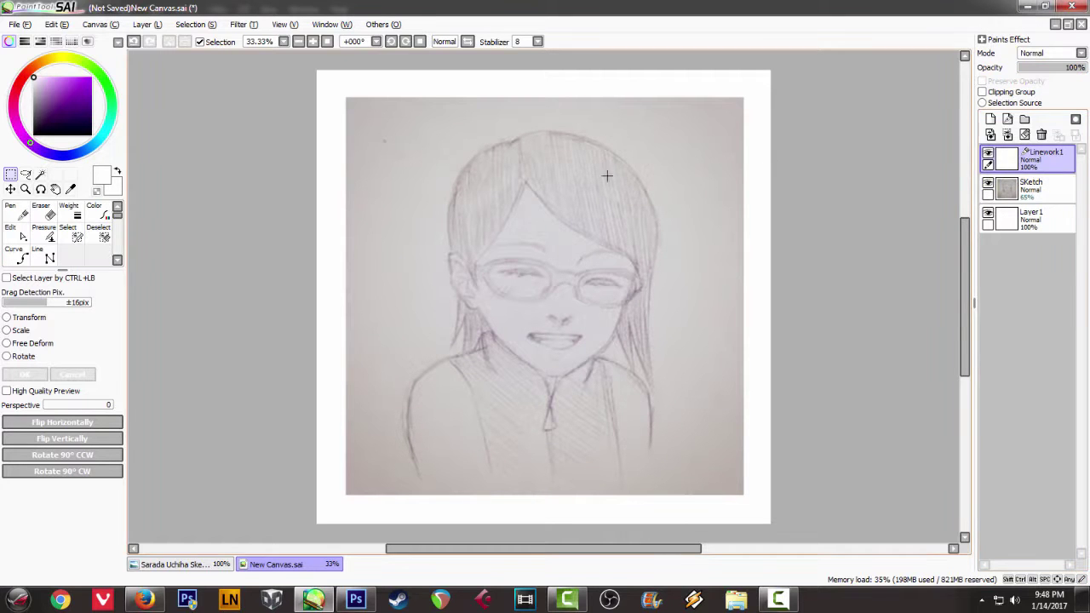
Step: Trace the face outline in black with the size 3 Curve tool, from the right temple around the chin towards the left ear
{"action": "left_click", "coordinate": [20, 261]}
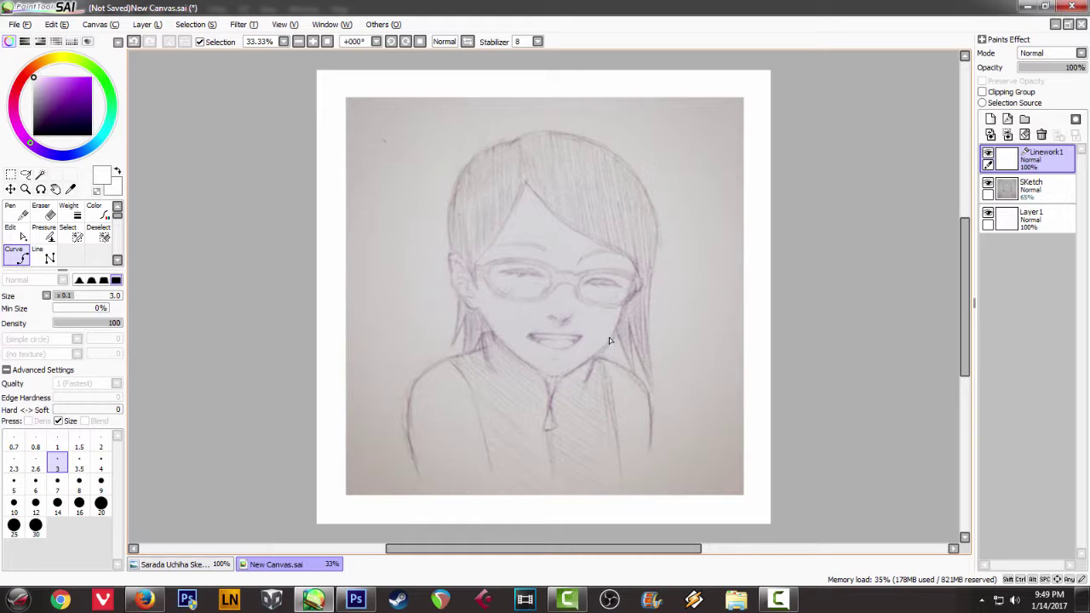
{"action": "scroll", "coordinate": [609, 338], "scroll_direction": "down", "scroll_amount": 1}
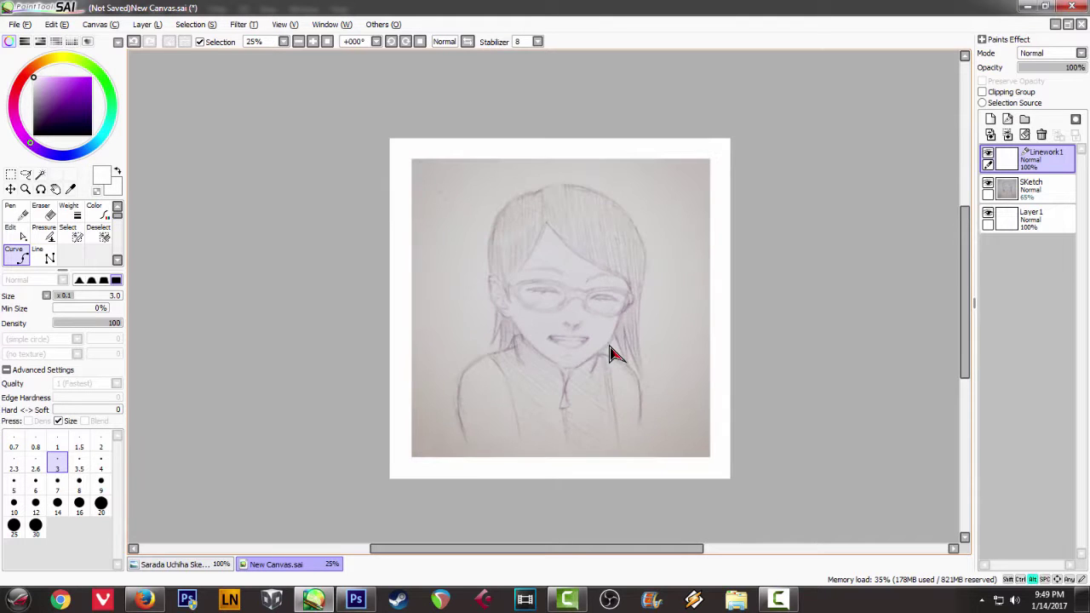
{"action": "scroll", "coordinate": [608, 345], "scroll_direction": "down", "scroll_amount": 3}
{"action": "scroll", "coordinate": [604, 346], "scroll_direction": "up", "scroll_amount": 8}
{"action": "scroll", "coordinate": [657, 254], "scroll_direction": "down", "scroll_amount": 2}
{"action": "left_click", "coordinate": [727, 126]}
{"action": "key", "text": "x"}
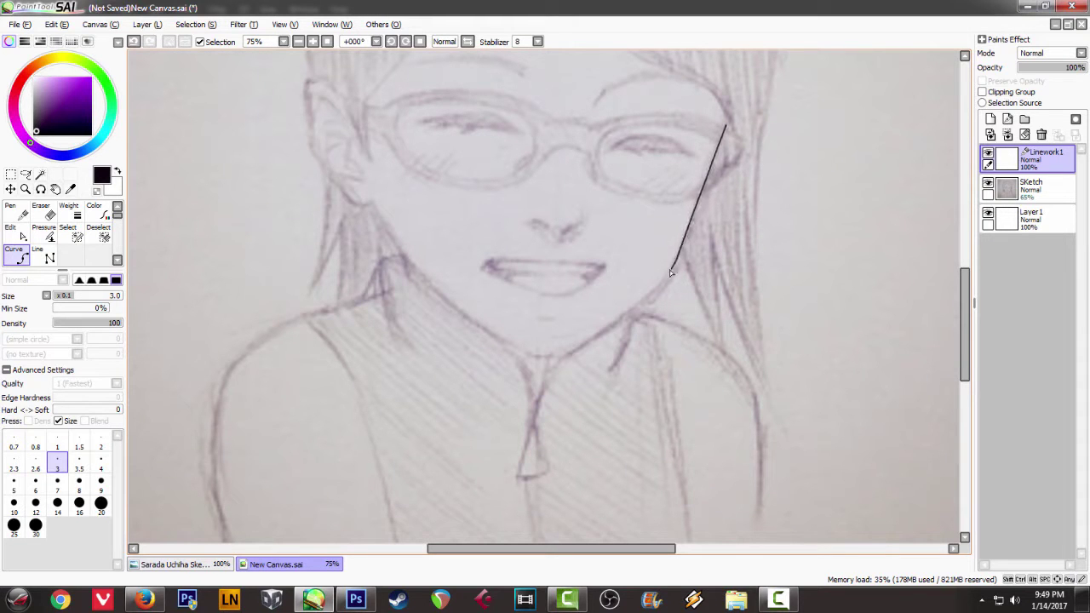
{"action": "left_click", "coordinate": [554, 358]}
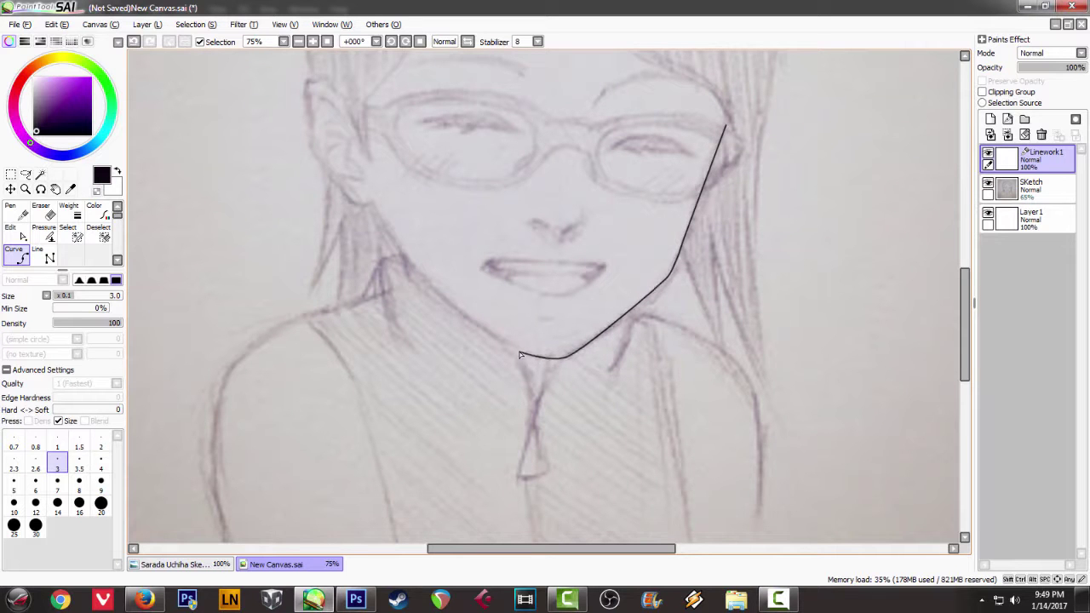
{"action": "left_click", "coordinate": [367, 205]}
Step: Continue the face outline around the earlobe and up the outer edge of the left ear
{"action": "scroll", "coordinate": [362, 204], "scroll_direction": "up", "scroll_amount": 2}
{"action": "left_click", "coordinate": [346, 184]}
{"action": "scroll", "coordinate": [344, 183], "scroll_direction": "down", "scroll_amount": 1}
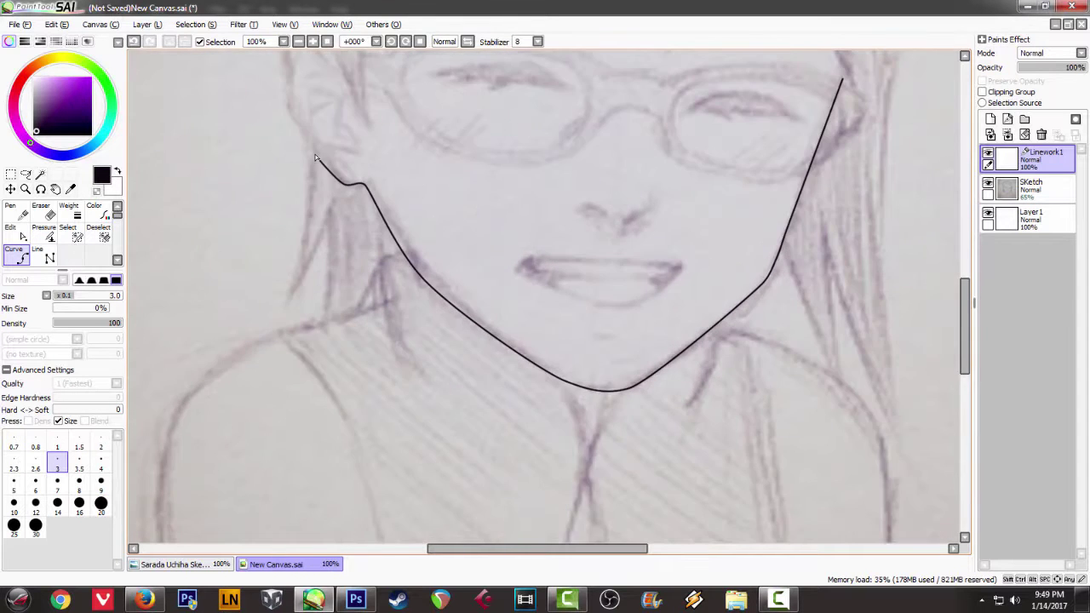
{"action": "left_click", "coordinate": [287, 111]}
{"action": "scroll", "coordinate": [287, 91], "scroll_direction": "down", "scroll_amount": 2}
{"action": "scroll", "coordinate": [287, 92], "scroll_direction": "up", "scroll_amount": 1}
{"action": "scroll", "coordinate": [289, 98], "scroll_direction": "up", "scroll_amount": 1}
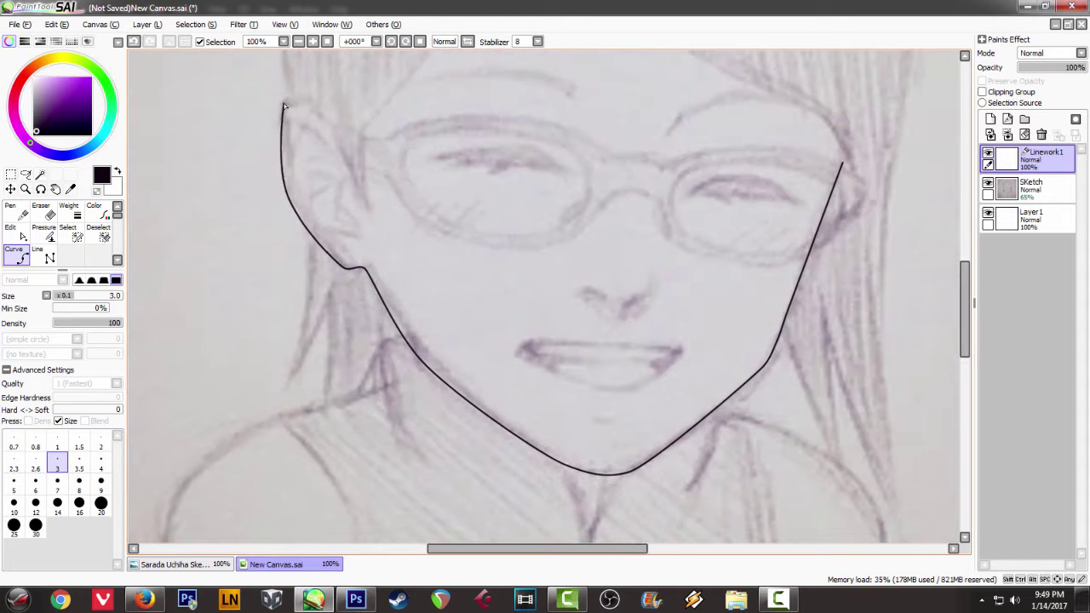
Step: Trace the lower edge of the fringe from the hair parting across the forehead to the right temple
{"action": "scroll", "coordinate": [336, 130], "scroll_direction": "down", "scroll_amount": 3}
{"action": "scroll", "coordinate": [624, 132], "scroll_direction": "up", "scroll_amount": 1}
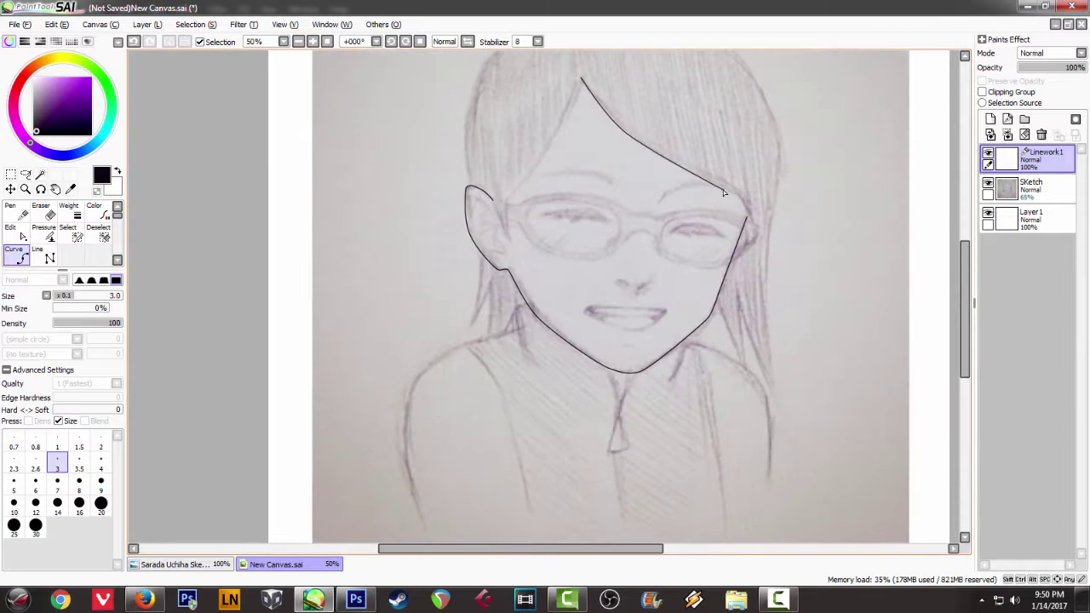
{"action": "scroll", "coordinate": [756, 233], "scroll_direction": "up", "scroll_amount": 2}
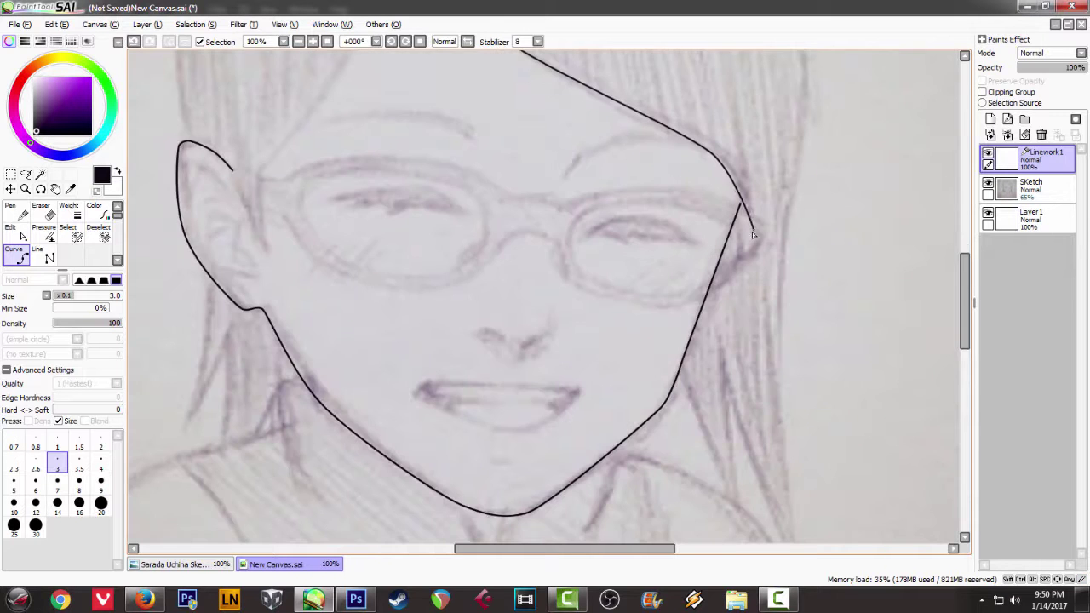
{"action": "scroll", "coordinate": [776, 228], "scroll_direction": "down", "scroll_amount": 2}
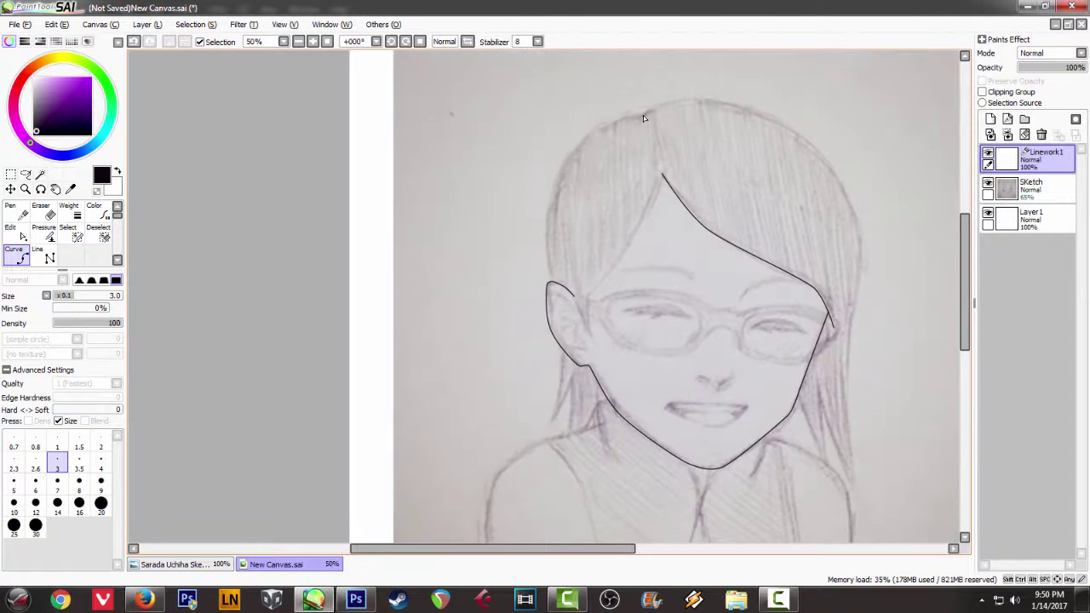
Step: Trace the outer hair contour from the parting at the crown down the left side to the ear
{"action": "scroll", "coordinate": [628, 115], "scroll_direction": "up", "scroll_amount": 2}
{"action": "left_click", "coordinate": [629, 113]}
{"action": "key", "text": "ctrl+z"}
{"action": "left_click", "coordinate": [675, 99]}
{"action": "left_click", "coordinate": [610, 120]}
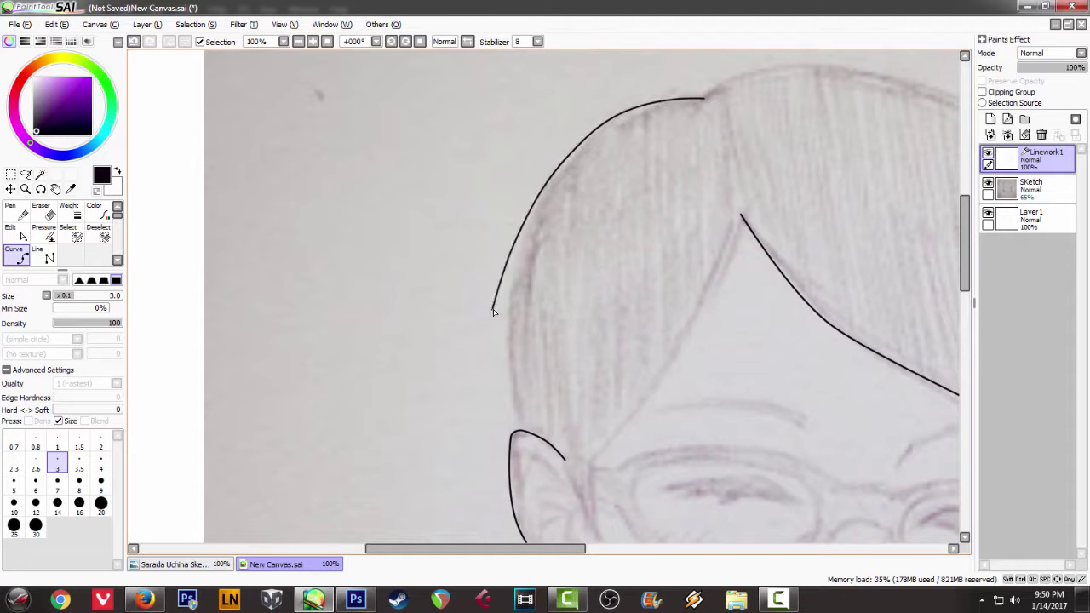
{"action": "key", "text": "Return"}
{"action": "scroll", "coordinate": [566, 308], "scroll_direction": "up", "scroll_amount": 1}
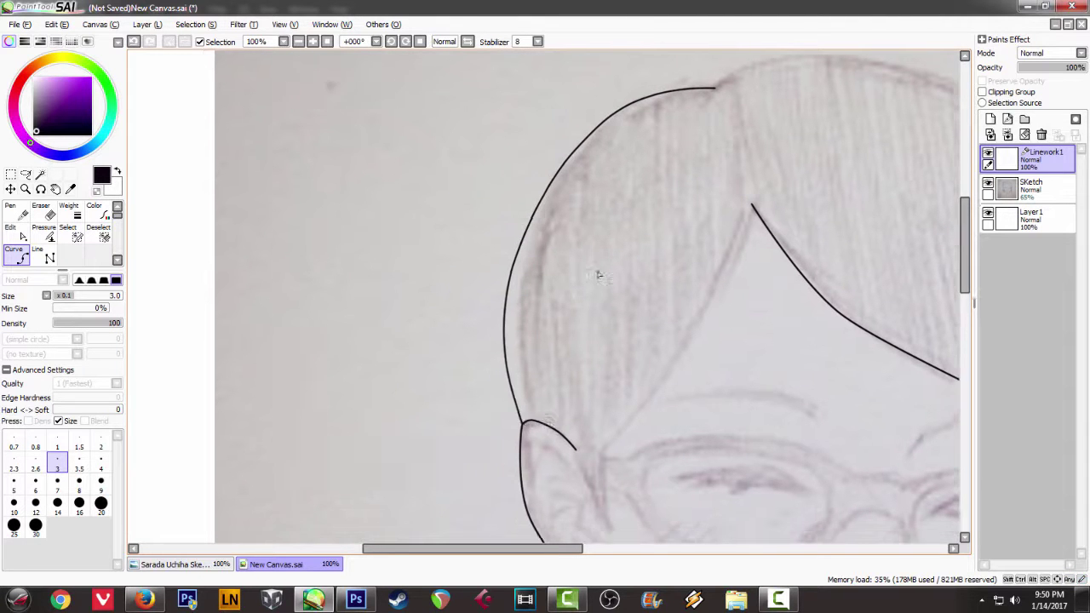
Step: Trace the left collar's upper edge beneath the jaw and down to the zipper
{"action": "scroll", "coordinate": [586, 299], "scroll_direction": "down", "scroll_amount": 6}
{"action": "scroll", "coordinate": [618, 329], "scroll_direction": "up", "scroll_amount": 5}
{"action": "scroll", "coordinate": [464, 235], "scroll_direction": "up", "scroll_amount": 1}
{"action": "left_click", "coordinate": [421, 195]}
{"action": "left_click", "coordinate": [508, 265]}
{"action": "left_click", "coordinate": [666, 371]}
{"action": "double_click", "coordinate": [689, 509]}
Step: Trace the left collar's fold line and the shoulder line running outward from it
{"action": "left_click", "coordinate": [419, 166]}
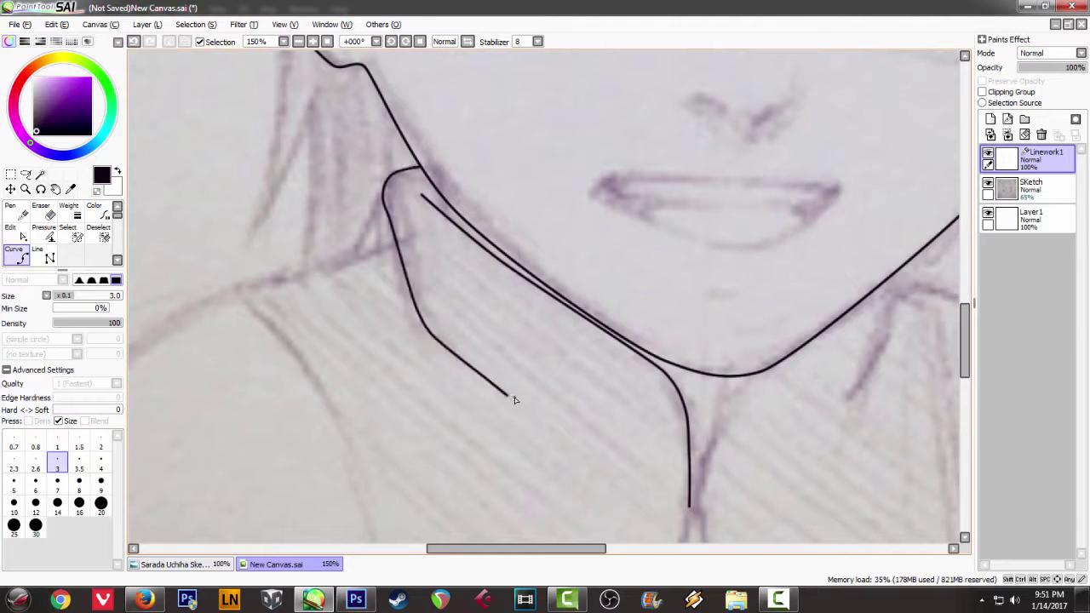
{"action": "left_click", "coordinate": [397, 245]}
{"action": "left_click", "coordinate": [225, 281]}
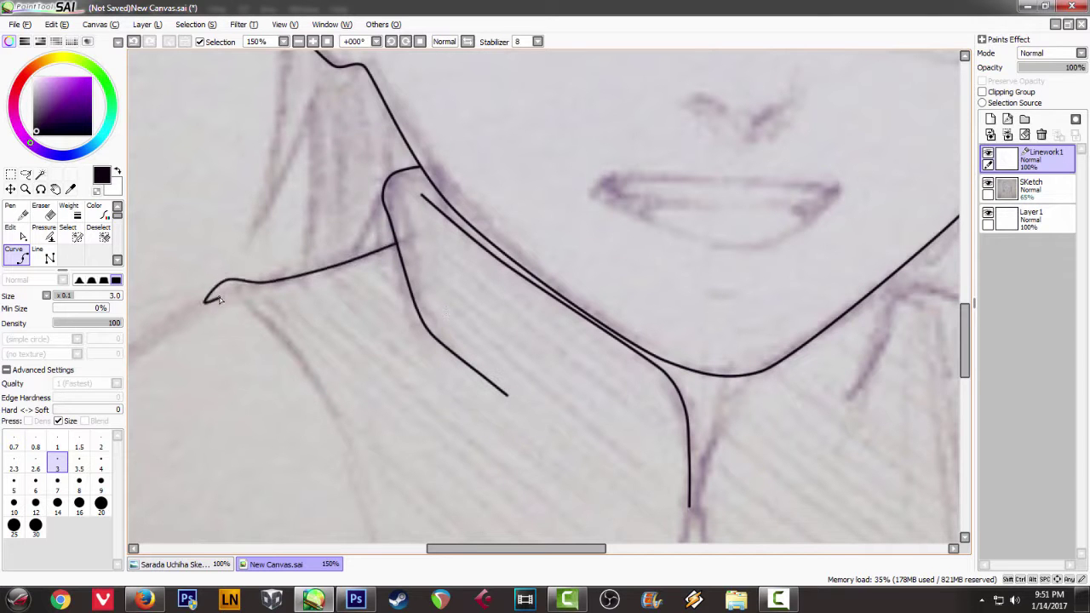
Step: Trace the left armhole edge of the top from the shoulder down the torso
{"action": "scroll", "coordinate": [298, 349], "scroll_direction": "down", "scroll_amount": 3}
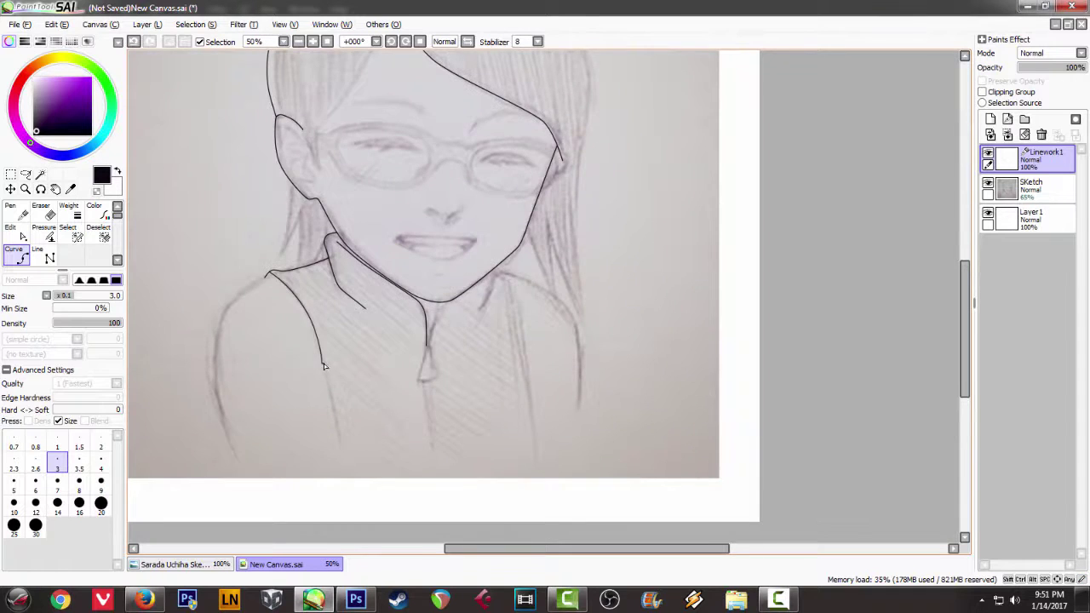
{"action": "scroll", "coordinate": [323, 366], "scroll_direction": "up", "scroll_amount": 2}
{"action": "double_click", "coordinate": [360, 503]}
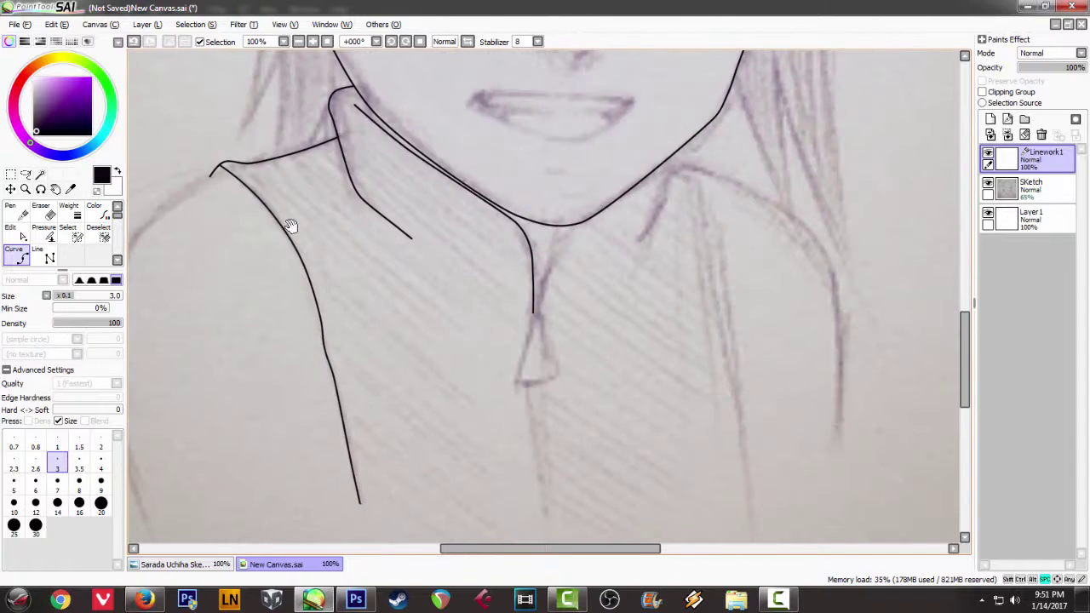
Step: Trace the outer contour of the left shoulder and arm down to the end of the sketched line
{"action": "scroll", "coordinate": [280, 236], "scroll_direction": "up", "scroll_amount": 2}
{"action": "left_click", "coordinate": [425, 136]}
{"action": "left_click", "coordinate": [333, 183]}
{"action": "left_click", "coordinate": [283, 238]}
{"action": "left_click", "coordinate": [251, 337]}
{"action": "left_click", "coordinate": [242, 444]}
{"action": "left_click_drag", "start_coordinate": [241, 445], "coordinate": [227, 265]}
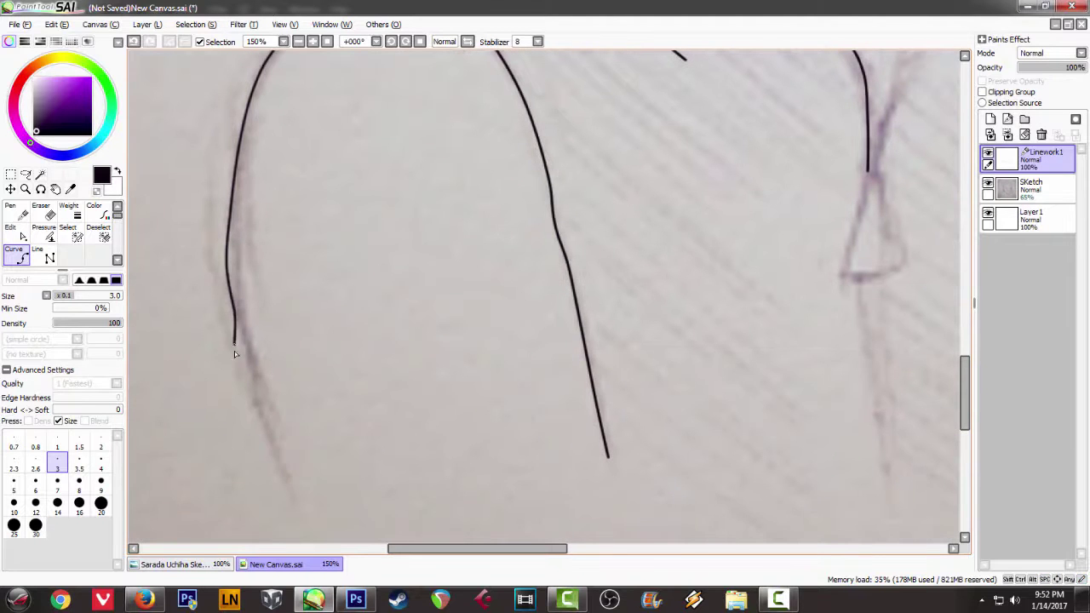
{"action": "double_click", "coordinate": [294, 494]}
Step: Trace the right collar's opening edge from the zipper up along the underside of the jaw
{"action": "scroll", "coordinate": [510, 341], "scroll_direction": "down", "scroll_amount": 2}
{"action": "mouse_move", "coordinate": [863, 270]}
{"action": "left_mouse_down"}
{"action": "mouse_move", "coordinate": [613, 179]}
{"action": "mouse_move", "coordinate": [596, 254]}
{"action": "left_mouse_up"}
{"action": "scroll", "coordinate": [468, 189], "scroll_direction": "up", "scroll_amount": 4}
{"action": "left_click", "coordinate": [298, 401]}
{"action": "left_click", "coordinate": [339, 270]}
{"action": "left_click", "coordinate": [341, 224]}
{"action": "left_click", "coordinate": [362, 181]}
{"action": "scroll", "coordinate": [462, 143], "scroll_direction": "down", "scroll_amount": 1}
{"action": "left_click", "coordinate": [474, 134]}
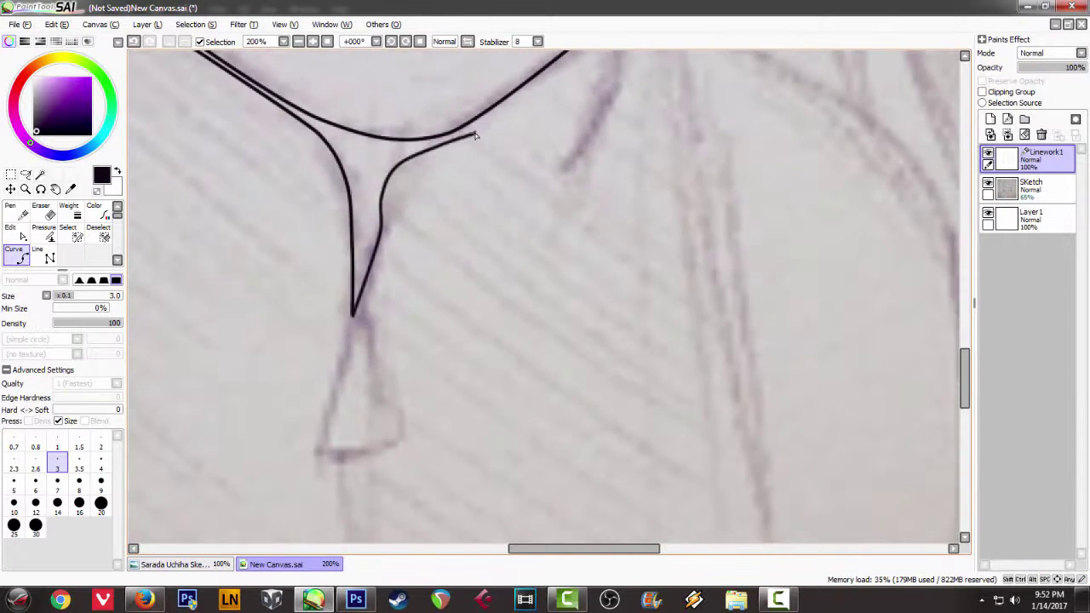
{"action": "left_click_drag", "start_coordinate": [571, 54], "coordinate": [507, 193]}
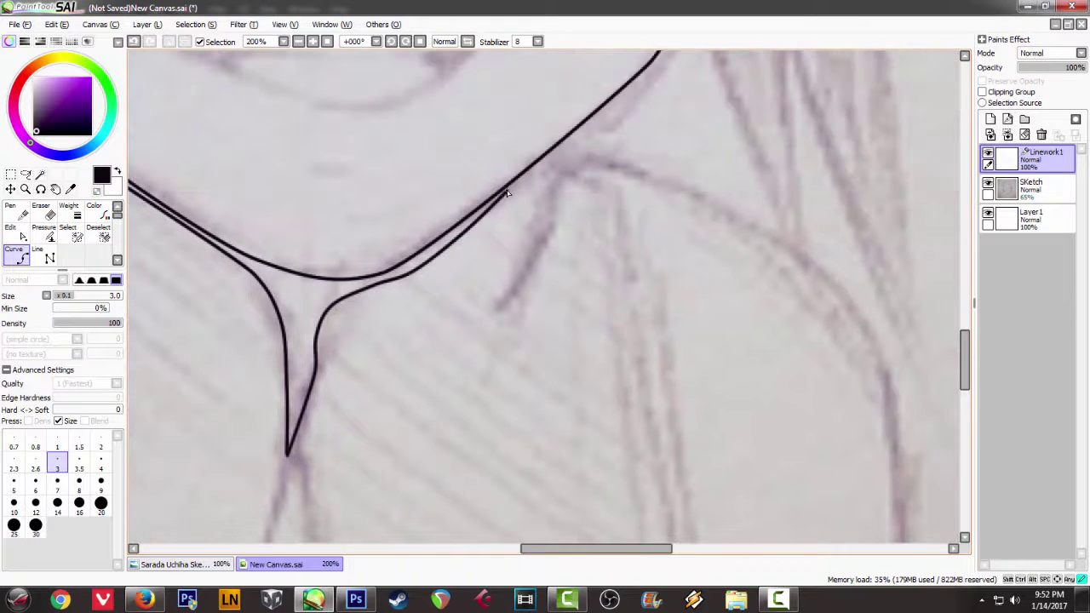
Step: Trace the right collar's fold line from the jaw down towards the chest
{"action": "left_click", "coordinate": [549, 156]}
{"action": "double_click", "coordinate": [477, 320]}
{"action": "scroll", "coordinate": [568, 139], "scroll_direction": "down", "scroll_amount": 1}
{"action": "scroll", "coordinate": [583, 126], "scroll_direction": "up", "scroll_amount": 1}
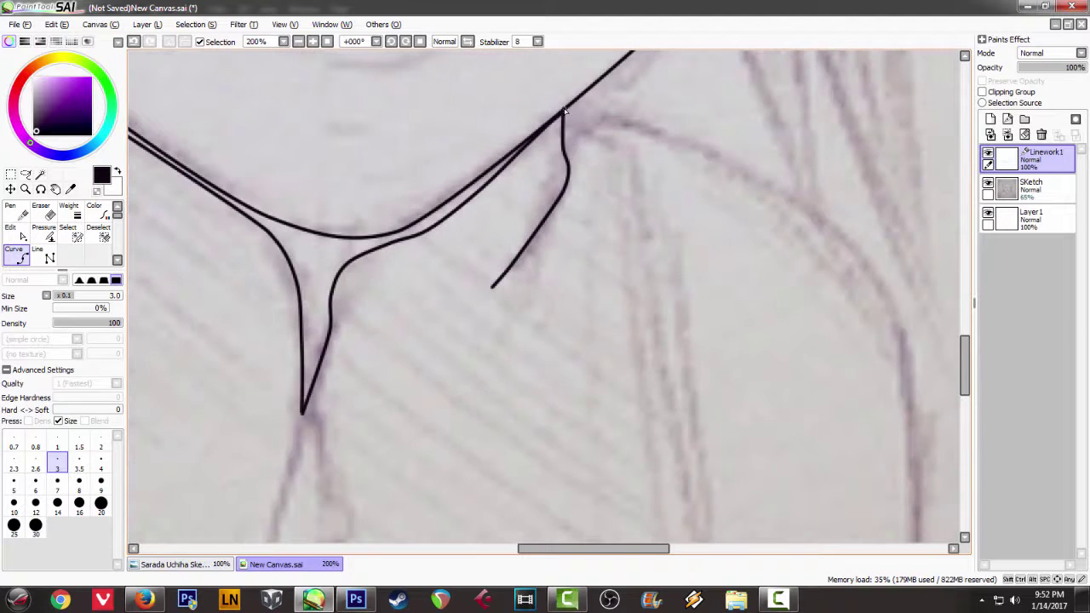
Step: Trace the right shoulder seam and the armhole edge down to the bottom of the torso
{"action": "left_click", "coordinate": [653, 161]}
{"action": "left_click", "coordinate": [636, 188]}
{"action": "scroll", "coordinate": [630, 204], "scroll_direction": "down", "scroll_amount": 1}
{"action": "left_click_drag", "start_coordinate": [630, 204], "coordinate": [634, 68]}
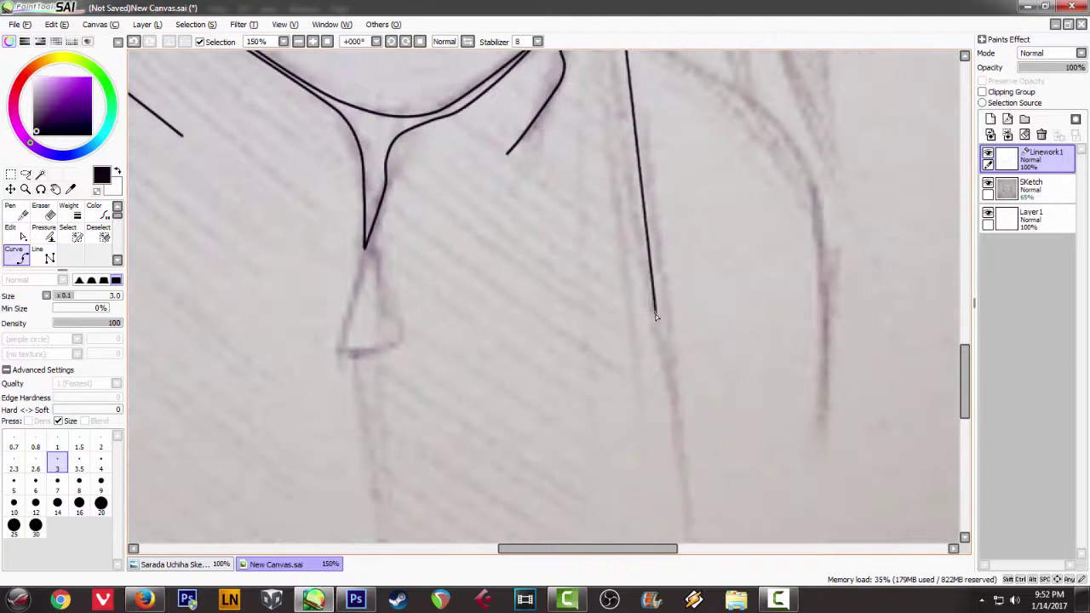
{"action": "left_click", "coordinate": [689, 461]}
{"action": "left_click_drag", "start_coordinate": [659, 477], "coordinate": [650, 244]}
{"action": "left_click", "coordinate": [683, 320]}
{"action": "double_click", "coordinate": [673, 372]}
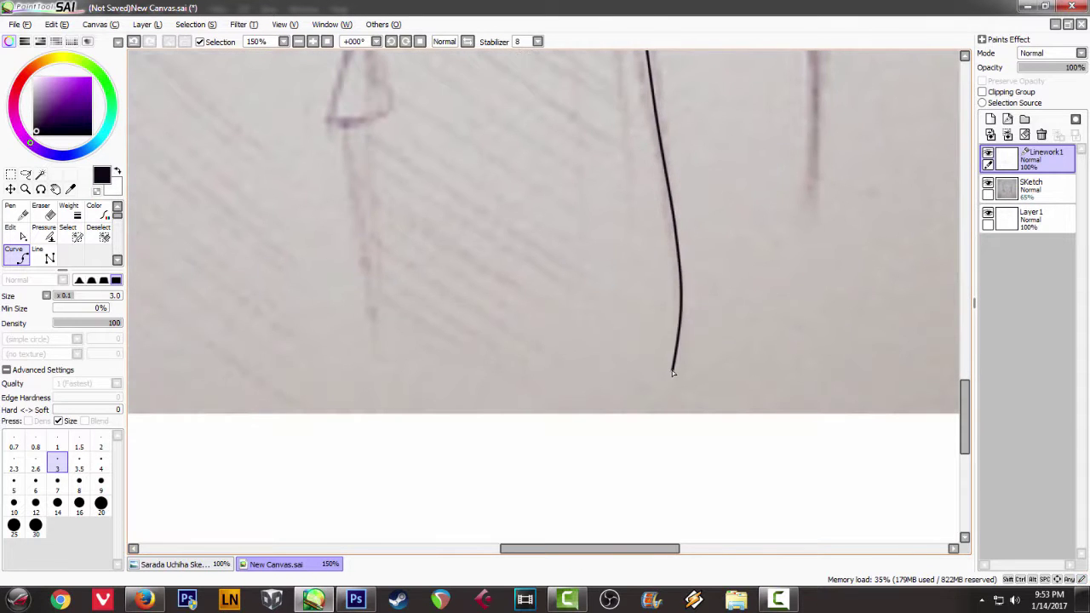
Step: Trace the outer contour of the right shoulder and arm from the armhole edge downward
{"action": "scroll", "coordinate": [659, 281], "scroll_direction": "down", "scroll_amount": 6}
{"action": "scroll", "coordinate": [651, 244], "scroll_direction": "up", "scroll_amount": 7}
{"action": "left_click_drag", "start_coordinate": [688, 174], "coordinate": [479, 164]}
{"action": "left_click", "coordinate": [583, 72]}
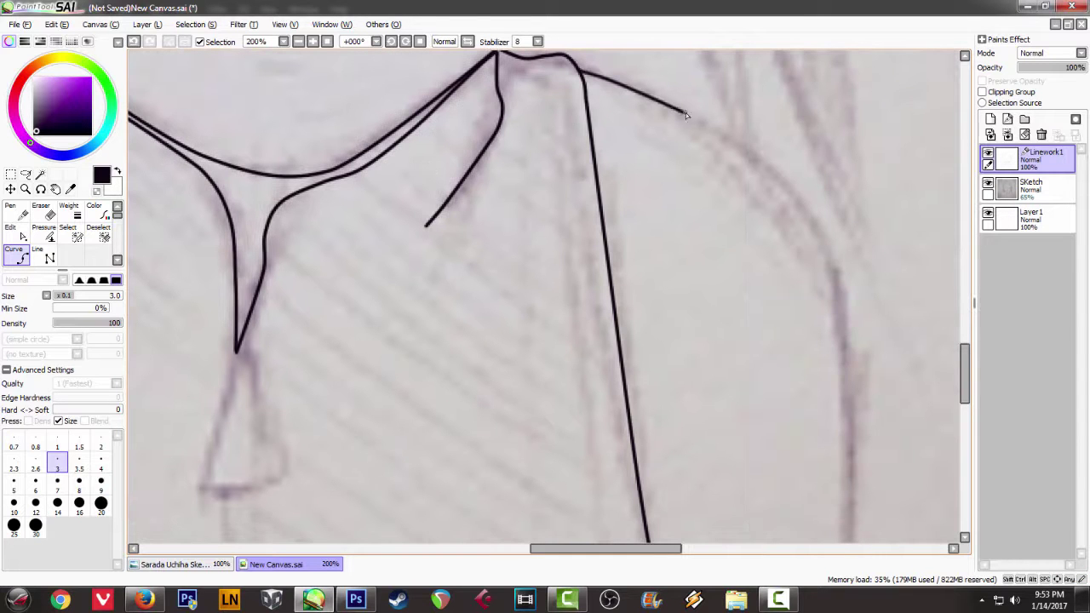
{"action": "left_click", "coordinate": [840, 287]}
{"action": "left_click", "coordinate": [848, 457]}
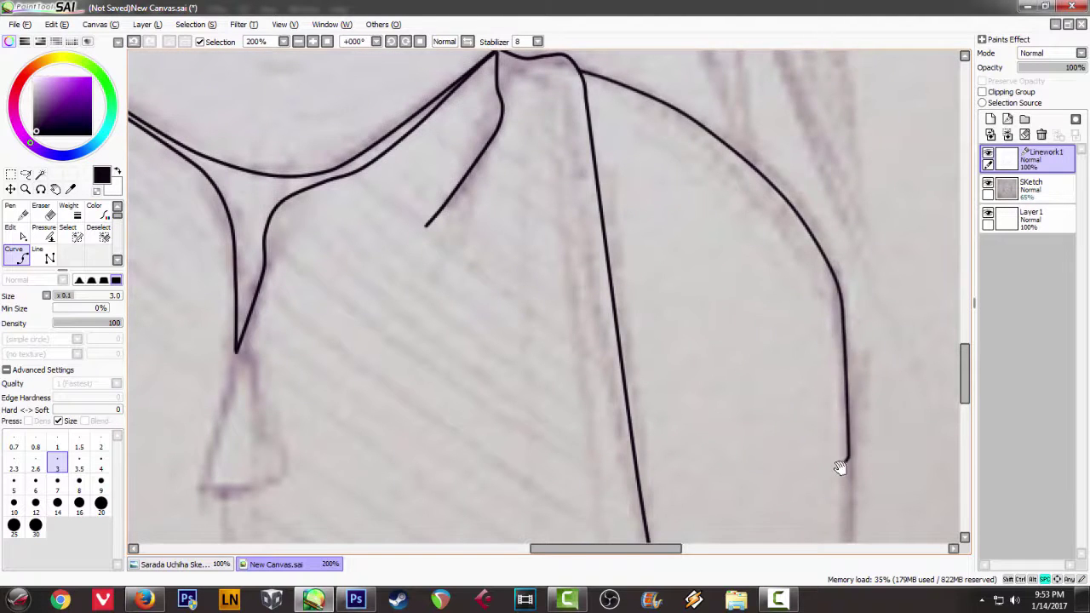
{"action": "left_click_drag", "start_coordinate": [848, 457], "coordinate": [828, 286]}
{"action": "double_click", "coordinate": [824, 423]}
{"action": "scroll", "coordinate": [620, 217], "scroll_direction": "down", "scroll_amount": 6}
{"action": "left_click_drag", "start_coordinate": [503, 209], "coordinate": [483, 364]}
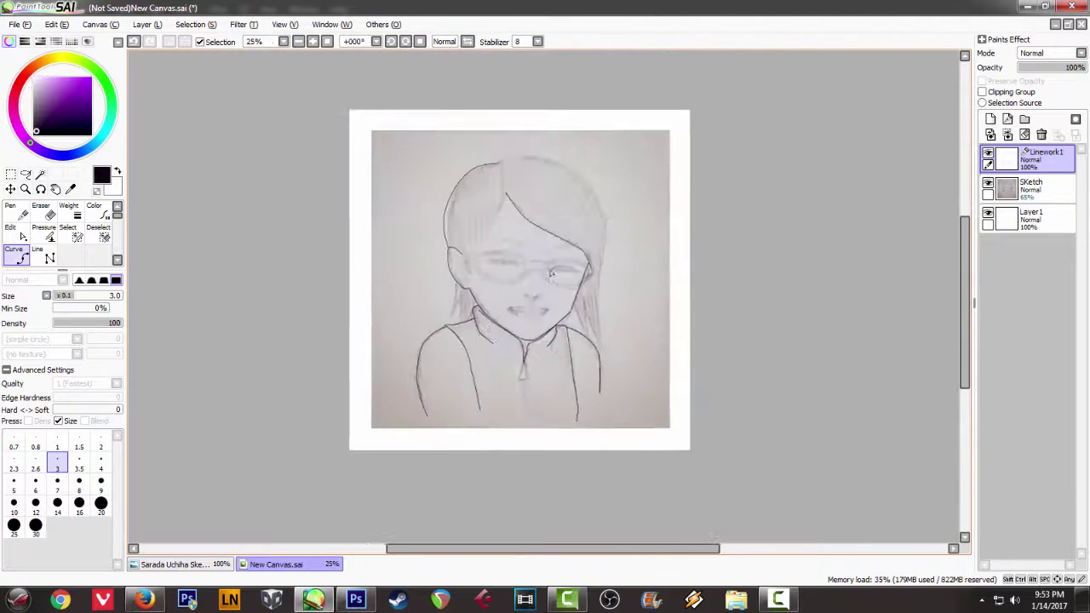
Step: Trace the hair's outer contour from the crown over the top of the head and down the upper right curve
{"action": "scroll", "coordinate": [526, 268], "scroll_direction": "up", "scroll_amount": 5}
{"action": "scroll", "coordinate": [477, 170], "scroll_direction": "down", "scroll_amount": 2}
{"action": "left_click_drag", "start_coordinate": [459, 119], "coordinate": [407, 191]}
{"action": "scroll", "coordinate": [407, 189], "scroll_direction": "up", "scroll_amount": 3}
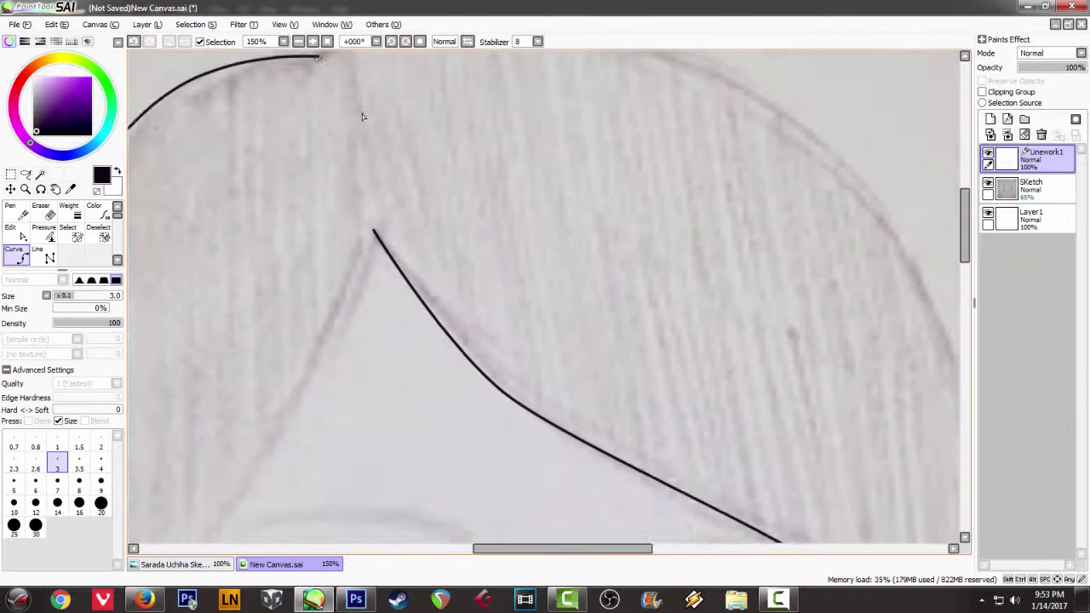
{"action": "key", "text": "ctrl+z"}
{"action": "left_click", "coordinate": [330, 107]}
{"action": "left_click", "coordinate": [369, 95]}
{"action": "left_click", "coordinate": [422, 88]}
{"action": "left_click", "coordinate": [484, 89]}
{"action": "left_click", "coordinate": [546, 104]}
{"action": "left_click", "coordinate": [608, 124]}
{"action": "left_click", "coordinate": [677, 151]}
{"action": "left_click", "coordinate": [756, 201]}
{"action": "left_click", "coordinate": [826, 262]}
Step: Continue the hair's outer contour down the right side of the head past the glasses
{"action": "mouse_move", "coordinate": [860, 307]}
{"action": "left_mouse_down"}
{"action": "mouse_move", "coordinate": [576, 51]}
{"action": "mouse_move", "coordinate": [630, 67]}
{"action": "left_mouse_up"}
{"action": "left_click", "coordinate": [673, 139]}
{"action": "left_click", "coordinate": [698, 203]}
{"action": "left_click", "coordinate": [712, 265]}
{"action": "left_click_drag", "start_coordinate": [658, 249], "coordinate": [567, 74]}
{"action": "left_click", "coordinate": [616, 218]}
{"action": "left_click", "coordinate": [585, 334]}
{"action": "left_click_drag", "start_coordinate": [585, 334], "coordinate": [494, 119]}
Step: Trace the long right hair lock down to its tip beside the shoulder and back up along its inner edge
{"action": "left_click", "coordinate": [497, 221]}
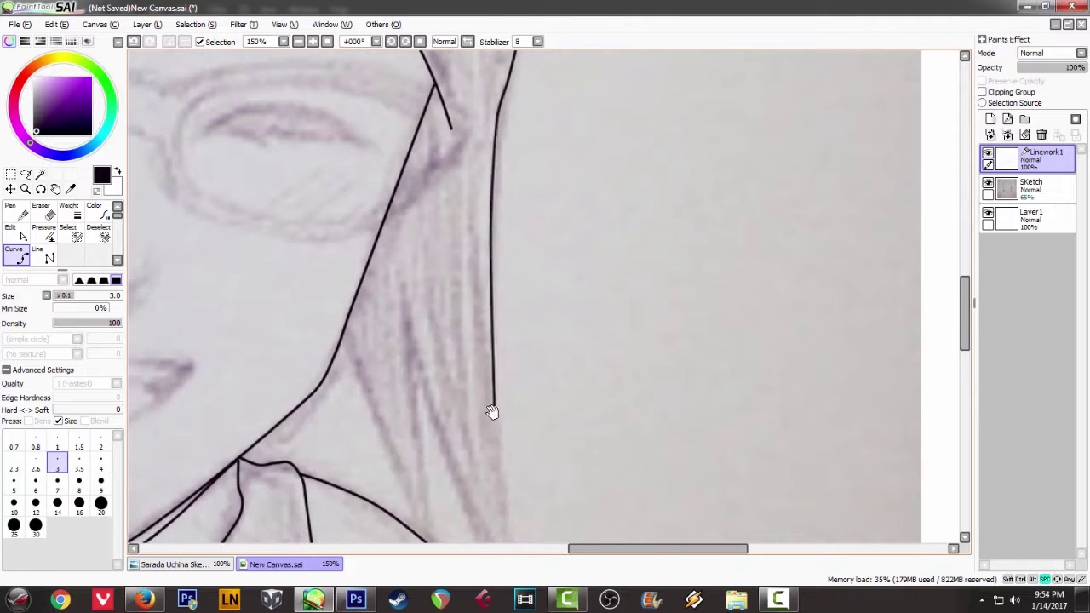
{"action": "left_click", "coordinate": [496, 406]}
{"action": "left_click_drag", "start_coordinate": [496, 406], "coordinate": [488, 296]}
{"action": "left_click", "coordinate": [503, 454]}
{"action": "left_click_drag", "start_coordinate": [522, 534], "coordinate": [512, 433]}
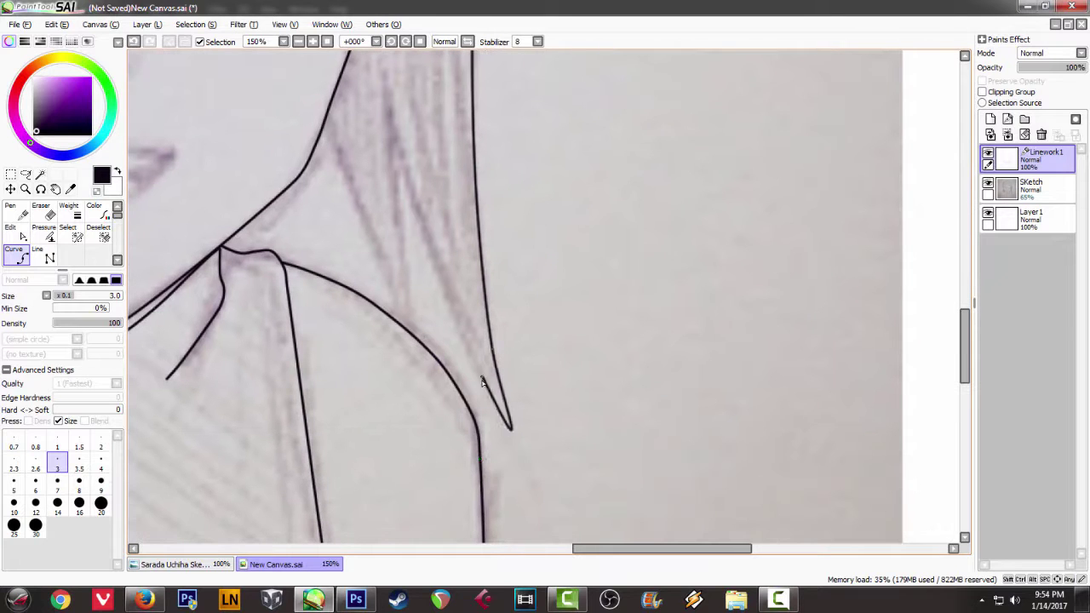
{"action": "left_click", "coordinate": [511, 433]}
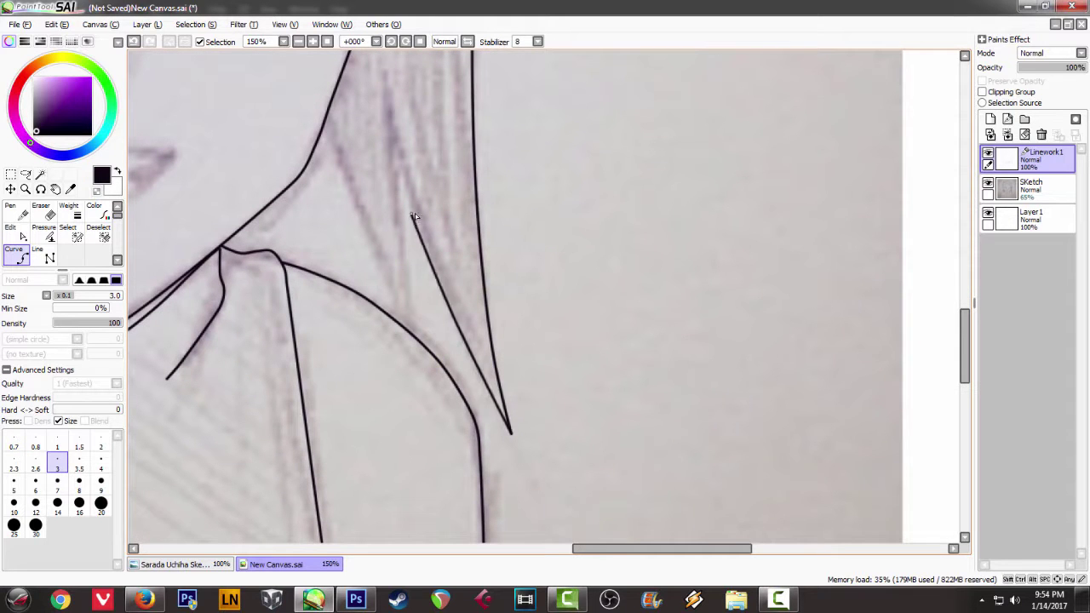
{"action": "double_click", "coordinate": [383, 66]}
Step: Trace both edges of the pointed hair strand between the right jaw and the long lock, meeting at the shoulder line
{"action": "scroll", "coordinate": [412, 194], "scroll_direction": "down", "scroll_amount": 6}
{"action": "scroll", "coordinate": [412, 194], "scroll_direction": "up", "scroll_amount": 8}
{"action": "left_click", "coordinate": [416, 85]}
{"action": "left_click", "coordinate": [437, 300]}
{"action": "left_click", "coordinate": [440, 401]}
{"action": "left_click", "coordinate": [453, 437]}
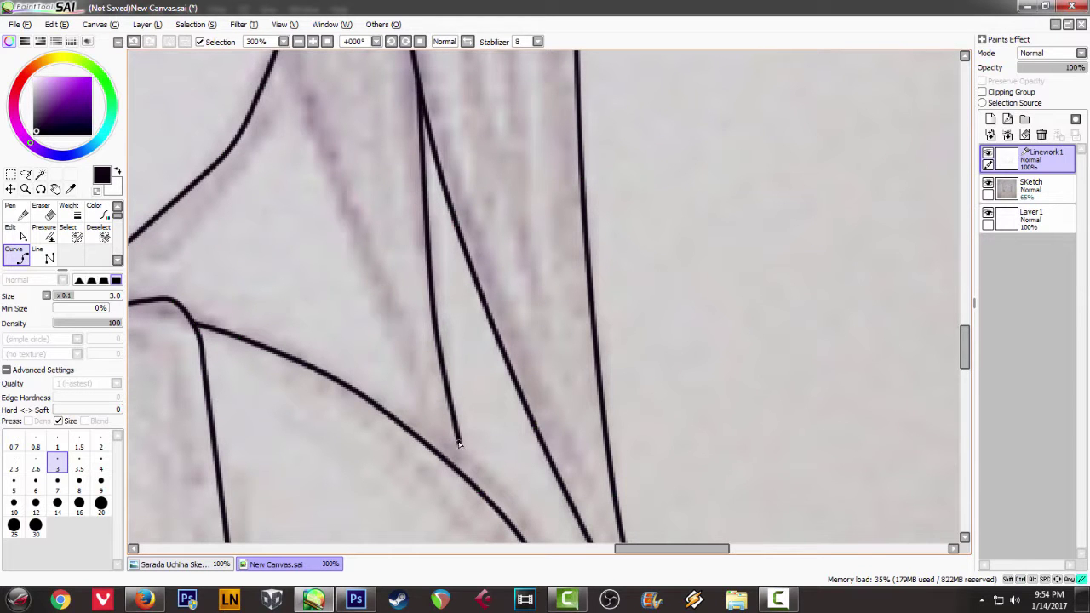
{"action": "left_click_drag", "start_coordinate": [300, 109], "coordinate": [285, 271]}
{"action": "scroll", "coordinate": [287, 264], "scroll_direction": "down", "scroll_amount": 7}
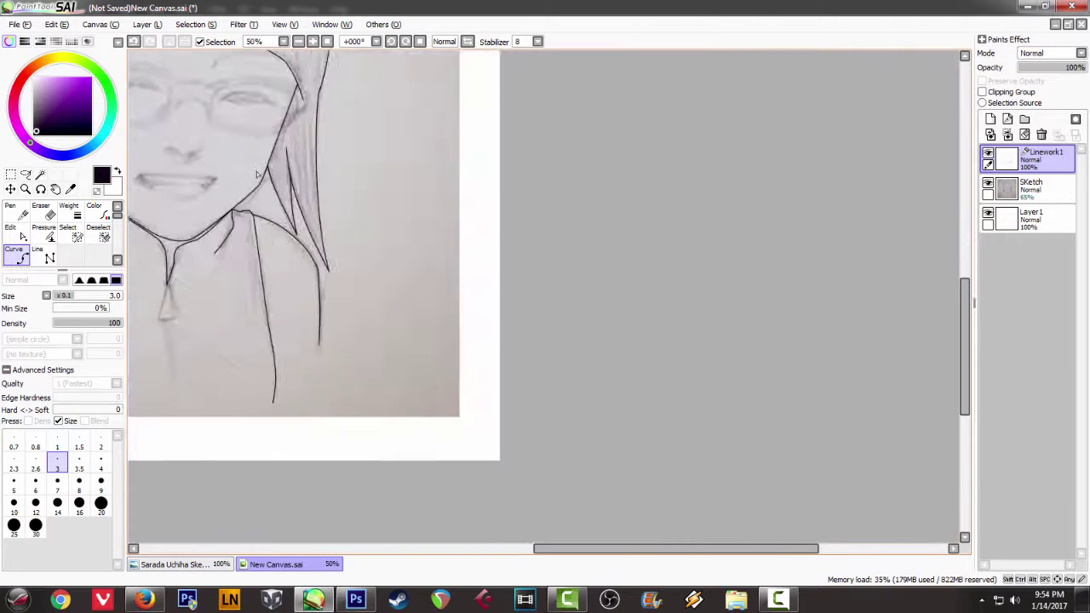
Step: Outline the left eyebrow as a thin, closed arched shape
{"action": "scroll", "coordinate": [292, 250], "scroll_direction": "up", "scroll_amount": 3}
{"action": "scroll", "coordinate": [292, 250], "scroll_direction": "up", "scroll_amount": 2}
{"action": "left_click", "coordinate": [163, 111]}
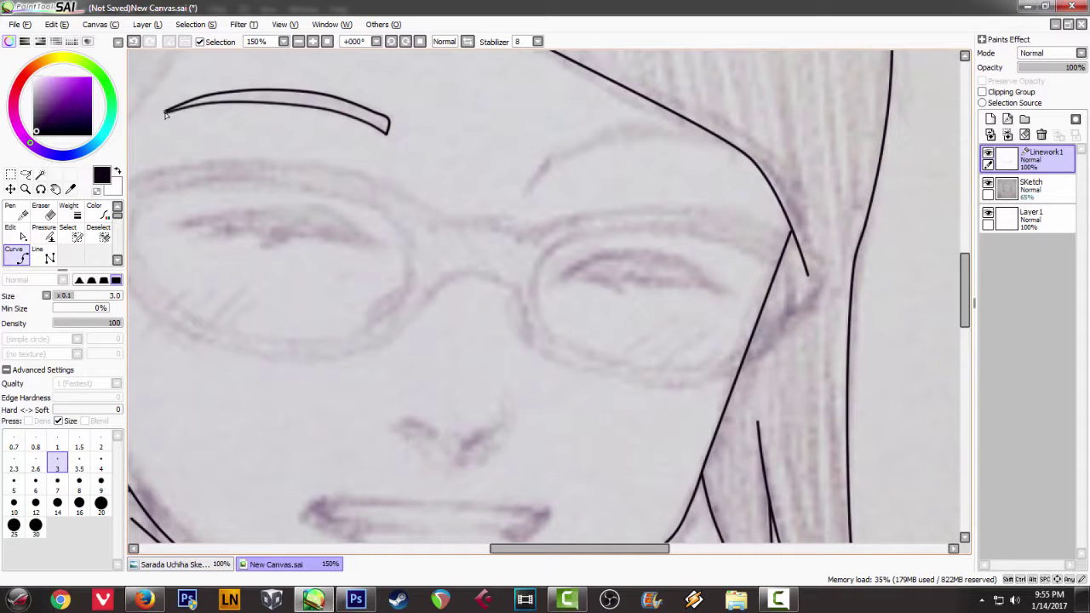
{"action": "double_click", "coordinate": [165, 112]}
Step: Trace the upper and lower edges of the right eyebrow from its inner end to the fringe line
{"action": "left_click_drag", "start_coordinate": [559, 162], "coordinate": [415, 166]}
{"action": "left_click", "coordinate": [416, 166]}
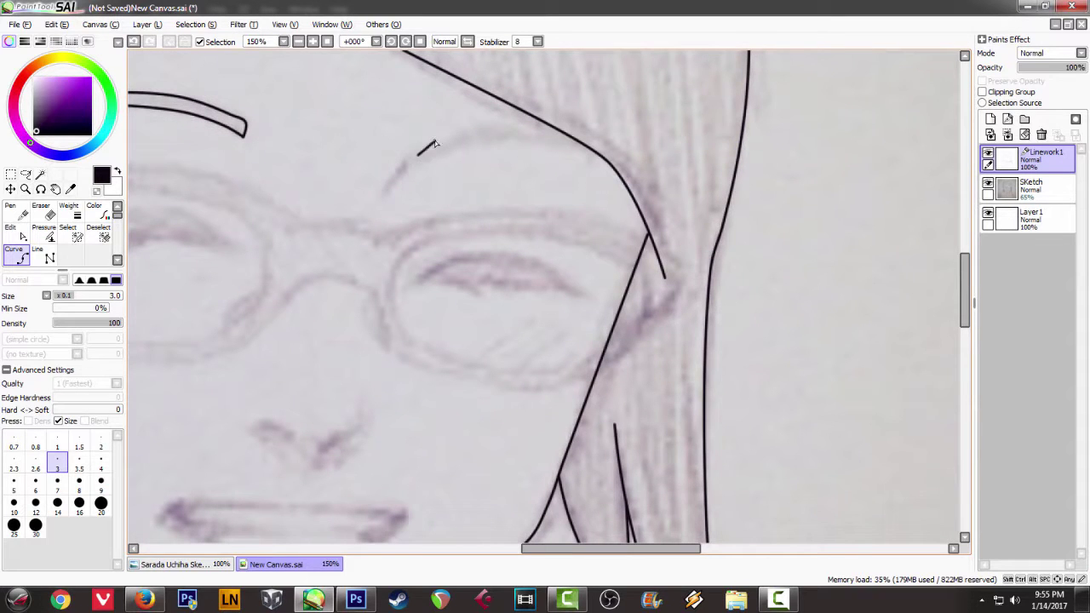
{"action": "double_click", "coordinate": [579, 142]}
{"action": "left_click", "coordinate": [477, 139]}
{"action": "left_click", "coordinate": [510, 134]}
{"action": "left_click", "coordinate": [539, 137]}
{"action": "left_click", "coordinate": [570, 143]}
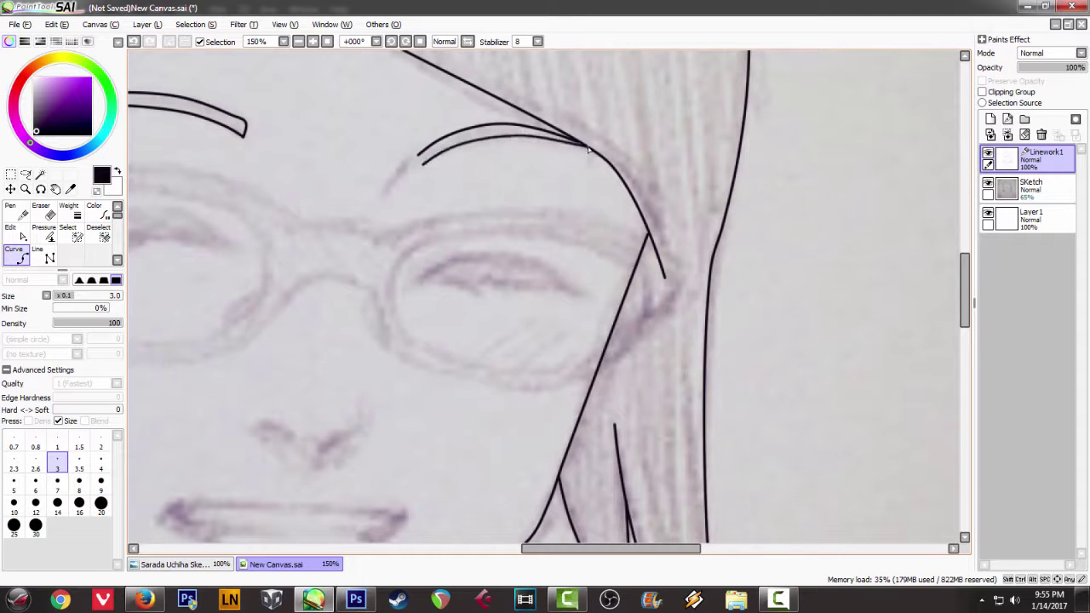
{"action": "double_click", "coordinate": [593, 150]}
Step: Close the right eyebrow's rounded inner end and trace the short crease line beside it
{"action": "scroll", "coordinate": [404, 113], "scroll_direction": "up", "scroll_amount": 2}
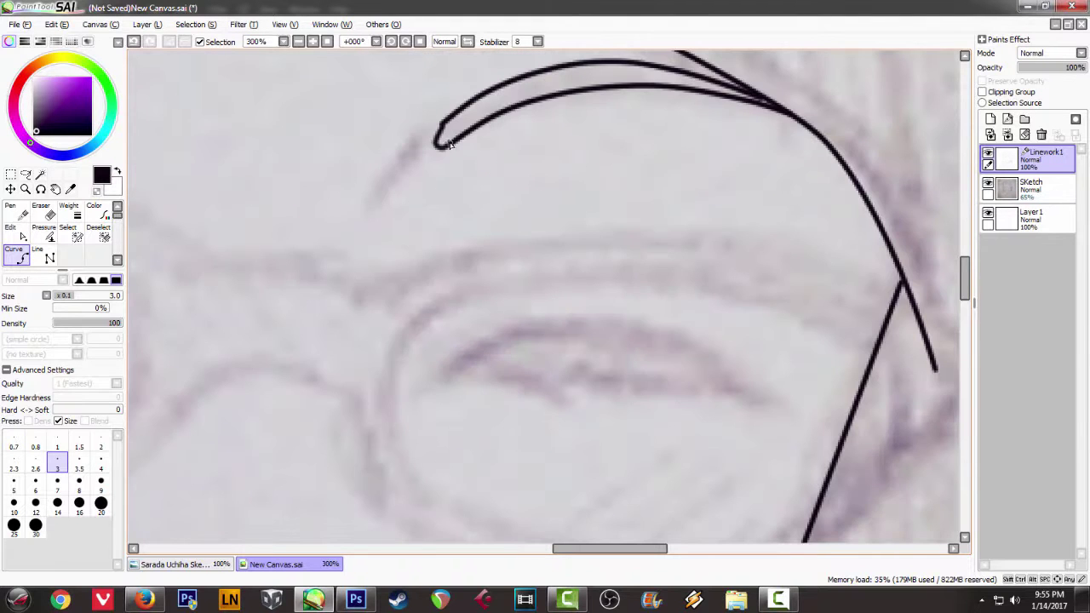
{"action": "left_click", "coordinate": [377, 203]}
{"action": "key", "text": "Return"}
{"action": "scroll", "coordinate": [377, 202], "scroll_direction": "down", "scroll_amount": 3}
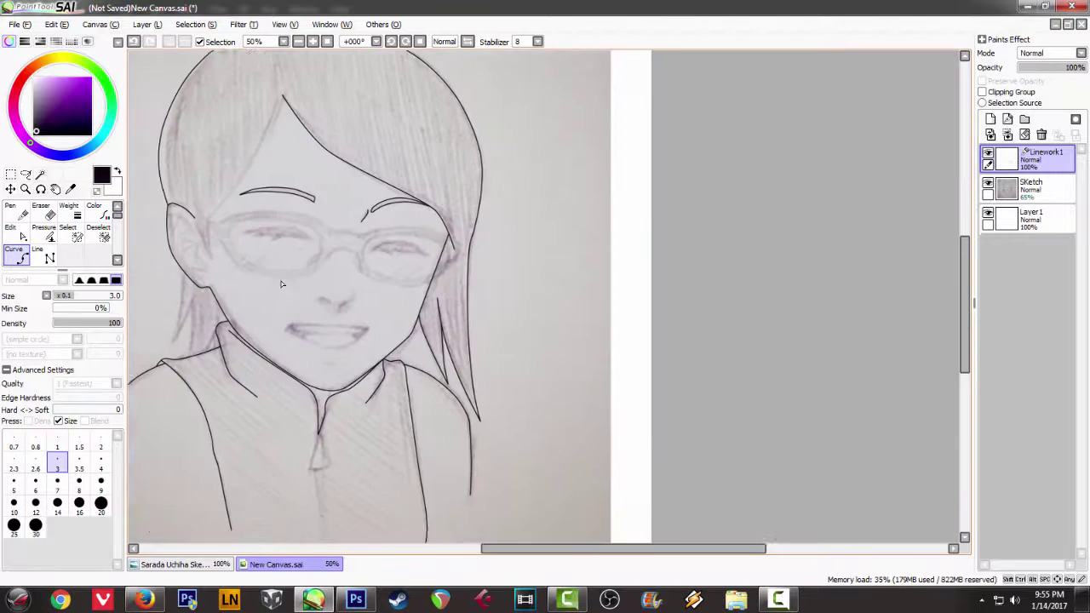
Step: Trace the upper edge of the left eye's closed lashes from the inner to the outer tip
{"action": "scroll", "coordinate": [236, 299], "scroll_direction": "up", "scroll_amount": 2}
{"action": "scroll", "coordinate": [236, 300], "scroll_direction": "up", "scroll_amount": 1}
{"action": "left_click", "coordinate": [194, 206]}
{"action": "left_click", "coordinate": [285, 185]}
{"action": "left_click", "coordinate": [376, 180]}
{"action": "left_click", "coordinate": [467, 241]}
{"action": "left_click", "coordinate": [437, 234]}
Step: Trace the jagged lower edge of the left eye's lashes back to the starting tip, redoing one misplaced point
{"action": "left_click", "coordinate": [434, 237]}
{"action": "left_click", "coordinate": [417, 229]}
{"action": "left_click", "coordinate": [396, 231]}
{"action": "left_click", "coordinate": [359, 221]}
{"action": "left_click", "coordinate": [306, 239]}
{"action": "key", "text": "ctrl+z"}
{"action": "left_click", "coordinate": [302, 235]}
{"action": "left_click", "coordinate": [318, 222]}
{"action": "left_click", "coordinate": [277, 219]}
{"action": "left_click", "coordinate": [220, 225]}
{"action": "left_click", "coordinate": [243, 213]}
{"action": "left_click", "coordinate": [194, 206]}
Step: Trace the arched upper edge of the right eye's closed lashes
{"action": "scroll", "coordinate": [315, 237], "scroll_direction": "up", "scroll_amount": 3}
{"action": "scroll", "coordinate": [364, 234], "scroll_direction": "down", "scroll_amount": 11}
{"action": "scroll", "coordinate": [380, 236], "scroll_direction": "up", "scroll_amount": 8}
{"action": "left_click_drag", "start_coordinate": [376, 237], "coordinate": [229, 229]}
{"action": "left_click", "coordinate": [356, 219]}
{"action": "left_click", "coordinate": [414, 186]}
{"action": "left_click", "coordinate": [512, 196]}
{"action": "left_click", "coordinate": [576, 241]}
Step: Trace the jagged lower edge of the right eye's lashes back to the starting tip, closing the shape
{"action": "left_click", "coordinate": [542, 226]}
{"action": "left_click", "coordinate": [541, 237]}
{"action": "left_click", "coordinate": [520, 225]}
{"action": "left_click", "coordinate": [513, 229]}
{"action": "left_click", "coordinate": [463, 224]}
{"action": "left_click", "coordinate": [458, 232]}
{"action": "left_click", "coordinate": [446, 221]}
{"action": "left_click", "coordinate": [435, 242]}
{"action": "left_click", "coordinate": [415, 229]}
{"action": "left_click", "coordinate": [381, 234]}
{"action": "left_click", "coordinate": [394, 223]}
{"action": "double_click", "coordinate": [356, 221]}
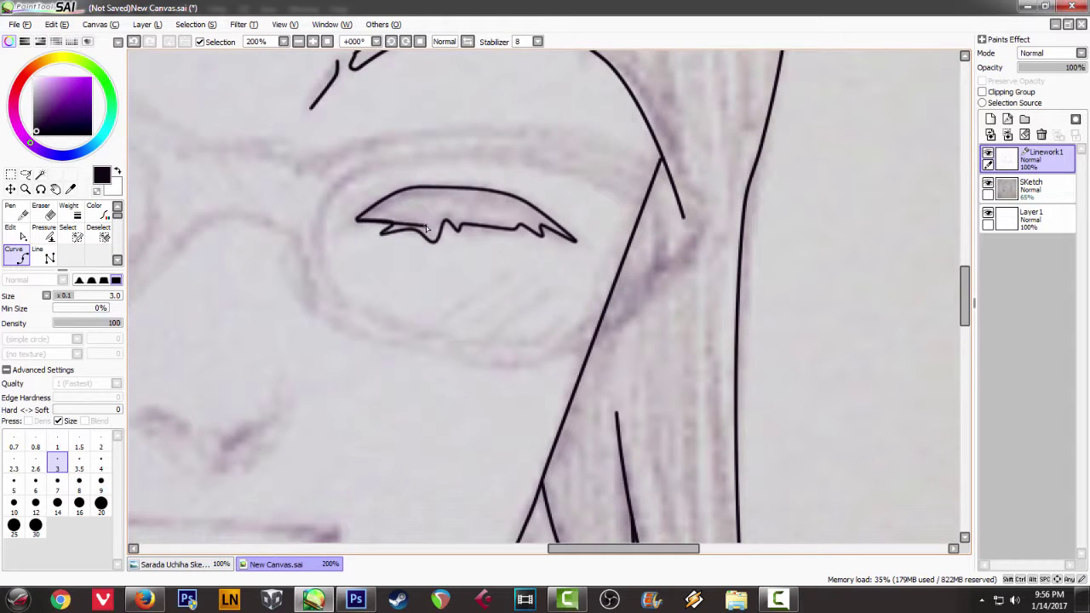
Step: Trace the nose with an S-shaped curve on its right side and a short arc for the left nostril
{"action": "scroll", "coordinate": [293, 379], "scroll_direction": "down", "scroll_amount": 5}
{"action": "scroll", "coordinate": [237, 405], "scroll_direction": "up", "scroll_amount": 6}
{"action": "mouse_move", "coordinate": [236, 408]}
{"action": "left_mouse_down"}
{"action": "mouse_move", "coordinate": [265, 452]}
{"action": "mouse_move", "coordinate": [276, 406]}
{"action": "left_mouse_up"}
{"action": "left_click", "coordinate": [359, 434]}
{"action": "left_click", "coordinate": [383, 413]}
{"action": "left_click", "coordinate": [430, 395]}
{"action": "left_click", "coordinate": [444, 372]}
{"action": "double_click", "coordinate": [441, 341]}
{"action": "left_click", "coordinate": [301, 410]}
{"action": "left_click", "coordinate": [273, 387]}
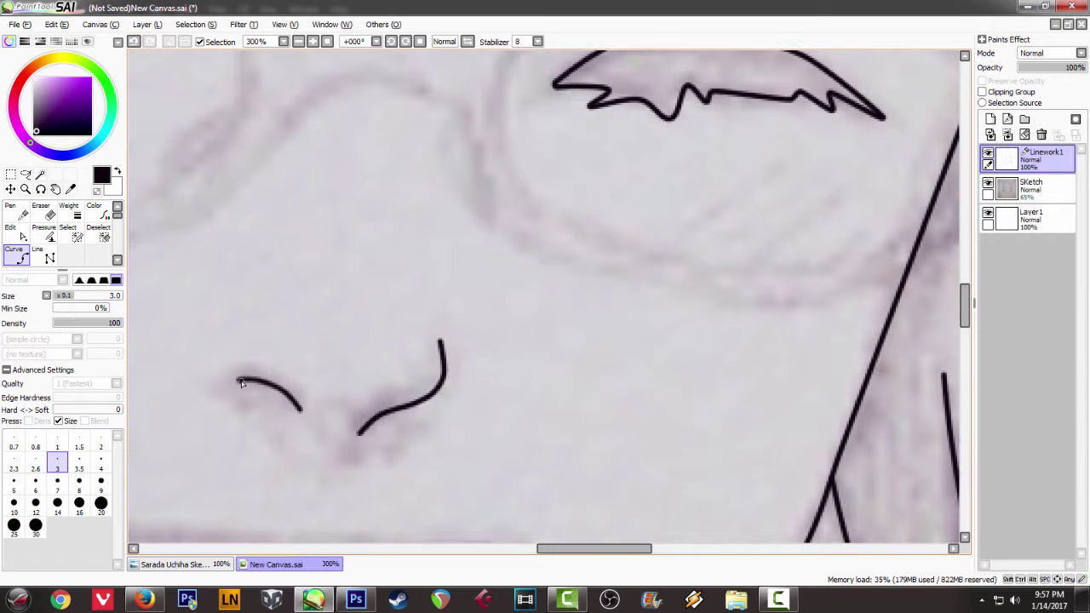
{"action": "double_click", "coordinate": [240, 380]}
Step: Outline the smiling mouth with its nearly flat upper edge and a rounded lower edge joining both corners
{"action": "scroll", "coordinate": [308, 401], "scroll_direction": "up", "scroll_amount": 2}
{"action": "scroll", "coordinate": [312, 391], "scroll_direction": "down", "scroll_amount": 6}
{"action": "scroll", "coordinate": [297, 430], "scroll_direction": "up", "scroll_amount": 3}
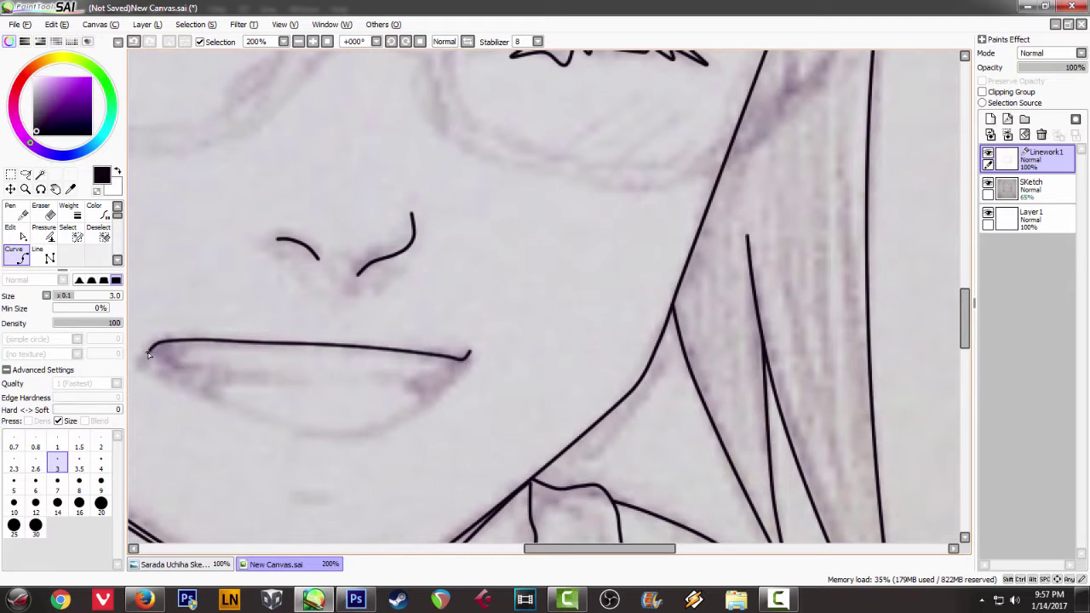
{"action": "left_click", "coordinate": [204, 398]}
{"action": "left_click", "coordinate": [254, 417]}
{"action": "left_click", "coordinate": [317, 435]}
{"action": "left_click", "coordinate": [396, 428]}
{"action": "left_click", "coordinate": [437, 401]}
{"action": "left_click", "coordinate": [466, 366]}
{"action": "double_click", "coordinate": [470, 350]}
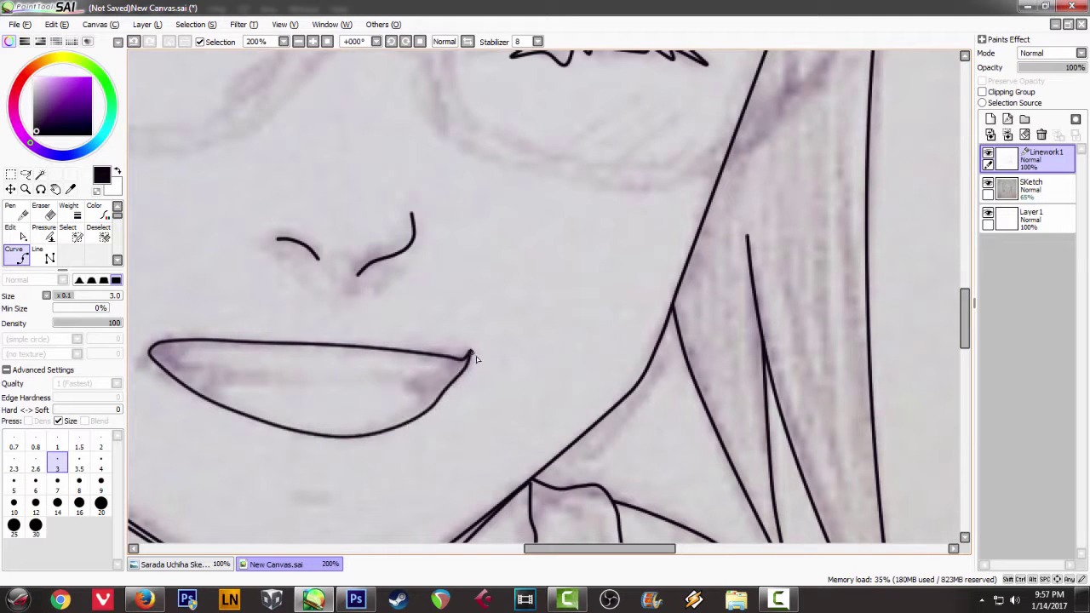
Step: Trace the upper teeth's outline across the inside of the mouth and the short lines below it near both corners
{"action": "scroll", "coordinate": [473, 351], "scroll_direction": "down", "scroll_amount": 4}
{"action": "scroll", "coordinate": [378, 339], "scroll_direction": "up", "scroll_amount": 3}
{"action": "scroll", "coordinate": [377, 337], "scroll_direction": "up", "scroll_amount": 2}
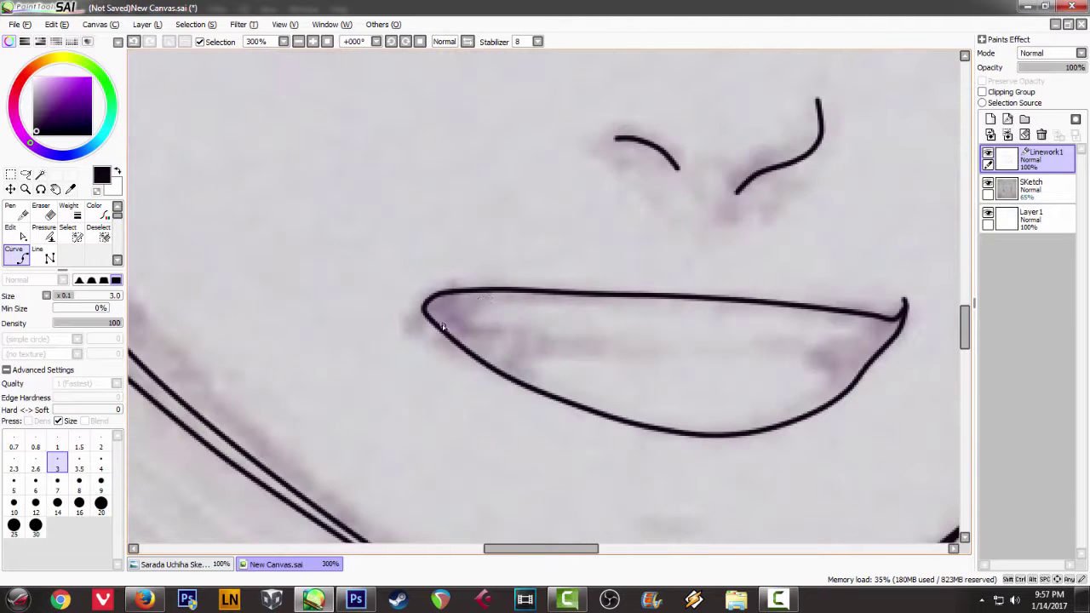
{"action": "left_click", "coordinate": [444, 313]}
{"action": "left_click", "coordinate": [460, 333]}
{"action": "left_click", "coordinate": [523, 340]}
{"action": "left_click", "coordinate": [862, 352]}
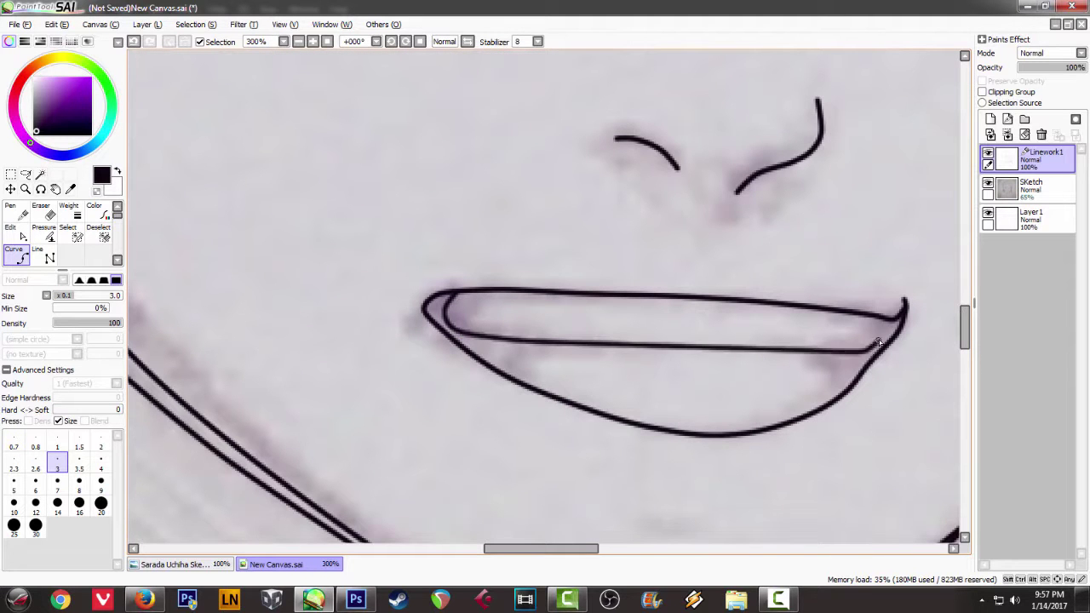
{"action": "left_click", "coordinate": [888, 321]}
{"action": "left_click_drag", "start_coordinate": [848, 367], "coordinate": [845, 396]}
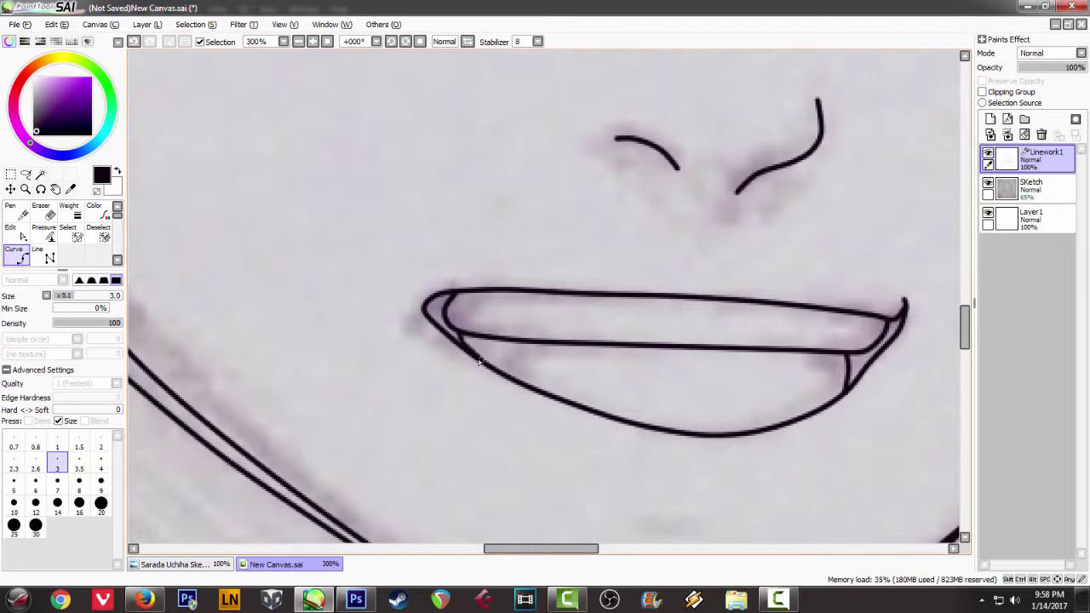
Step: Hide the sketch layer briefly to examine the lineart alone, then show it again
{"action": "scroll", "coordinate": [508, 387], "scroll_direction": "down", "scroll_amount": 5}
{"action": "left_click", "coordinate": [988, 183]}
{"action": "left_click", "coordinate": [988, 183]}
{"action": "scroll", "coordinate": [504, 204], "scroll_direction": "up", "scroll_amount": 2}
{"action": "scroll", "coordinate": [508, 200], "scroll_direction": "down", "scroll_amount": 2}
Step: Trace the left edge of the fringe from the hair parting down towards the temple
{"action": "scroll", "coordinate": [527, 149], "scroll_direction": "up", "scroll_amount": 1}
{"action": "scroll", "coordinate": [526, 149], "scroll_direction": "up", "scroll_amount": 1}
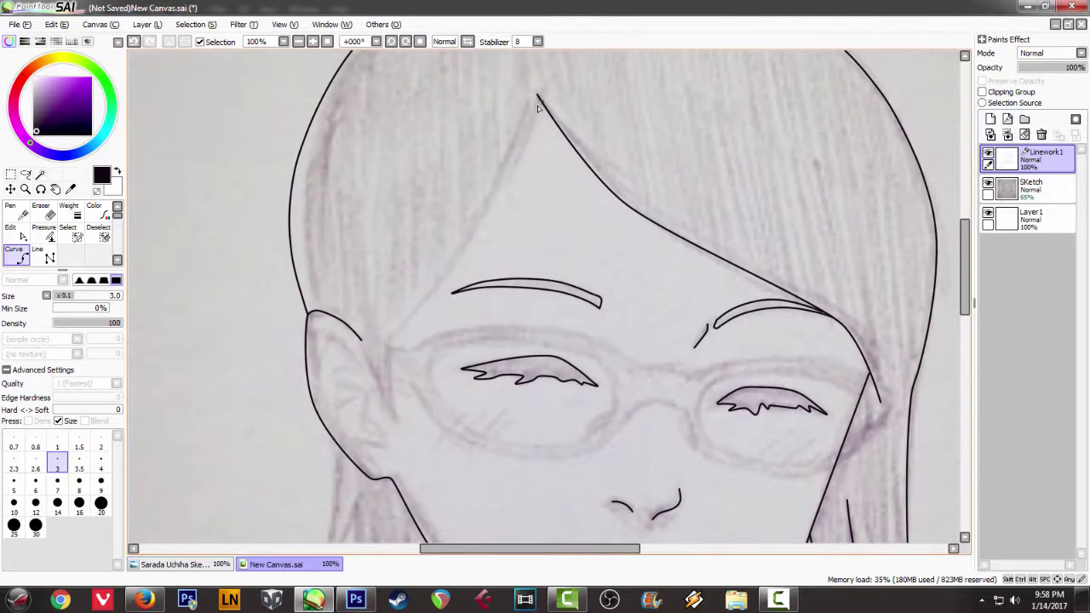
{"action": "scroll", "coordinate": [544, 121], "scroll_direction": "up", "scroll_amount": 2}
{"action": "left_click", "coordinate": [543, 118]}
{"action": "left_click", "coordinate": [516, 218]}
{"action": "left_click", "coordinate": [444, 336]}
{"action": "left_click", "coordinate": [380, 422]}
{"action": "left_click_drag", "start_coordinate": [380, 422], "coordinate": [457, 240]}
{"action": "left_click", "coordinate": [377, 337]}
{"action": "scroll", "coordinate": [309, 407], "scroll_direction": "down", "scroll_amount": 1}
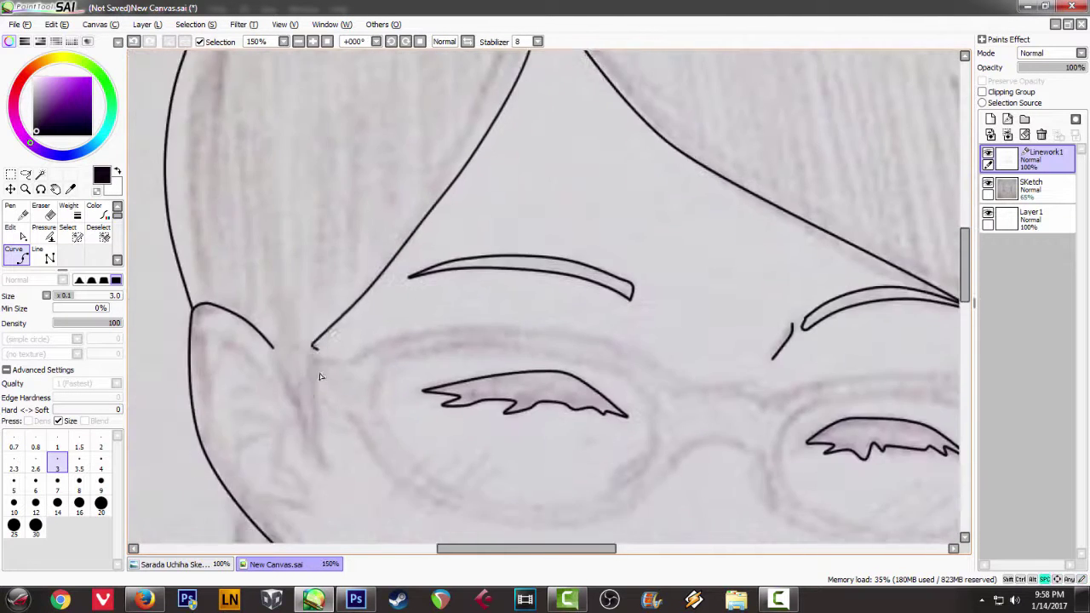
Step: Trace the pointed sidelock from the left temple down to its tip and back up to the top of the ear
{"action": "left_click", "coordinate": [310, 345]}
{"action": "double_click", "coordinate": [269, 312]}
{"action": "key", "text": "ctrl+z"}
{"action": "left_click", "coordinate": [325, 479]}
{"action": "left_click", "coordinate": [298, 426]}
{"action": "double_click", "coordinate": [269, 332]}
{"action": "scroll", "coordinate": [343, 389], "scroll_direction": "down", "scroll_amount": 1}
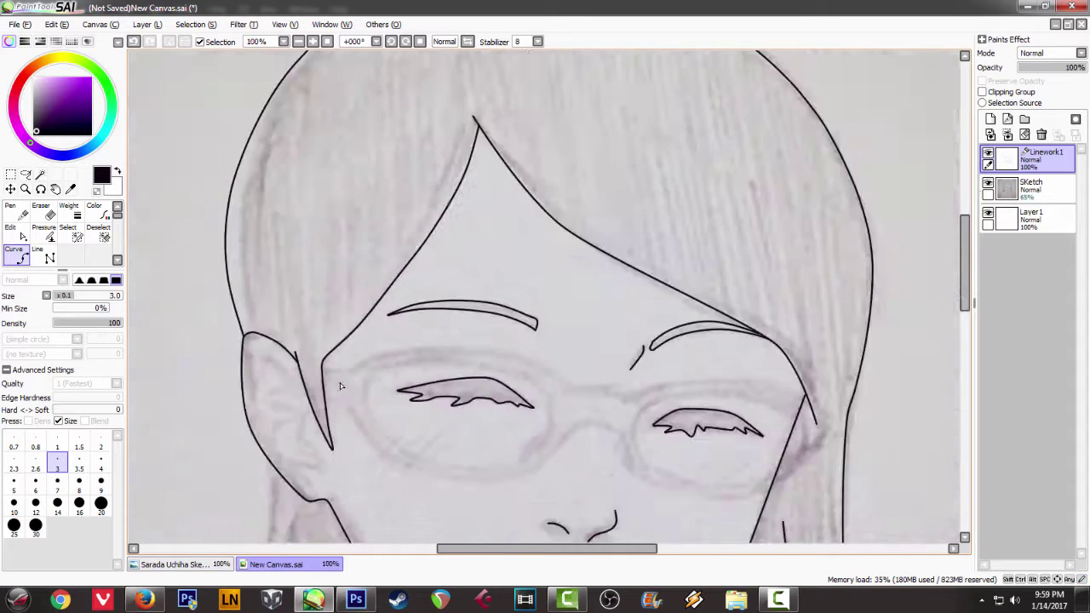
Step: Trace the curved upper inner fold of the left ear, arching over and hooking back at its lower end
{"action": "scroll", "coordinate": [343, 388], "scroll_direction": "down", "scroll_amount": 4}
{"action": "scroll", "coordinate": [328, 390], "scroll_direction": "up", "scroll_amount": 7}
{"action": "left_click_drag", "start_coordinate": [324, 389], "coordinate": [252, 283]}
{"action": "left_click", "coordinate": [205, 243]}
{"action": "left_click", "coordinate": [224, 195]}
{"action": "left_click", "coordinate": [276, 214]}
{"action": "left_click", "coordinate": [314, 267]}
{"action": "double_click", "coordinate": [281, 303]}
Step: Trace the lower inner contour of the ear, winding down to a point near the earlobe and curving back up
{"action": "left_click", "coordinate": [283, 338]}
{"action": "left_click", "coordinate": [332, 354]}
{"action": "left_click", "coordinate": [344, 373]}
{"action": "left_click", "coordinate": [327, 416]}
{"action": "left_click", "coordinate": [378, 450]}
{"action": "left_click", "coordinate": [416, 521]}
{"action": "left_click", "coordinate": [312, 495]}
{"action": "left_click", "coordinate": [271, 433]}
{"action": "double_click", "coordinate": [306, 377]}
Step: Trace the small wavy crease running inward from the tip of the upper ear fold
{"action": "left_click", "coordinate": [309, 279]}
{"action": "left_click", "coordinate": [268, 277]}
{"action": "left_click", "coordinate": [233, 315]}
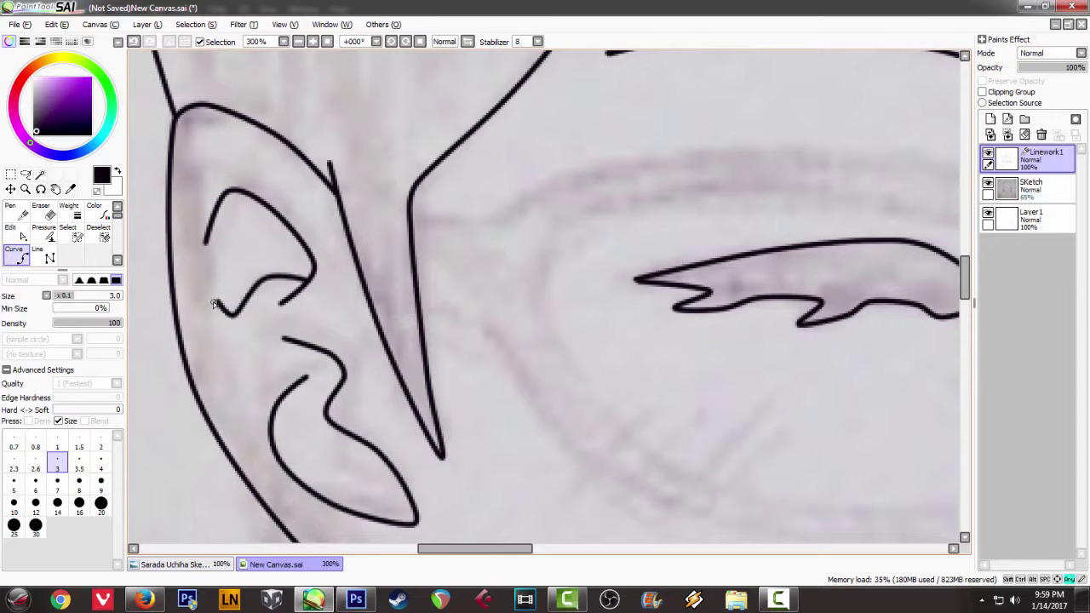
Step: Draw the first two slanted blush lines on the cheek below the left eye, redoing the second one
{"action": "scroll", "coordinate": [217, 307], "scroll_direction": "down", "scroll_amount": 5}
{"action": "scroll", "coordinate": [268, 195], "scroll_direction": "up", "scroll_amount": 5}
{"action": "left_click", "coordinate": [271, 198]}
{"action": "double_click", "coordinate": [218, 252]}
{"action": "left_click", "coordinate": [302, 200]}
{"action": "left_click", "coordinate": [273, 225]}
{"action": "double_click", "coordinate": [248, 253]}
{"action": "key", "text": "ctrl+z"}
{"action": "left_click", "coordinate": [296, 200]}
{"action": "left_click", "coordinate": [268, 225]}
{"action": "double_click", "coordinate": [244, 261]}
Step: Add the third and fourth slanted blush lines below the left eye, redrawing the shorter last one until it fits
{"action": "left_click", "coordinate": [344, 196]}
{"action": "left_click", "coordinate": [355, 213]}
{"action": "left_click", "coordinate": [327, 237]}
{"action": "key", "text": "ctrl+z"}
{"action": "left_click", "coordinate": [357, 212]}
{"action": "left_click", "coordinate": [330, 236]}
{"action": "key", "text": "ctrl+z"}
{"action": "left_click", "coordinate": [357, 213]}
{"action": "left_click", "coordinate": [331, 235]}
{"action": "double_click", "coordinate": [315, 259]}
Step: Draw four slanted blush lines on the cheek below the right eye, making the last one shorter
{"action": "left_click_drag", "start_coordinate": [877, 257], "coordinate": [598, 245]}
{"action": "left_click", "coordinate": [626, 230]}
{"action": "double_click", "coordinate": [574, 268]}
{"action": "left_click", "coordinate": [651, 236]}
{"action": "double_click", "coordinate": [609, 274]}
{"action": "left_click", "coordinate": [671, 244]}
{"action": "double_click", "coordinate": [636, 280]}
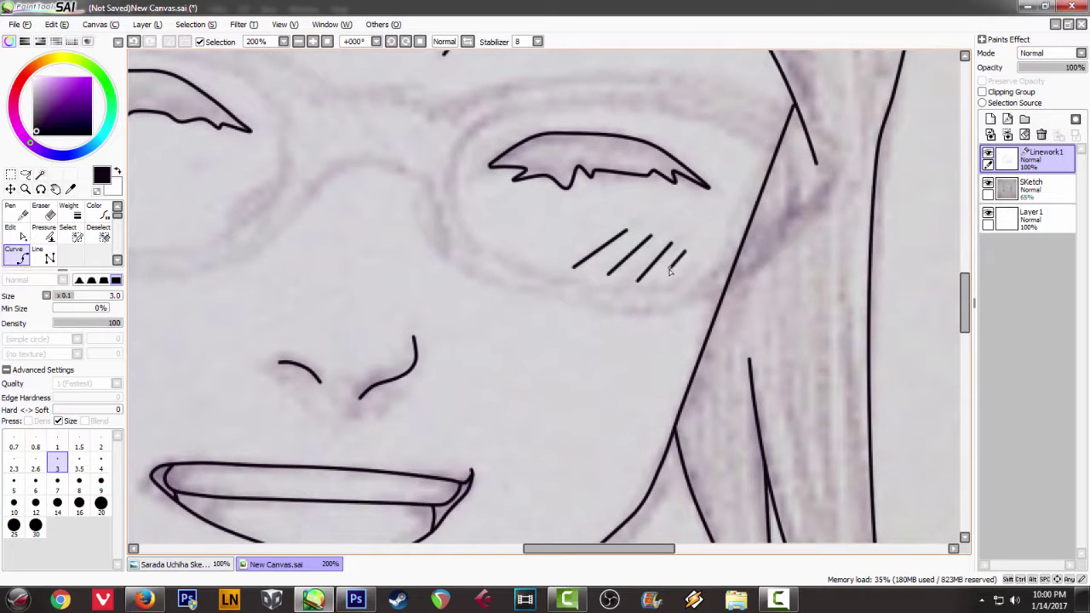
{"action": "left_click", "coordinate": [685, 251]}
{"action": "double_click", "coordinate": [669, 276]}
Step: Draw a short, slightly curved line between the mouth and the chin
{"action": "scroll", "coordinate": [613, 313], "scroll_direction": "down", "scroll_amount": 5}
{"action": "scroll", "coordinate": [520, 358], "scroll_direction": "up", "scroll_amount": 5}
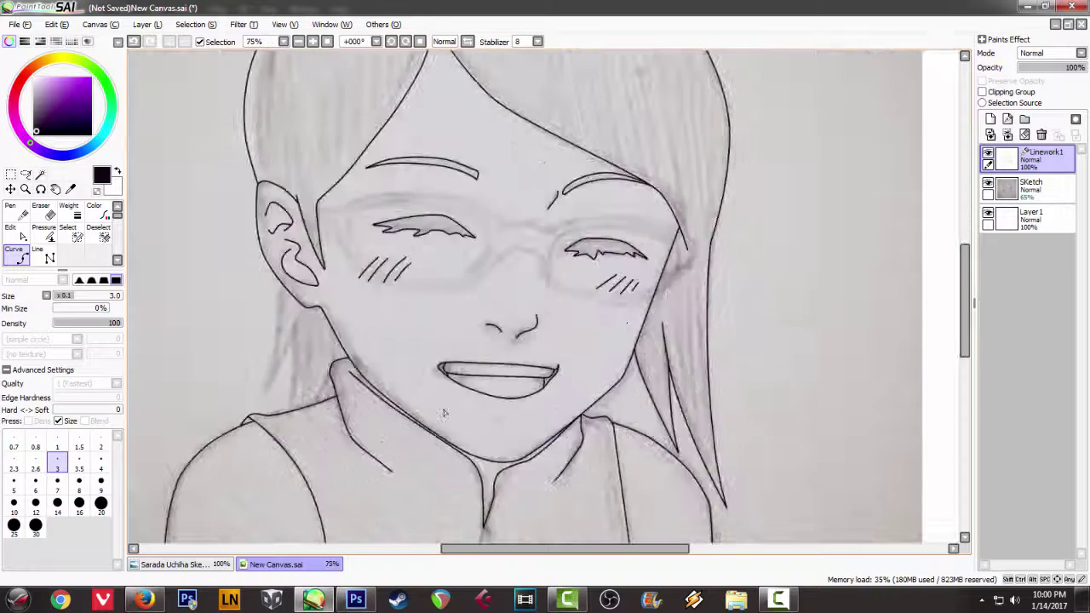
{"action": "left_click", "coordinate": [475, 230]}
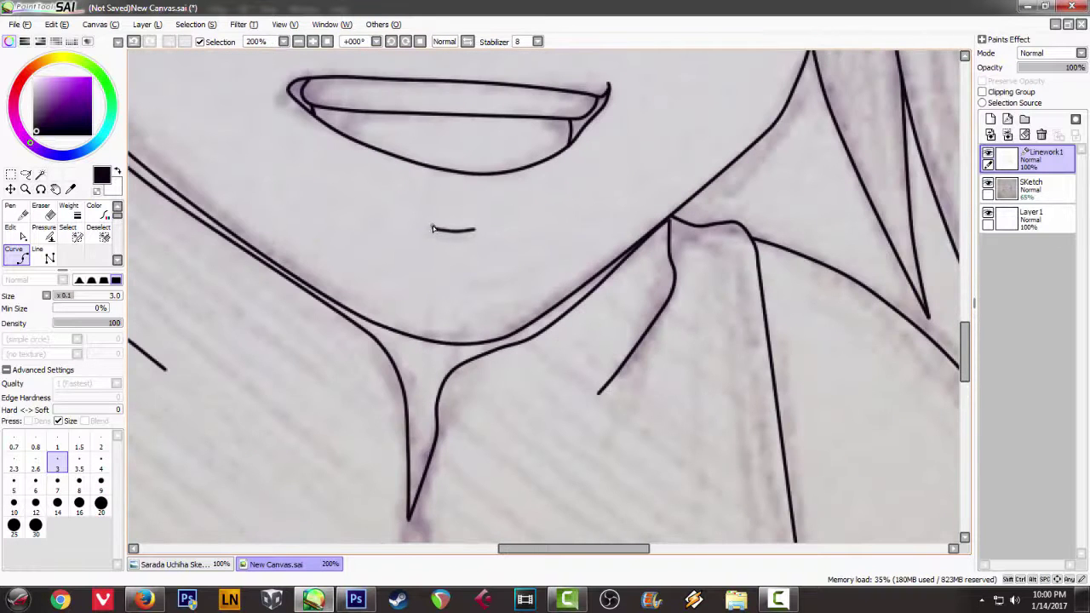
{"action": "double_click", "coordinate": [432, 229]}
Step: Trace the bell-shaped zipper pull hanging below the collar opening
{"action": "left_click_drag", "start_coordinate": [442, 510], "coordinate": [492, 233]}
{"action": "left_click", "coordinate": [492, 347]}
{"action": "left_click", "coordinate": [500, 372]}
{"action": "left_click", "coordinate": [459, 381]}
{"action": "left_click", "coordinate": [415, 372]}
{"action": "left_click", "coordinate": [445, 295]}
{"action": "left_click", "coordinate": [448, 253]}
{"action": "double_click", "coordinate": [458, 243]}
Step: Trace the narrow pointed shape beneath the zipper pull and extend a short line down from its tip
{"action": "scroll", "coordinate": [476, 267], "scroll_direction": "down", "scroll_amount": 3}
{"action": "mouse_move", "coordinate": [445, 124]}
{"action": "left_mouse_down"}
{"action": "mouse_move", "coordinate": [479, 393]}
{"action": "mouse_move", "coordinate": [487, 274]}
{"action": "mouse_move", "coordinate": [476, 120]}
{"action": "left_mouse_up"}
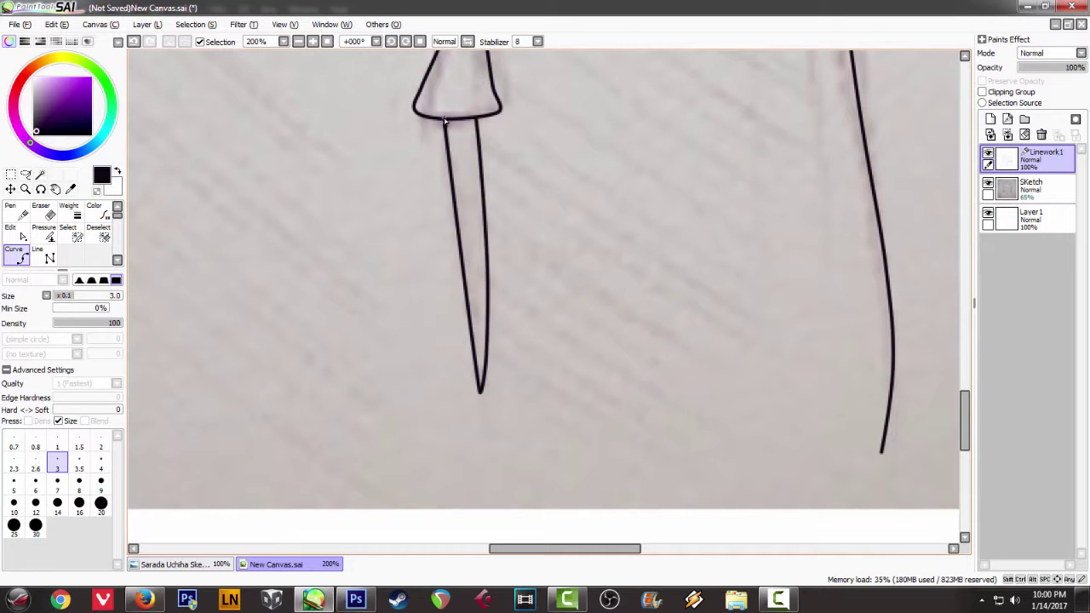
{"action": "left_click", "coordinate": [481, 392]}
{"action": "double_click", "coordinate": [477, 472]}
Step: Trace the hair behind the neck below the left ear, with a long pointed strand and a small tuft beside the collar
{"action": "scroll", "coordinate": [513, 436], "scroll_direction": "down", "scroll_amount": 6}
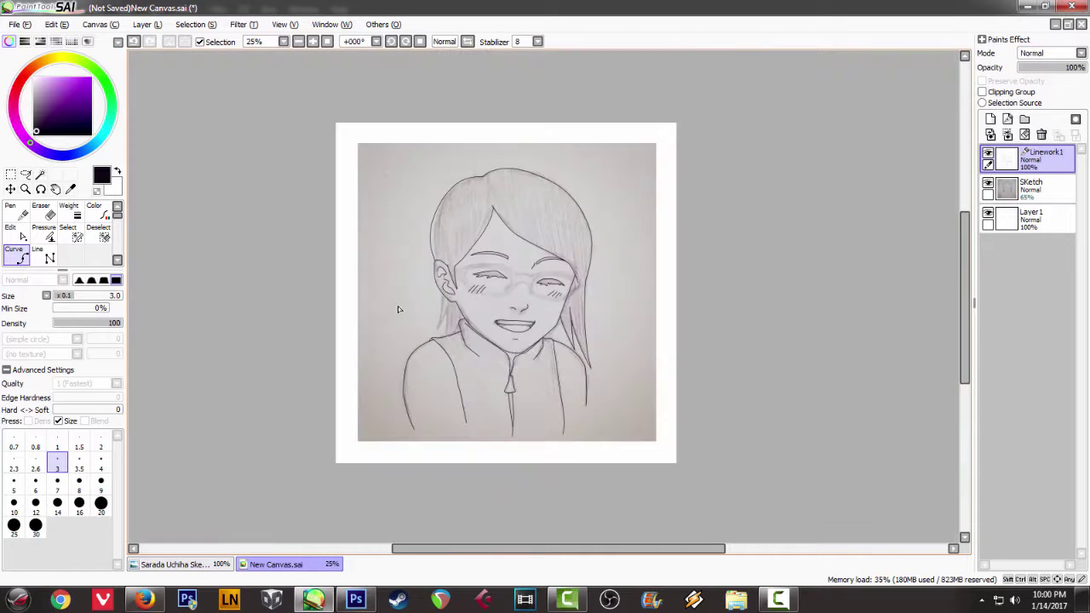
{"action": "scroll", "coordinate": [444, 256], "scroll_direction": "up", "scroll_amount": 6}
{"action": "left_click", "coordinate": [435, 220]}
{"action": "left_click", "coordinate": [429, 361]}
{"action": "double_click", "coordinate": [381, 534]}
{"action": "left_click", "coordinate": [381, 534]}
{"action": "left_click", "coordinate": [436, 443]}
{"action": "left_click", "coordinate": [473, 335]}
{"action": "mouse_move", "coordinate": [473, 452]}
{"action": "left_mouse_down"}
{"action": "mouse_move", "coordinate": [485, 334]}
{"action": "mouse_move", "coordinate": [452, 460]}
{"action": "left_mouse_up"}
{"action": "mouse_move", "coordinate": [540, 430]}
{"action": "left_mouse_down"}
{"action": "mouse_move", "coordinate": [569, 371]}
{"action": "mouse_move", "coordinate": [570, 425]}
{"action": "left_mouse_up"}
Step: Hide the sketch layer briefly to check the full lineart, then show it again
{"action": "scroll", "coordinate": [562, 397], "scroll_direction": "up", "scroll_amount": 4}
{"action": "scroll", "coordinate": [562, 386], "scroll_direction": "down", "scroll_amount": 8}
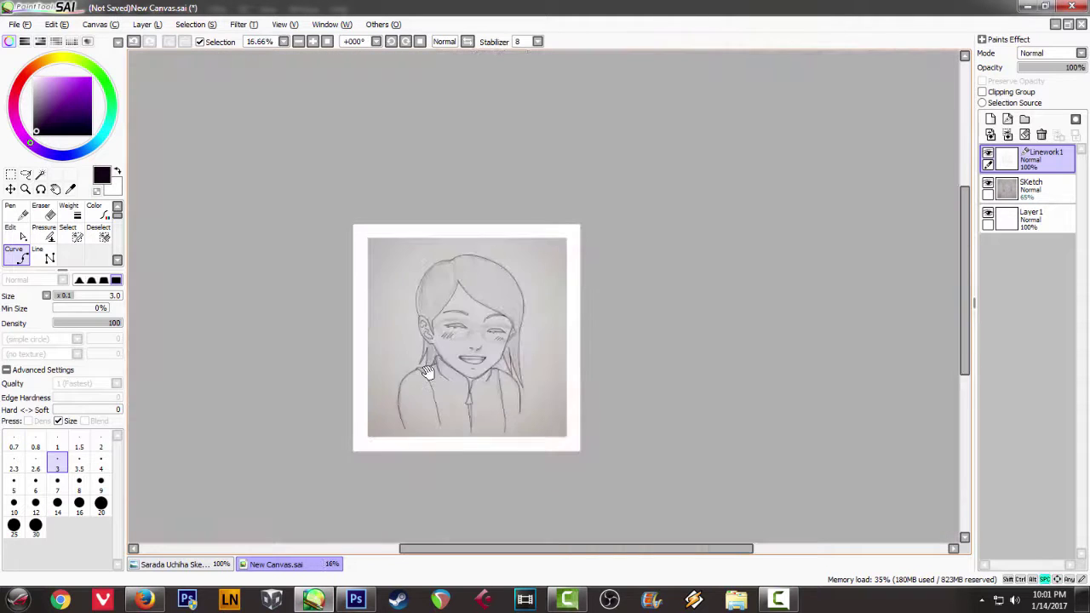
{"action": "left_click", "coordinate": [989, 184]}
{"action": "left_click", "coordinate": [989, 184]}
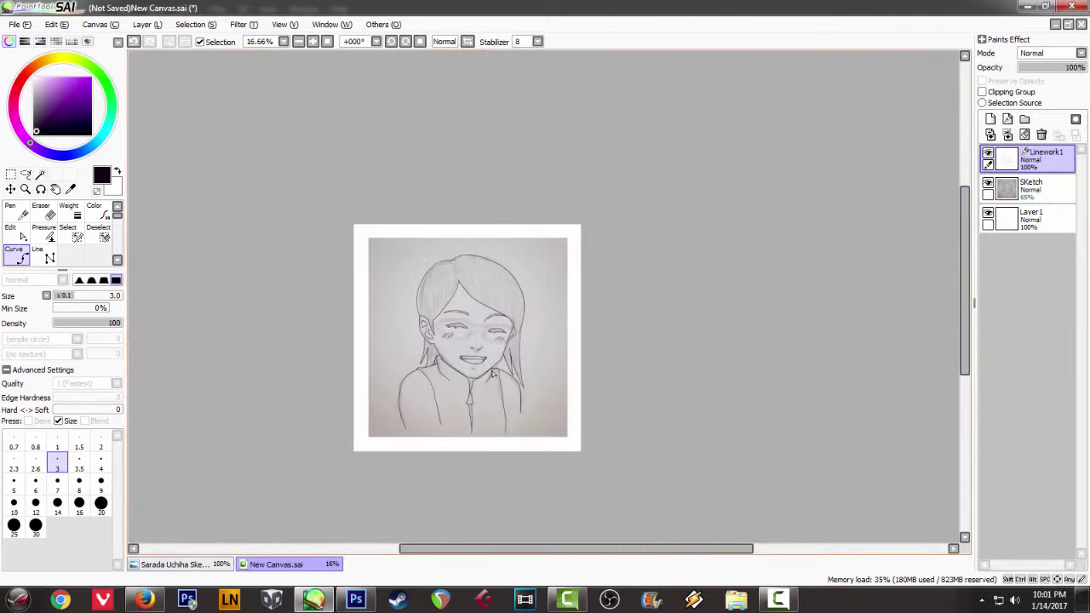
Step: Hide the sketch layer so that only the lineart shows on the white background
{"action": "scroll", "coordinate": [490, 362], "scroll_direction": "up", "scroll_amount": 3}
{"action": "key", "text": "space"}
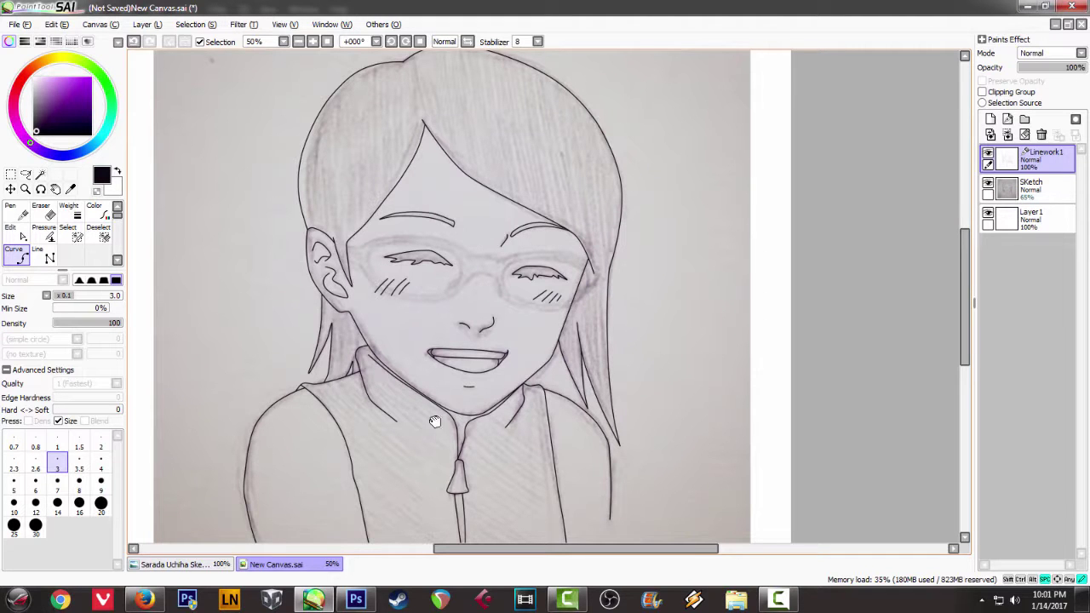
{"action": "left_click_drag", "start_coordinate": [426, 426], "coordinate": [455, 401]}
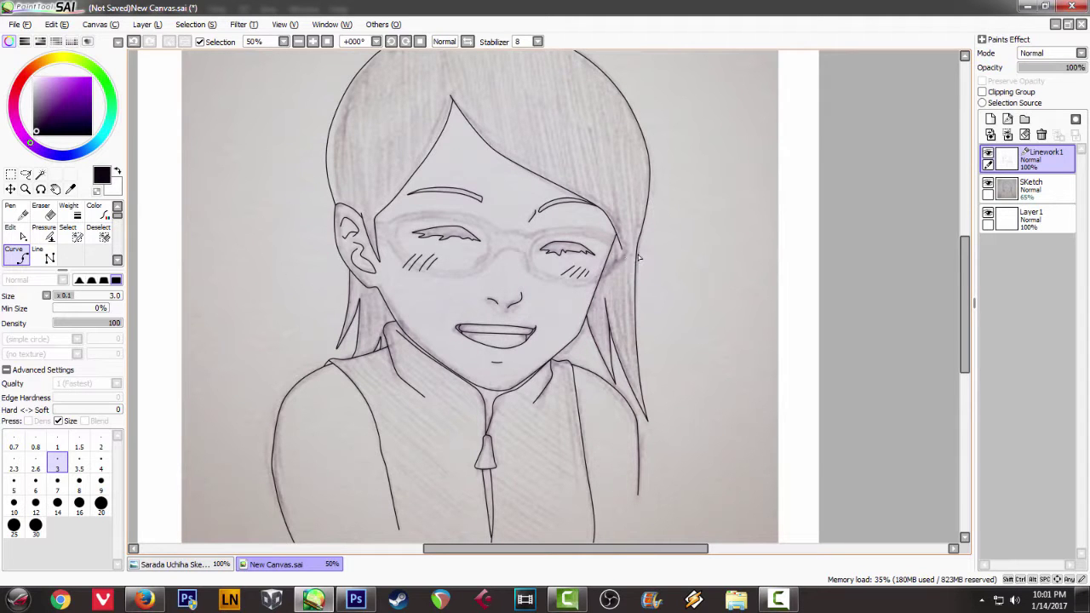
{"action": "left_click", "coordinate": [1001, 192], "text": "ctrl"}
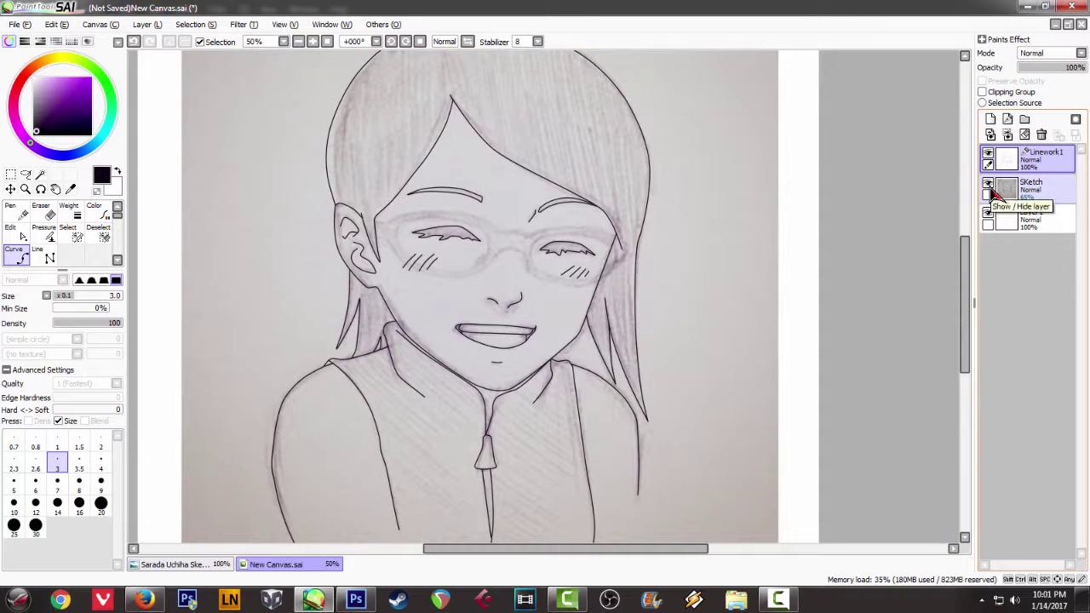
{"action": "left_click", "coordinate": [989, 185]}
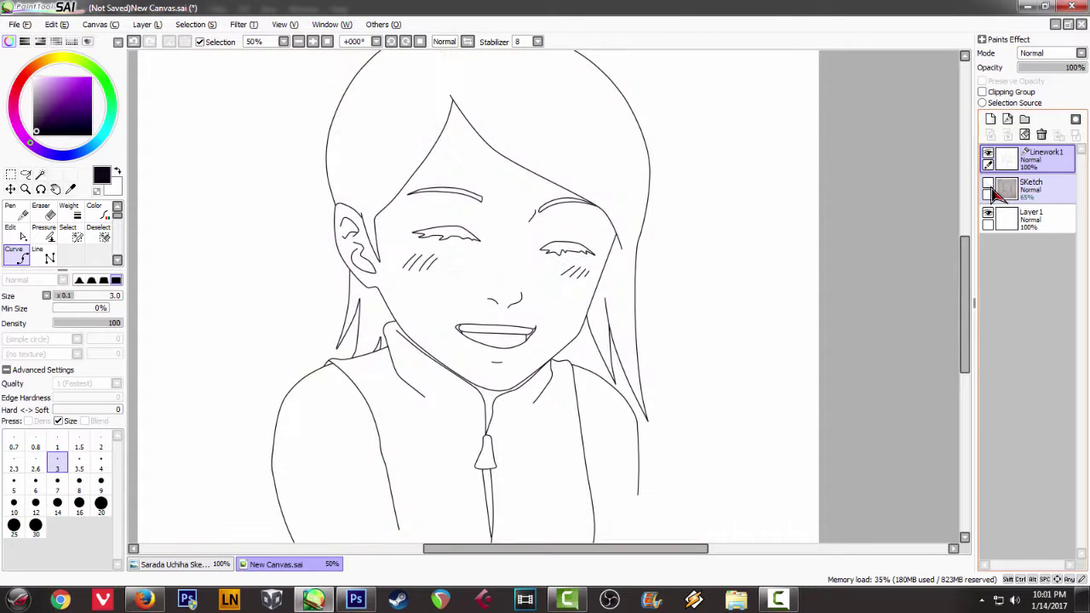
Step: Draw a short curved crease below the inner end of the left eyebrow, mirroring the one beside the right eyebrow
{"action": "left_click_drag", "start_coordinate": [457, 268], "coordinate": [515, 264]}
{"action": "scroll", "coordinate": [516, 264], "scroll_direction": "down", "scroll_amount": 4}
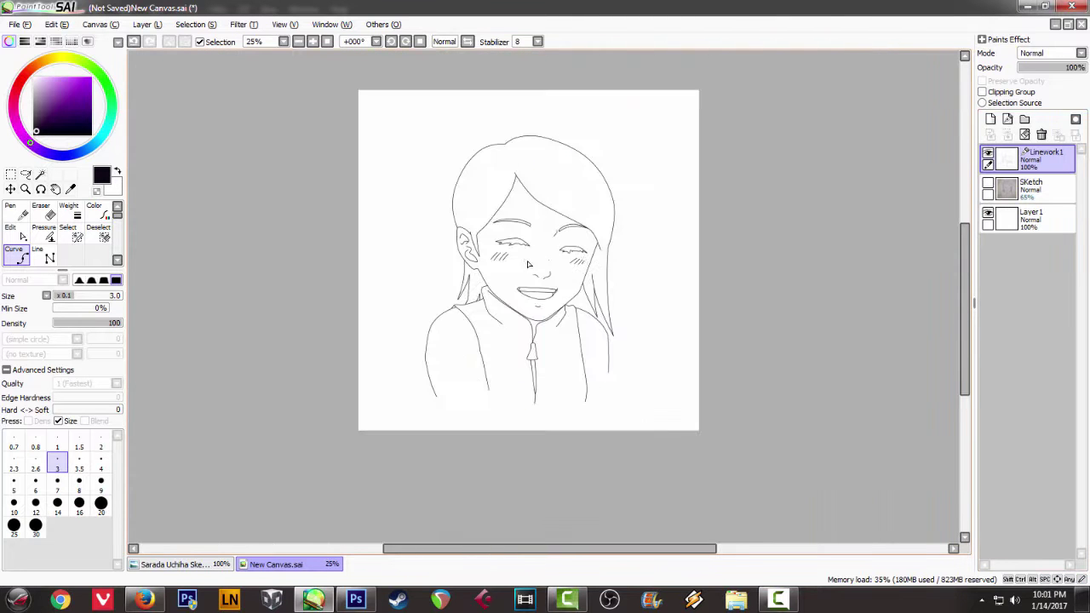
{"action": "scroll", "coordinate": [681, 259], "scroll_direction": "up", "scroll_amount": 1}
{"action": "scroll", "coordinate": [636, 257], "scroll_direction": "up", "scroll_amount": 5}
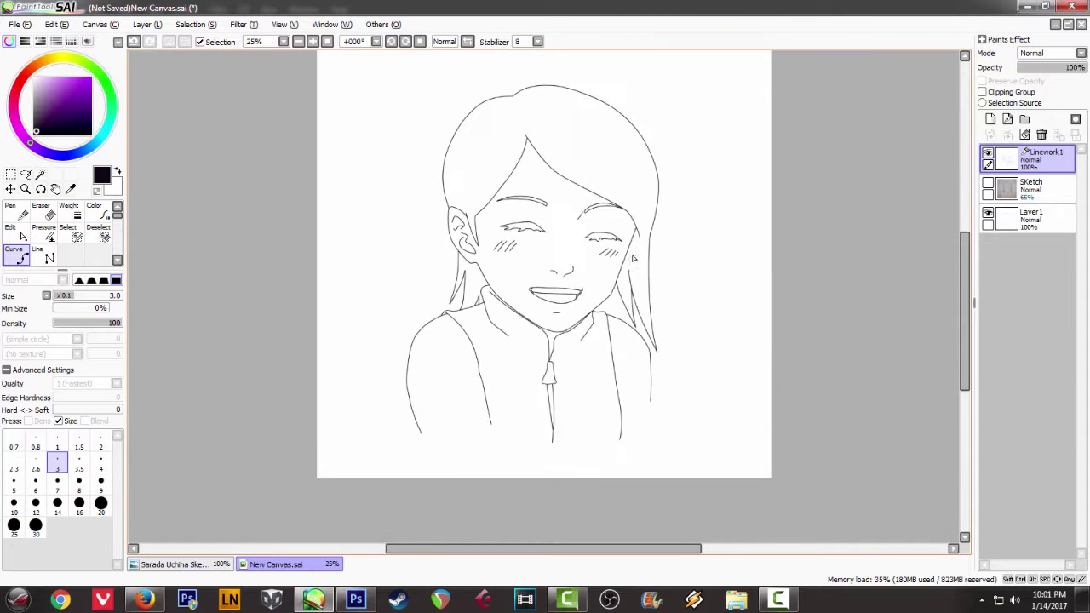
{"action": "scroll", "coordinate": [539, 206], "scroll_direction": "up", "scroll_amount": 1}
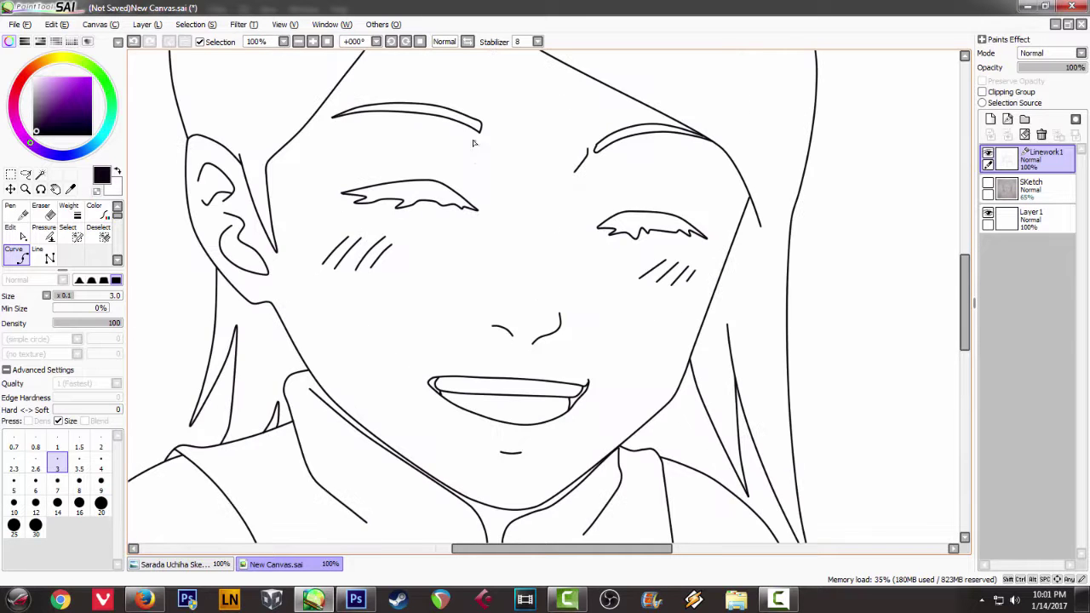
{"action": "left_click_drag", "start_coordinate": [474, 167], "coordinate": [470, 214]}
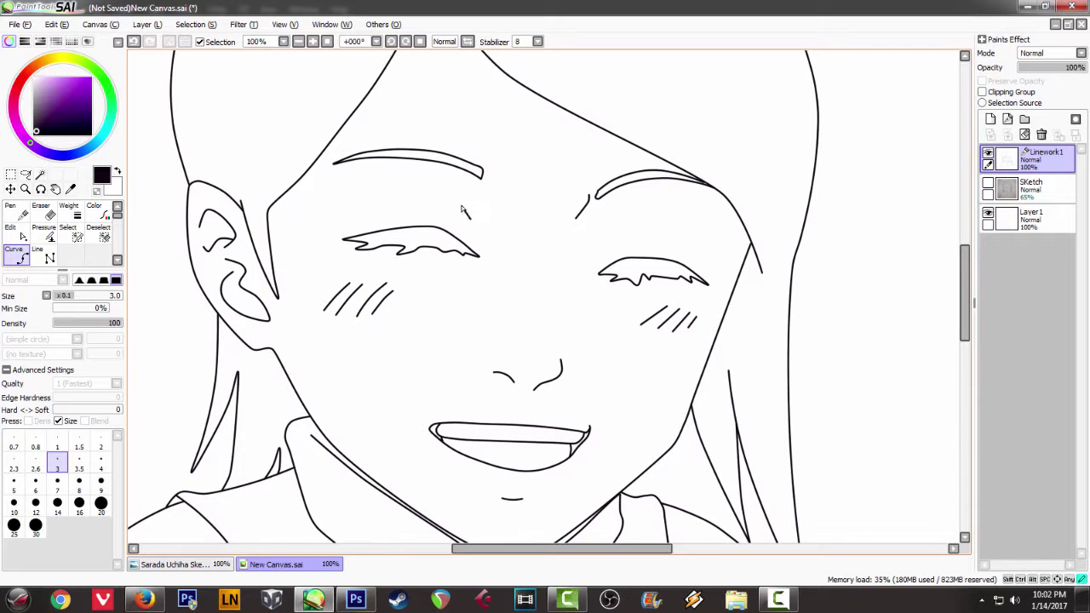
{"action": "left_click_drag", "start_coordinate": [463, 198], "coordinate": [474, 198]}
Step: Examine the lineart of the face, hair and clothing both up close and as a whole
{"action": "scroll", "coordinate": [653, 251], "scroll_direction": "down", "scroll_amount": 2}
{"action": "scroll", "coordinate": [654, 252], "scroll_direction": "up", "scroll_amount": 1}
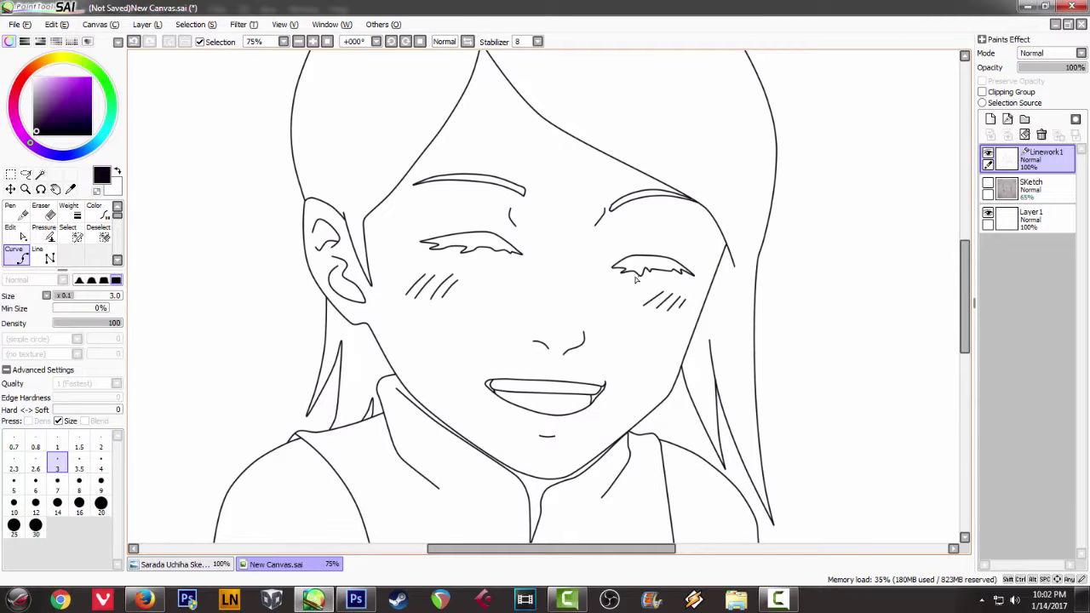
{"action": "scroll", "coordinate": [640, 277], "scroll_direction": "down", "scroll_amount": 1}
{"action": "scroll", "coordinate": [647, 274], "scroll_direction": "up", "scroll_amount": 1}
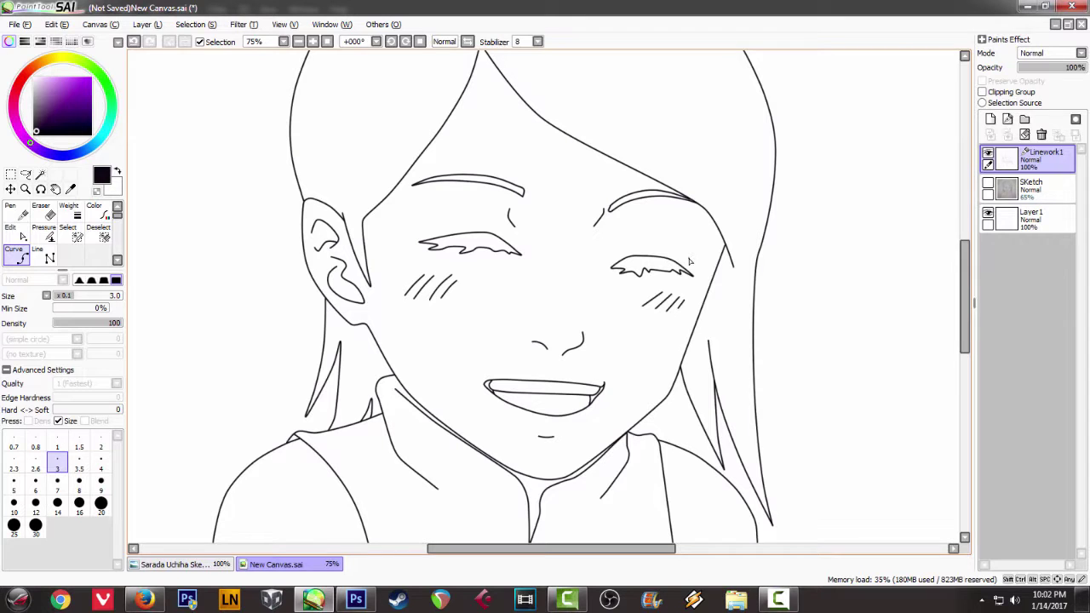
{"action": "scroll", "coordinate": [689, 263], "scroll_direction": "down", "scroll_amount": 3}
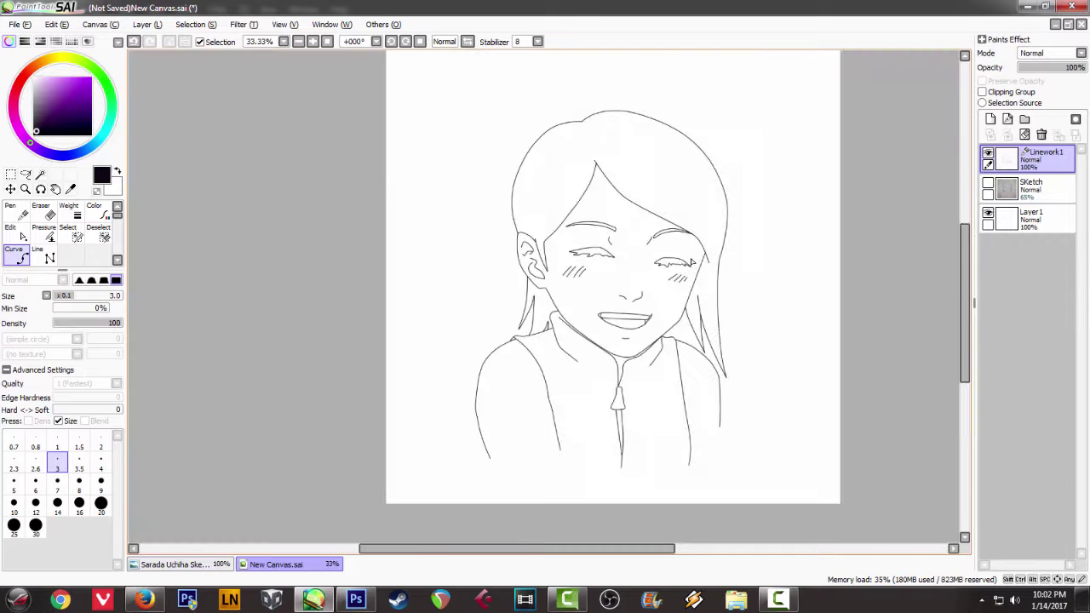
{"action": "scroll", "coordinate": [636, 191], "scroll_direction": "down", "scroll_amount": 2}
{"action": "scroll", "coordinate": [636, 190], "scroll_direction": "up", "scroll_amount": 3}
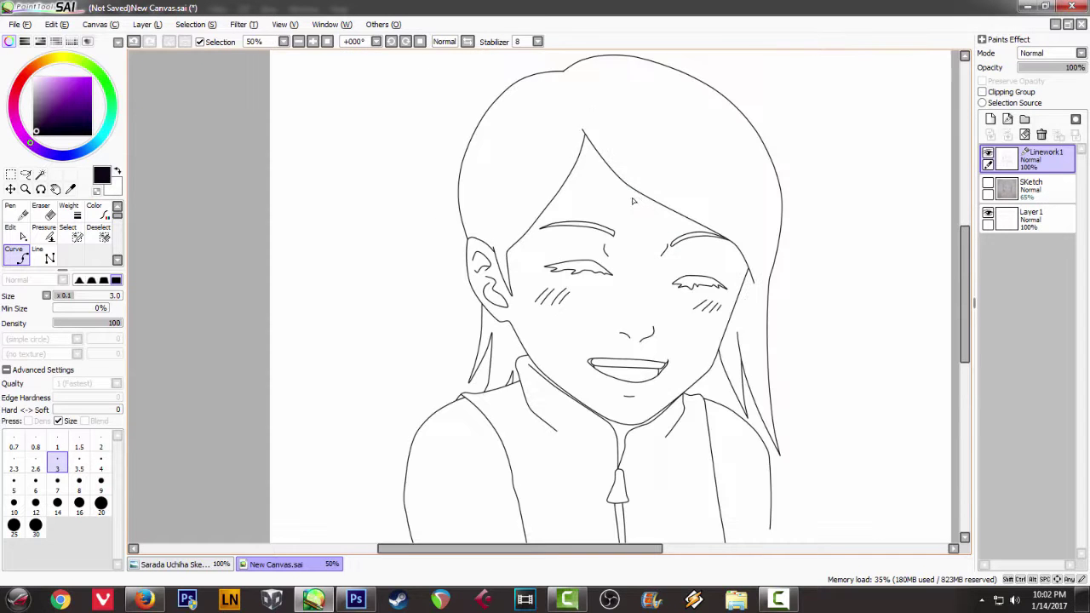
Step: Nudge the upper end of the crease beside the right eyebrow by moving its control point with the Edit tool
{"action": "left_click", "coordinate": [23, 241]}
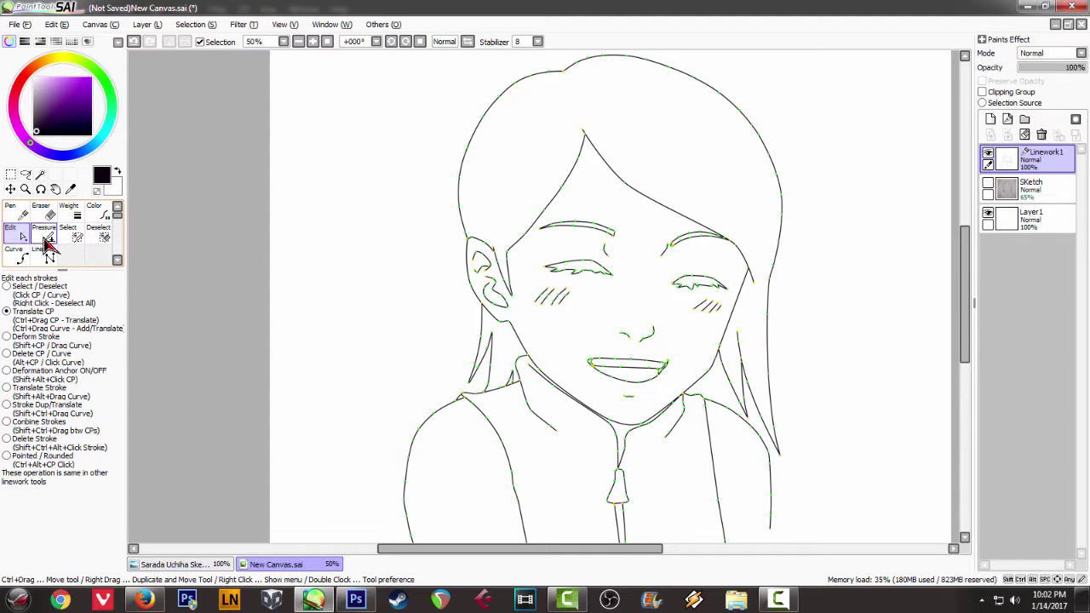
{"action": "scroll", "coordinate": [552, 235], "scroll_direction": "down", "scroll_amount": 2}
{"action": "scroll", "coordinate": [513, 211], "scroll_direction": "up", "scroll_amount": 3}
{"action": "scroll", "coordinate": [511, 223], "scroll_direction": "up", "scroll_amount": 1}
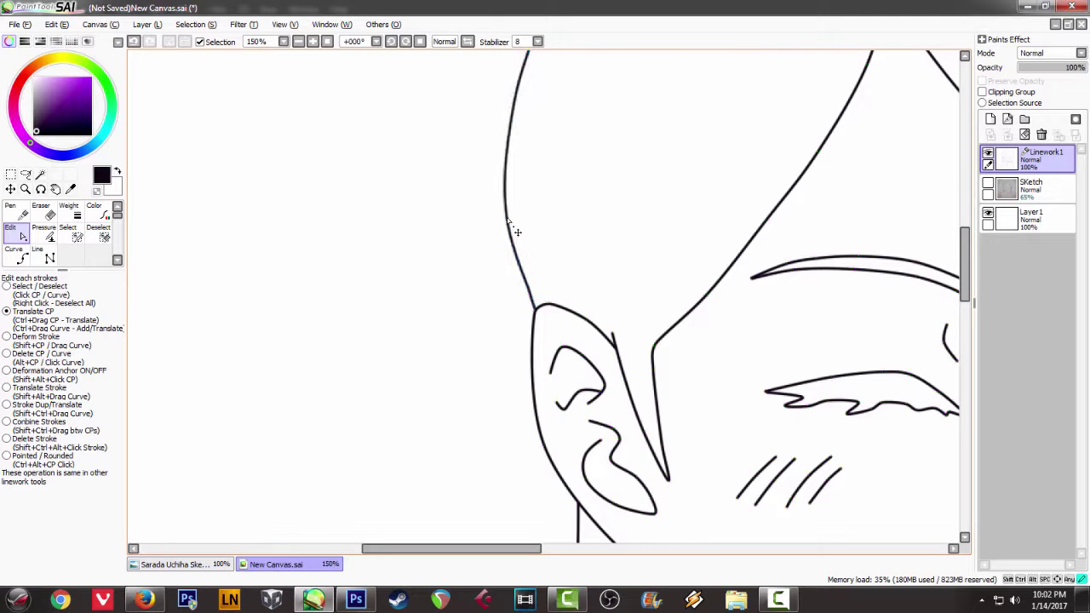
{"action": "left_click_drag", "start_coordinate": [688, 267], "coordinate": [514, 200]}
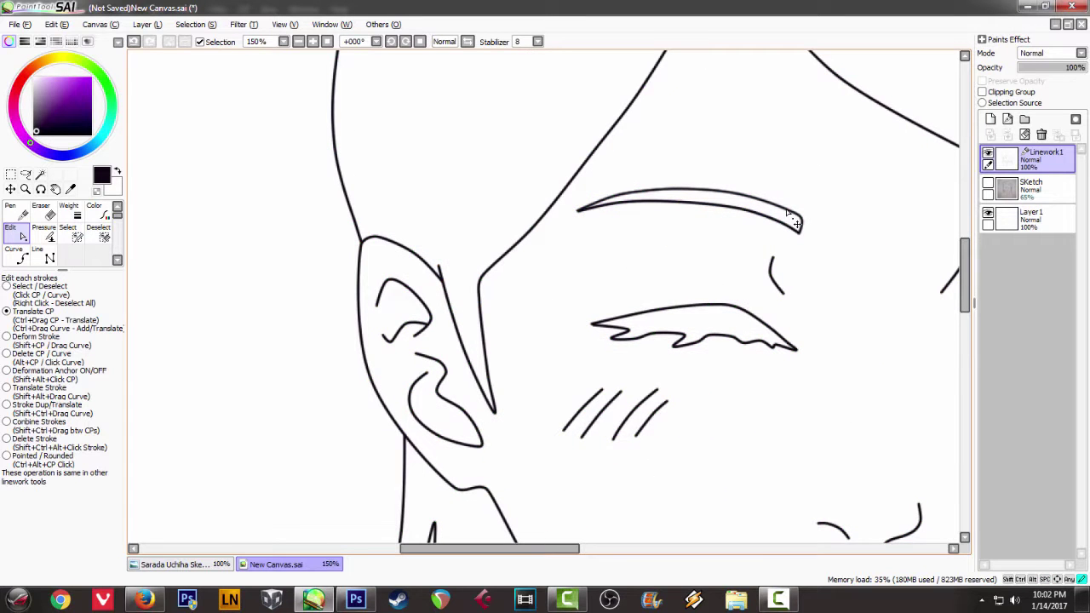
{"action": "left_click_drag", "start_coordinate": [764, 242], "coordinate": [525, 182]}
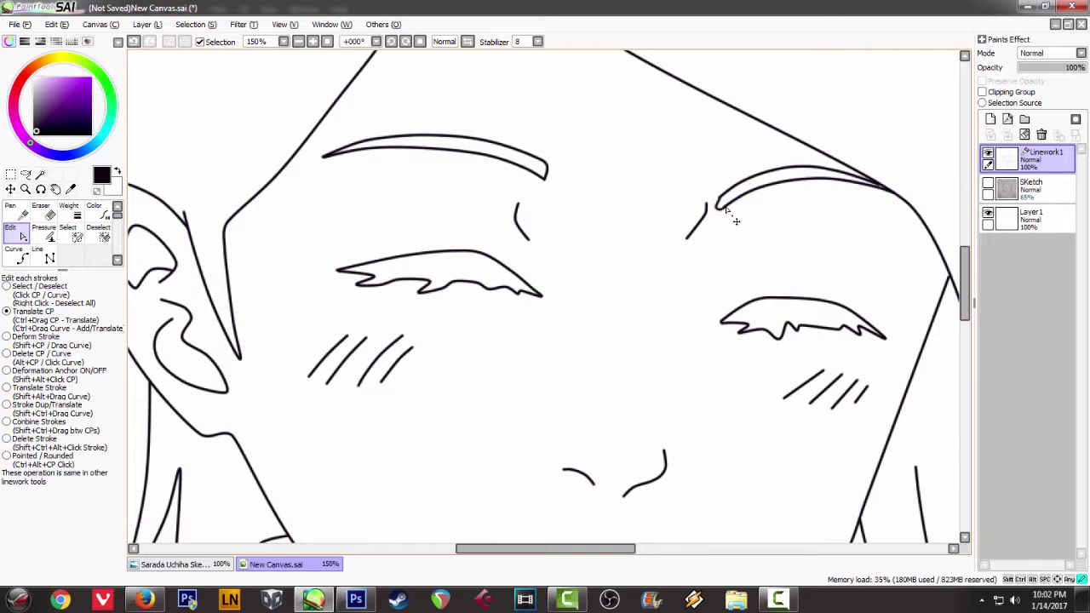
{"action": "scroll", "coordinate": [627, 290], "scroll_direction": "up", "scroll_amount": 1}
{"action": "scroll", "coordinate": [628, 285], "scroll_direction": "down", "scroll_amount": 4}
{"action": "scroll", "coordinate": [628, 284], "scroll_direction": "up", "scroll_amount": 5}
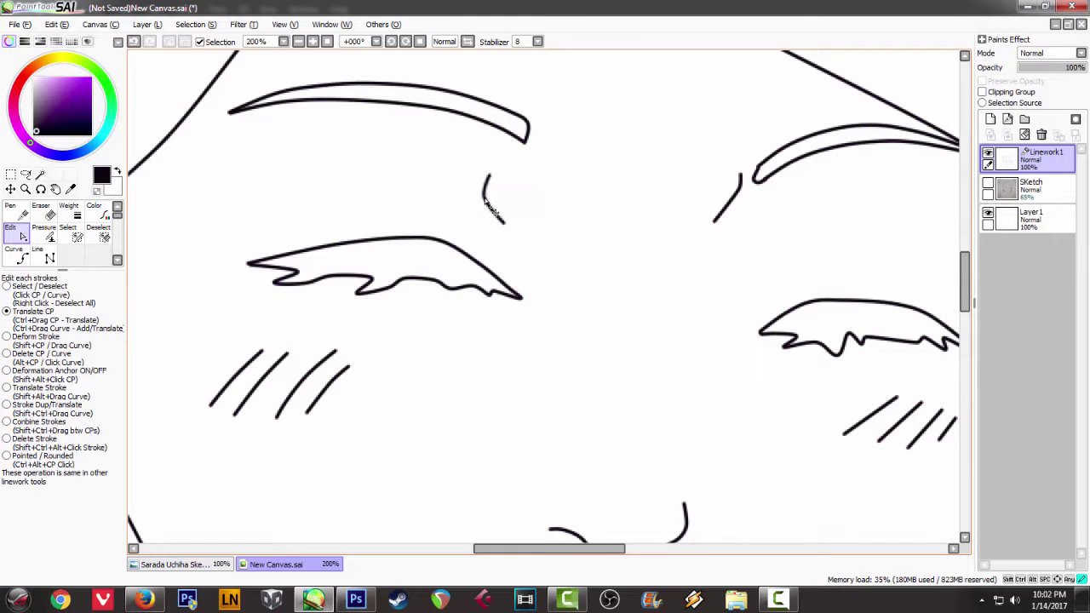
{"action": "left_click_drag", "start_coordinate": [740, 175], "coordinate": [743, 177]}
Step: Shift the control point at the upturned right corner of the mouth slightly
{"action": "left_click_drag", "start_coordinate": [598, 369], "coordinate": [628, 125]}
{"action": "left_click_drag", "start_coordinate": [790, 350], "coordinate": [789, 349]}
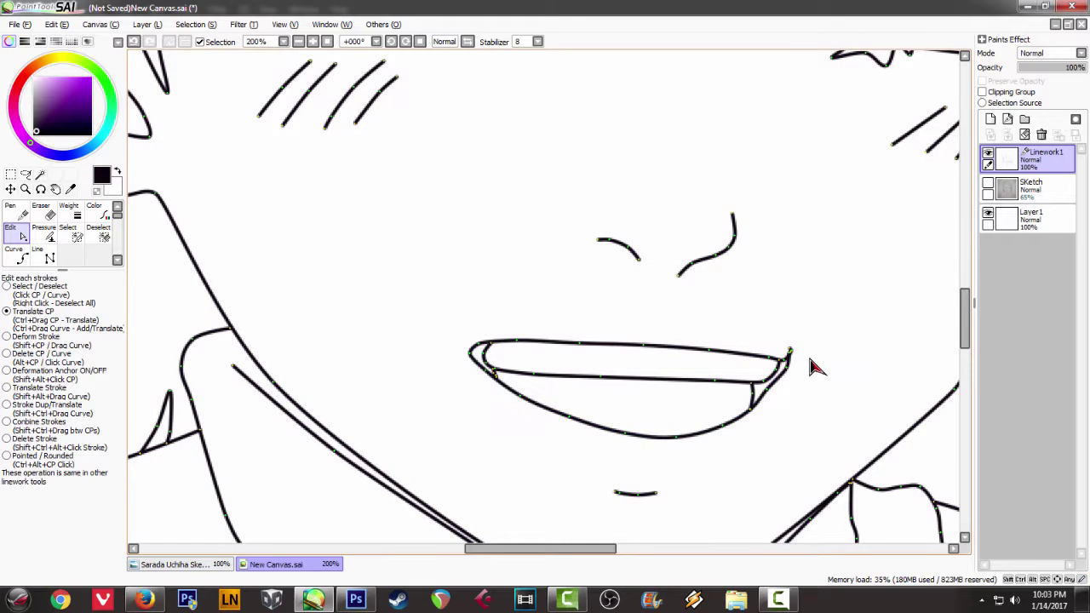
{"action": "scroll", "coordinate": [810, 362], "scroll_direction": "down", "scroll_amount": 2}
{"action": "scroll", "coordinate": [810, 361], "scroll_direction": "down", "scroll_amount": 1}
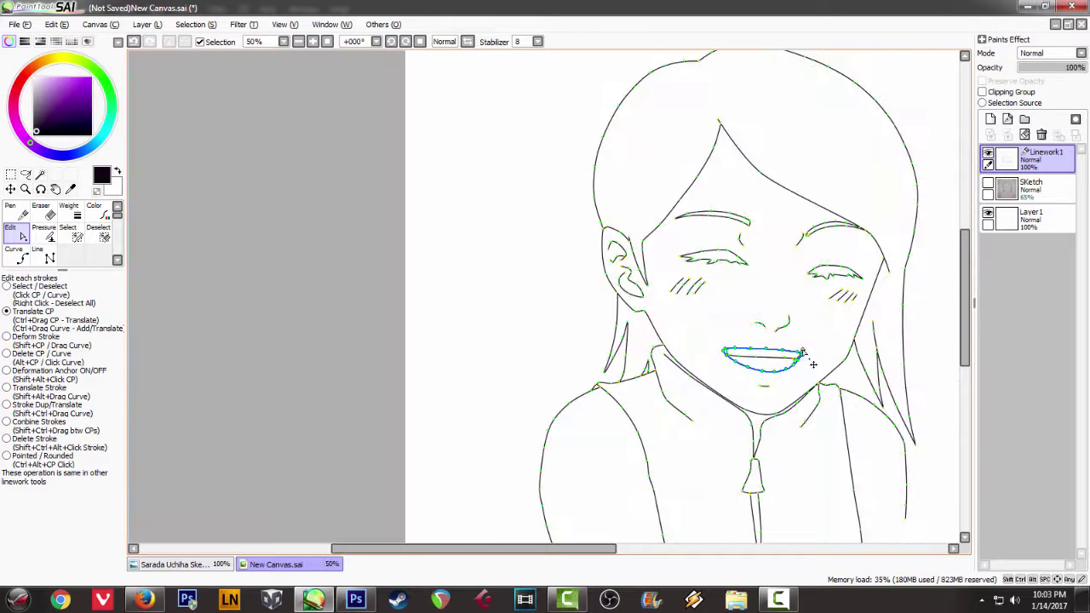
Step: Smooth the bend in the right shoulder's outer line by moving its control points
{"action": "scroll", "coordinate": [812, 364], "scroll_direction": "up", "scroll_amount": 1}
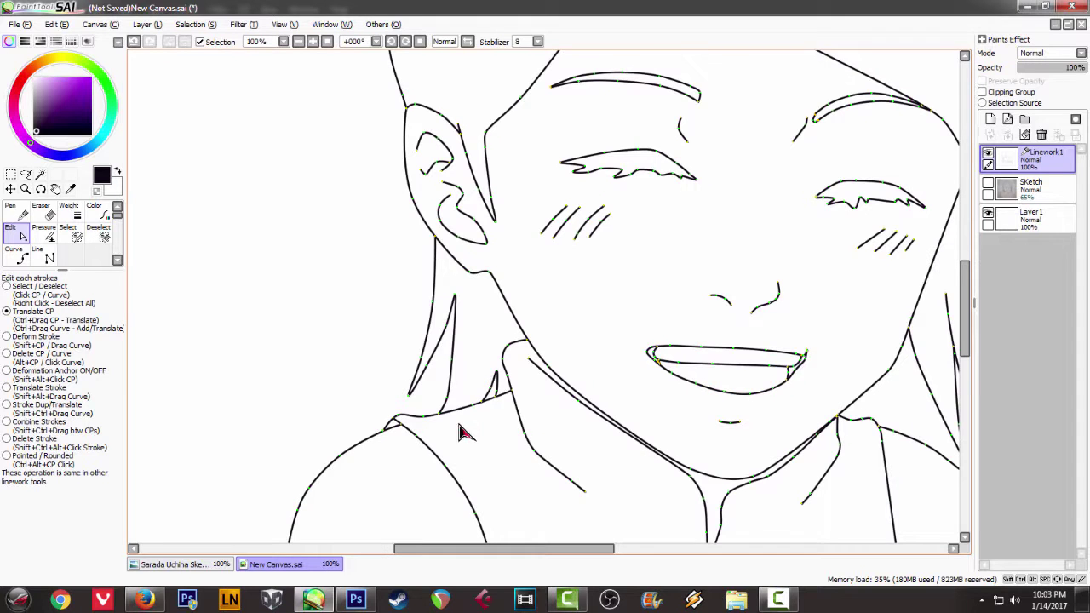
{"action": "left_click_drag", "start_coordinate": [470, 463], "coordinate": [348, 389]}
{"action": "left_click_drag", "start_coordinate": [798, 455], "coordinate": [630, 279]}
{"action": "scroll", "coordinate": [756, 349], "scroll_direction": "up", "scroll_amount": 2}
{"action": "scroll", "coordinate": [756, 356], "scroll_direction": "up", "scroll_amount": 1}
{"action": "left_click", "coordinate": [689, 231]}
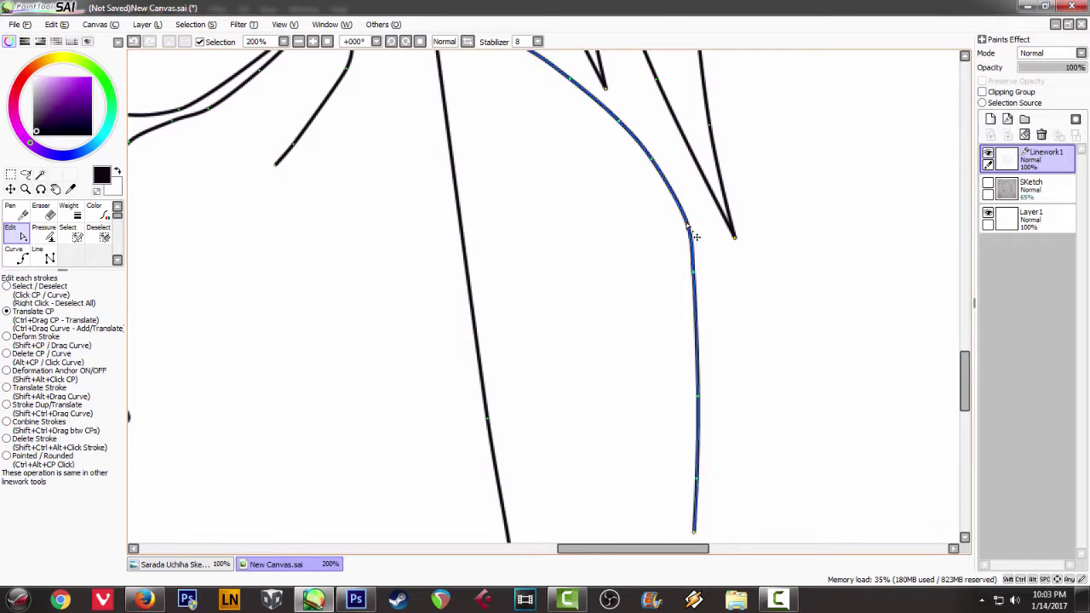
{"action": "left_click_drag", "start_coordinate": [686, 226], "coordinate": [684, 227]}
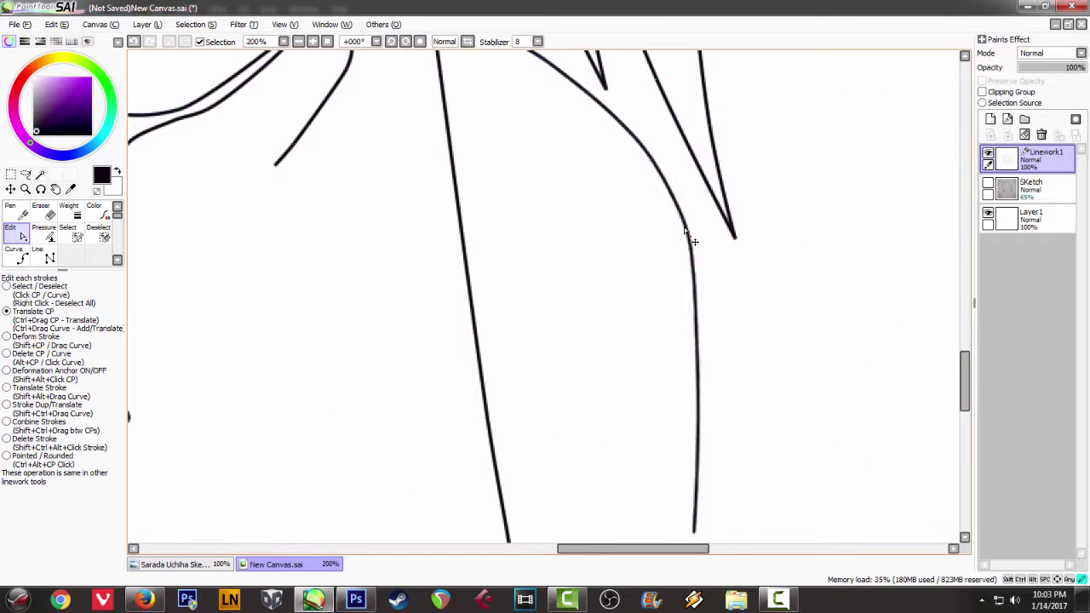
{"action": "right_click", "coordinate": [659, 172]}
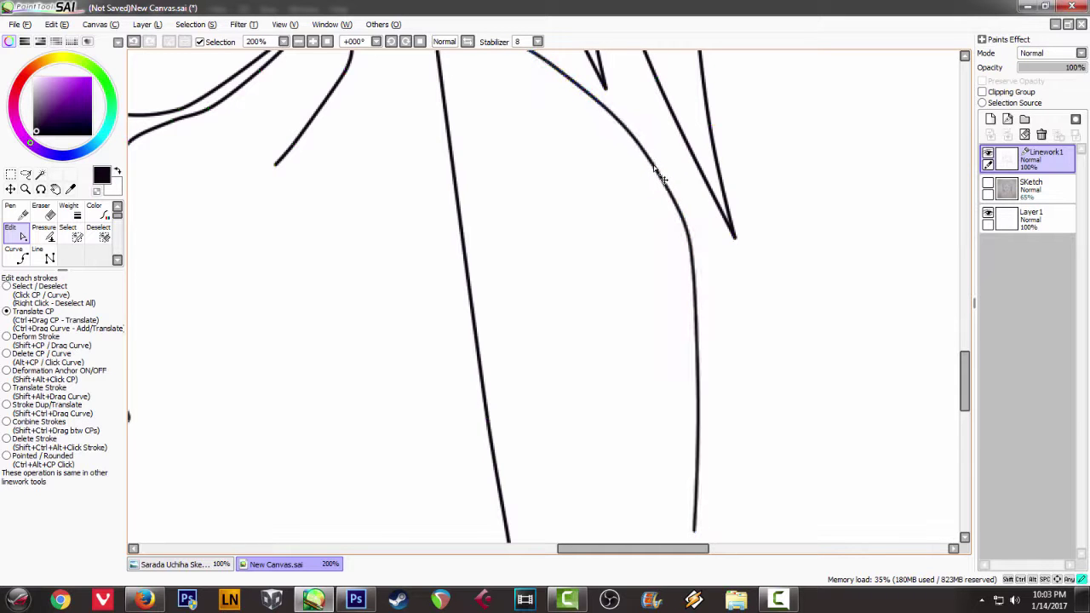
{"action": "left_click", "coordinate": [695, 278]}
{"action": "right_click", "coordinate": [725, 287]}
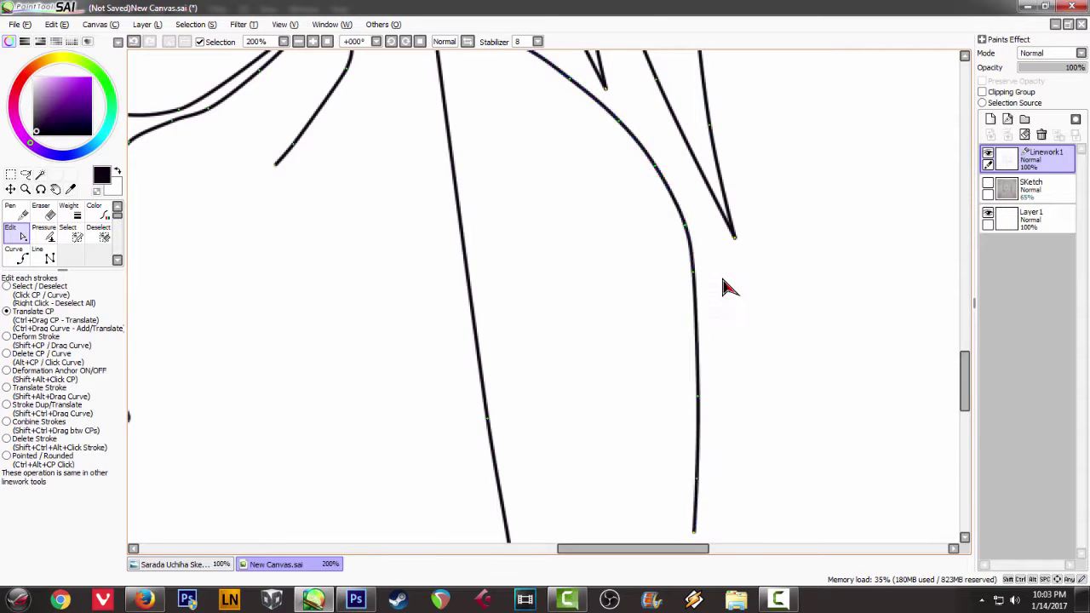
Step: Raise the pressure at the upper end of the left fringe line to about 145% with the Pressure tool
{"action": "scroll", "coordinate": [743, 289], "scroll_direction": "down", "scroll_amount": 3}
{"action": "scroll", "coordinate": [743, 289], "scroll_direction": "down", "scroll_amount": 3}
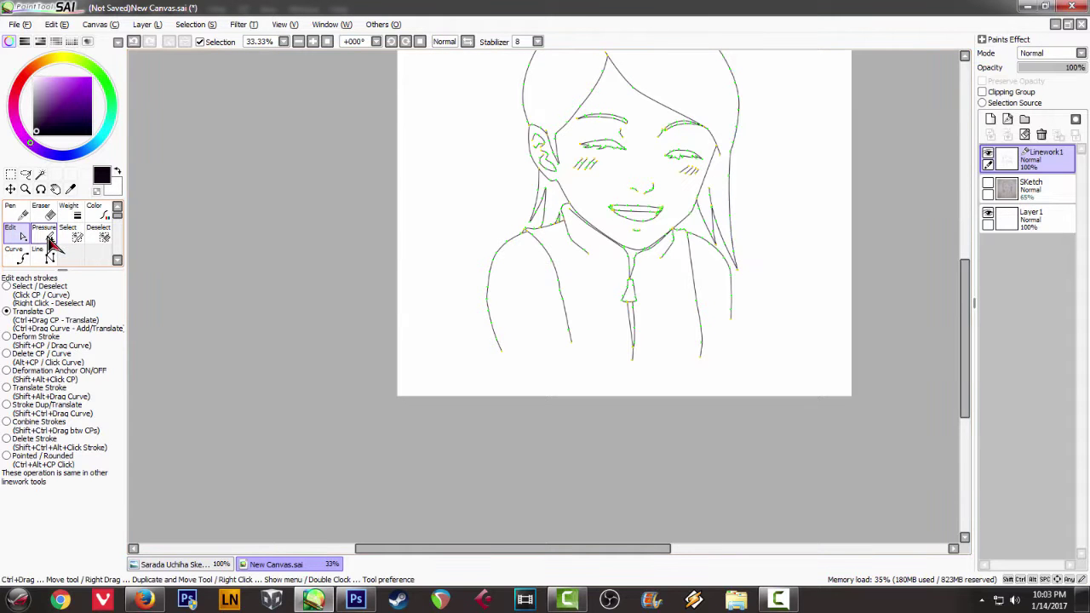
{"action": "scroll", "coordinate": [555, 206], "scroll_direction": "up", "scroll_amount": 3}
{"action": "left_click_drag", "start_coordinate": [615, 204], "coordinate": [195, 272]}
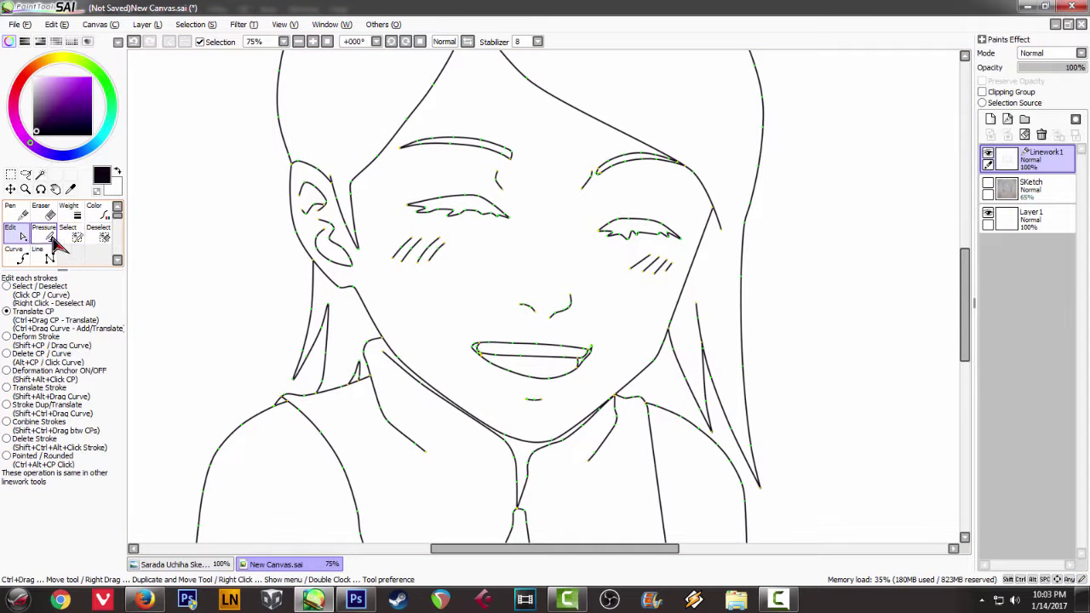
{"action": "left_click", "coordinate": [51, 239]}
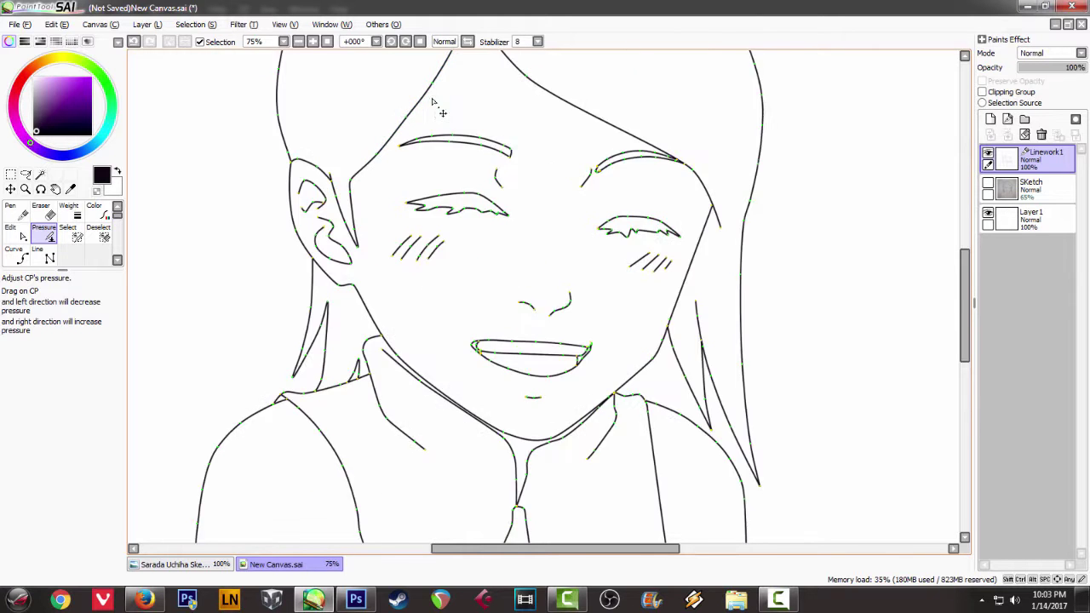
{"action": "scroll", "coordinate": [433, 99], "scroll_direction": "up", "scroll_amount": 3}
{"action": "left_click_drag", "start_coordinate": [461, 109], "coordinate": [350, 252]}
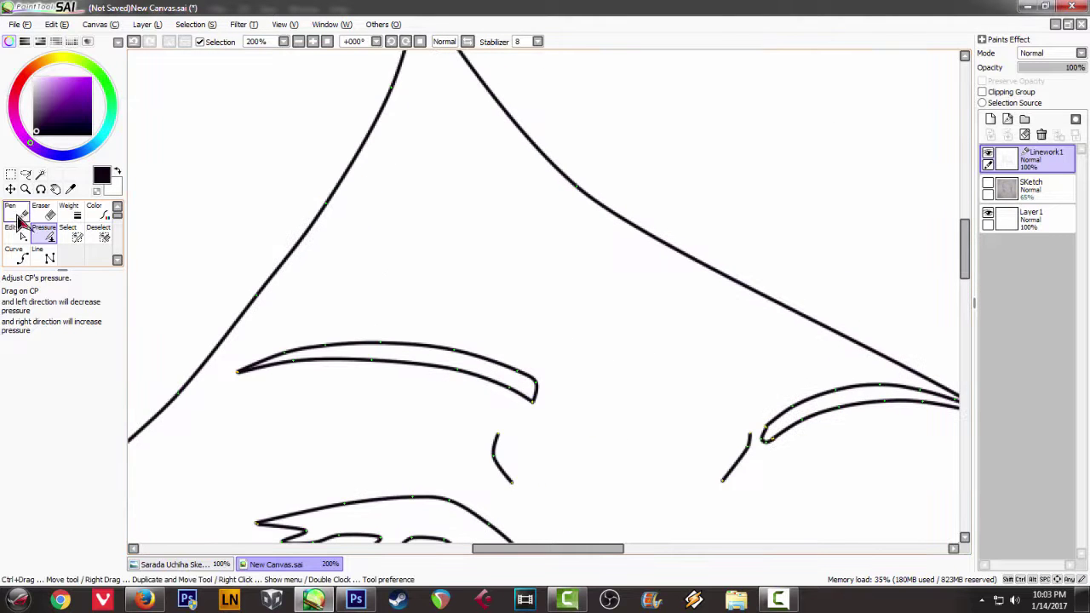
{"action": "scroll", "coordinate": [462, 219], "scroll_direction": "up", "scroll_amount": 3}
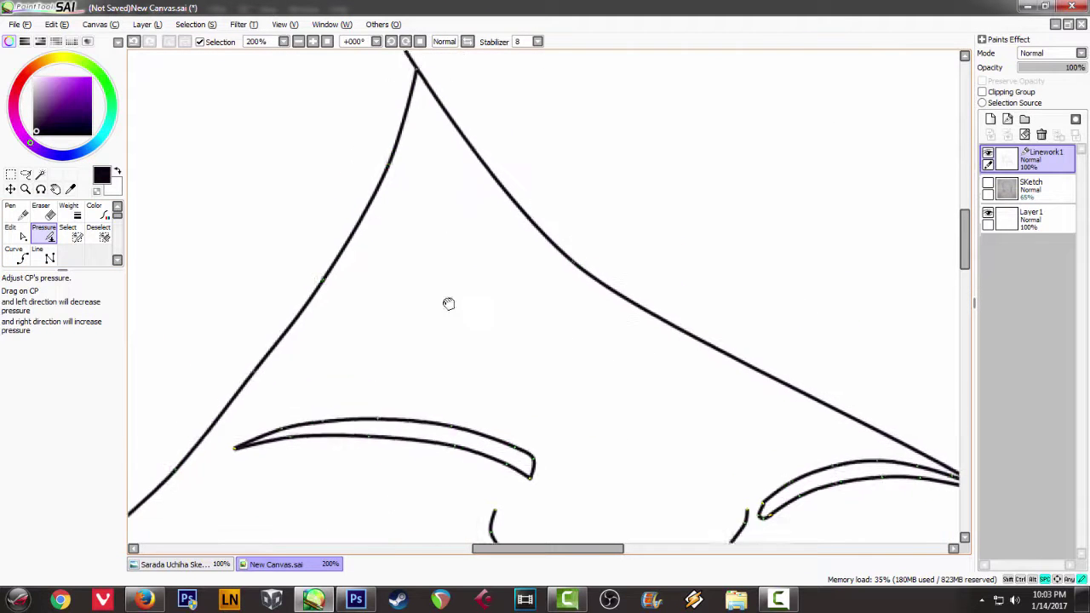
{"action": "left_click_drag", "start_coordinate": [433, 98], "coordinate": [419, 101]}
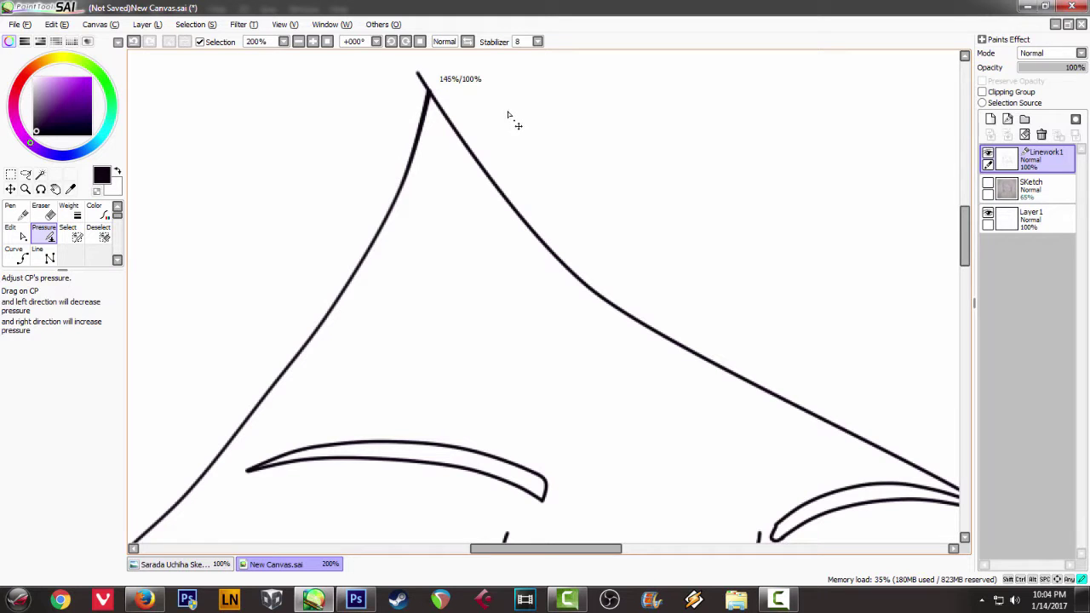
{"action": "left_click_drag", "start_coordinate": [509, 113], "coordinate": [509, 114]}
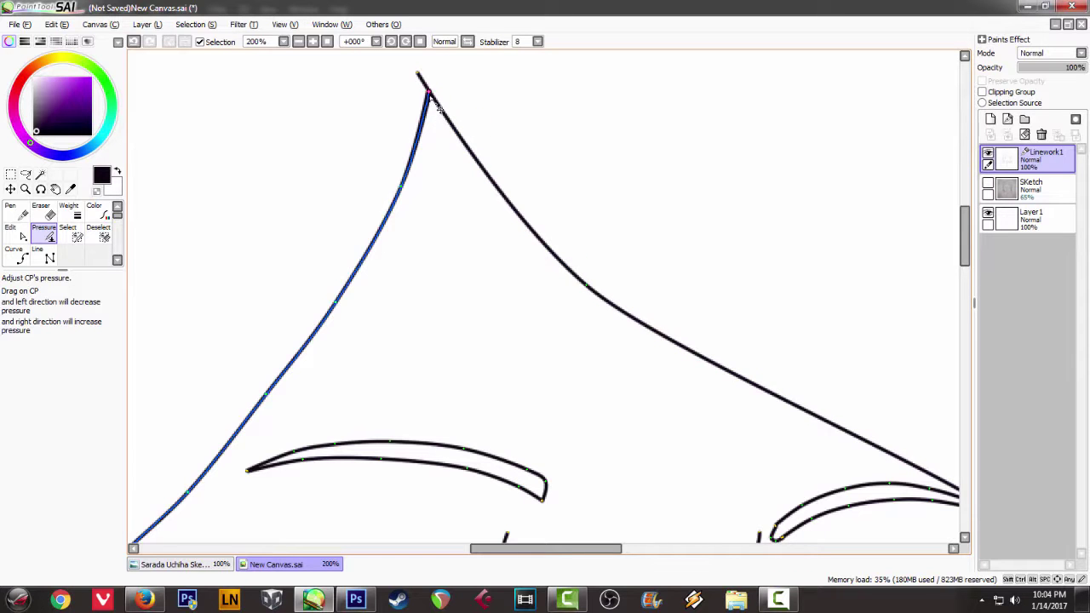
Step: Raise the right fringe line's pressure at the parting to about 134% and adjust the control points along its length
{"action": "mouse_move", "coordinate": [417, 73]}
{"action": "left_mouse_down"}
{"action": "mouse_move", "coordinate": [443, 89]}
{"action": "mouse_move", "coordinate": [407, 72]}
{"action": "mouse_move", "coordinate": [504, 126]}
{"action": "left_mouse_up"}
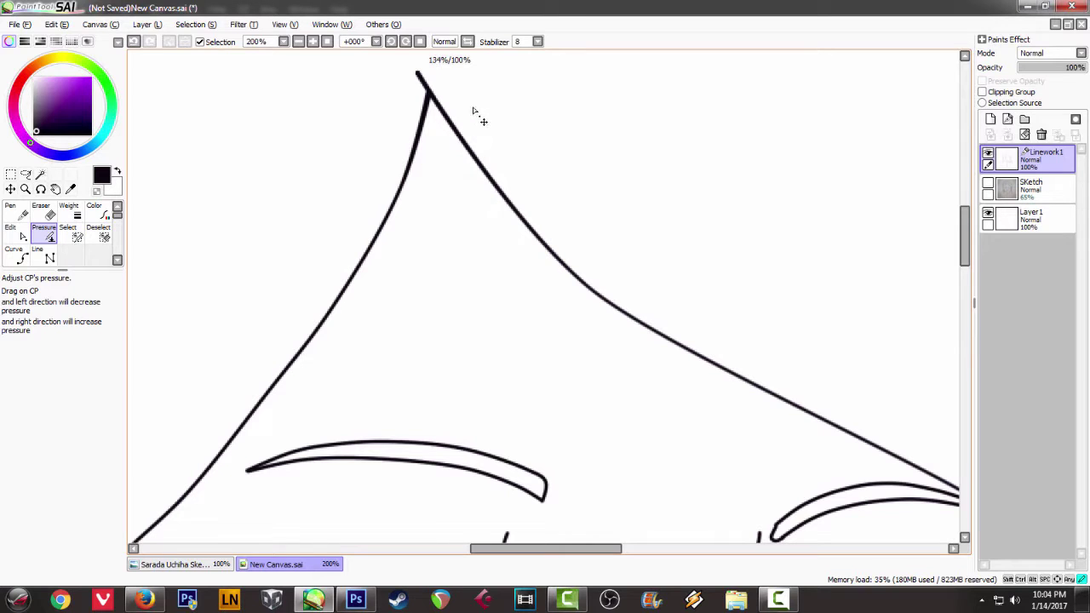
{"action": "left_click_drag", "start_coordinate": [493, 125], "coordinate": [498, 130]}
{"action": "mouse_move", "coordinate": [587, 286]}
{"action": "left_mouse_down"}
{"action": "mouse_move", "coordinate": [722, 292]}
{"action": "mouse_move", "coordinate": [623, 299]}
{"action": "left_mouse_up"}
{"action": "left_click_drag", "start_coordinate": [620, 361], "coordinate": [441, 115]}
{"action": "mouse_move", "coordinate": [854, 296]}
{"action": "left_mouse_down"}
{"action": "mouse_move", "coordinate": [836, 344]}
{"action": "mouse_move", "coordinate": [880, 216]}
{"action": "mouse_move", "coordinate": [881, 233]}
{"action": "left_mouse_up"}
{"action": "left_click_drag", "start_coordinate": [927, 450], "coordinate": [902, 509]}
Step: Vary the left fringe line's pressure, thickening its middle to about 133% and thinning it near the temple to about 75%
{"action": "left_click_drag", "start_coordinate": [542, 413], "coordinate": [883, 455]}
{"action": "left_click_drag", "start_coordinate": [670, 251], "coordinate": [619, 318]}
{"action": "left_click_drag", "start_coordinate": [559, 241], "coordinate": [480, 260]}
{"action": "left_click_drag", "start_coordinate": [586, 264], "coordinate": [619, 266]}
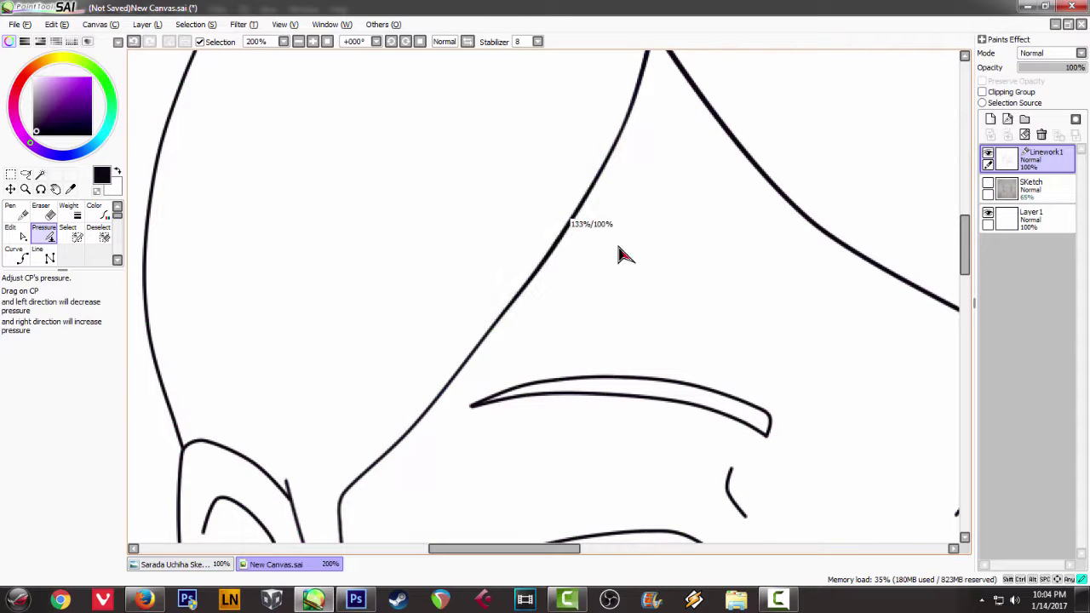
{"action": "left_click_drag", "start_coordinate": [634, 136], "coordinate": [646, 146]}
{"action": "left_click_drag", "start_coordinate": [662, 216], "coordinate": [667, 141]}
{"action": "left_click_drag", "start_coordinate": [505, 258], "coordinate": [439, 261]}
{"action": "left_click_drag", "start_coordinate": [417, 356], "coordinate": [383, 360]}
{"action": "mouse_move", "coordinate": [495, 256]}
{"action": "left_mouse_down"}
{"action": "mouse_move", "coordinate": [510, 281]}
{"action": "mouse_move", "coordinate": [553, 305]}
{"action": "left_mouse_up"}
{"action": "left_click_drag", "start_coordinate": [418, 355], "coordinate": [398, 342]}
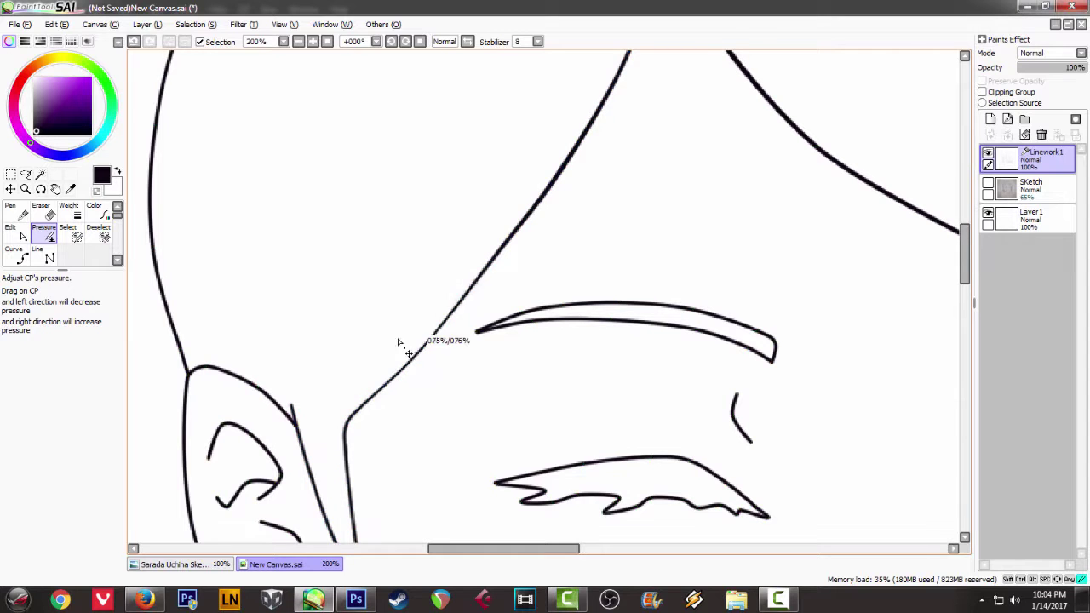
{"action": "left_click_drag", "start_coordinate": [468, 405], "coordinate": [466, 407]}
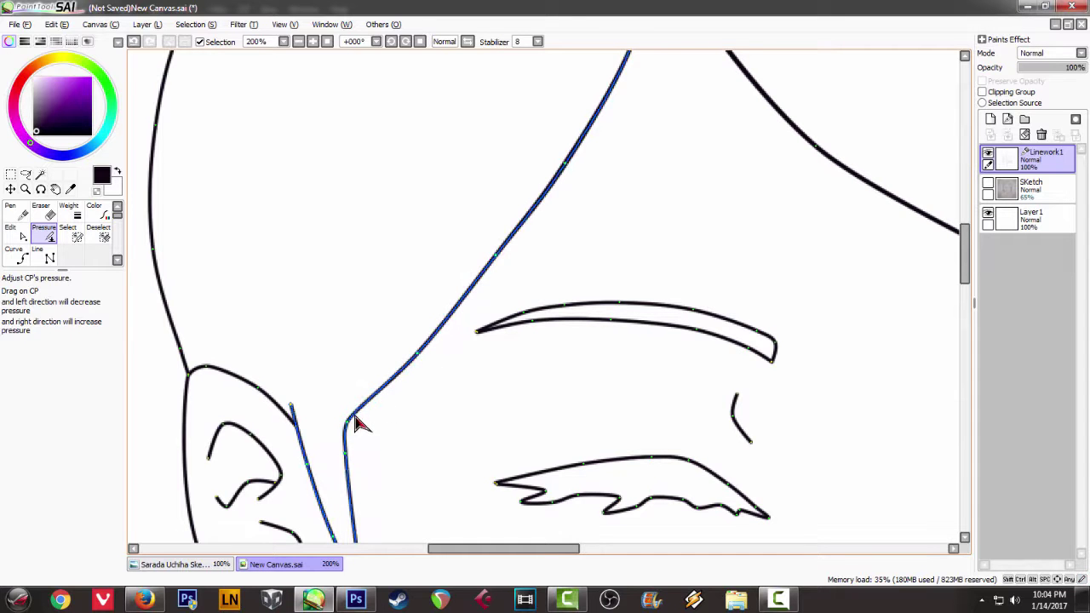
Step: Adjust the pressure along the hair lock in front of the ear, thinning its inner edge above the tip to about 70%
{"action": "mouse_move", "coordinate": [355, 434]}
{"action": "left_mouse_down"}
{"action": "mouse_move", "coordinate": [312, 414]}
{"action": "mouse_move", "coordinate": [341, 409]}
{"action": "left_mouse_up"}
{"action": "scroll", "coordinate": [448, 331], "scroll_direction": "down", "scroll_amount": 5}
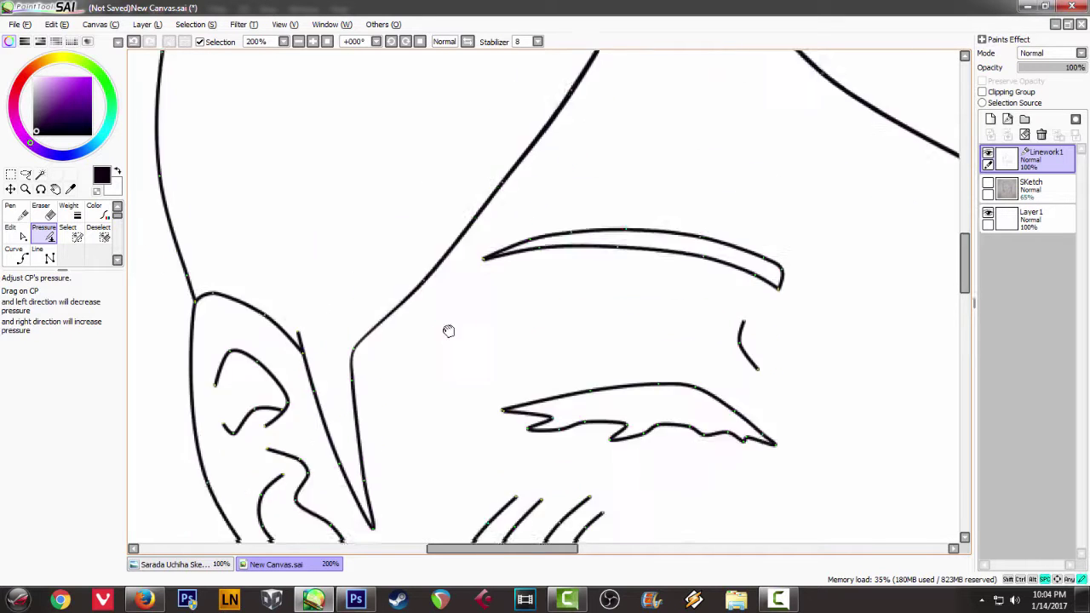
{"action": "left_click_drag", "start_coordinate": [314, 152], "coordinate": [343, 160]}
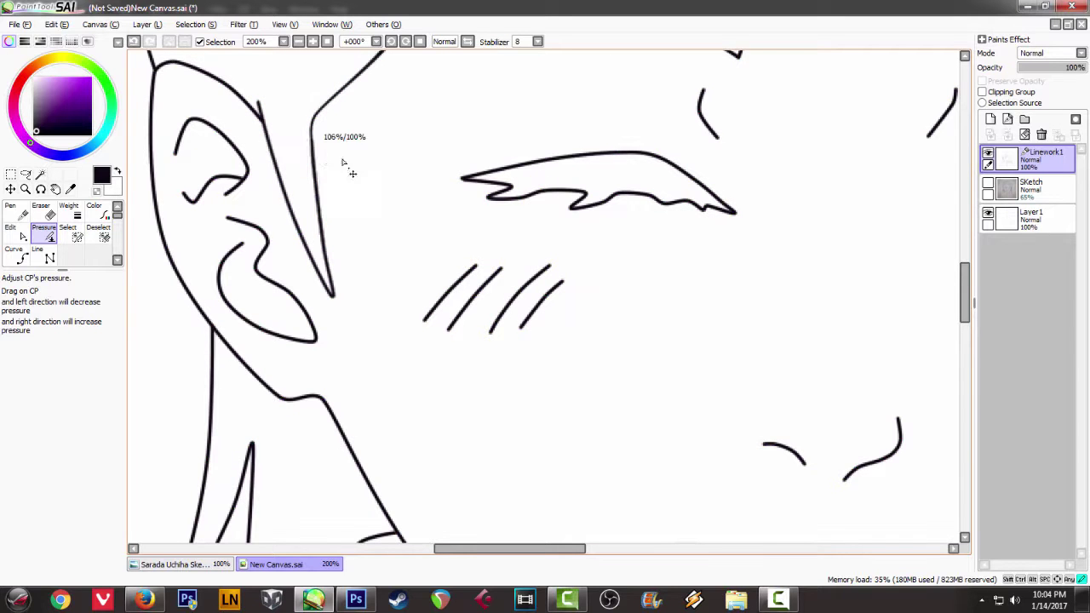
{"action": "left_click_drag", "start_coordinate": [264, 168], "coordinate": [265, 169]}
{"action": "left_click_drag", "start_coordinate": [325, 251], "coordinate": [348, 258]}
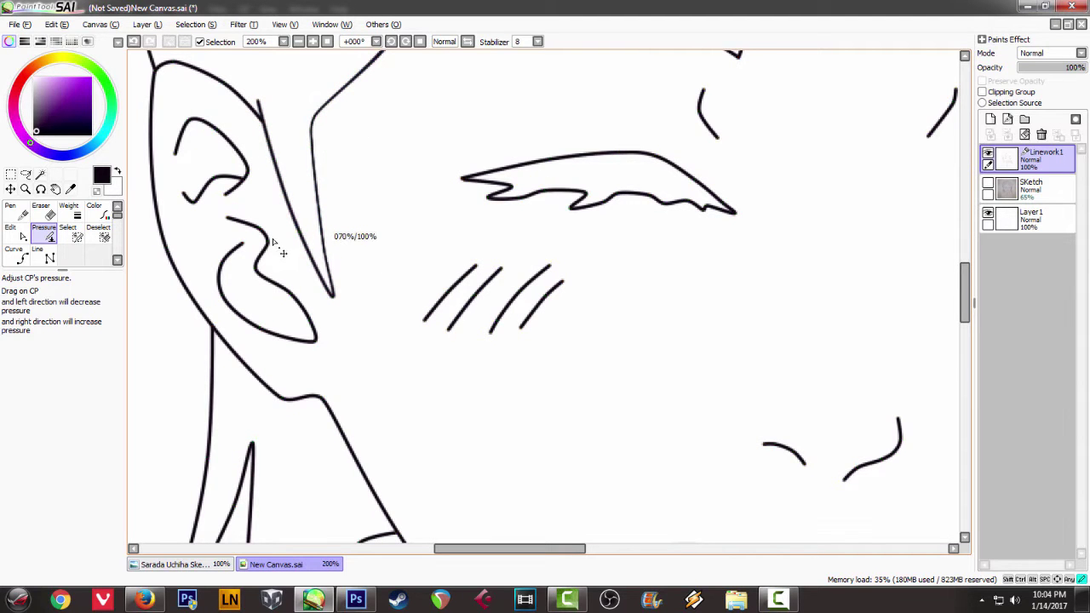
{"action": "left_click_drag", "start_coordinate": [274, 244], "coordinate": [276, 245]}
{"action": "left_click_drag", "start_coordinate": [334, 300], "coordinate": [355, 328]}
{"action": "mouse_move", "coordinate": [303, 240]}
{"action": "left_mouse_down"}
{"action": "mouse_move", "coordinate": [267, 243]}
{"action": "mouse_move", "coordinate": [281, 234]}
{"action": "left_mouse_up"}
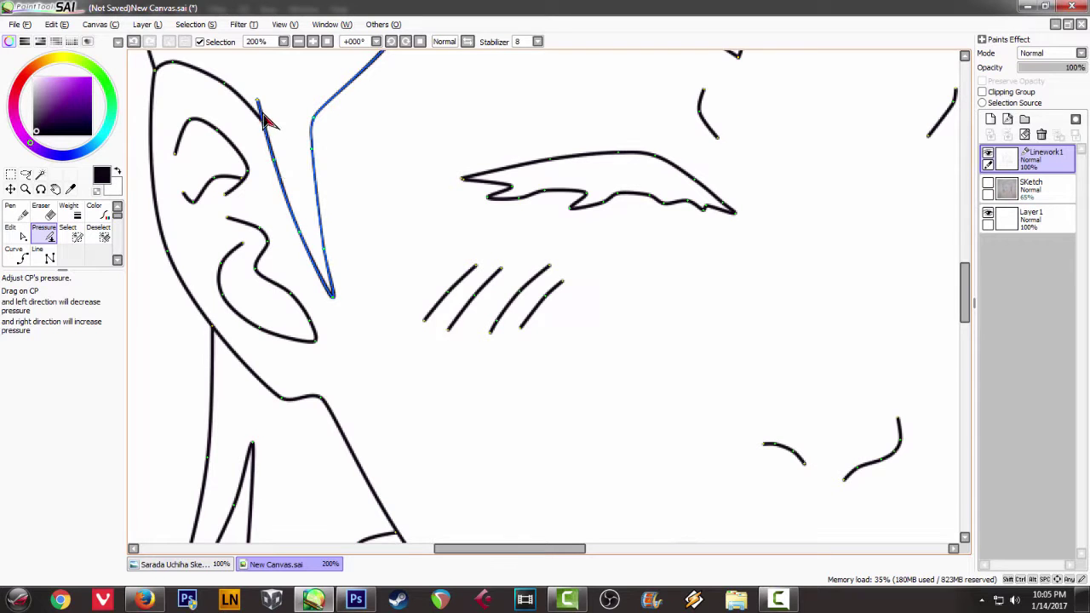
{"action": "mouse_move", "coordinate": [268, 134]}
{"action": "left_mouse_down"}
{"action": "mouse_move", "coordinate": [308, 114]}
{"action": "mouse_move", "coordinate": [298, 90]}
{"action": "left_mouse_up"}
Step: Adjust the pressure of the control points around the outer ear outline, from its upper curve down towards the jaw
{"action": "left_click_drag", "start_coordinate": [366, 138], "coordinate": [543, 238]}
{"action": "left_click_drag", "start_coordinate": [350, 163], "coordinate": [350, 145]}
{"action": "left_click_drag", "start_coordinate": [350, 98], "coordinate": [351, 103]}
{"action": "left_click_drag", "start_coordinate": [401, 185], "coordinate": [253, 174]}
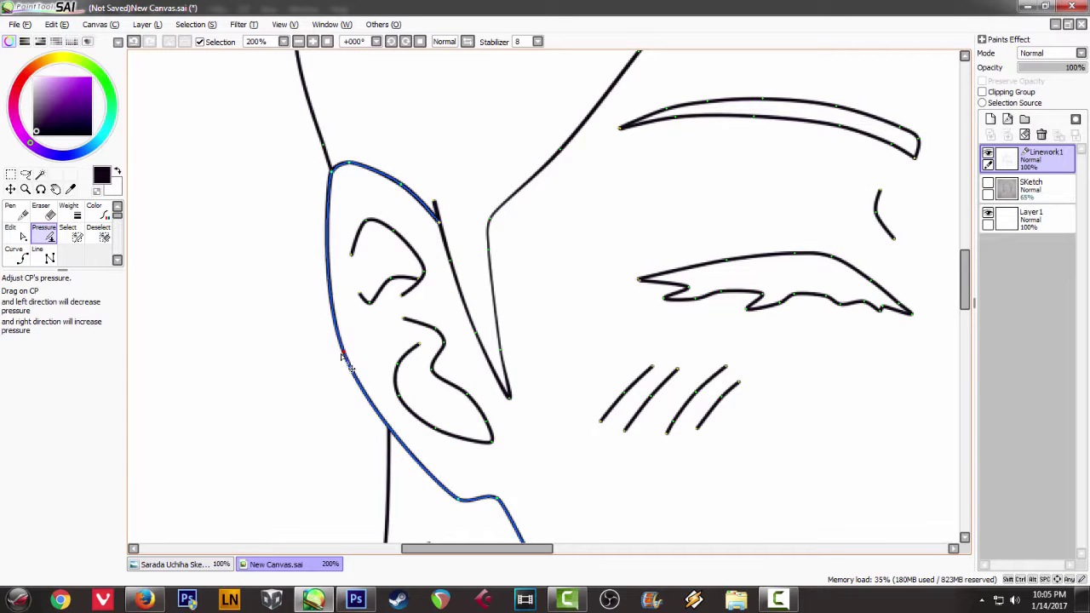
{"action": "mouse_move", "coordinate": [345, 360]}
{"action": "left_mouse_down"}
{"action": "mouse_move", "coordinate": [282, 390]}
{"action": "mouse_move", "coordinate": [412, 337]}
{"action": "mouse_move", "coordinate": [398, 345]}
{"action": "mouse_move", "coordinate": [366, 177]}
{"action": "left_mouse_up"}
{"action": "key", "text": "space"}
{"action": "left_click_drag", "start_coordinate": [409, 312], "coordinate": [399, 348]}
{"action": "left_click_drag", "start_coordinate": [448, 310], "coordinate": [442, 338]}
{"action": "key", "text": "space"}
Step: Adjust the line pressure where the left collar edge meets the jaw and at the jawline point just below
{"action": "left_click_drag", "start_coordinate": [579, 361], "coordinate": [452, 107]}
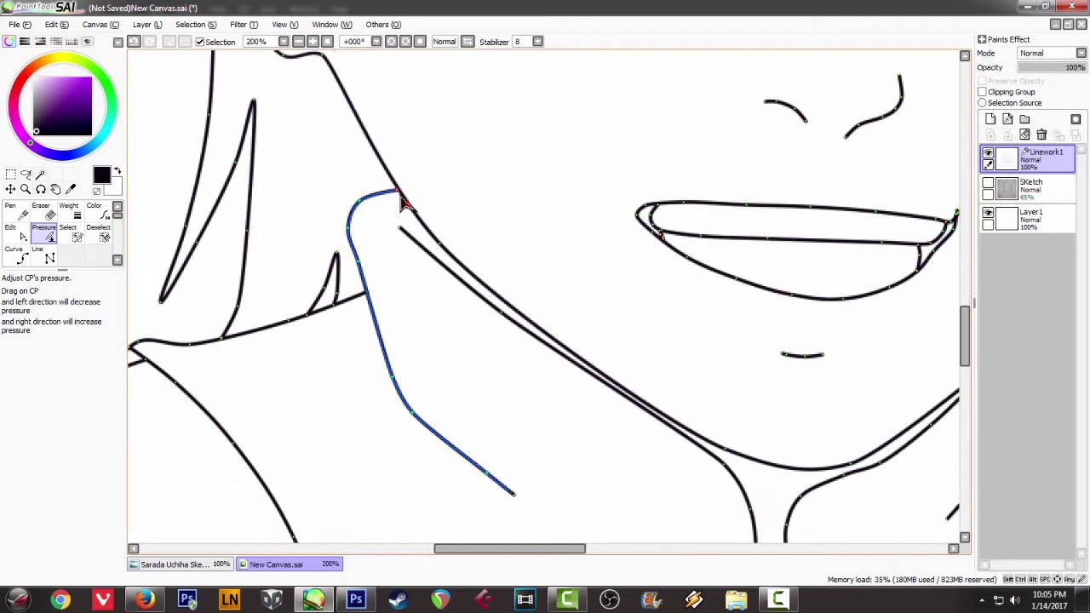
{"action": "left_click_drag", "start_coordinate": [407, 204], "coordinate": [361, 248]}
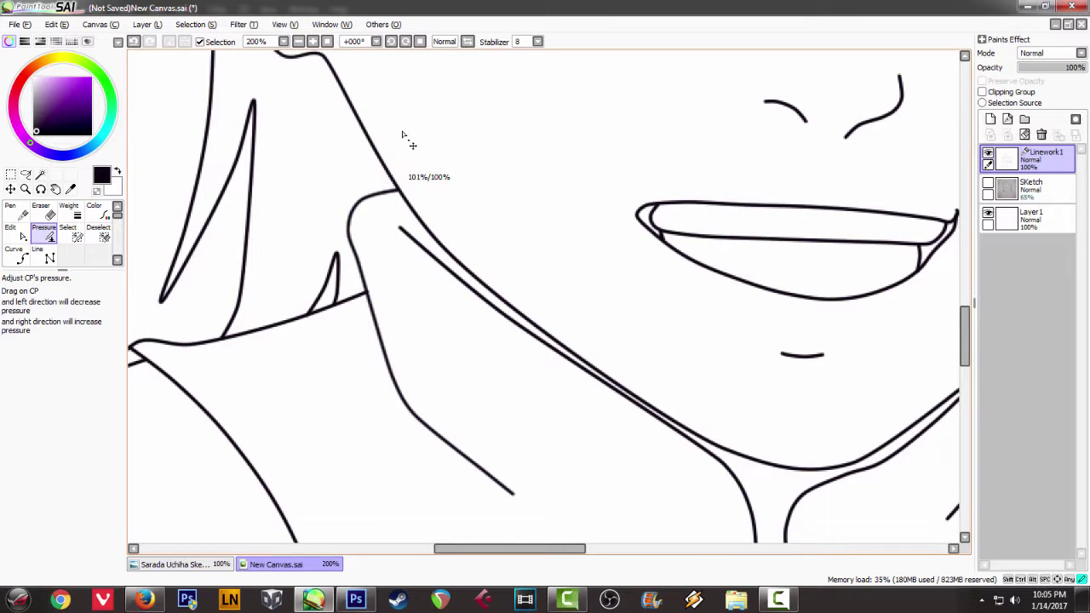
{"action": "left_click_drag", "start_coordinate": [414, 109], "coordinate": [421, 121]}
{"action": "left_click_drag", "start_coordinate": [441, 243], "coordinate": [474, 189]}
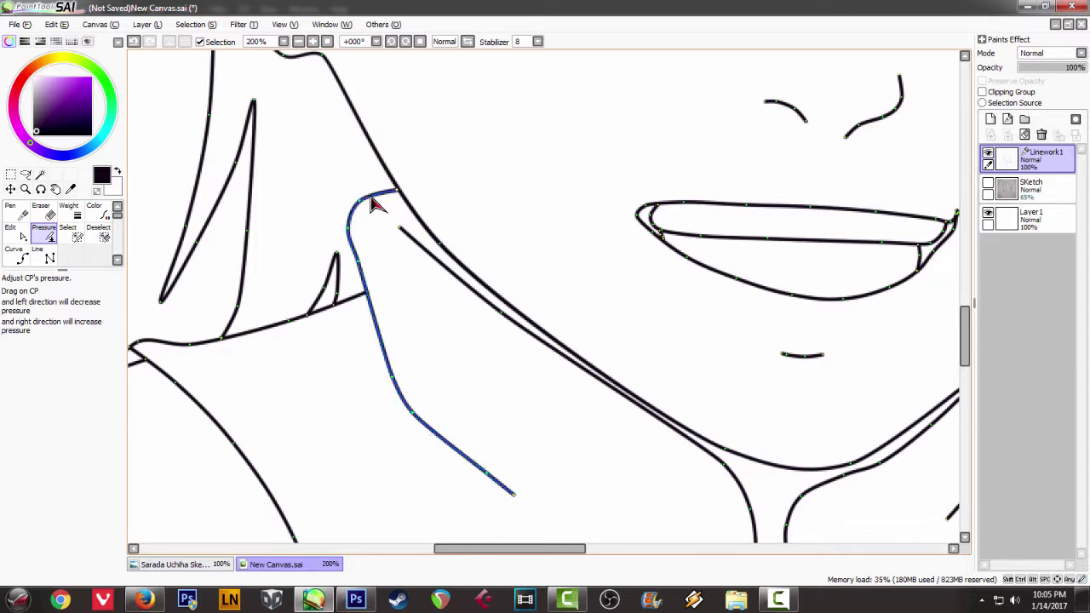
Step: Examine the line weights of the face, hair and collar both up close and as a whole
{"action": "scroll", "coordinate": [408, 184], "scroll_direction": "up", "scroll_amount": 2}
{"action": "scroll", "coordinate": [430, 181], "scroll_direction": "down", "scroll_amount": 5}
{"action": "scroll", "coordinate": [443, 173], "scroll_direction": "up", "scroll_amount": 5}
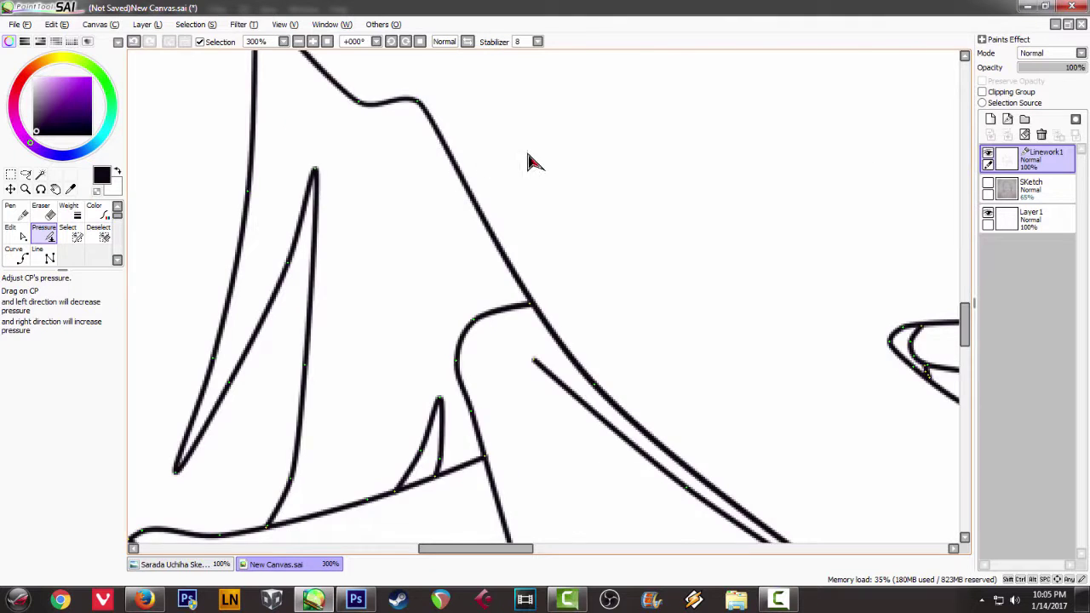
{"action": "scroll", "coordinate": [529, 160], "scroll_direction": "down", "scroll_amount": 8}
{"action": "scroll", "coordinate": [536, 150], "scroll_direction": "up", "scroll_amount": 2}
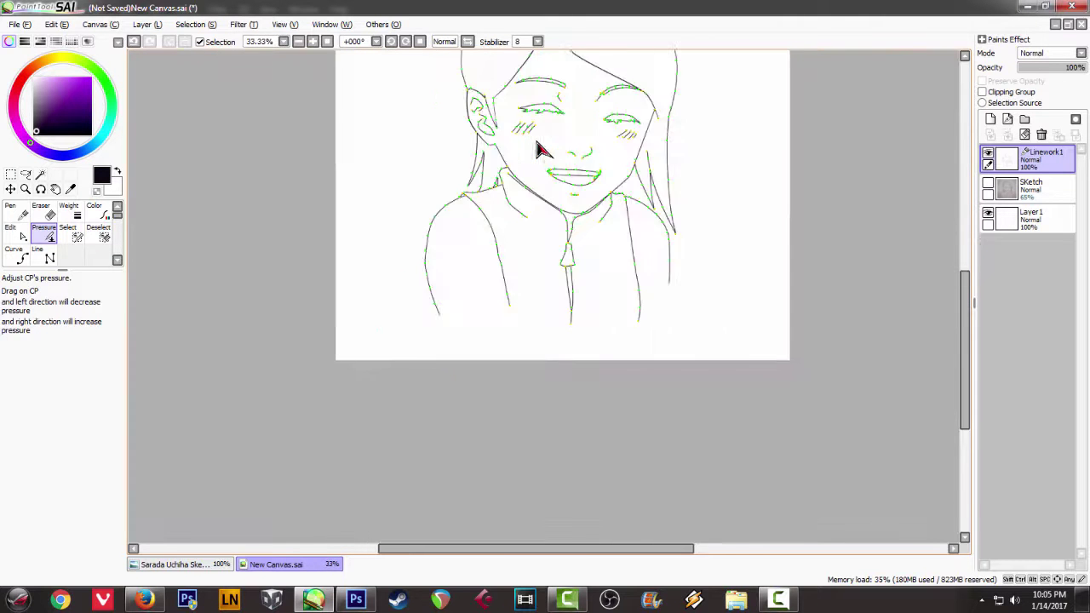
{"action": "scroll", "coordinate": [536, 150], "scroll_direction": "up", "scroll_amount": 3}
{"action": "left_click_drag", "start_coordinate": [582, 149], "coordinate": [523, 288]}
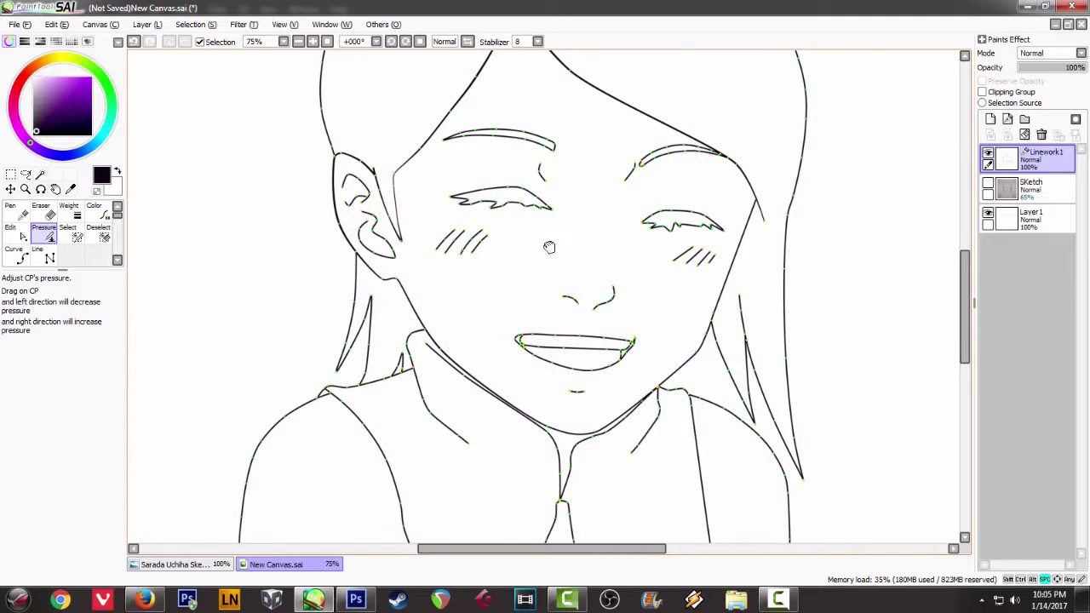
{"action": "left_click_drag", "start_coordinate": [549, 247], "coordinate": [501, 295]}
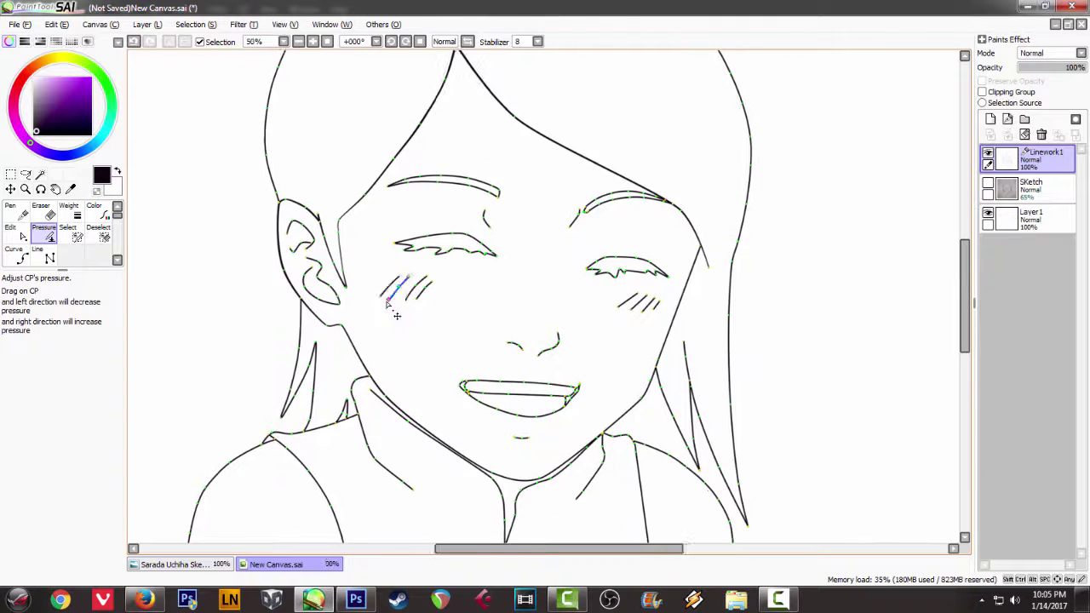
Step: Vary the pressure along the hair strand behind the ear, thickening its upper end and thinning the inner edge near the tip
{"action": "scroll", "coordinate": [370, 315], "scroll_direction": "up", "scroll_amount": 2}
{"action": "left_click_drag", "start_coordinate": [333, 316], "coordinate": [518, 195]}
{"action": "scroll", "coordinate": [509, 218], "scroll_direction": "down", "scroll_amount": 2}
{"action": "scroll", "coordinate": [507, 243], "scroll_direction": "up", "scroll_amount": 5}
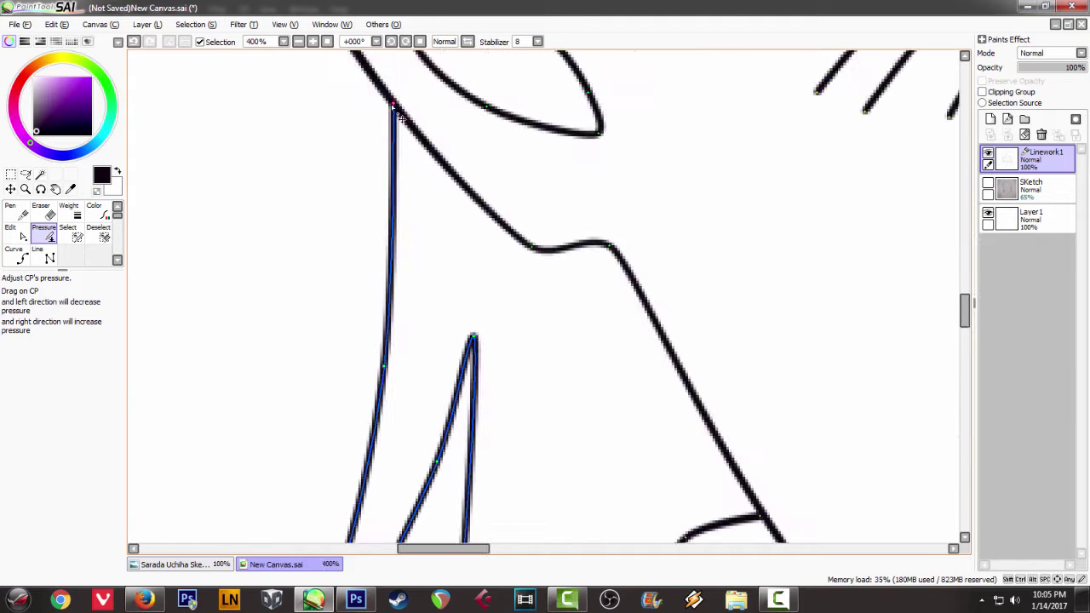
{"action": "mouse_move", "coordinate": [395, 104]}
{"action": "left_mouse_down"}
{"action": "mouse_move", "coordinate": [346, 129]}
{"action": "mouse_move", "coordinate": [509, 119]}
{"action": "mouse_move", "coordinate": [523, 134]}
{"action": "left_mouse_up"}
{"action": "mouse_move", "coordinate": [391, 362]}
{"action": "left_mouse_down"}
{"action": "mouse_move", "coordinate": [453, 142]}
{"action": "mouse_move", "coordinate": [475, 216]}
{"action": "mouse_move", "coordinate": [411, 449]}
{"action": "left_mouse_up"}
{"action": "left_click_drag", "start_coordinate": [420, 399], "coordinate": [353, 344]}
{"action": "left_click_drag", "start_coordinate": [348, 518], "coordinate": [286, 512]}
{"action": "left_click_drag", "start_coordinate": [535, 117], "coordinate": [624, 213]}
{"action": "left_click_drag", "start_coordinate": [536, 443], "coordinate": [546, 218]}
{"action": "left_click_drag", "start_coordinate": [511, 301], "coordinate": [562, 298]}
Step: Vary the left collar's line pressure, thickening the neck end and shoulder fold of its base seam and thinning the middle
{"action": "left_click_drag", "start_coordinate": [710, 196], "coordinate": [677, 183]}
{"action": "scroll", "coordinate": [718, 139], "scroll_direction": "down", "scroll_amount": 1}
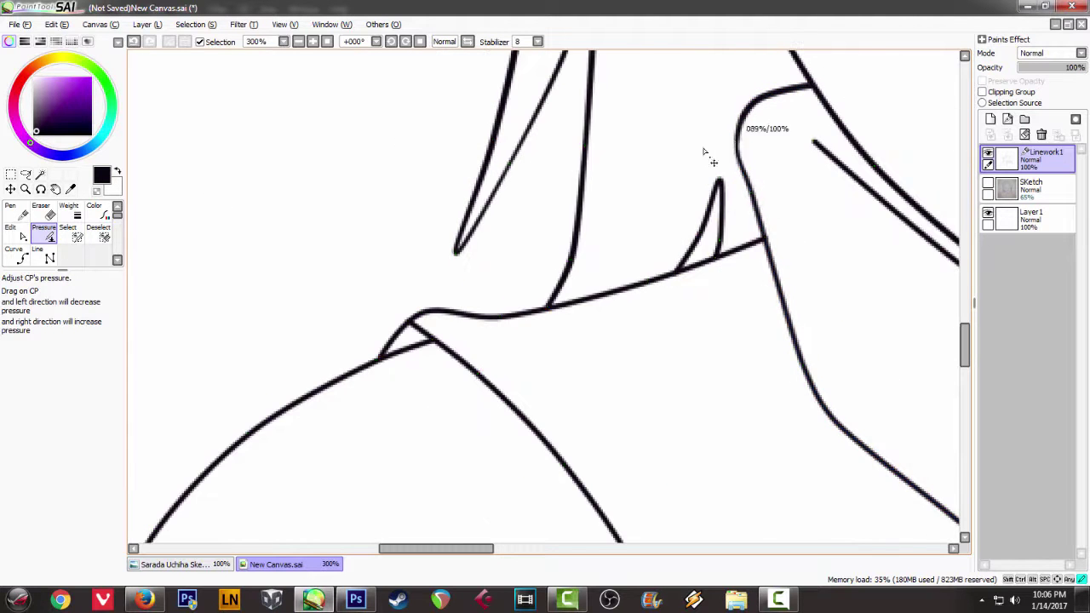
{"action": "left_click_drag", "start_coordinate": [713, 151], "coordinate": [800, 209]}
{"action": "left_click_drag", "start_coordinate": [766, 242], "coordinate": [915, 285]}
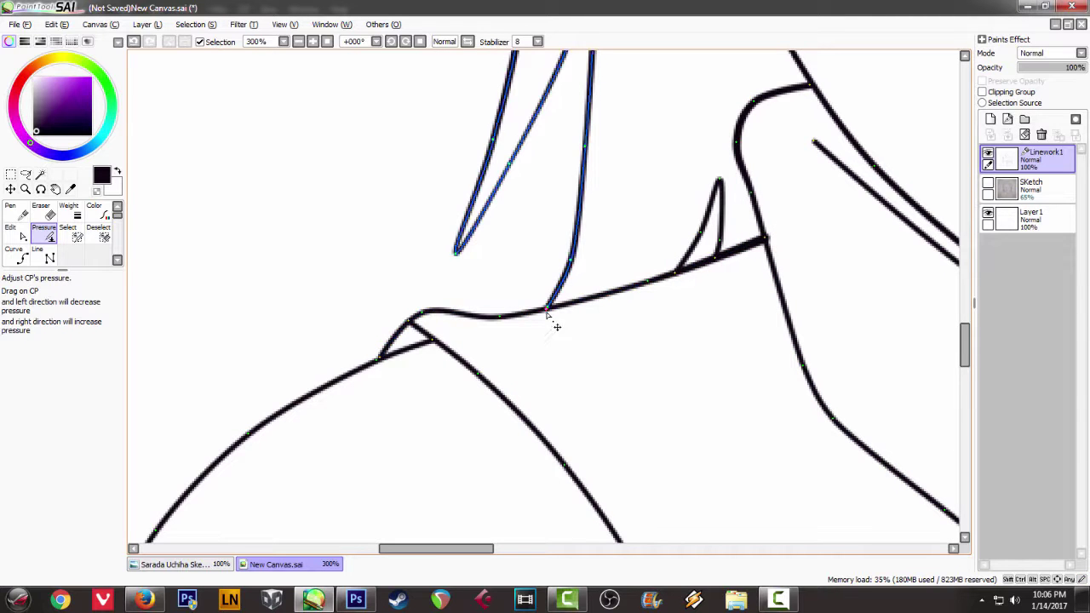
{"action": "left_click_drag", "start_coordinate": [499, 316], "coordinate": [465, 258]}
{"action": "left_click_drag", "start_coordinate": [421, 313], "coordinate": [531, 367]}
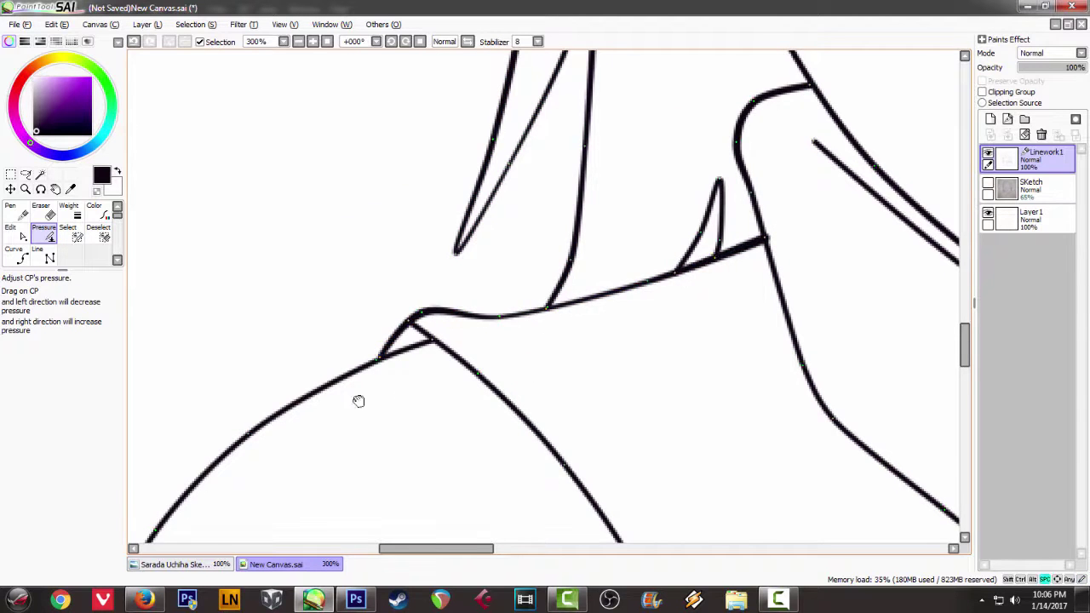
Step: Vary the pressure along the left sleeve's outer line, thickening the top of the shoulder and thinning the stretch down the arm
{"action": "left_click_drag", "start_coordinate": [358, 401], "coordinate": [407, 197]}
{"action": "left_click_drag", "start_coordinate": [481, 137], "coordinate": [485, 263]}
{"action": "left_click_drag", "start_coordinate": [298, 230], "coordinate": [351, 386]}
{"action": "left_click_drag", "start_coordinate": [206, 326], "coordinate": [158, 208]}
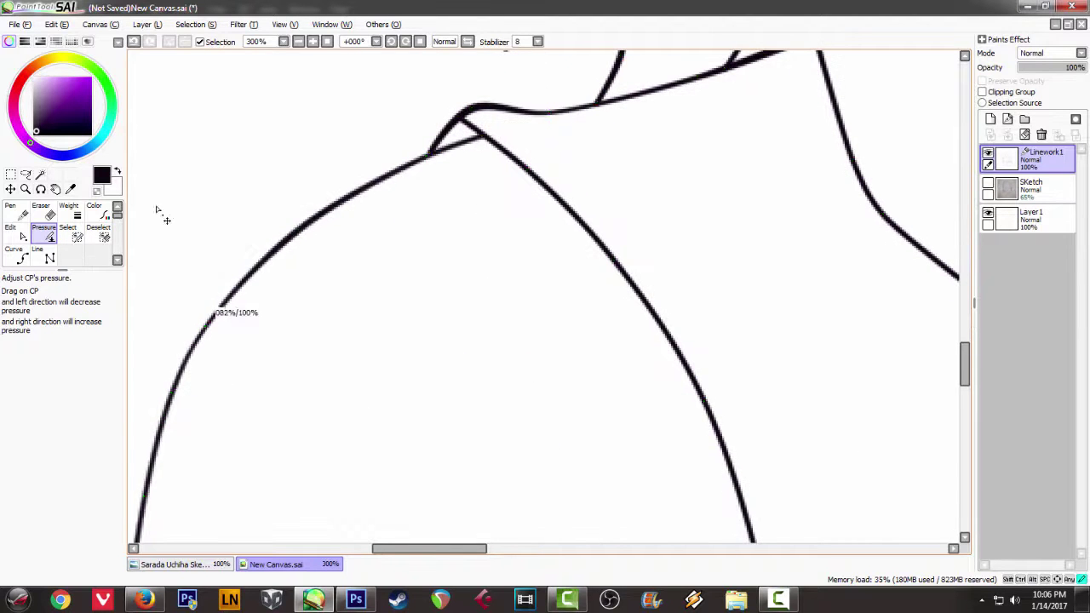
{"action": "left_click_drag", "start_coordinate": [197, 346], "coordinate": [350, 194]}
{"action": "left_click_drag", "start_coordinate": [325, 240], "coordinate": [300, 256]}
{"action": "left_click_drag", "start_coordinate": [300, 345], "coordinate": [277, 360]}
{"action": "left_click_drag", "start_coordinate": [292, 403], "coordinate": [329, 262]}
{"action": "left_click_drag", "start_coordinate": [315, 339], "coordinate": [283, 342]}
{"action": "mouse_move", "coordinate": [299, 441]}
{"action": "left_mouse_down"}
{"action": "mouse_move", "coordinate": [330, 332]}
{"action": "mouse_move", "coordinate": [313, 339]}
{"action": "left_mouse_up"}
{"action": "left_click_drag", "start_coordinate": [344, 434], "coordinate": [357, 338]}
Step: Shift a control point slightly on the lower part of the left sleeve's outer line with the Edit tool
{"action": "scroll", "coordinate": [416, 361], "scroll_direction": "up", "scroll_amount": 2}
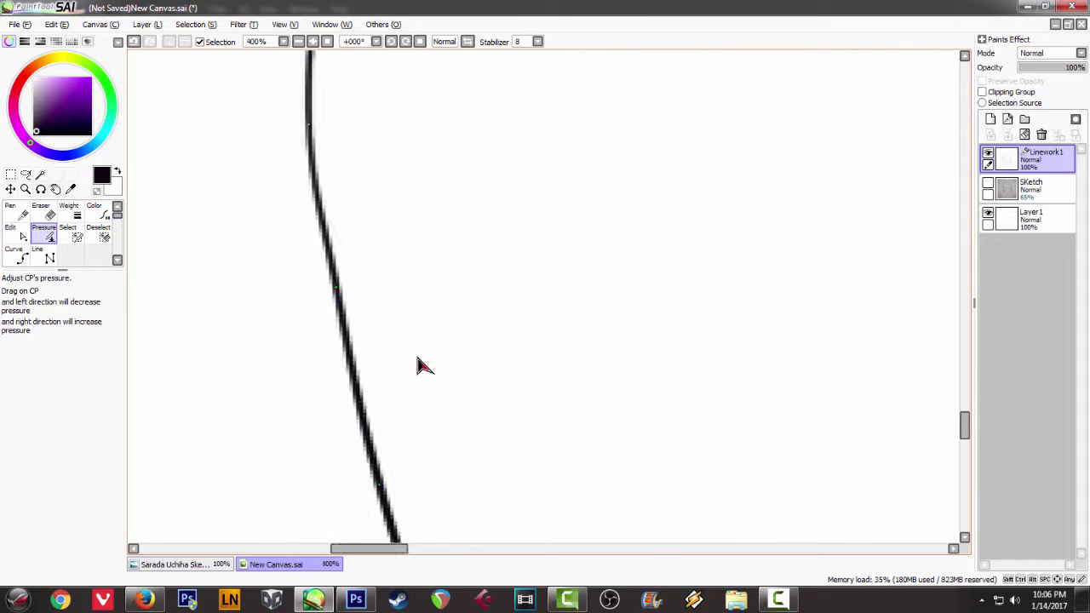
{"action": "scroll", "coordinate": [435, 390], "scroll_direction": "down", "scroll_amount": 7}
{"action": "scroll", "coordinate": [435, 390], "scroll_direction": "up", "scroll_amount": 3}
{"action": "scroll", "coordinate": [434, 397], "scroll_direction": "up", "scroll_amount": 1}
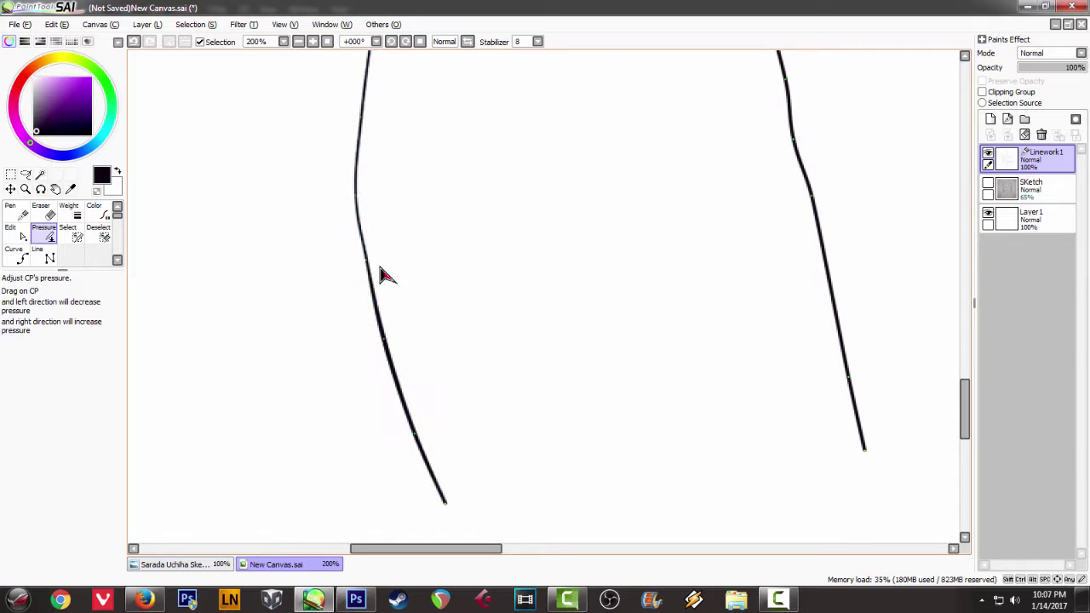
{"action": "left_click", "coordinate": [14, 234]}
{"action": "left_click_drag", "start_coordinate": [366, 259], "coordinate": [363, 262]}
Step: Increase the pressure at the bend of the left sleeve's outer line and at the control points further up the arm
{"action": "left_click", "coordinate": [53, 235]}
{"action": "mouse_move", "coordinate": [356, 196]}
{"action": "left_mouse_down"}
{"action": "mouse_move", "coordinate": [457, 202]}
{"action": "mouse_move", "coordinate": [448, 196]}
{"action": "left_mouse_up"}
{"action": "left_click_drag", "start_coordinate": [415, 138], "coordinate": [322, 331]}
{"action": "left_click_drag", "start_coordinate": [299, 149], "coordinate": [361, 171]}
{"action": "left_click_drag", "start_coordinate": [324, 103], "coordinate": [342, 109]}
{"action": "left_click_drag", "start_coordinate": [283, 219], "coordinate": [307, 227]}
{"action": "left_click_drag", "start_coordinate": [270, 309], "coordinate": [313, 318]}
{"action": "scroll", "coordinate": [425, 314], "scroll_direction": "down", "scroll_amount": 4}
{"action": "scroll", "coordinate": [493, 287], "scroll_direction": "up", "scroll_amount": 3}
Step: Thin the left armhole seam by lowering the pressure of its control points from the shoulder downwards
{"action": "mouse_move", "coordinate": [370, 135]}
{"action": "left_mouse_down"}
{"action": "mouse_move", "coordinate": [379, 138]}
{"action": "mouse_move", "coordinate": [316, 218]}
{"action": "left_mouse_up"}
{"action": "left_click_drag", "start_coordinate": [412, 175], "coordinate": [409, 203]}
{"action": "left_click_drag", "start_coordinate": [460, 247], "coordinate": [443, 278]}
{"action": "left_click_drag", "start_coordinate": [489, 340], "coordinate": [468, 358]}
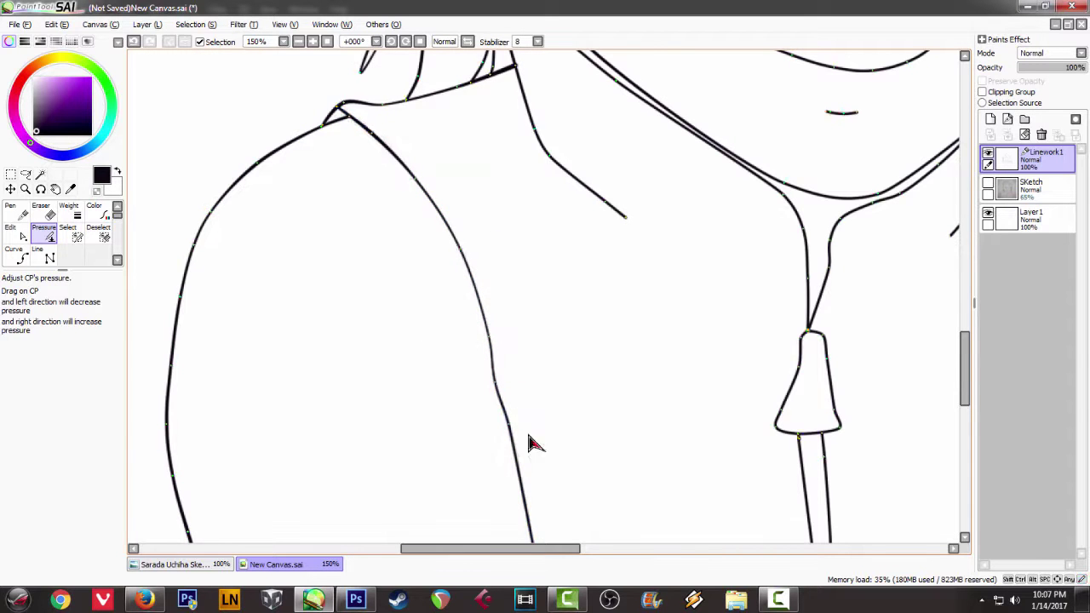
{"action": "left_click_drag", "start_coordinate": [527, 432], "coordinate": [458, 254]}
{"action": "left_click_drag", "start_coordinate": [452, 443], "coordinate": [452, 445]}
Step: Adjust the pressure along the right shoulder's outer line and taper its lower end
{"action": "scroll", "coordinate": [562, 437], "scroll_direction": "down", "scroll_amount": 2}
{"action": "mouse_move", "coordinate": [690, 355]}
{"action": "left_mouse_down"}
{"action": "mouse_move", "coordinate": [369, 452]}
{"action": "mouse_move", "coordinate": [294, 424]}
{"action": "left_mouse_up"}
{"action": "scroll", "coordinate": [399, 250], "scroll_direction": "up", "scroll_amount": 6}
{"action": "left_click_drag", "start_coordinate": [401, 255], "coordinate": [406, 205]}
{"action": "mouse_move", "coordinate": [469, 247]}
{"action": "left_mouse_down"}
{"action": "mouse_move", "coordinate": [487, 218]}
{"action": "mouse_move", "coordinate": [562, 249]}
{"action": "left_mouse_up"}
{"action": "scroll", "coordinate": [534, 247], "scroll_direction": "down", "scroll_amount": 4}
{"action": "left_click_drag", "start_coordinate": [605, 278], "coordinate": [625, 313]}
{"action": "left_click_drag", "start_coordinate": [655, 356], "coordinate": [645, 361]}
{"action": "left_click_drag", "start_coordinate": [577, 469], "coordinate": [576, 338]}
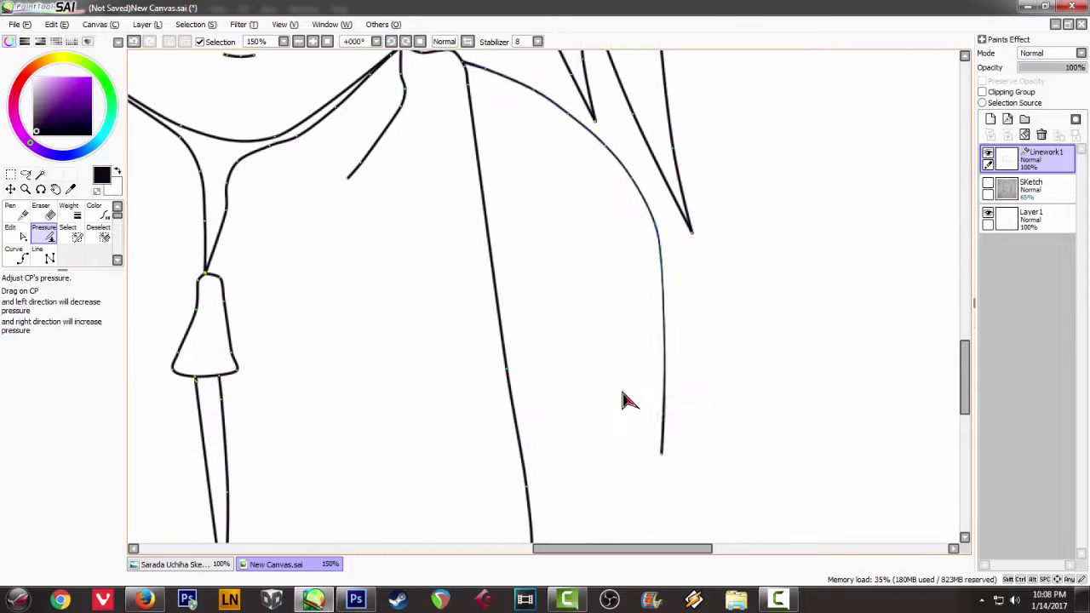
{"action": "left_click_drag", "start_coordinate": [639, 468], "coordinate": [609, 446]}
Step: Taper the right armhole seam by lowering its lower end to about 44% pressure and thinning the point above
{"action": "scroll", "coordinate": [609, 441], "scroll_direction": "down", "scroll_amount": 2}
{"action": "scroll", "coordinate": [525, 414], "scroll_direction": "up", "scroll_amount": 2}
{"action": "scroll", "coordinate": [526, 415], "scroll_direction": "down", "scroll_amount": 1}
{"action": "left_click_drag", "start_coordinate": [474, 489], "coordinate": [479, 294]}
{"action": "left_click_drag", "start_coordinate": [585, 375], "coordinate": [537, 485]}
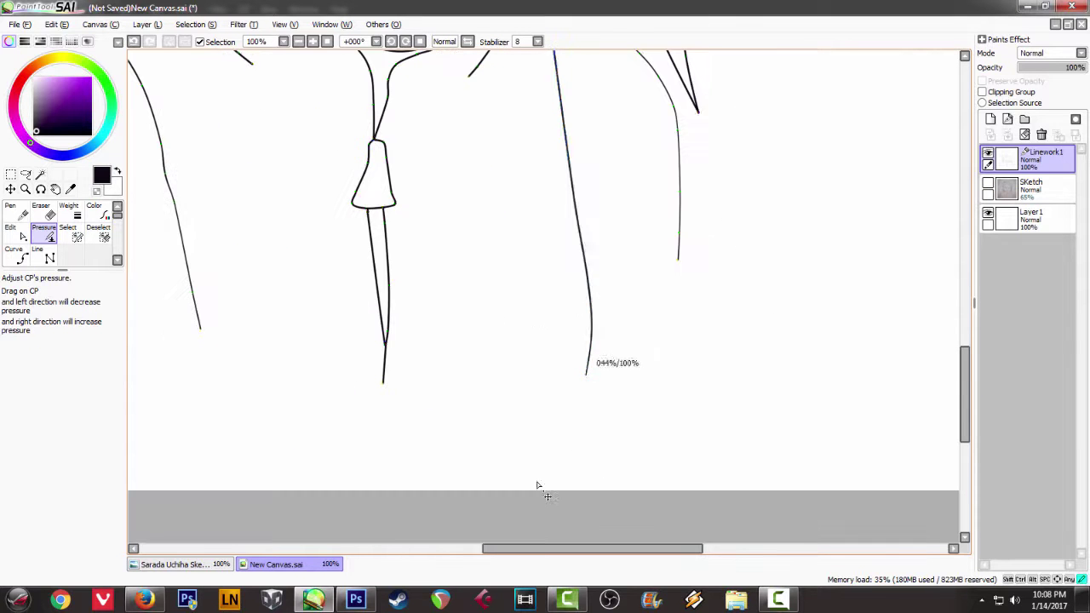
{"action": "left_click_drag", "start_coordinate": [586, 284], "coordinate": [577, 284]}
Step: Move the control point where the two zipper lines meet onto the single line below with the Edit tool
{"action": "left_click_drag", "start_coordinate": [389, 272], "coordinate": [392, 281]}
{"action": "scroll", "coordinate": [389, 318], "scroll_direction": "up", "scroll_amount": 3}
{"action": "left_click_drag", "start_coordinate": [387, 424], "coordinate": [390, 432]}
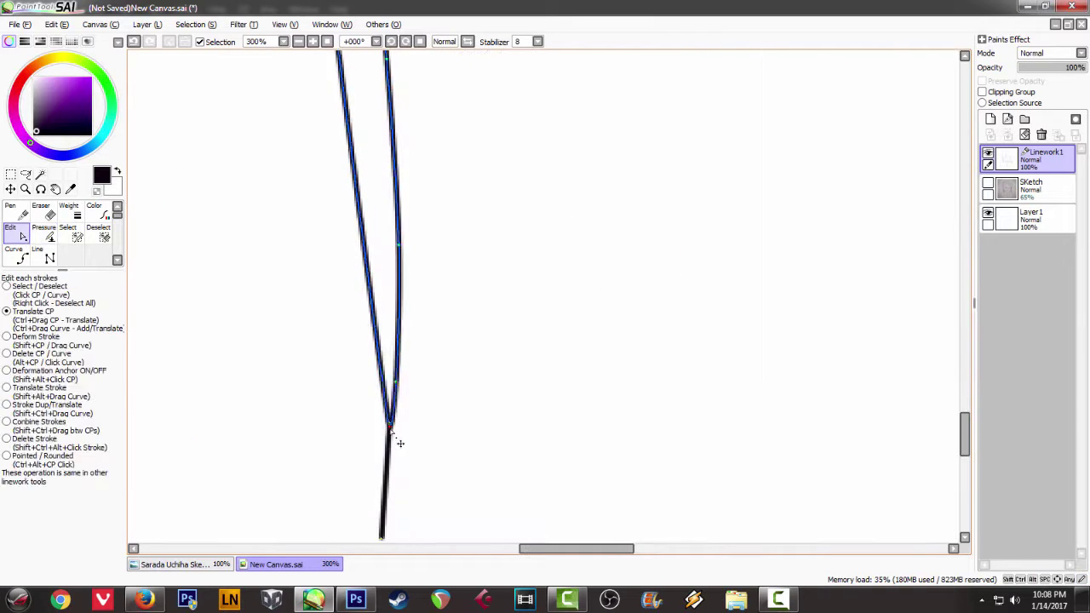
Step: Thin the right zipper line by lowering the pressure of its middle and lower control points
{"action": "left_click_drag", "start_coordinate": [273, 212], "coordinate": [288, 298]}
{"action": "left_click_drag", "start_coordinate": [328, 494], "coordinate": [328, 492]}
{"action": "left_click_drag", "start_coordinate": [410, 475], "coordinate": [350, 472]}
{"action": "left_click_drag", "start_coordinate": [414, 337], "coordinate": [347, 337]}
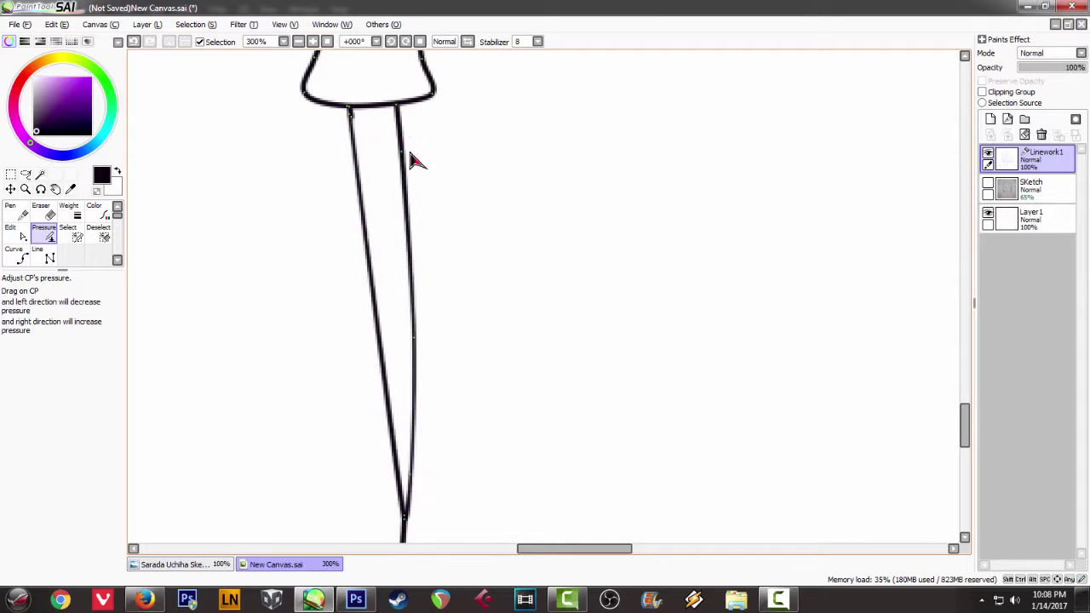
Step: Vary the pressure along the collar's fold lines with the Pressure tool and taper their lower ends
{"action": "scroll", "coordinate": [297, 189], "scroll_direction": "up", "scroll_amount": 3}
{"action": "left_click_drag", "start_coordinate": [291, 338], "coordinate": [349, 341]}
{"action": "mouse_move", "coordinate": [284, 372]}
{"action": "left_mouse_down"}
{"action": "mouse_move", "coordinate": [374, 377]}
{"action": "mouse_move", "coordinate": [397, 360]}
{"action": "mouse_move", "coordinate": [489, 408]}
{"action": "left_mouse_up"}
{"action": "left_click_drag", "start_coordinate": [400, 333], "coordinate": [452, 300]}
{"action": "scroll", "coordinate": [420, 234], "scroll_direction": "down", "scroll_amount": 5}
{"action": "scroll", "coordinate": [332, 141], "scroll_direction": "up", "scroll_amount": 4}
{"action": "left_click_drag", "start_coordinate": [385, 315], "coordinate": [222, 271]}
{"action": "scroll", "coordinate": [250, 256], "scroll_direction": "up", "scroll_amount": 2}
{"action": "left_click_drag", "start_coordinate": [201, 216], "coordinate": [248, 217]}
{"action": "scroll", "coordinate": [255, 221], "scroll_direction": "down", "scroll_amount": 3}
{"action": "scroll", "coordinate": [392, 303], "scroll_direction": "up", "scroll_amount": 3}
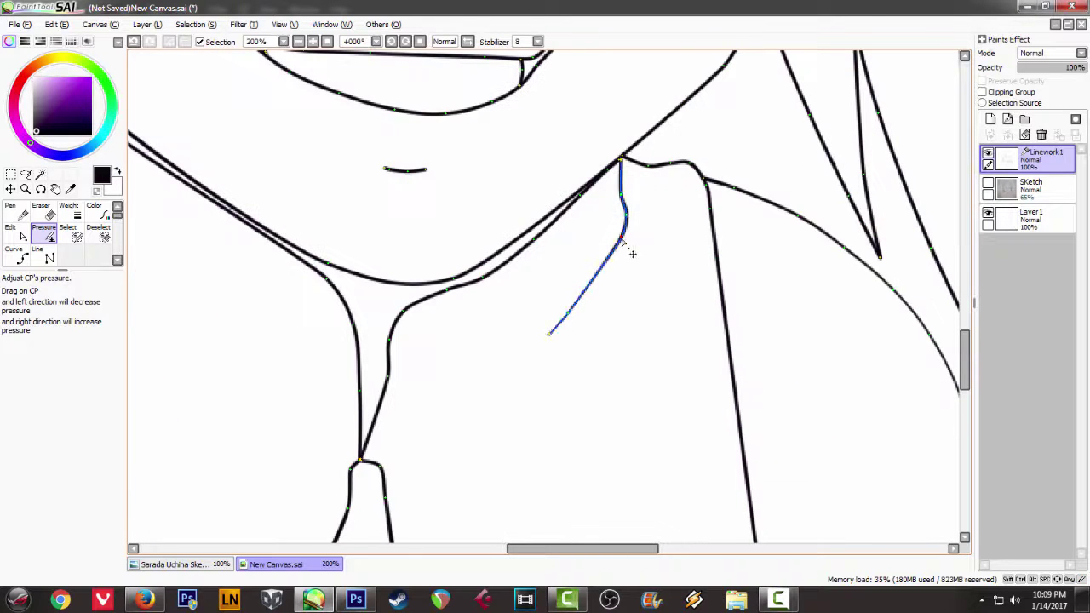
Step: Thin both lines of the collar opening above the zipper pull, lowering the right line's point to about 60% pressure
{"action": "left_click_drag", "start_coordinate": [359, 390], "coordinate": [254, 393]}
{"action": "left_click_drag", "start_coordinate": [360, 460], "coordinate": [288, 460]}
{"action": "left_click_drag", "start_coordinate": [388, 376], "coordinate": [320, 379]}
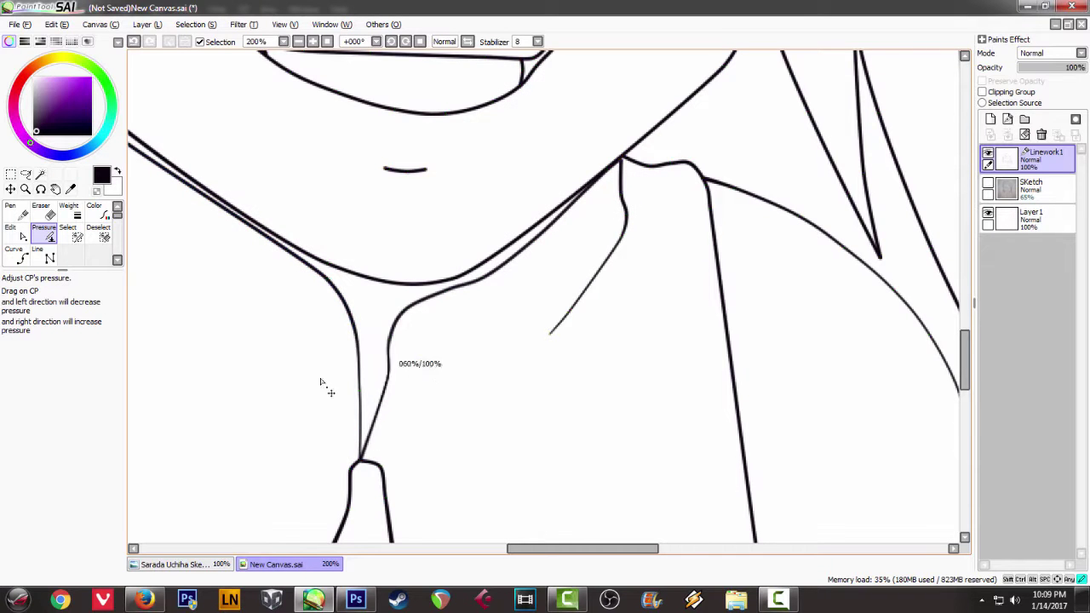
Step: Thin the collar's upper edge beneath the jaw by lowering the pressure of its control points on both sides
{"action": "left_click_drag", "start_coordinate": [535, 239], "coordinate": [505, 330]}
{"action": "left_click_drag", "start_coordinate": [580, 196], "coordinate": [560, 280]}
{"action": "left_click_drag", "start_coordinate": [607, 169], "coordinate": [609, 190]}
{"action": "left_click_drag", "start_coordinate": [264, 300], "coordinate": [366, 354]}
{"action": "left_click_drag", "start_coordinate": [409, 382], "coordinate": [477, 465]}
{"action": "left_click_drag", "start_coordinate": [283, 281], "coordinate": [247, 288]}
Step: Thicken the face outline's right side and lower the collar edge's point at the jaw to about 2% pressure
{"action": "scroll", "coordinate": [370, 362], "scroll_direction": "down", "scroll_amount": 2}
{"action": "left_click_drag", "start_coordinate": [391, 500], "coordinate": [349, 393]}
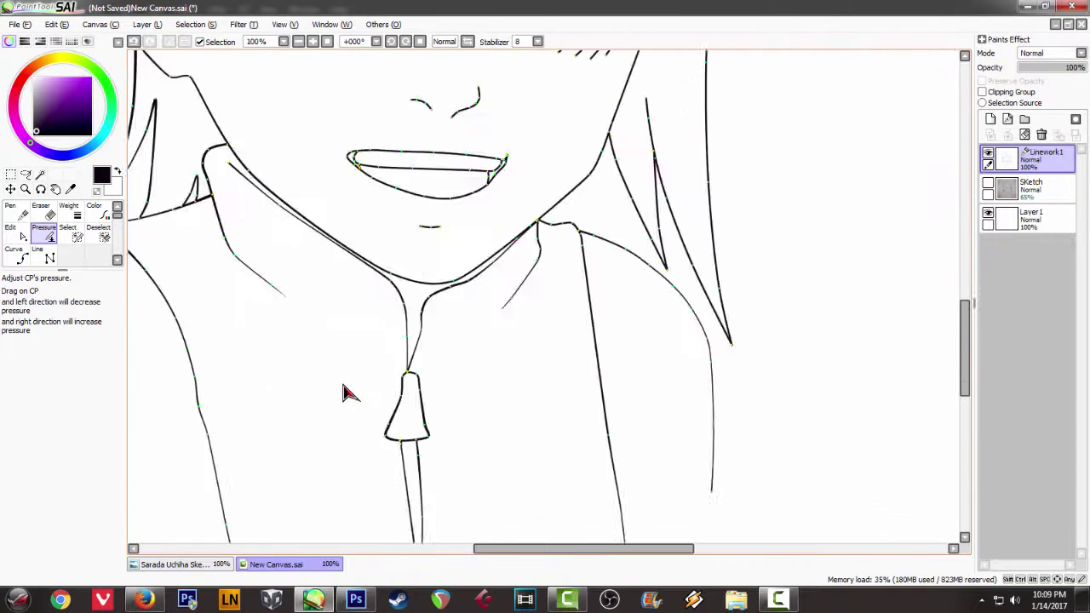
{"action": "scroll", "coordinate": [349, 393], "scroll_direction": "down", "scroll_amount": 2}
{"action": "left_click_drag", "start_coordinate": [508, 257], "coordinate": [477, 392]}
{"action": "scroll", "coordinate": [477, 392], "scroll_direction": "up", "scroll_amount": 3}
{"action": "left_click_drag", "start_coordinate": [487, 168], "coordinate": [539, 168]}
{"action": "left_click_drag", "start_coordinate": [401, 393], "coordinate": [454, 467]}
{"action": "left_click_drag", "start_coordinate": [327, 432], "coordinate": [200, 419]}
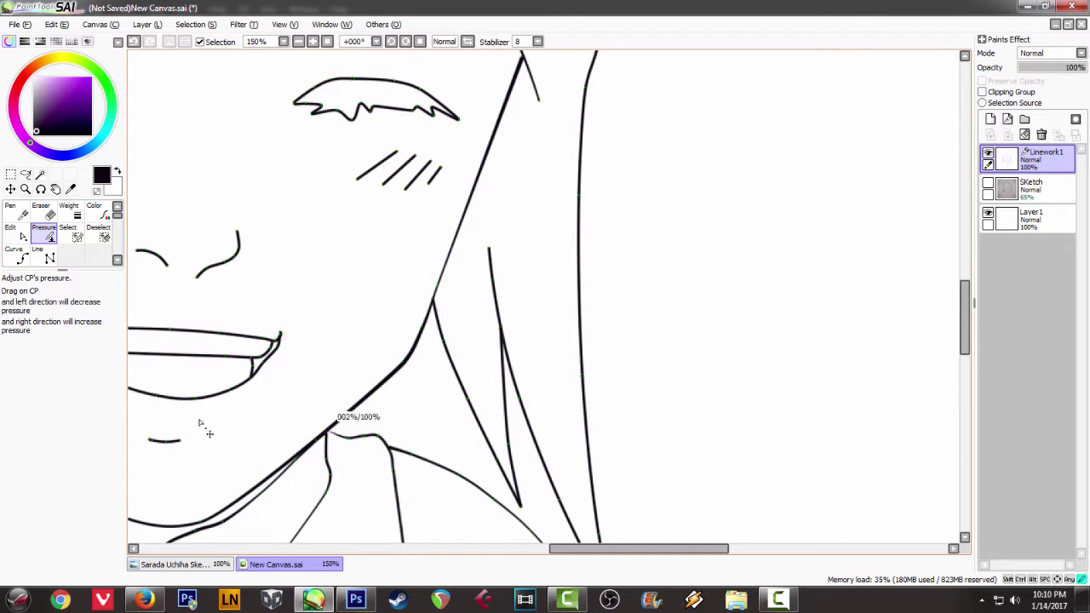
Step: Thin the line around the chin and thicken the left jawline by adjusting their control points' pressure
{"action": "left_click_drag", "start_coordinate": [200, 521], "coordinate": [331, 427]}
{"action": "left_click_drag", "start_coordinate": [295, 460], "coordinate": [264, 491]}
{"action": "left_click_drag", "start_coordinate": [418, 489], "coordinate": [349, 527]}
{"action": "left_click_drag", "start_coordinate": [205, 335], "coordinate": [249, 375]}
{"action": "scroll", "coordinate": [247, 428], "scroll_direction": "up", "scroll_amount": 3}
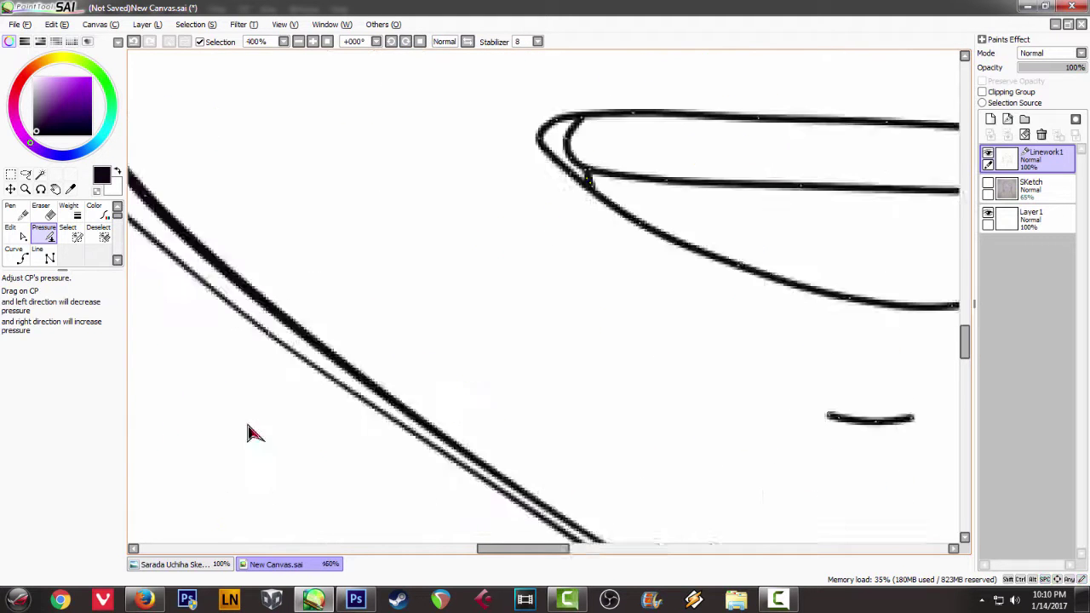
Step: Thicken the outer hair outline over the head, raising a point on its right side to about 165% pressure
{"action": "scroll", "coordinate": [258, 413], "scroll_direction": "down", "scroll_amount": 6}
{"action": "scroll", "coordinate": [349, 202], "scroll_direction": "up", "scroll_amount": 3}
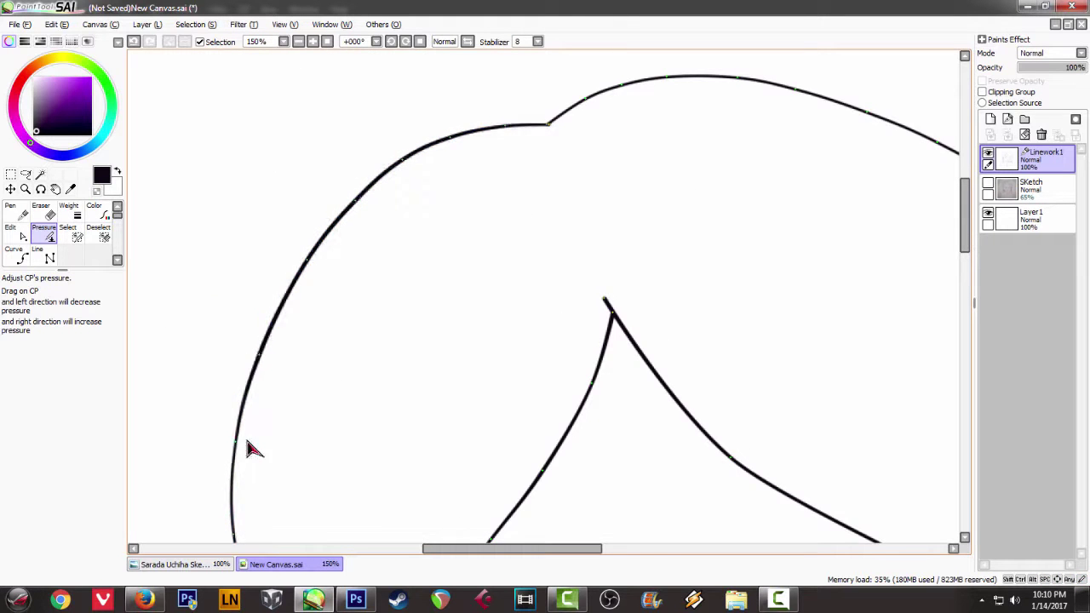
{"action": "left_click_drag", "start_coordinate": [251, 446], "coordinate": [245, 253]}
{"action": "left_click_drag", "start_coordinate": [190, 325], "coordinate": [253, 331]}
{"action": "left_click_drag", "start_coordinate": [533, 187], "coordinate": [275, 507]}
{"action": "left_click_drag", "start_coordinate": [284, 208], "coordinate": [321, 195]}
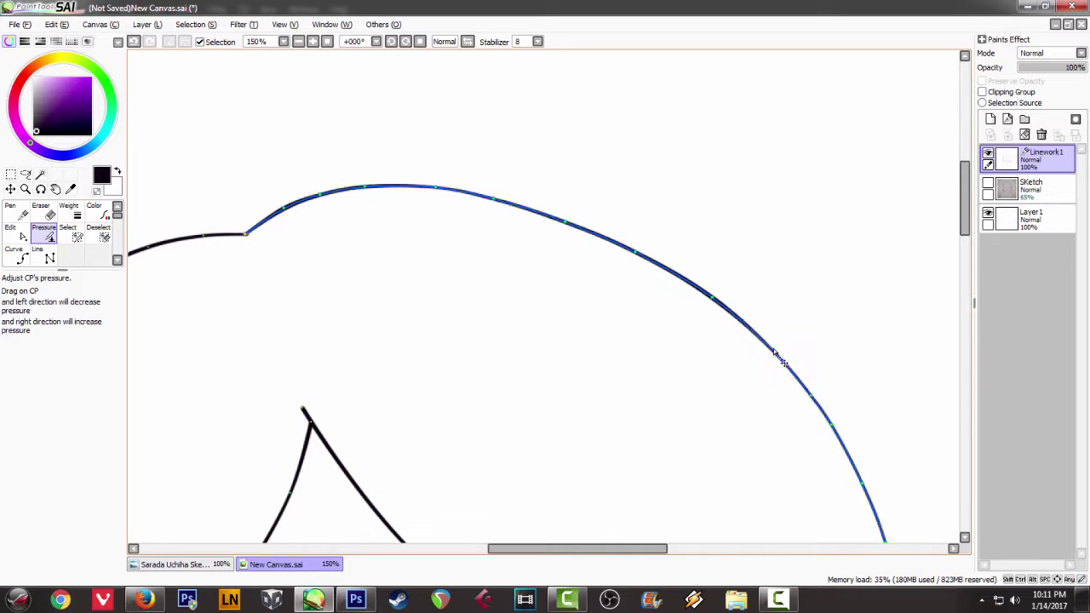
{"action": "left_click_drag", "start_coordinate": [675, 419], "coordinate": [627, 381]}
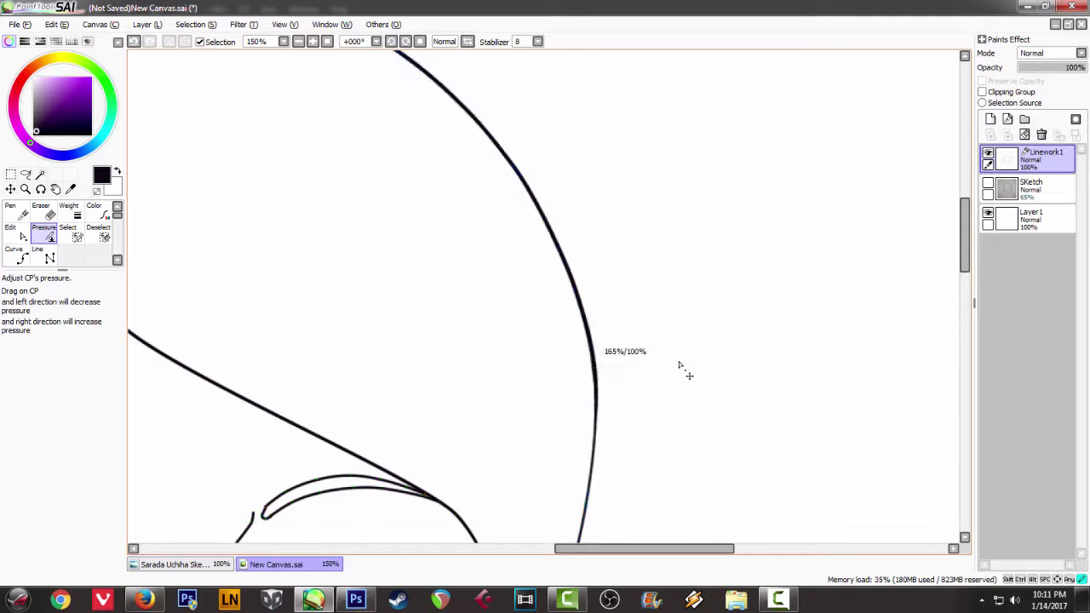
Step: Thicken sections of the hair strands hanging beside the right side of the neck
{"action": "scroll", "coordinate": [685, 341], "scroll_direction": "down", "scroll_amount": 3}
{"action": "scroll", "coordinate": [566, 469], "scroll_direction": "down", "scroll_amount": 7}
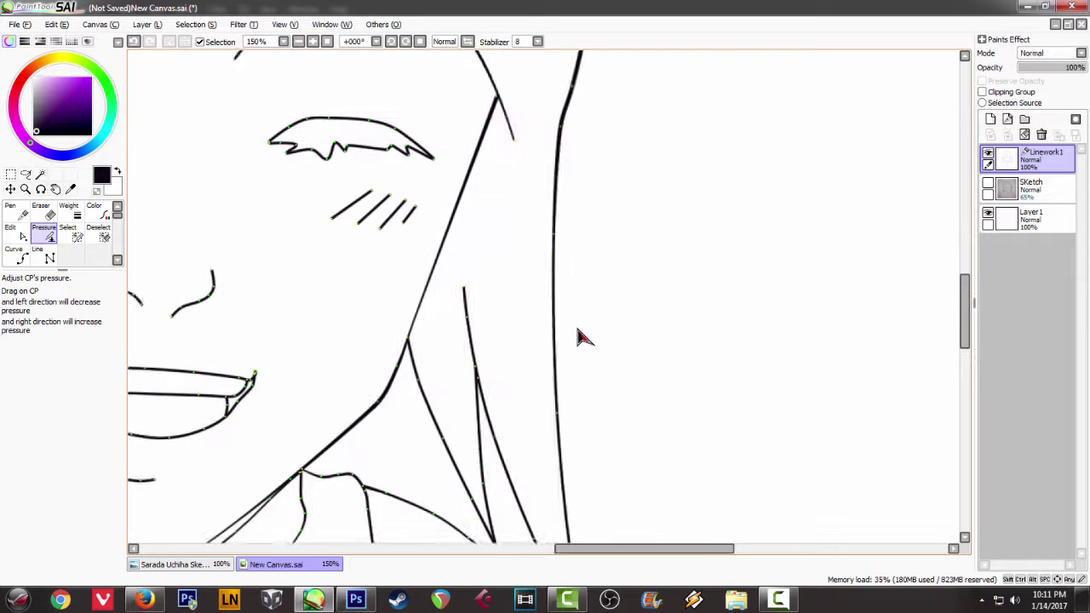
{"action": "scroll", "coordinate": [550, 384], "scroll_direction": "down", "scroll_amount": 1}
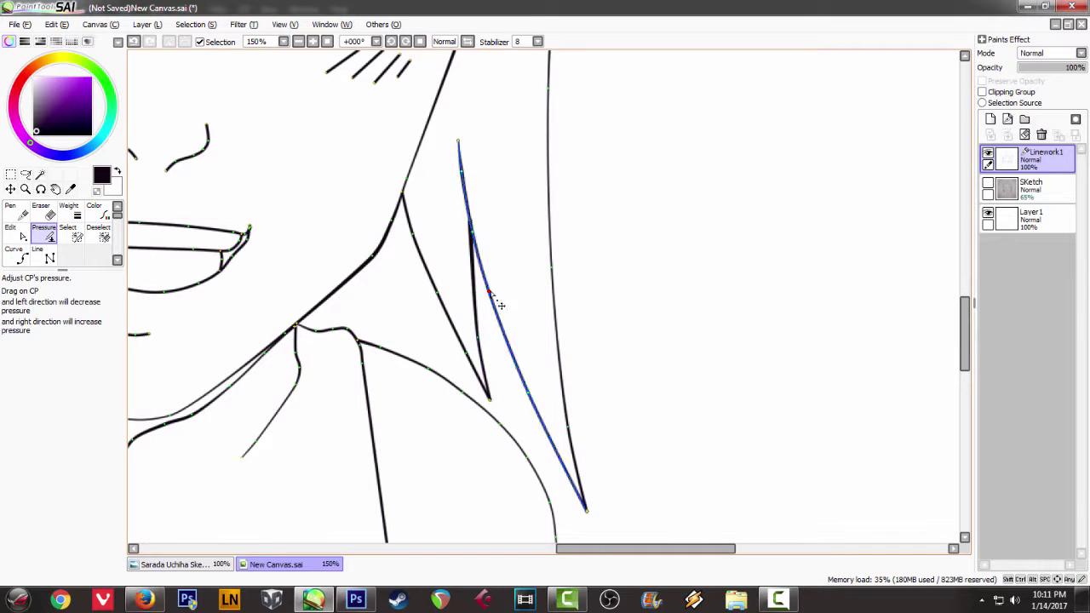
Step: Thin the lower outlines of both eyebrows by lowering the pressure of their control points
{"action": "scroll", "coordinate": [465, 293], "scroll_direction": "down", "scroll_amount": 4}
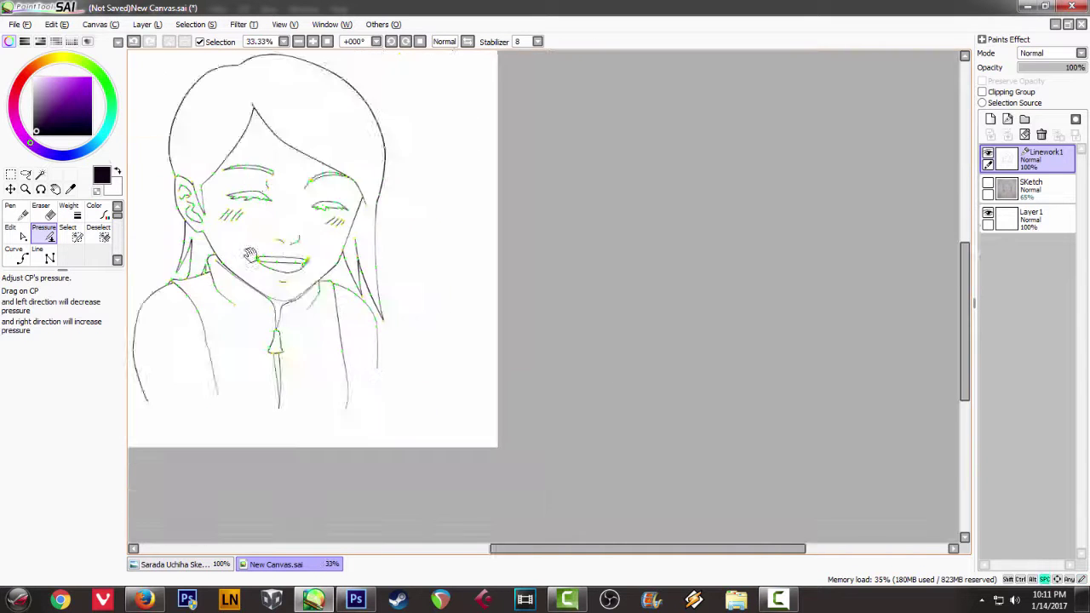
{"action": "scroll", "coordinate": [244, 204], "scroll_direction": "up", "scroll_amount": 6}
{"action": "left_click_drag", "start_coordinate": [304, 378], "coordinate": [277, 379]}
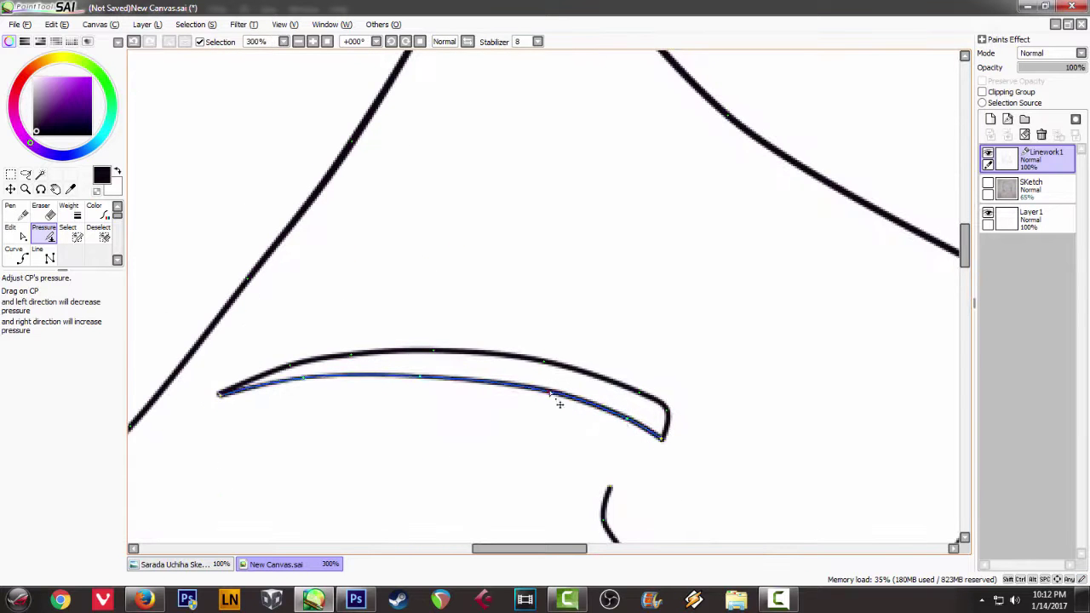
{"action": "left_click_drag", "start_coordinate": [647, 406], "coordinate": [591, 333]}
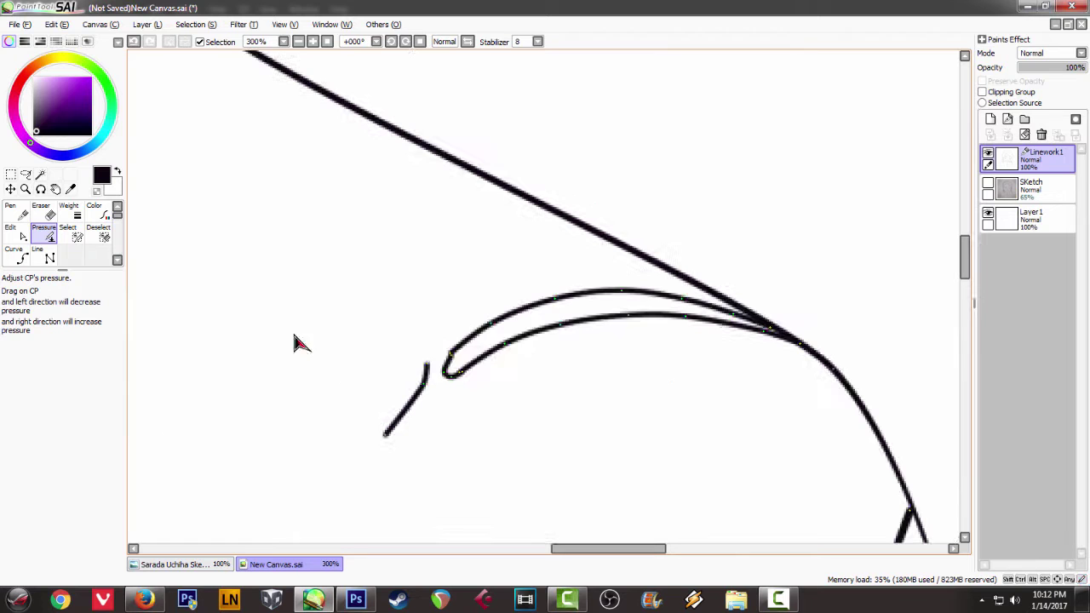
{"action": "left_click_drag", "start_coordinate": [451, 352], "coordinate": [498, 442]}
{"action": "left_click_drag", "start_coordinate": [560, 324], "coordinate": [509, 344]}
{"action": "left_click_drag", "start_coordinate": [628, 315], "coordinate": [592, 332]}
{"action": "left_click_drag", "start_coordinate": [686, 316], "coordinate": [647, 336]}
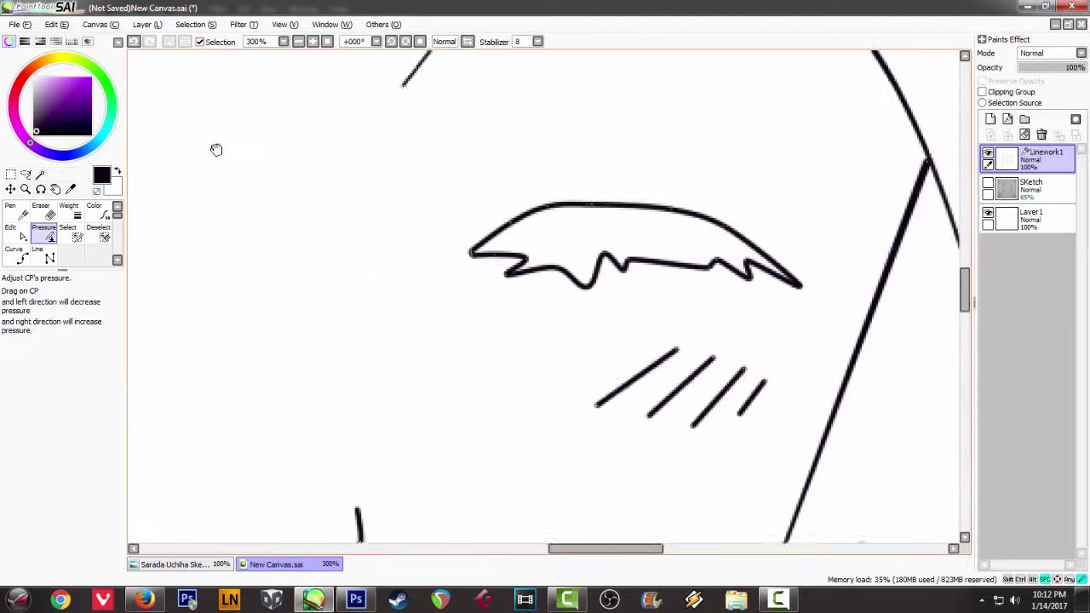
Step: Taper the lower ends of the blush marks on the right cheek
{"action": "mouse_move", "coordinate": [718, 346]}
{"action": "left_mouse_down"}
{"action": "mouse_move", "coordinate": [540, 380]}
{"action": "mouse_move", "coordinate": [418, 541]}
{"action": "mouse_move", "coordinate": [622, 410]}
{"action": "left_mouse_up"}
{"action": "left_click_drag", "start_coordinate": [716, 408], "coordinate": [604, 523]}
{"action": "left_click_drag", "start_coordinate": [766, 349], "coordinate": [664, 460]}
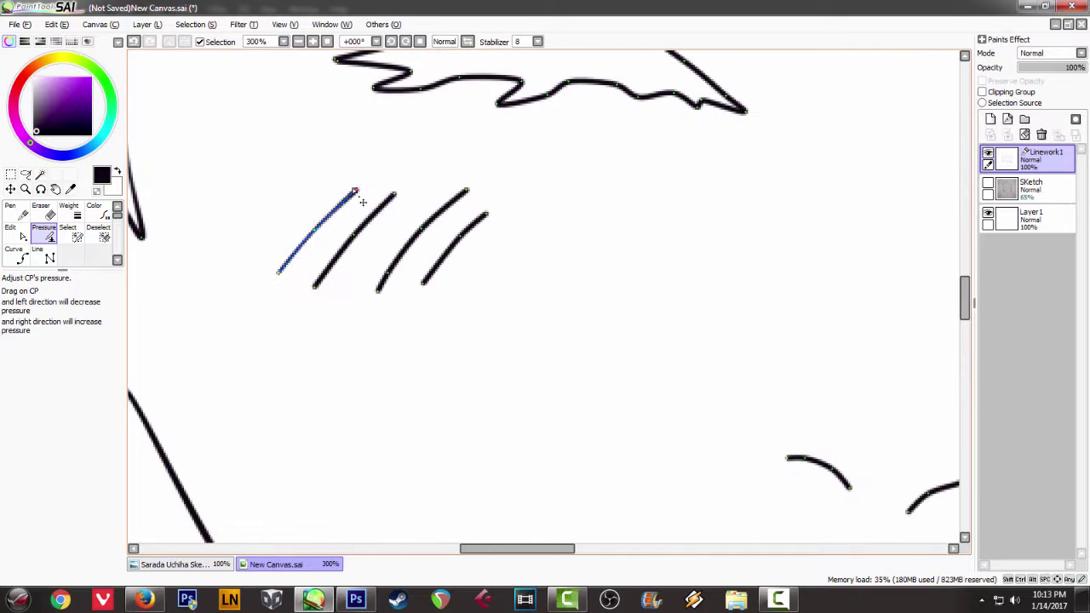
Step: Taper the ends of the four blush marks on the left cheek by lowering their end points' pressure
{"action": "left_click_drag", "start_coordinate": [354, 190], "coordinate": [136, 213]}
{"action": "left_click_drag", "start_coordinate": [314, 286], "coordinate": [136, 315]}
{"action": "left_click_drag", "start_coordinate": [394, 195], "coordinate": [176, 233]}
{"action": "left_click_drag", "start_coordinate": [466, 190], "coordinate": [255, 206]}
{"action": "left_click_drag", "start_coordinate": [379, 290], "coordinate": [247, 340]}
{"action": "left_click_drag", "start_coordinate": [423, 284], "coordinate": [366, 376]}
{"action": "left_click_drag", "start_coordinate": [486, 214], "coordinate": [341, 247]}
Step: Taper the ends of both nose lines and thicken the bend of the right nostril line
{"action": "left_click_drag", "start_coordinate": [728, 404], "coordinate": [558, 182]}
{"action": "left_click_drag", "start_coordinate": [738, 292], "coordinate": [664, 379]}
{"action": "left_click_drag", "start_coordinate": [814, 249], "coordinate": [838, 255]}
{"action": "left_click_drag", "start_coordinate": [823, 231], "coordinate": [852, 242]}
{"action": "left_click_drag", "start_coordinate": [618, 236], "coordinate": [570, 264]}
{"action": "left_click_drag", "start_coordinate": [679, 267], "coordinate": [656, 246]}
Step: Thicken the mouth outline at both corners and thin the lower lip line
{"action": "mouse_move", "coordinate": [438, 392]}
{"action": "left_mouse_down"}
{"action": "mouse_move", "coordinate": [533, 523]}
{"action": "mouse_move", "coordinate": [380, 476]}
{"action": "mouse_move", "coordinate": [439, 419]}
{"action": "left_mouse_up"}
{"action": "left_click_drag", "start_coordinate": [448, 434], "coordinate": [504, 407]}
{"action": "left_click_drag", "start_coordinate": [905, 402], "coordinate": [925, 441]}
{"action": "left_click_drag", "start_coordinate": [906, 410], "coordinate": [927, 479]}
{"action": "left_click_drag", "start_coordinate": [903, 430], "coordinate": [911, 536]}
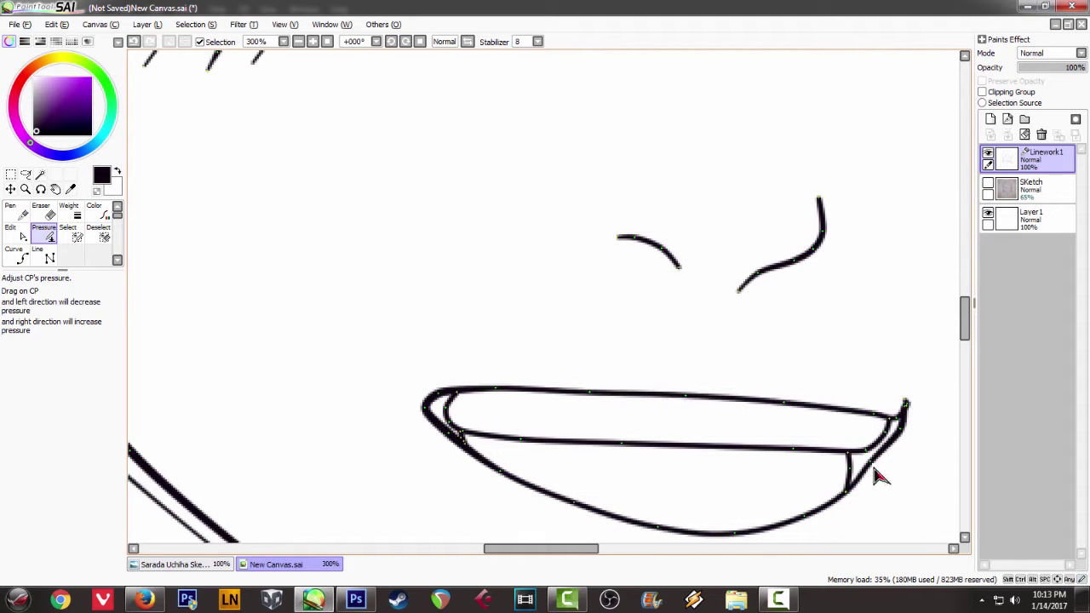
{"action": "left_click_drag", "start_coordinate": [662, 528], "coordinate": [639, 551]}
{"action": "mouse_move", "coordinate": [742, 545]}
{"action": "left_mouse_down"}
{"action": "mouse_move", "coordinate": [718, 434]}
{"action": "mouse_move", "coordinate": [714, 579]}
{"action": "left_mouse_up"}
Step: Thin the teeth line inside the mouth by lowering its control points' pressure, and switch to the Curve tool
{"action": "left_click_drag", "start_coordinate": [682, 507], "coordinate": [776, 230]}
{"action": "left_click_drag", "start_coordinate": [598, 334], "coordinate": [462, 545]}
{"action": "left_click_drag", "start_coordinate": [771, 338], "coordinate": [685, 478]}
{"action": "left_click_drag", "start_coordinate": [842, 341], "coordinate": [865, 447]}
{"action": "scroll", "coordinate": [621, 255], "scroll_direction": "down", "scroll_amount": 4}
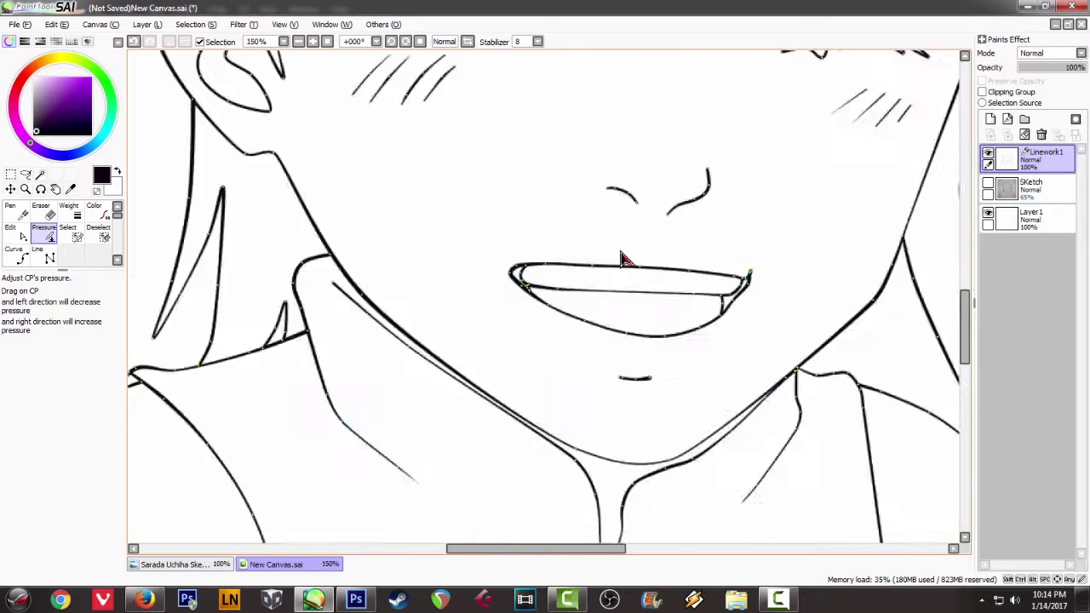
{"action": "left_click", "coordinate": [18, 259]}
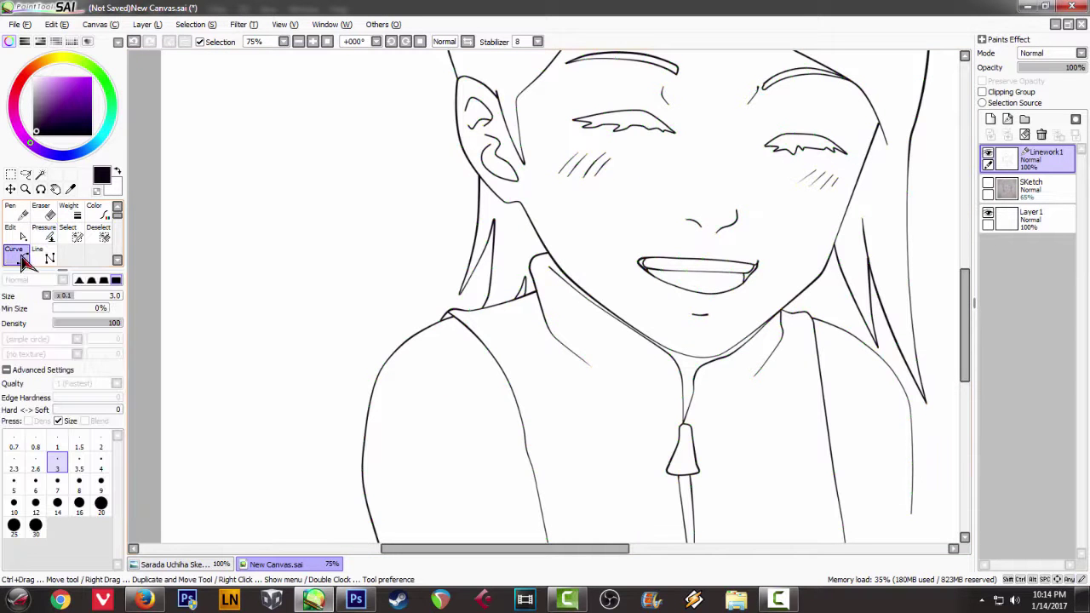
Step: Examine the pressure-edited lineart of the face, hair and clothing as a whole and up close
{"action": "left_click_drag", "start_coordinate": [452, 237], "coordinate": [273, 279]}
{"action": "scroll", "coordinate": [423, 276], "scroll_direction": "up", "scroll_amount": 1}
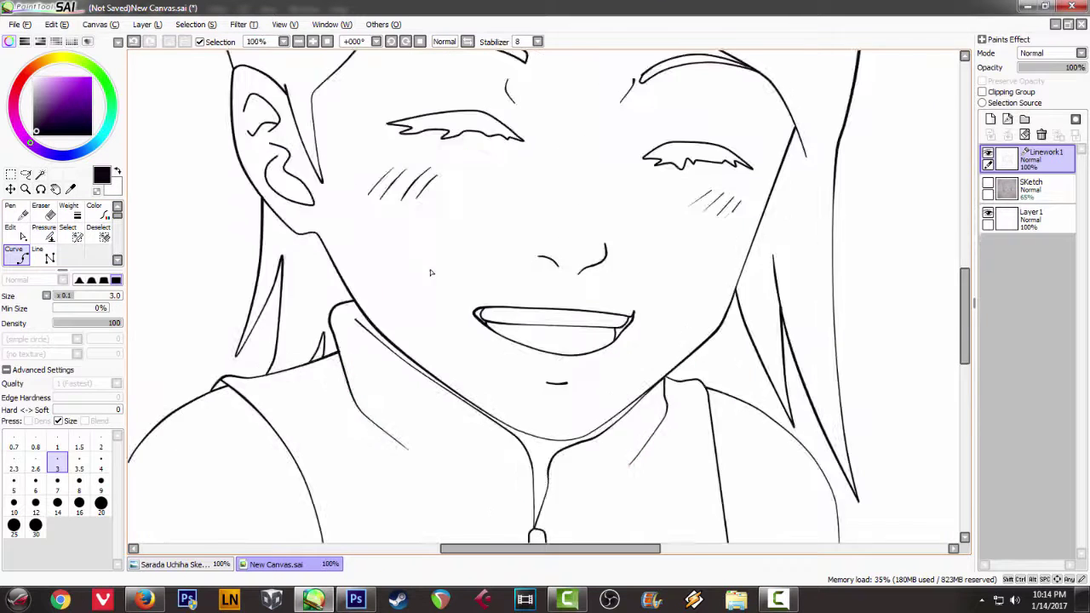
{"action": "scroll", "coordinate": [433, 272], "scroll_direction": "down", "scroll_amount": 2}
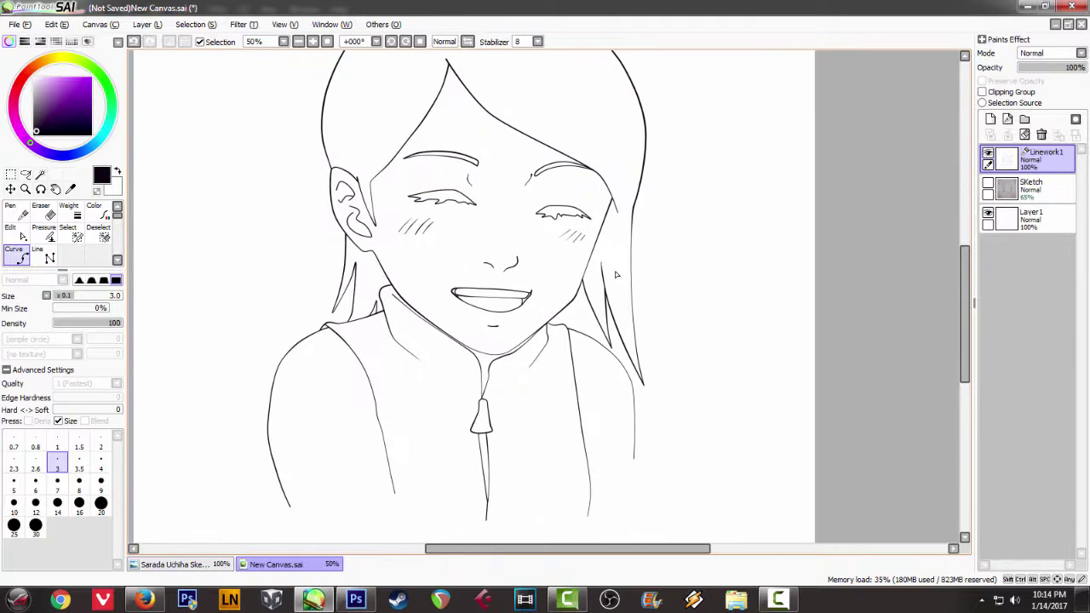
{"action": "scroll", "coordinate": [626, 277], "scroll_direction": "down", "scroll_amount": 2}
{"action": "scroll", "coordinate": [628, 279], "scroll_direction": "up", "scroll_amount": 2}
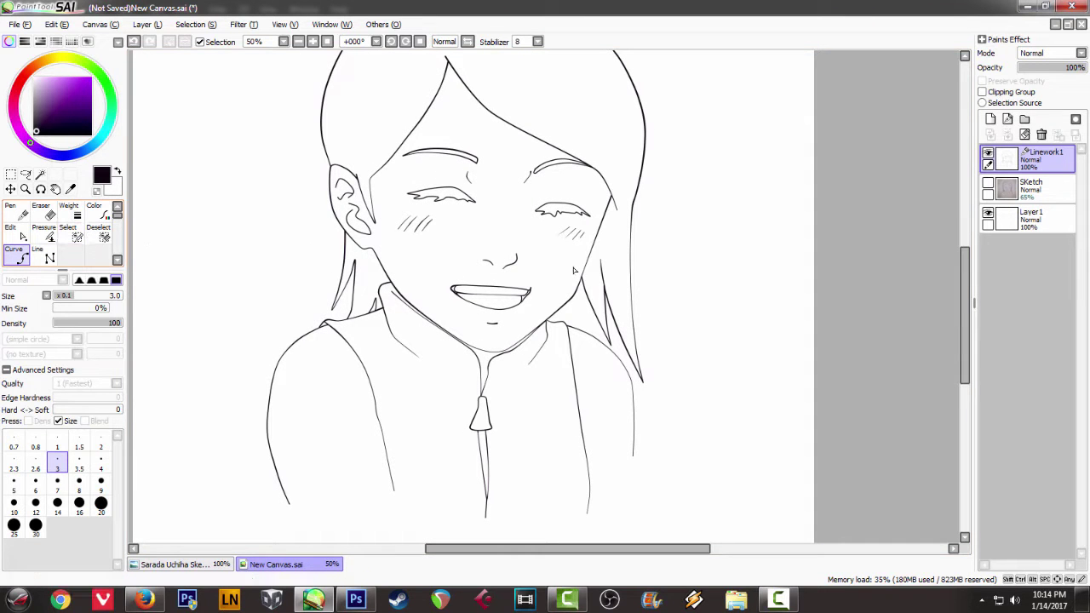
{"action": "scroll", "coordinate": [562, 246], "scroll_direction": "up", "scroll_amount": 3}
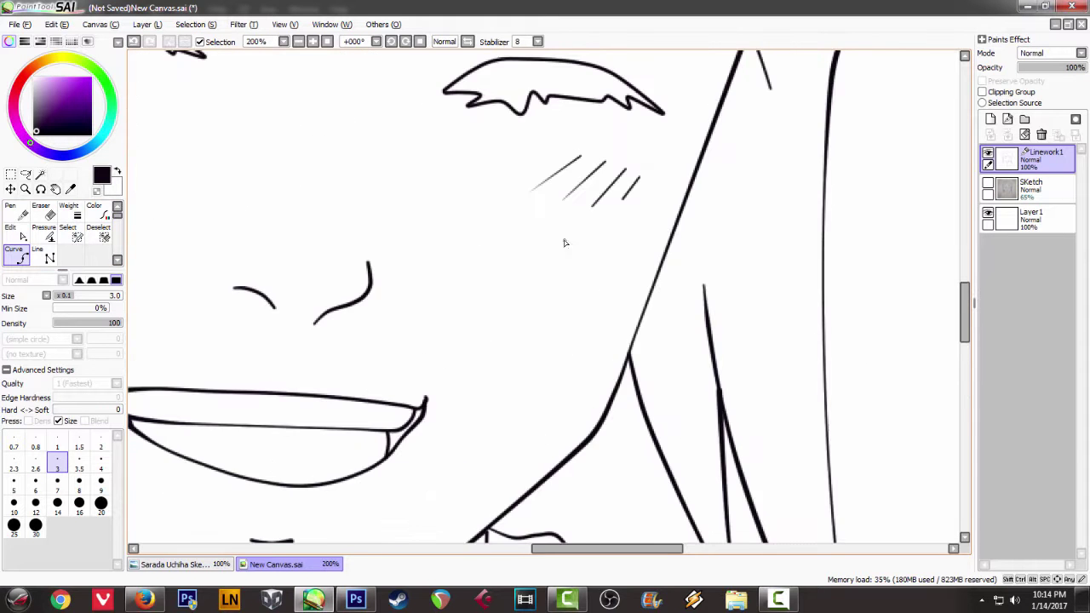
{"action": "scroll", "coordinate": [563, 243], "scroll_direction": "down", "scroll_amount": 2}
{"action": "left_click_drag", "start_coordinate": [523, 250], "coordinate": [656, 371]}
{"action": "left_click_drag", "start_coordinate": [495, 302], "coordinate": [510, 342]}
{"action": "scroll", "coordinate": [509, 333], "scroll_direction": "up", "scroll_amount": 1}
{"action": "scroll", "coordinate": [511, 332], "scroll_direction": "down", "scroll_amount": 1}
{"action": "scroll", "coordinate": [510, 331], "scroll_direction": "down", "scroll_amount": 1}
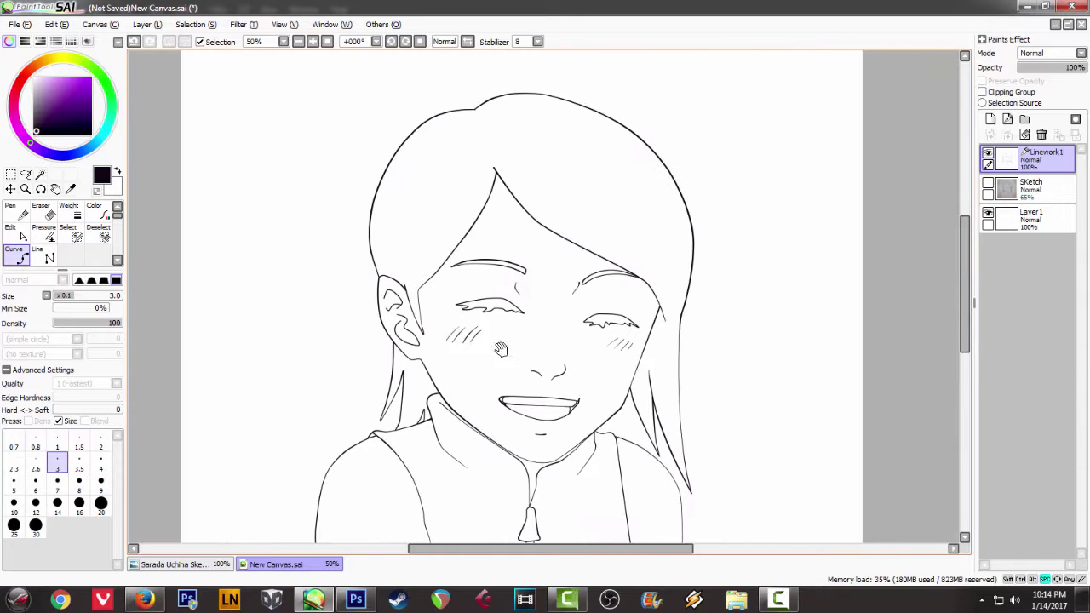
{"action": "left_click_drag", "start_coordinate": [501, 349], "coordinate": [470, 260]}
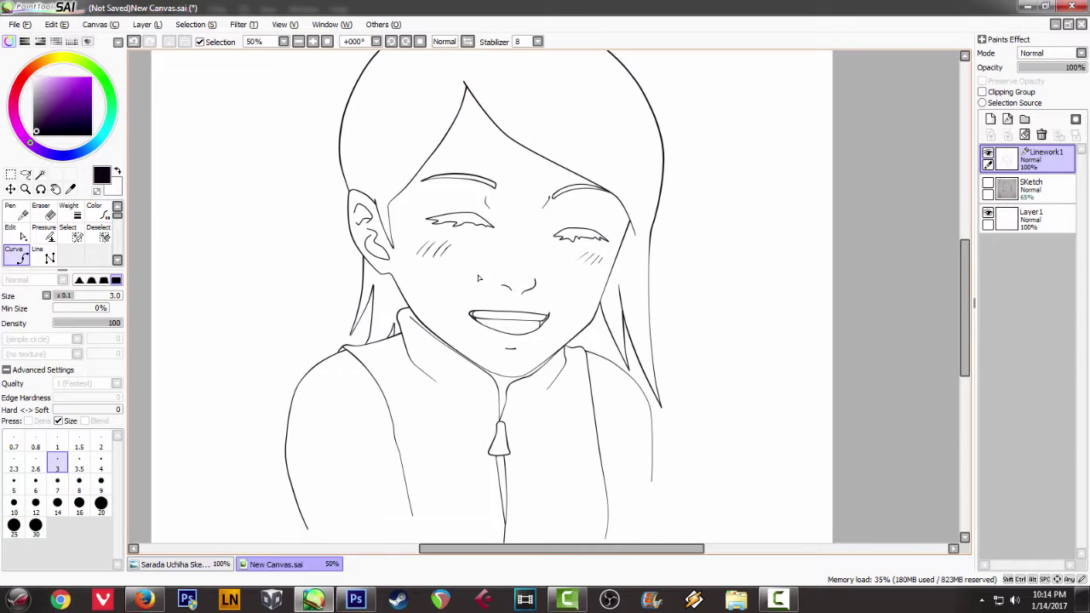
{"action": "scroll", "coordinate": [481, 279], "scroll_direction": "down", "scroll_amount": 1}
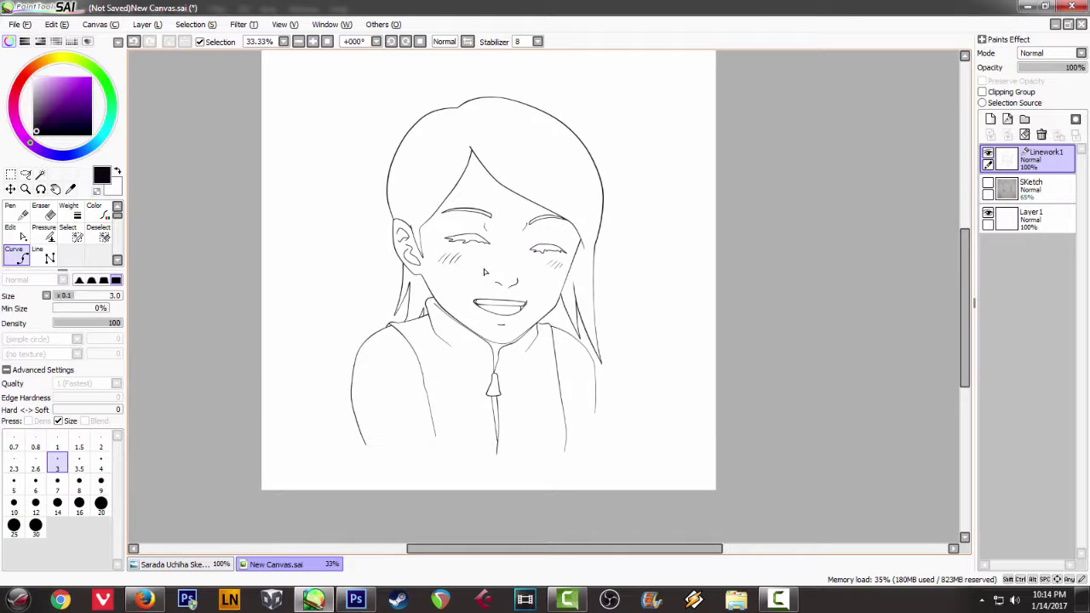
{"action": "scroll", "coordinate": [484, 272], "scroll_direction": "up", "scroll_amount": 4}
{"action": "scroll", "coordinate": [486, 268], "scroll_direction": "down", "scroll_amount": 2}
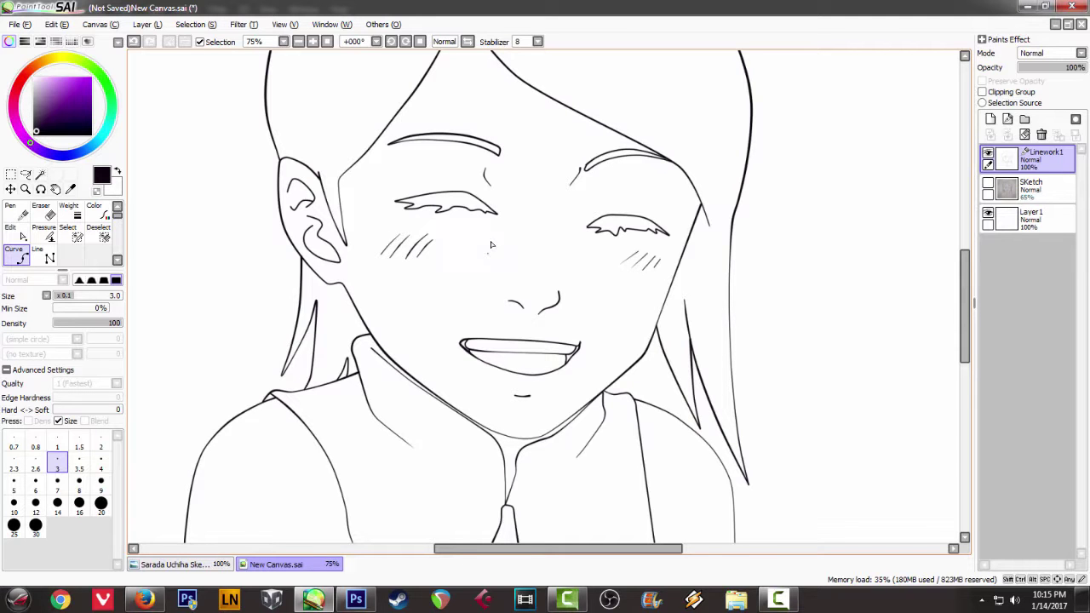
{"action": "scroll", "coordinate": [520, 238], "scroll_direction": "down", "scroll_amount": 1}
{"action": "scroll", "coordinate": [523, 247], "scroll_direction": "up", "scroll_amount": 2}
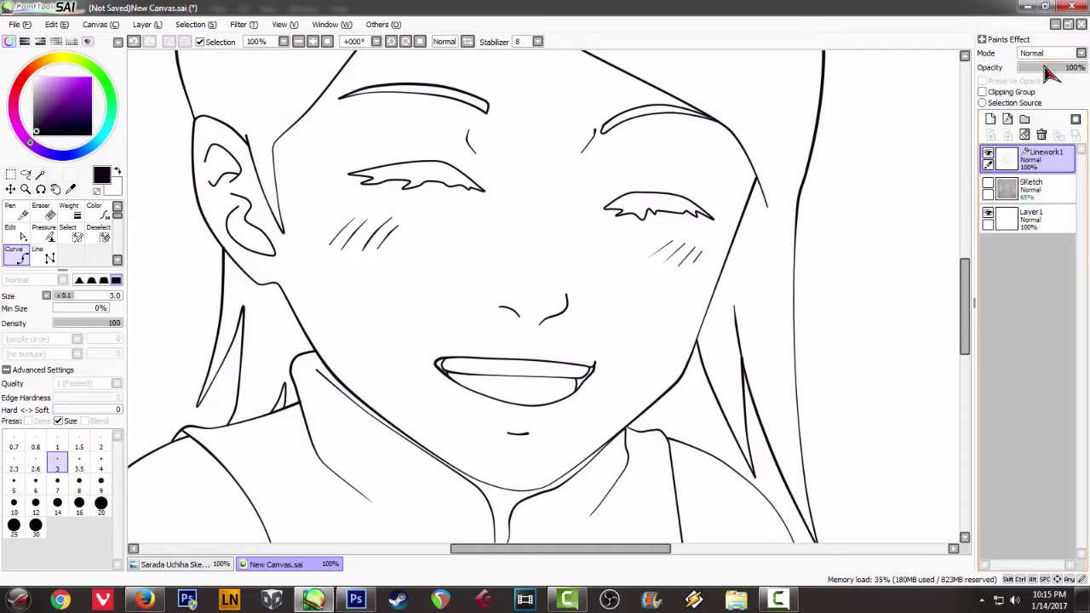
Step: Set the Linework1 layer's opacity to 18%, and hide it in favour of the SKetch layer
{"action": "left_click_drag", "start_coordinate": [1053, 70], "coordinate": [1033, 73]}
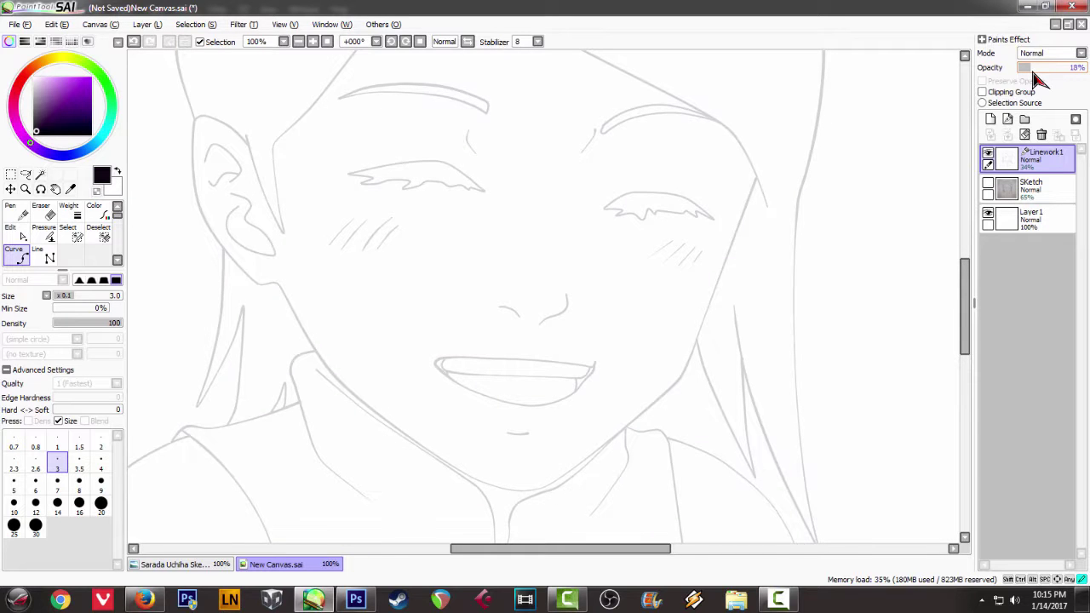
{"action": "left_click", "coordinate": [987, 156]}
{"action": "left_click", "coordinate": [988, 184]}
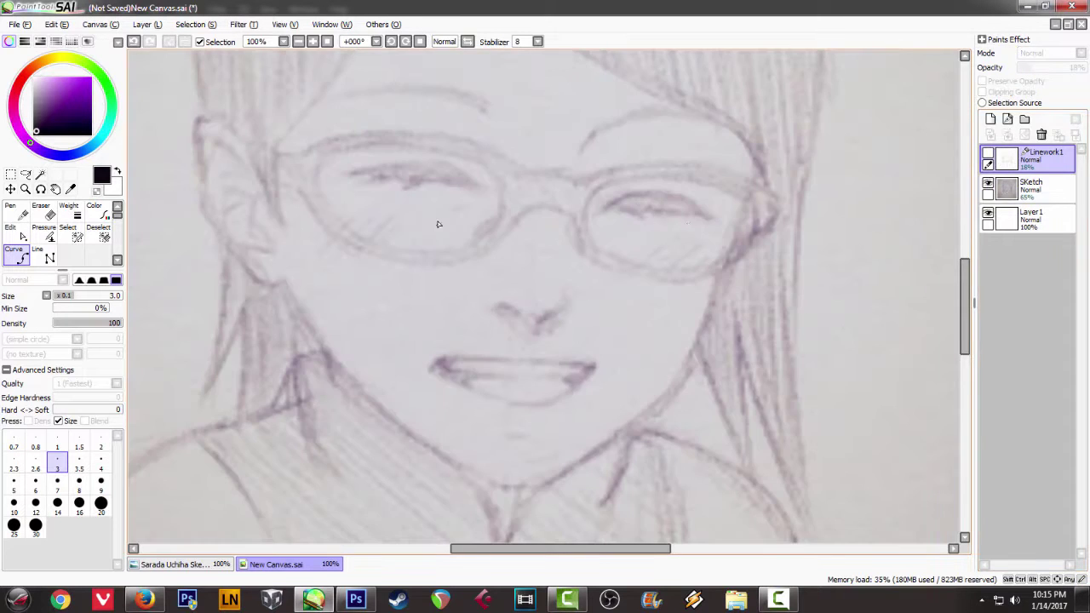
Step: Add a new linework layer above Linework1 for tracing the glasses
{"action": "scroll", "coordinate": [381, 224], "scroll_direction": "up", "scroll_amount": 2}
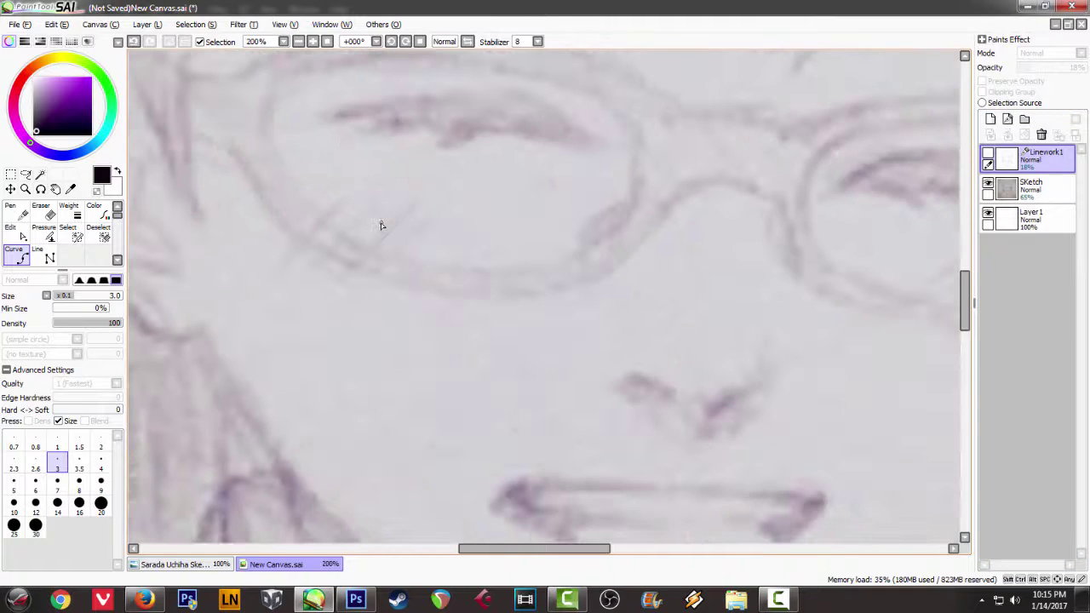
{"action": "scroll", "coordinate": [348, 154], "scroll_direction": "down", "scroll_amount": 1}
{"action": "left_click_drag", "start_coordinate": [329, 164], "coordinate": [263, 209]}
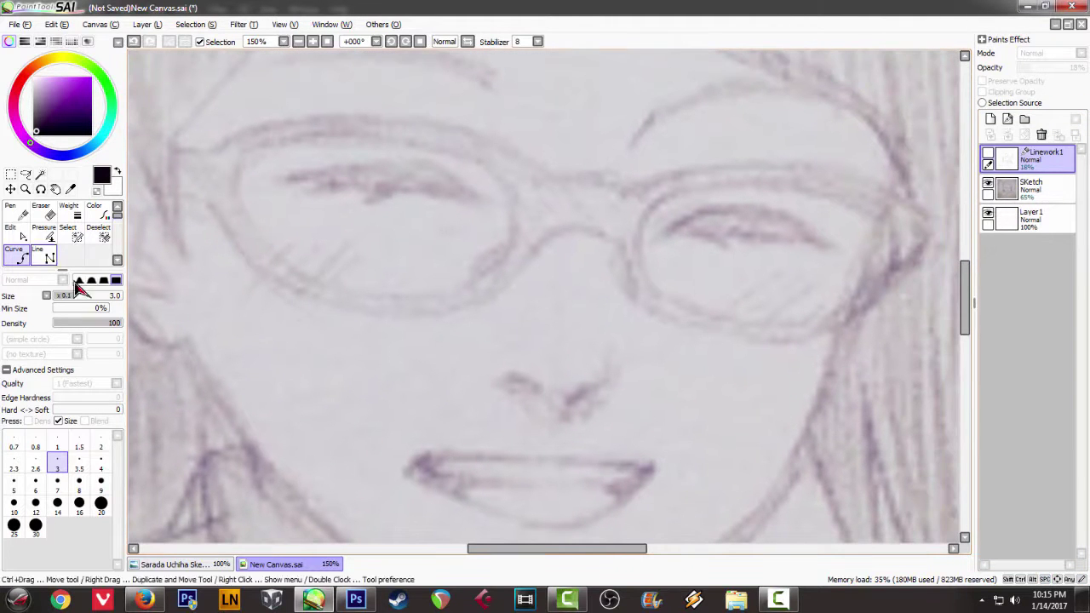
{"action": "left_click", "coordinate": [988, 153]}
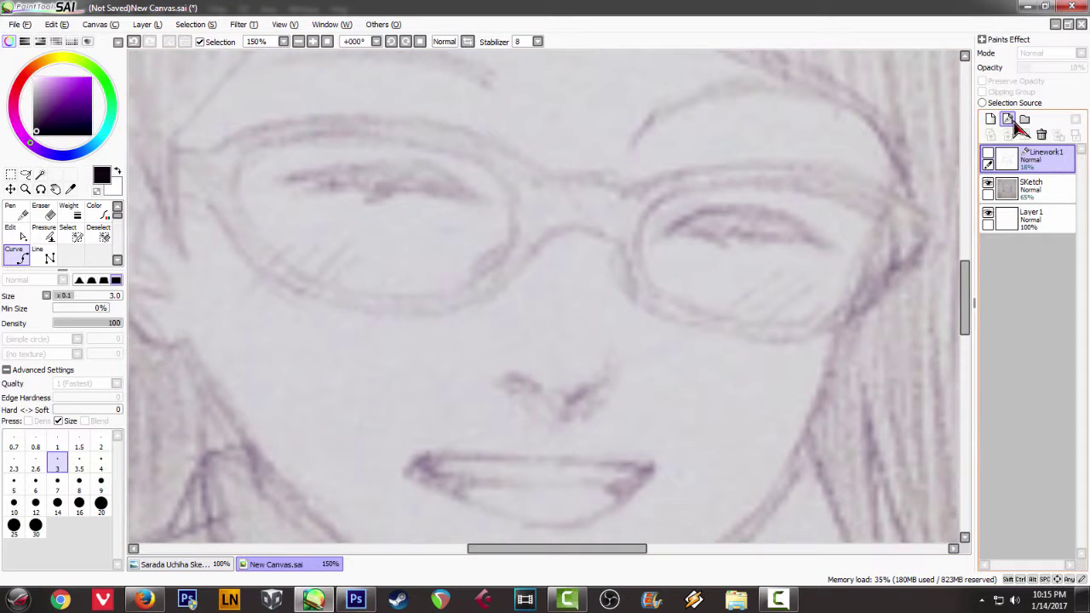
{"action": "left_click", "coordinate": [1007, 119]}
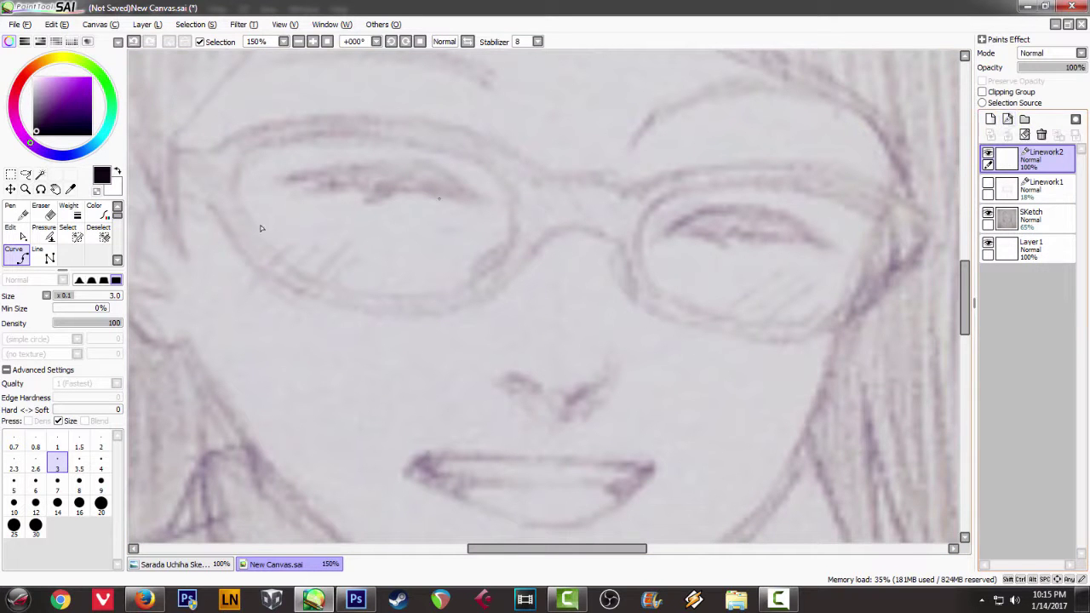
Step: Trace the upper outer edge of the left lens frame from the temple to the bridge with the Curve tool
{"action": "scroll", "coordinate": [366, 136], "scroll_direction": "up", "scroll_amount": 1}
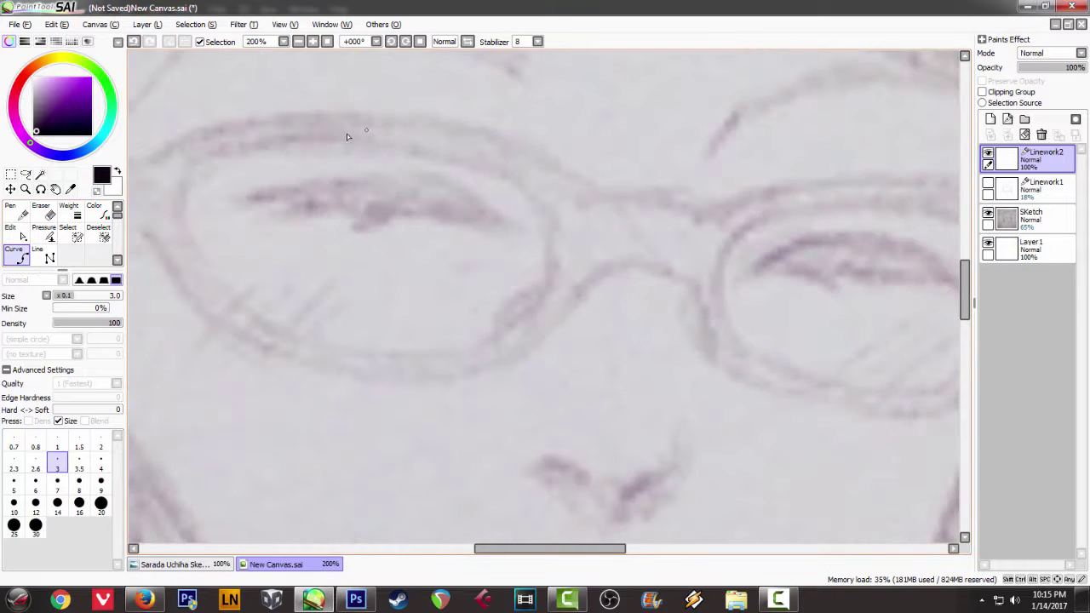
{"action": "left_click_drag", "start_coordinate": [364, 192], "coordinate": [477, 228]}
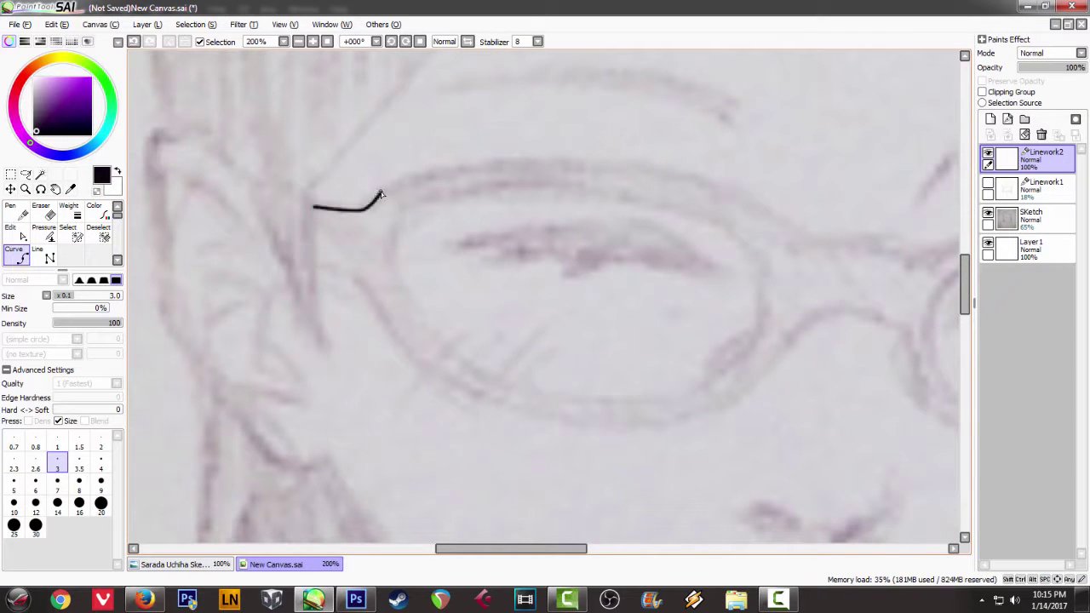
{"action": "left_click", "coordinate": [412, 178]}
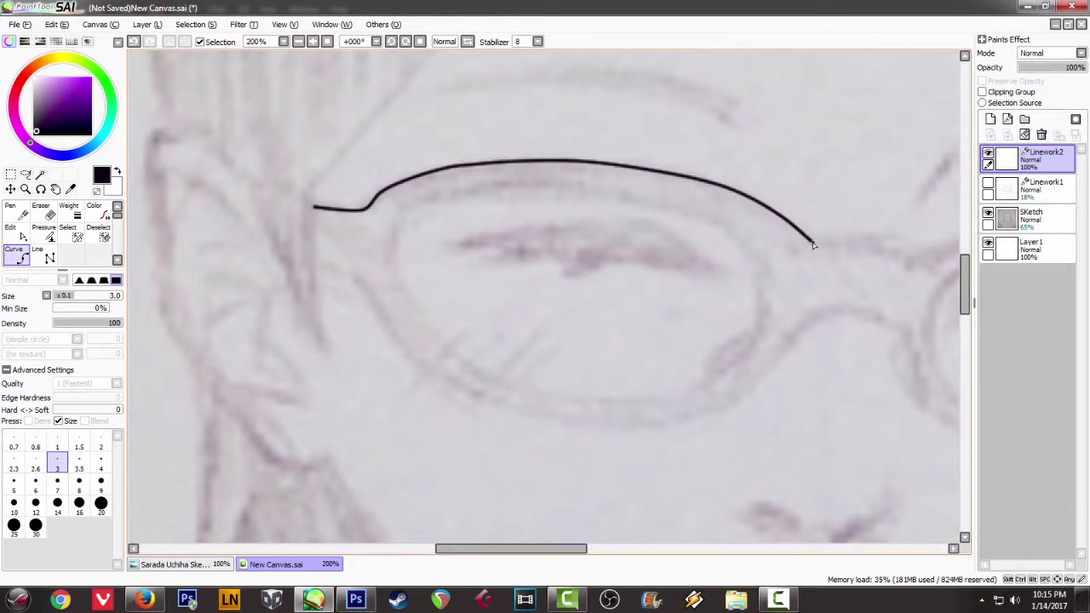
{"action": "left_click_drag", "start_coordinate": [811, 245], "coordinate": [644, 237]}
Step: Trace the top of the glasses' bridge and continue along the right lens frame's upper outer edge
{"action": "left_click", "coordinate": [731, 244]}
{"action": "left_click_drag", "start_coordinate": [764, 254], "coordinate": [566, 261]}
{"action": "key", "text": "ctrl+z"}
{"action": "left_click", "coordinate": [657, 252]}
{"action": "left_click", "coordinate": [661, 253]}
{"action": "left_click", "coordinate": [846, 244]}
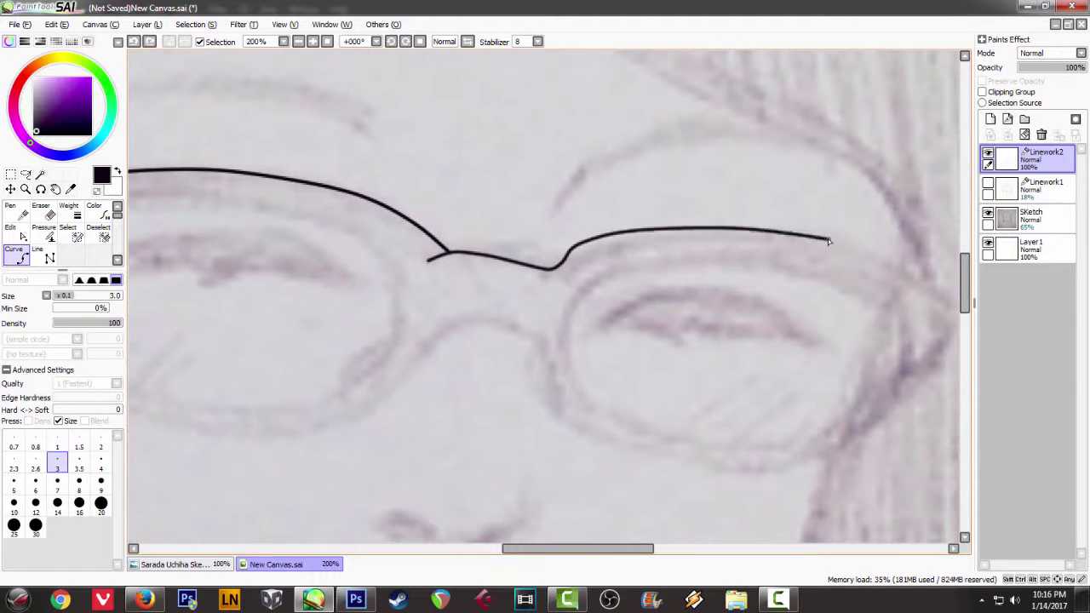
{"action": "left_click_drag", "start_coordinate": [847, 244], "coordinate": [703, 226]}
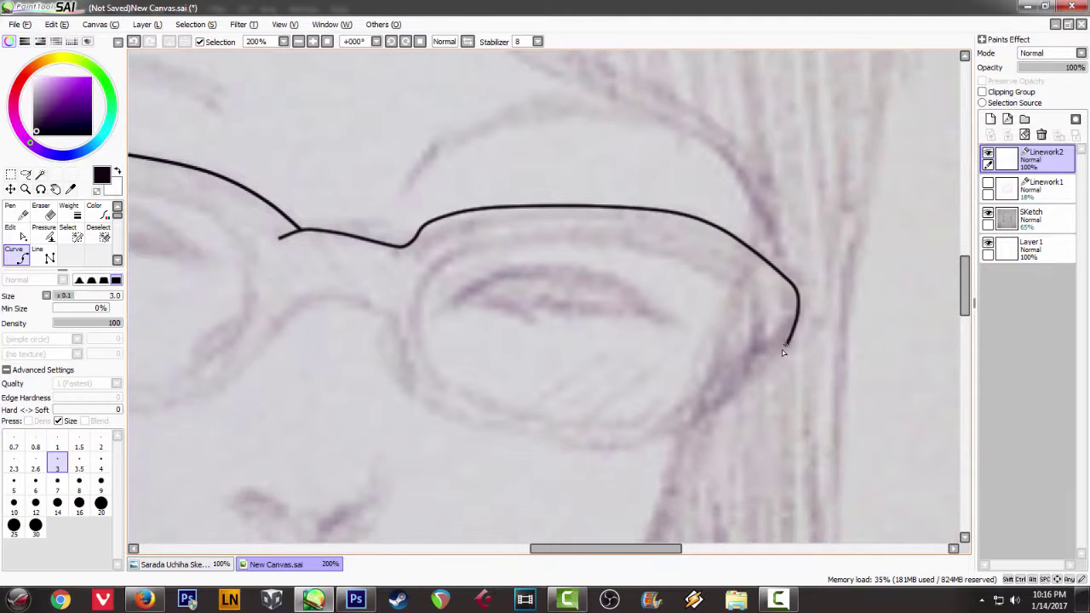
Step: Complete the outer frame around the right lens, under the bridge and along the left lens back to the temple
{"action": "left_click", "coordinate": [645, 451]}
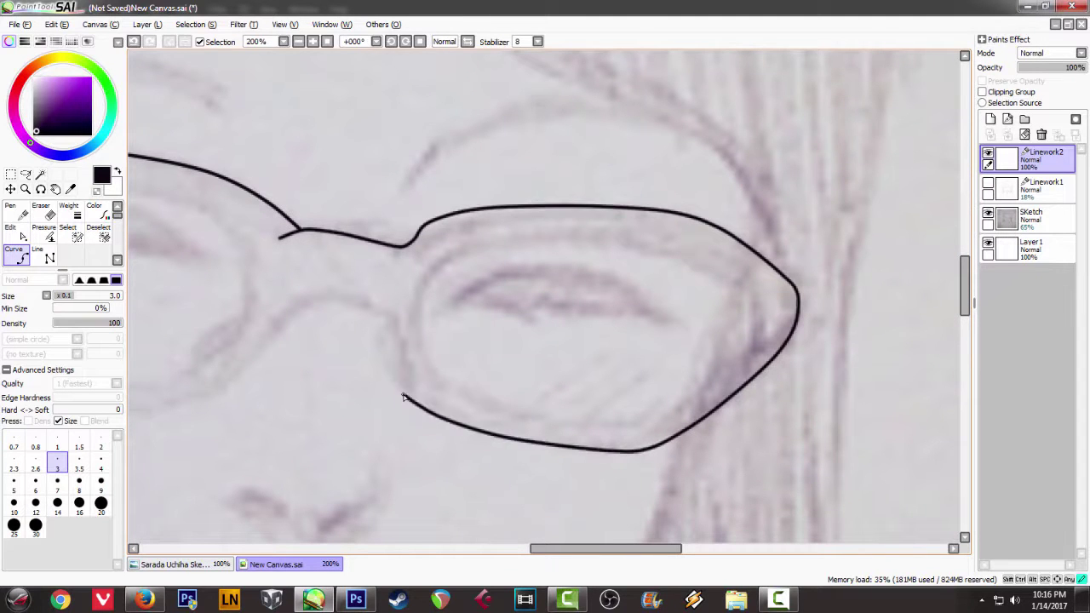
{"action": "left_click", "coordinate": [302, 302]}
{"action": "left_click_drag", "start_coordinate": [288, 328], "coordinate": [571, 302]}
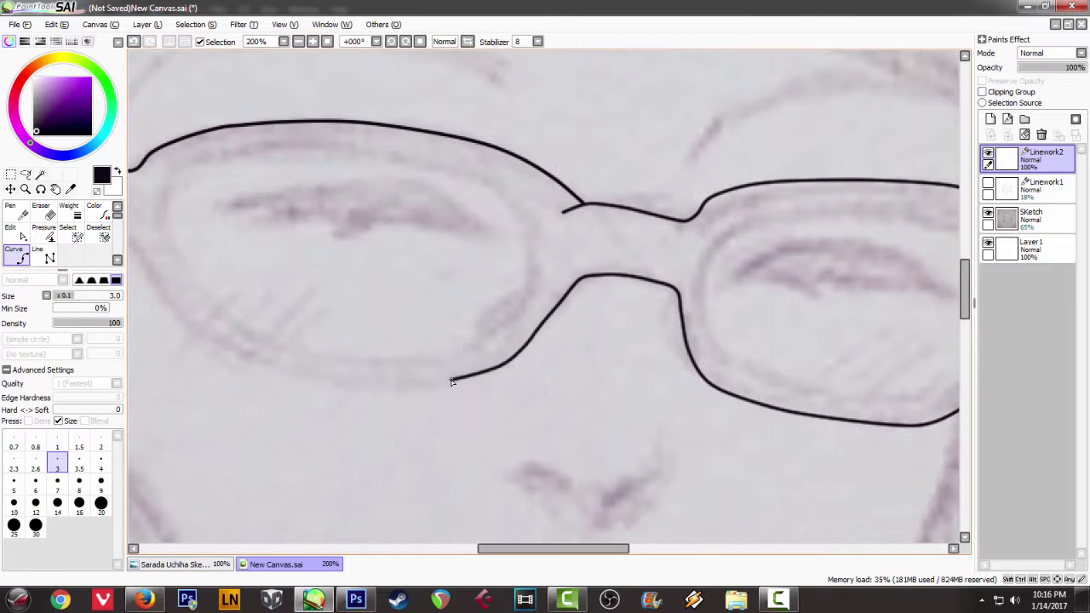
{"action": "left_click_drag", "start_coordinate": [184, 332], "coordinate": [347, 384]}
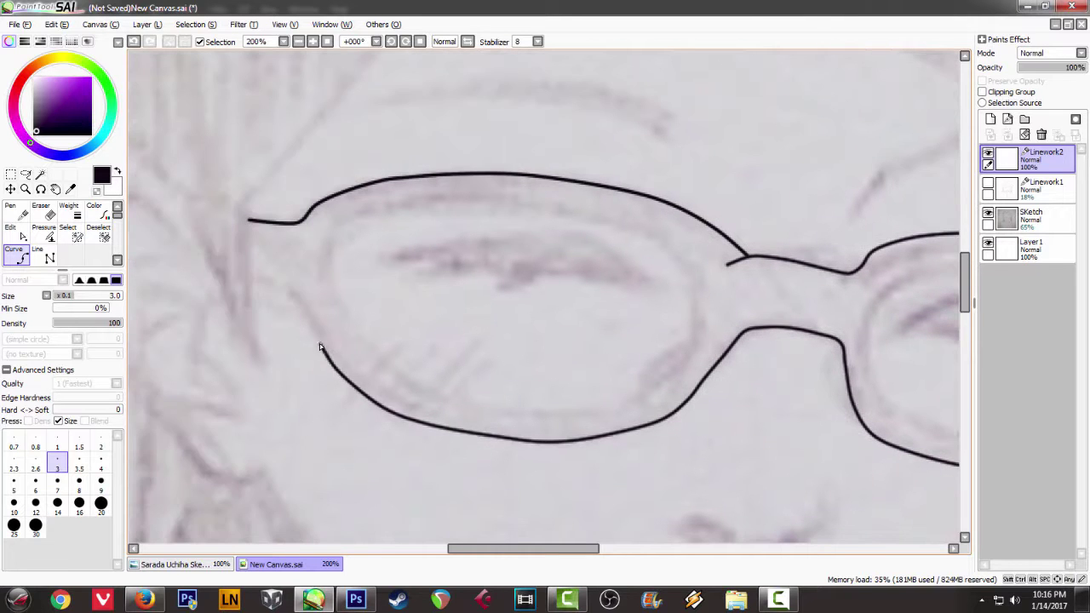
{"action": "double_click", "coordinate": [247, 285]}
{"action": "left_click_drag", "start_coordinate": [518, 211], "coordinate": [414, 188]}
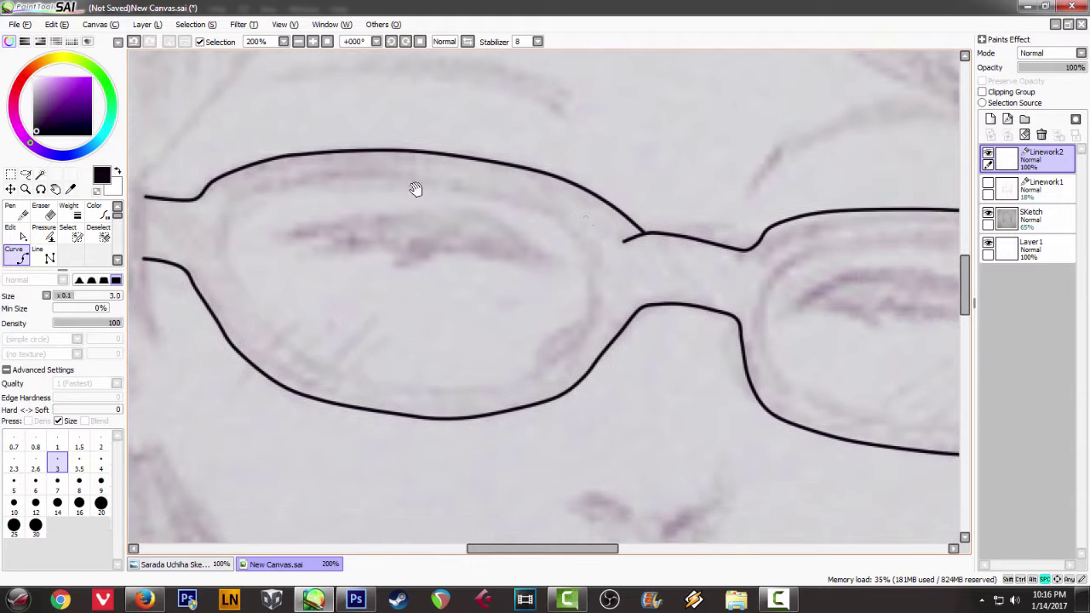
Step: Erase the crooked line along the top of the bridge on Linework2
{"action": "key", "text": "e"}
{"action": "scroll", "coordinate": [641, 244], "scroll_direction": "down", "scroll_amount": 4}
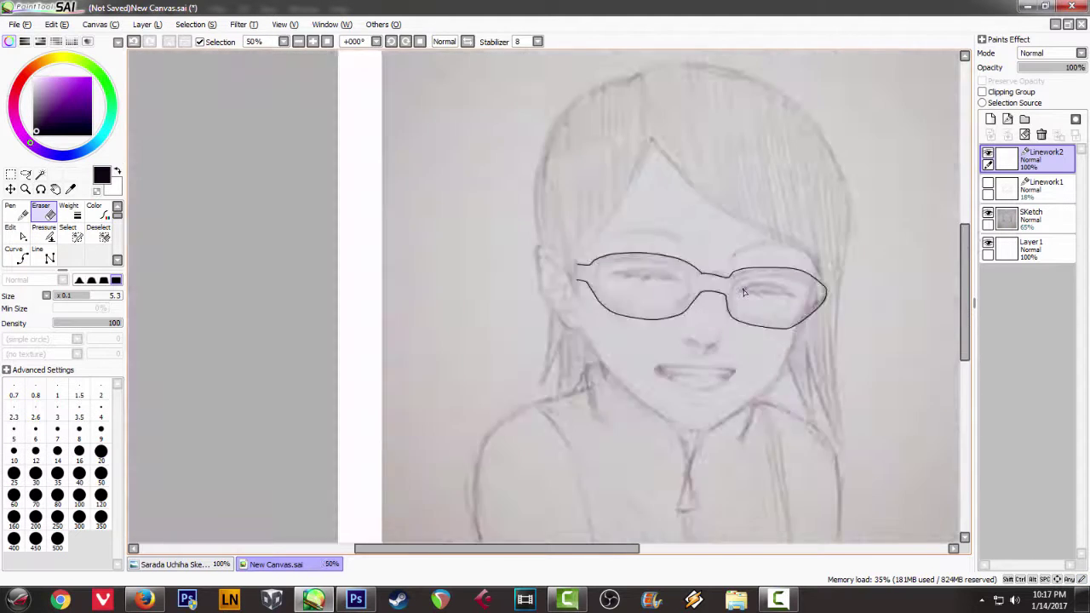
{"action": "scroll", "coordinate": [545, 204], "scroll_direction": "up", "scroll_amount": 5}
{"action": "left_click_drag", "start_coordinate": [563, 185], "coordinate": [568, 196]}
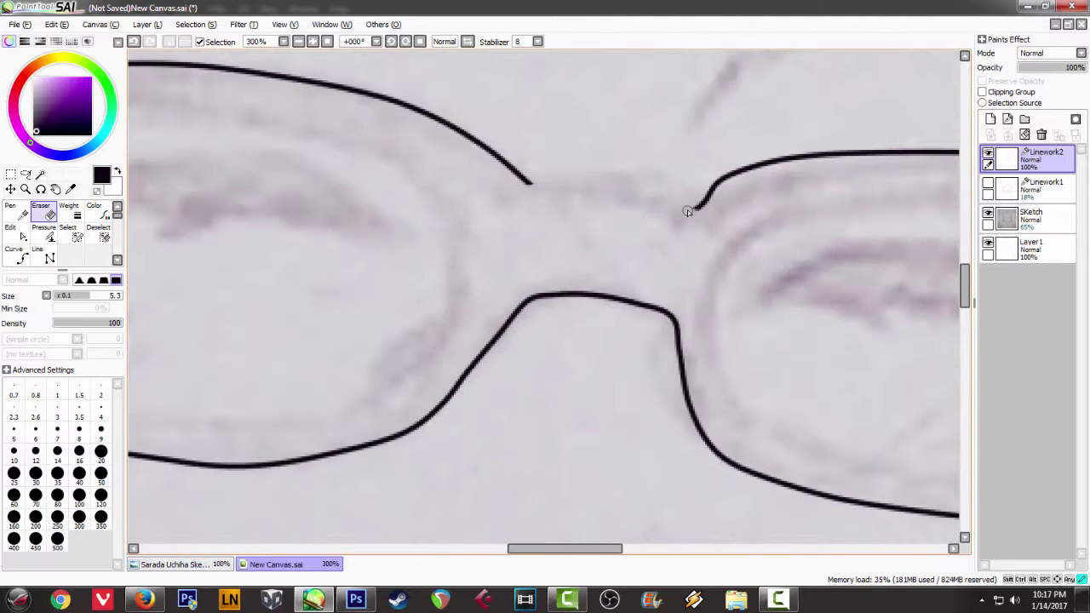
Step: Redraw the bridge's top edge as a curve joining the upper edges of both lens frames
{"action": "key", "text": "c"}
{"action": "scroll", "coordinate": [615, 204], "scroll_direction": "down", "scroll_amount": 3}
{"action": "scroll", "coordinate": [480, 164], "scroll_direction": "up", "scroll_amount": 5}
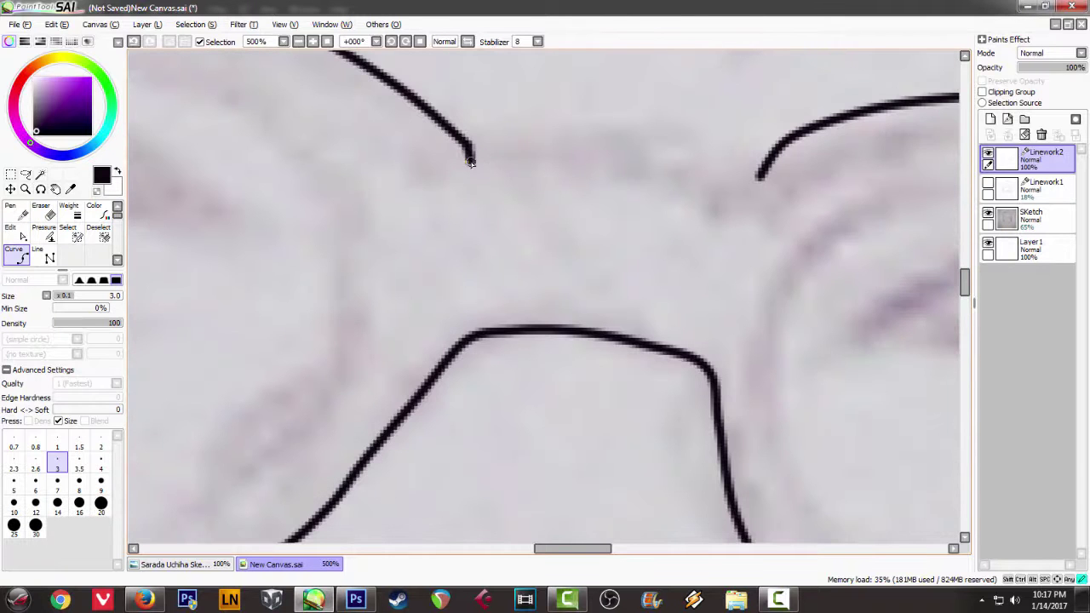
{"action": "left_click", "coordinate": [470, 162]}
{"action": "left_click", "coordinate": [613, 163]}
{"action": "left_click", "coordinate": [744, 187]}
{"action": "left_click", "coordinate": [760, 178]}
{"action": "scroll", "coordinate": [752, 210], "scroll_direction": "down", "scroll_amount": 6}
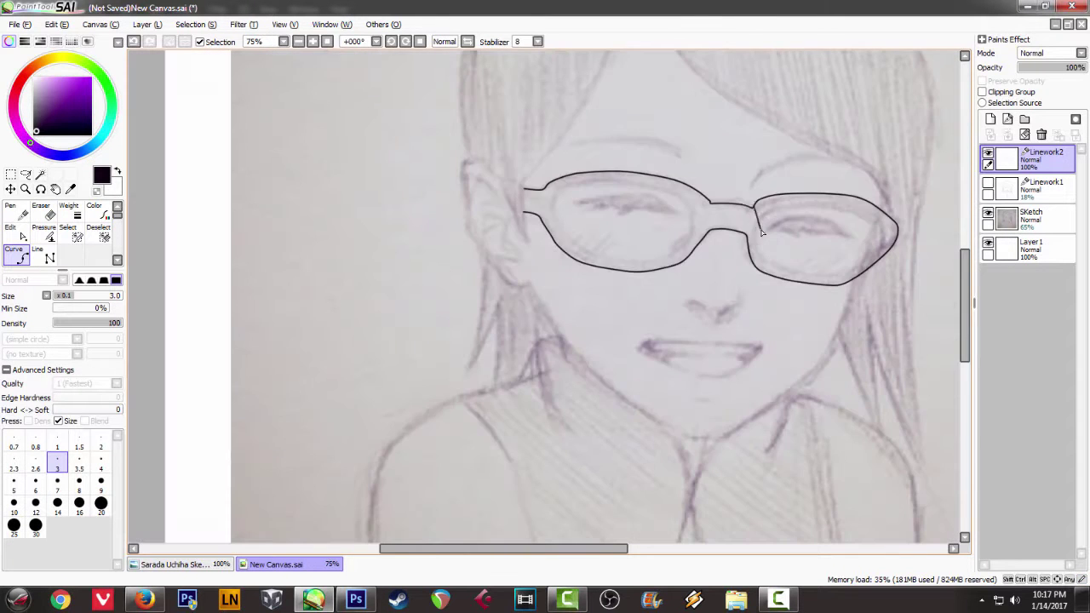
{"action": "scroll", "coordinate": [711, 168], "scroll_direction": "up", "scroll_amount": 4}
{"action": "key", "text": "Return"}
Step: Reposition the control points where the new bridge line meets the lens frames so the strokes join cleanly
{"action": "key", "text": "ctrl"}
{"action": "left_click_drag", "start_coordinate": [706, 305], "coordinate": [705, 304]}
{"action": "left_click_drag", "start_coordinate": [699, 295], "coordinate": [696, 294]}
{"action": "left_click_drag", "start_coordinate": [706, 305], "coordinate": [707, 305]}
{"action": "scroll", "coordinate": [788, 333], "scroll_direction": "down", "scroll_amount": 3}
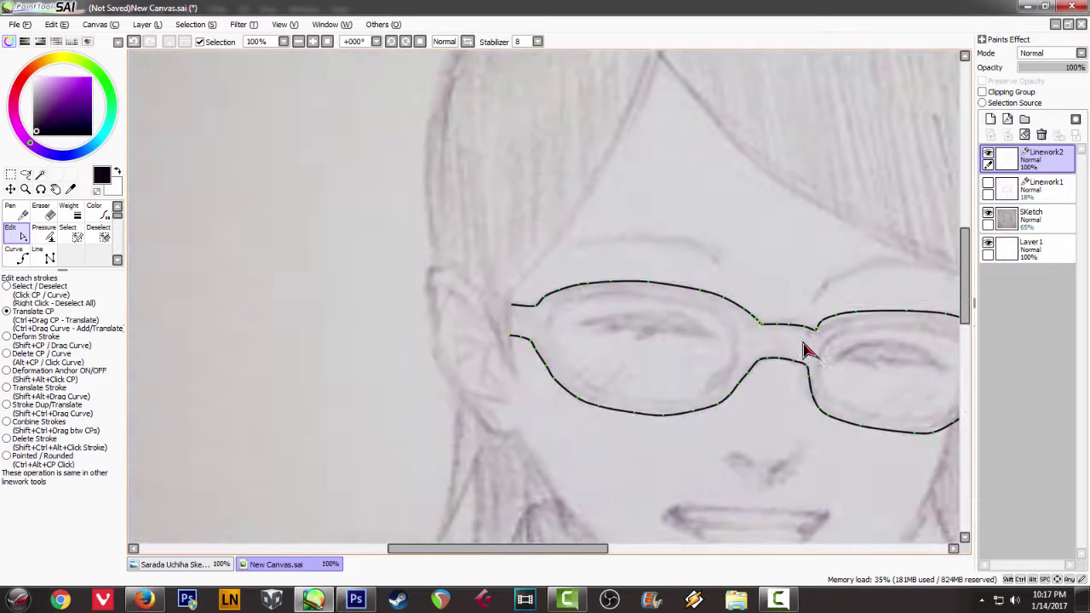
Step: Trace the inner rim of the left lens as a closed curve inside the outer frame
{"action": "scroll", "coordinate": [753, 369], "scroll_direction": "up", "scroll_amount": 1}
{"action": "left_click", "coordinate": [20, 257]}
{"action": "scroll", "coordinate": [681, 312], "scroll_direction": "up", "scroll_amount": 3}
{"action": "scroll", "coordinate": [363, 260], "scroll_direction": "down", "scroll_amount": 2}
{"action": "left_click", "coordinate": [229, 232]}
{"action": "left_click", "coordinate": [332, 218]}
{"action": "left_click", "coordinate": [503, 241]}
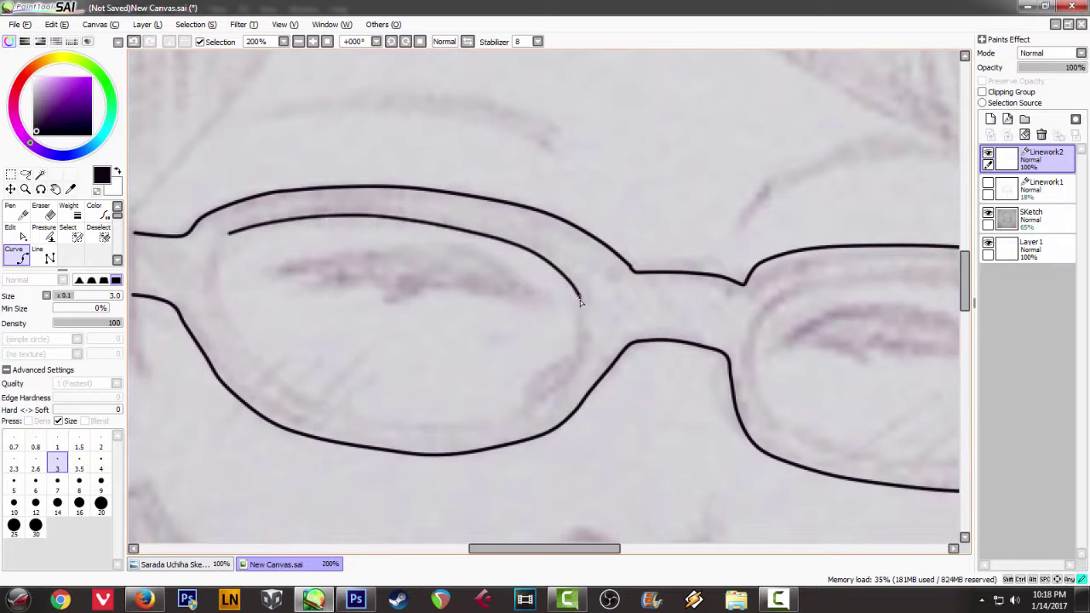
{"action": "left_click", "coordinate": [554, 390]}
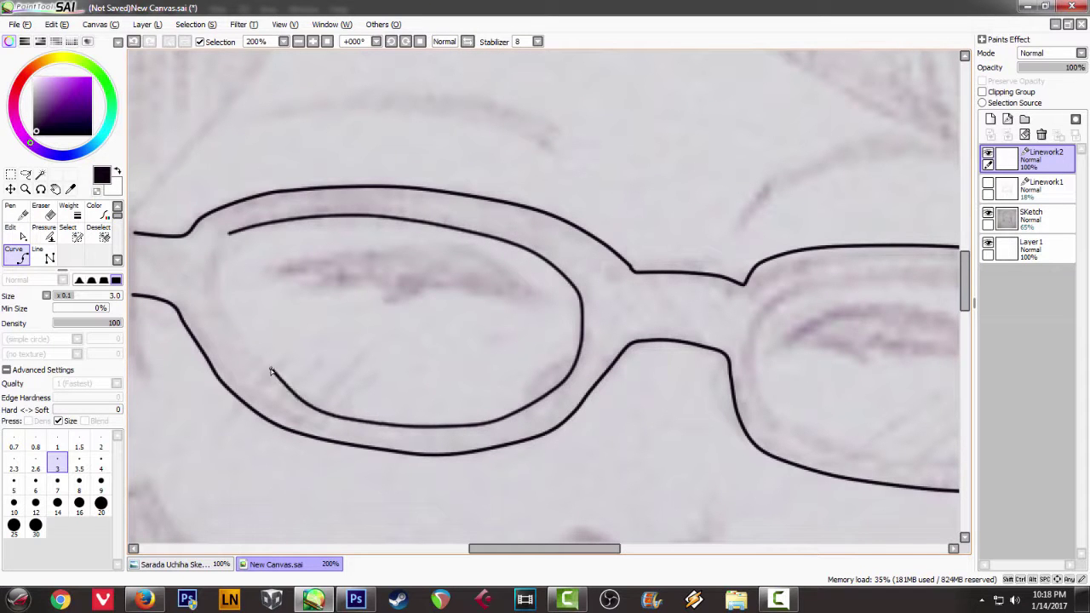
{"action": "double_click", "coordinate": [229, 237]}
Step: Draw the left nose pad as a small curve on the lower inner corner of the left lens rim
{"action": "scroll", "coordinate": [569, 372], "scroll_direction": "up", "scroll_amount": 1}
{"action": "left_click", "coordinate": [549, 316]}
{"action": "left_click", "coordinate": [523, 317]}
{"action": "left_click", "coordinate": [474, 355]}
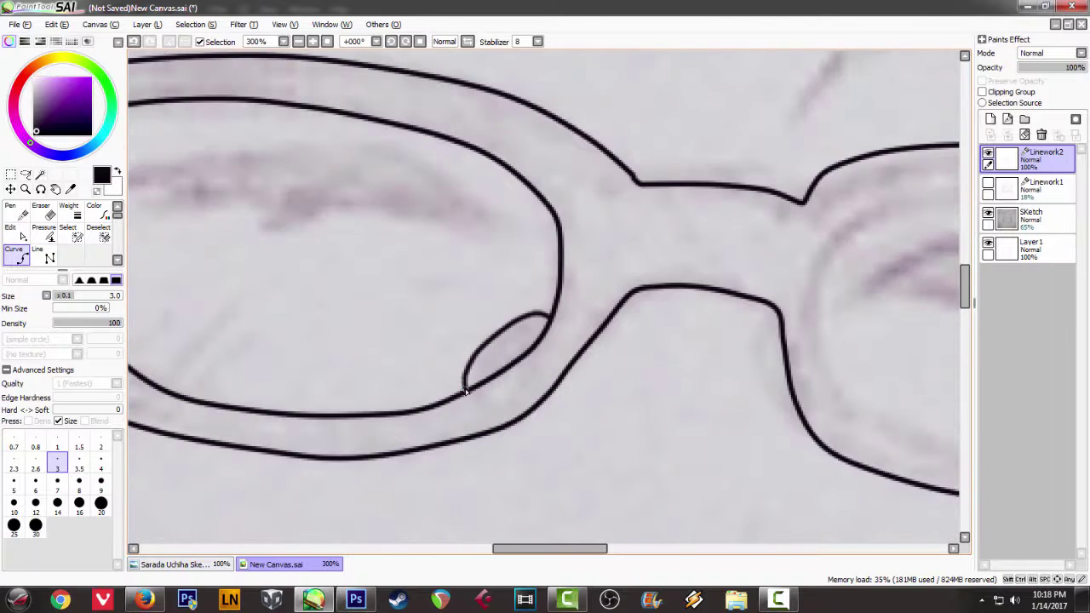
{"action": "double_click", "coordinate": [465, 390]}
Step: Trace the inner rim of the right lens as a closed curve inside the outer frame
{"action": "scroll", "coordinate": [465, 392], "scroll_direction": "down", "scroll_amount": 4}
{"action": "scroll", "coordinate": [606, 383], "scroll_direction": "up", "scroll_amount": 4}
{"action": "scroll", "coordinate": [460, 306], "scroll_direction": "down", "scroll_amount": 1}
{"action": "left_click", "coordinate": [429, 301]}
{"action": "left_click", "coordinate": [469, 277]}
{"action": "left_click", "coordinate": [660, 280]}
{"action": "key", "text": "ctrl+z"}
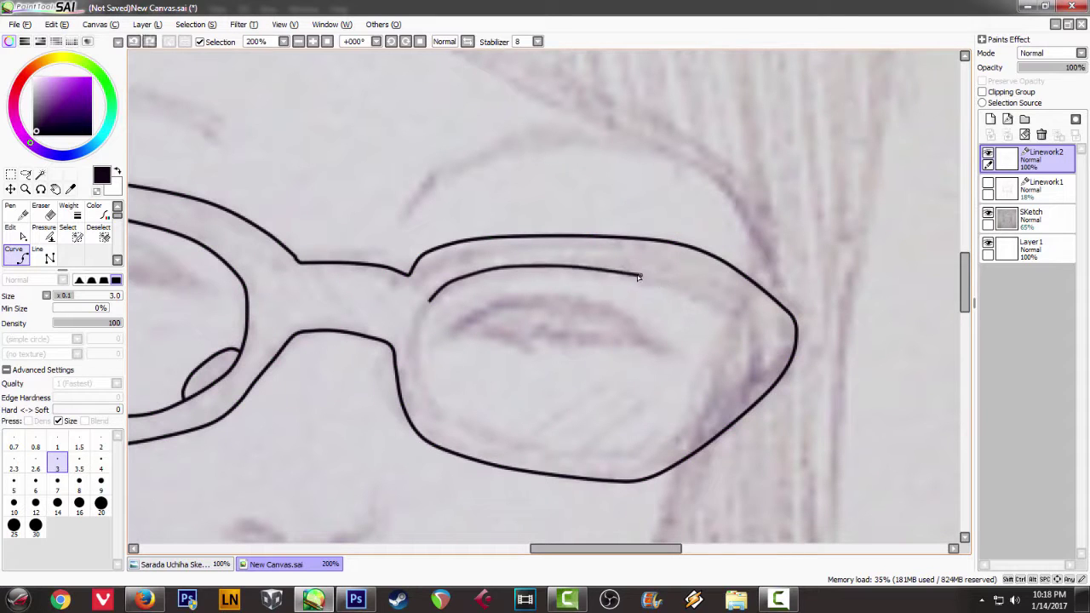
{"action": "left_click", "coordinate": [766, 331]}
{"action": "left_click_drag", "start_coordinate": [763, 341], "coordinate": [922, 275]}
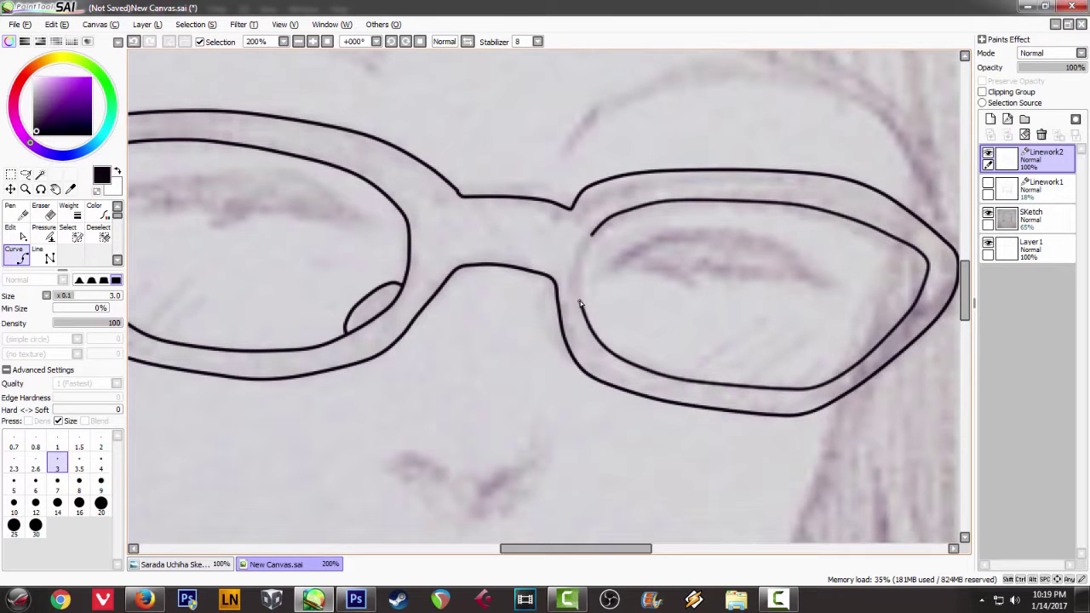
{"action": "double_click", "coordinate": [590, 235]}
Step: Draw the right nose pad as a small curve on the nose side of the right lens frame
{"action": "scroll", "coordinate": [538, 291], "scroll_direction": "down", "scroll_amount": 1}
{"action": "scroll", "coordinate": [517, 294], "scroll_direction": "up", "scroll_amount": 3}
{"action": "left_click", "coordinate": [516, 290]}
{"action": "left_click", "coordinate": [507, 390]}
{"action": "double_click", "coordinate": [546, 427]}
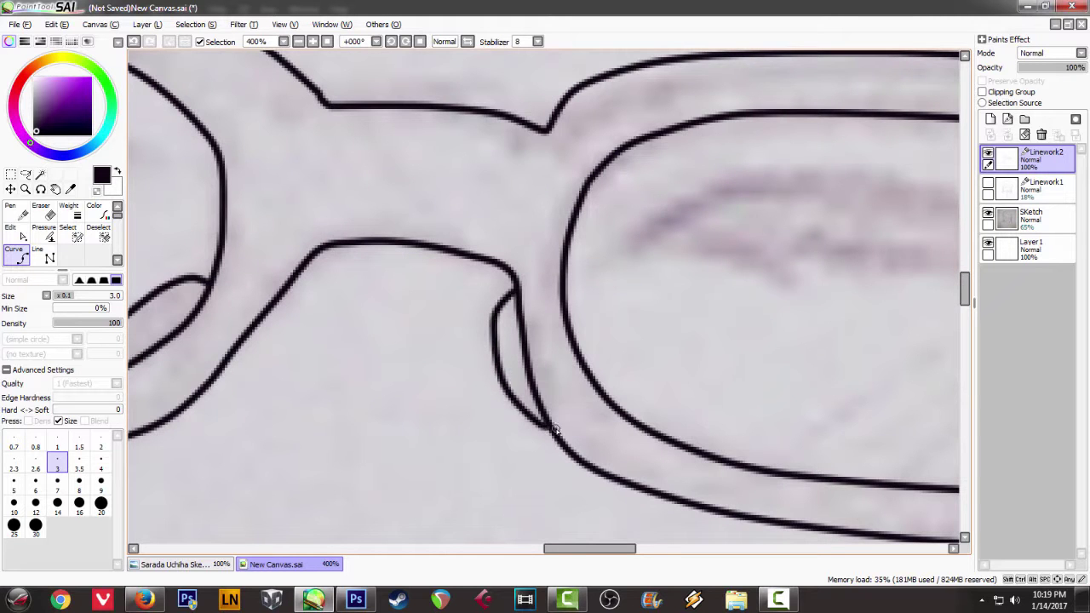
Step: Vary the thickness of the left lens frame's outer line by adjusting its control points' pressure
{"action": "scroll", "coordinate": [553, 430], "scroll_direction": "down", "scroll_amount": 3}
{"action": "left_click", "coordinate": [48, 230]}
{"action": "scroll", "coordinate": [243, 299], "scroll_direction": "down", "scroll_amount": 1}
{"action": "scroll", "coordinate": [184, 285], "scroll_direction": "up", "scroll_amount": 2}
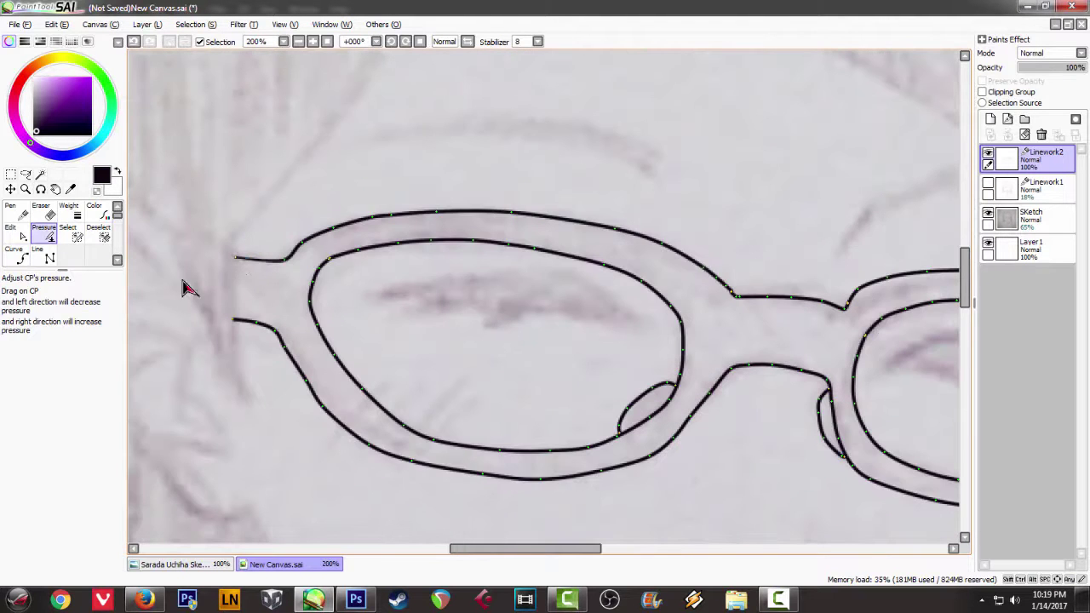
{"action": "mouse_move", "coordinate": [281, 353]}
{"action": "left_mouse_down"}
{"action": "mouse_move", "coordinate": [290, 382]}
{"action": "mouse_move", "coordinate": [361, 344]}
{"action": "mouse_move", "coordinate": [314, 328]}
{"action": "left_mouse_up"}
{"action": "left_click", "coordinate": [12, 232]}
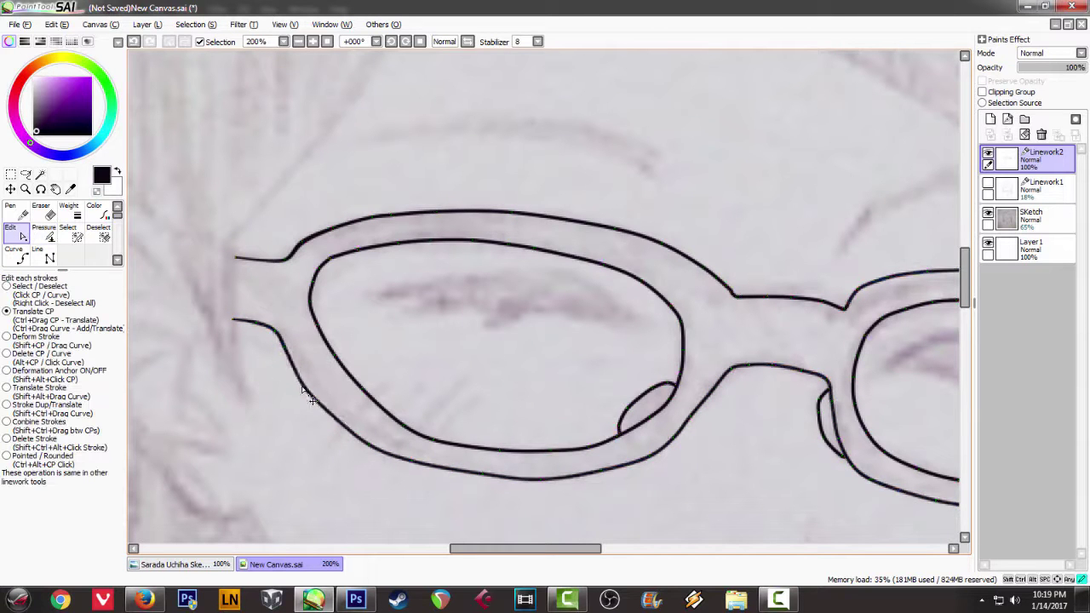
{"action": "left_click", "coordinate": [44, 234]}
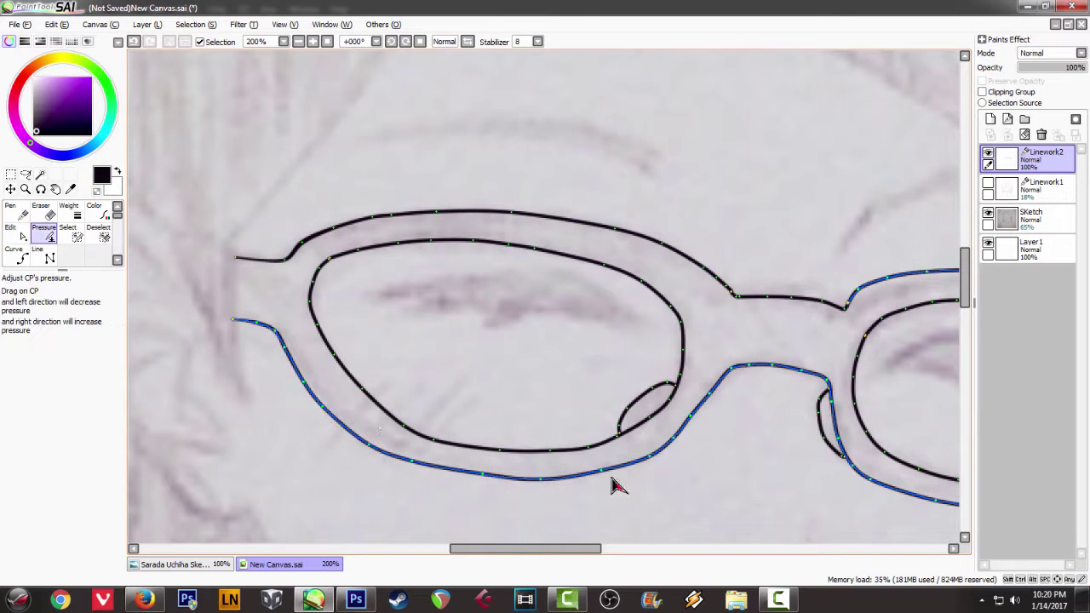
Step: Thin the lines of both nose pads by lowering their control points' pressure
{"action": "left_click_drag", "start_coordinate": [800, 408], "coordinate": [423, 362]}
{"action": "left_click_drag", "start_coordinate": [245, 372], "coordinate": [260, 364]}
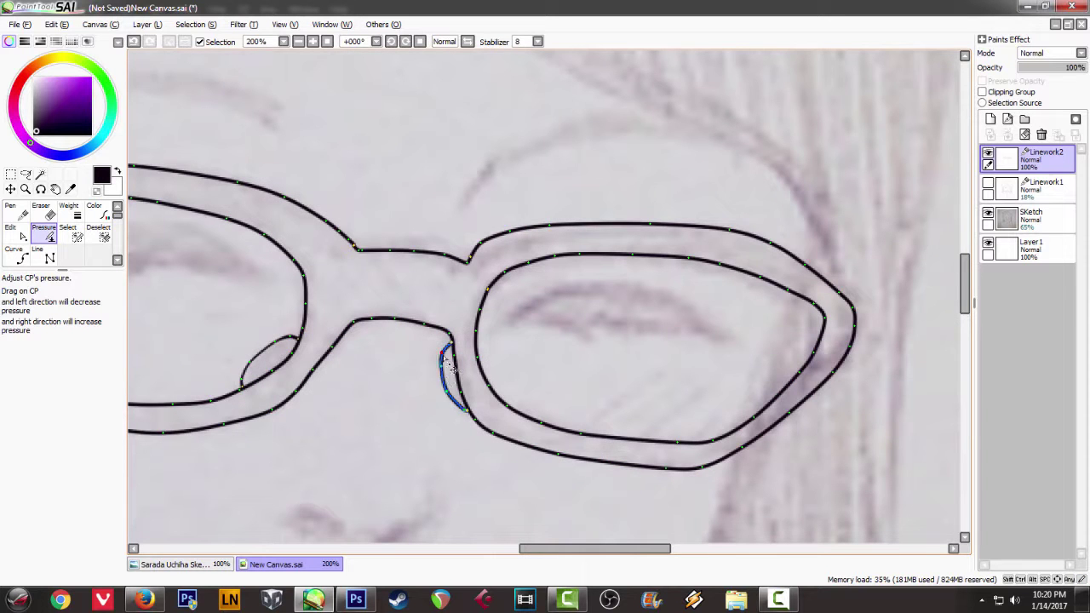
{"action": "left_click_drag", "start_coordinate": [446, 396], "coordinate": [441, 437]}
{"action": "scroll", "coordinate": [583, 377], "scroll_direction": "up", "scroll_amount": 5}
{"action": "left_click_drag", "start_coordinate": [645, 355], "coordinate": [754, 365]}
{"action": "scroll", "coordinate": [680, 421], "scroll_direction": "down", "scroll_amount": 3}
{"action": "scroll", "coordinate": [682, 419], "scroll_direction": "up", "scroll_amount": 2}
Step: Taper the outer frame lines near the left temple by adjusting their control points and pressure
{"action": "left_click_drag", "start_coordinate": [230, 330], "coordinate": [473, 350]}
{"action": "left_click", "coordinate": [26, 235]}
{"action": "left_click", "coordinate": [39, 239]}
{"action": "left_click_drag", "start_coordinate": [312, 318], "coordinate": [293, 300]}
{"action": "left_click_drag", "start_coordinate": [222, 384], "coordinate": [411, 432]}
{"action": "left_click_drag", "start_coordinate": [335, 347], "coordinate": [404, 208]}
{"action": "left_click", "coordinate": [329, 341]}
{"action": "left_click", "coordinate": [330, 343]}
{"action": "left_click", "coordinate": [20, 239]}
{"action": "mouse_move", "coordinate": [330, 343]}
{"action": "left_mouse_down"}
{"action": "mouse_move", "coordinate": [394, 284]}
{"action": "mouse_move", "coordinate": [428, 282]}
{"action": "left_mouse_up"}
{"action": "left_click", "coordinate": [44, 243]}
{"action": "scroll", "coordinate": [357, 358], "scroll_direction": "down", "scroll_amount": 4}
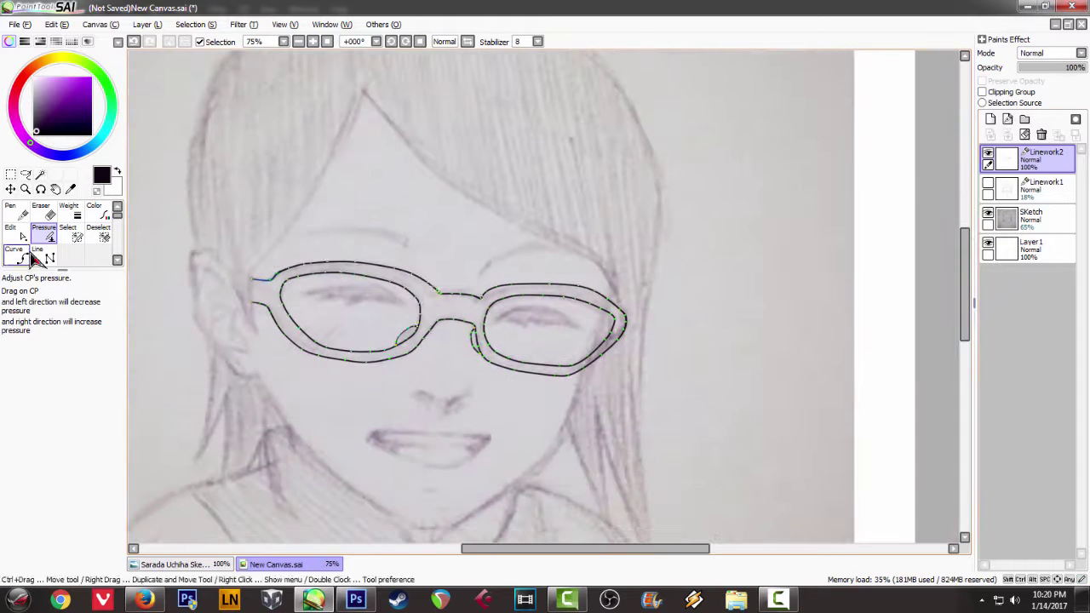
Step: Show the Linework1 layer at 100% opacity and hide the SKetch layer
{"action": "left_click", "coordinate": [20, 255]}
{"action": "left_click", "coordinate": [987, 184]}
{"action": "left_click", "coordinate": [1028, 190]}
{"action": "left_click_drag", "start_coordinate": [1033, 68], "coordinate": [1086, 71]}
{"action": "left_click", "coordinate": [988, 213]}
Step: On Linework2, add a short curve joining the upper temple end to the hair line, and adjust its control points
{"action": "scroll", "coordinate": [547, 247], "scroll_direction": "up", "scroll_amount": 4}
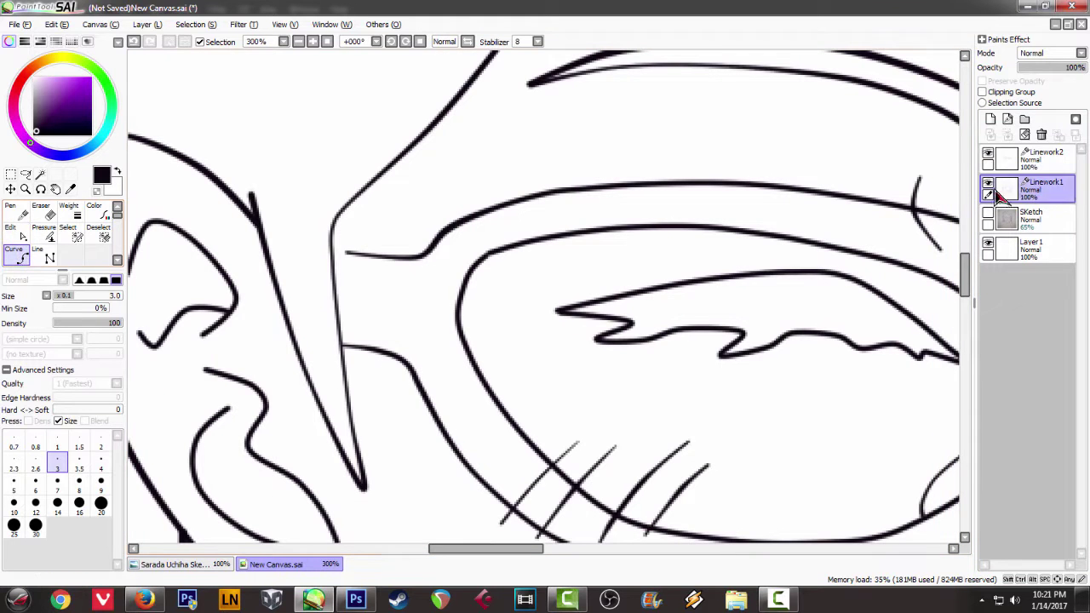
{"action": "left_click", "coordinate": [1040, 158]}
{"action": "left_click", "coordinate": [414, 259]}
{"action": "left_click", "coordinate": [333, 252]}
{"action": "key", "text": "Return"}
{"action": "left_click", "coordinate": [21, 236]}
{"action": "left_click_drag", "start_coordinate": [366, 254], "coordinate": [364, 242]}
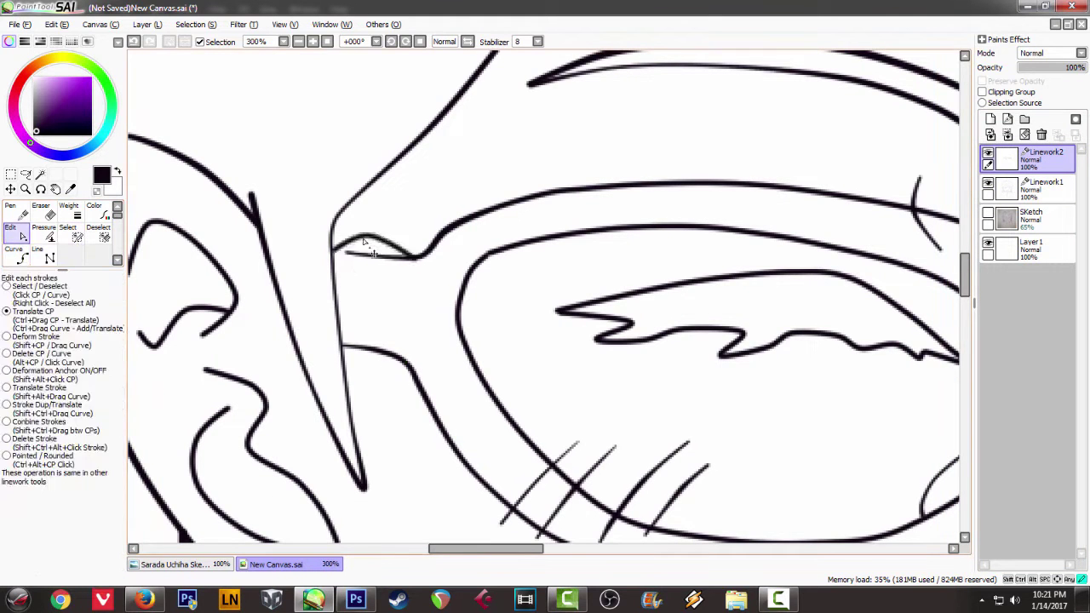
{"action": "left_click", "coordinate": [43, 233]}
{"action": "scroll", "coordinate": [668, 289], "scroll_direction": "down", "scroll_amount": 4}
{"action": "scroll", "coordinate": [668, 290], "scroll_direction": "up", "scroll_amount": 4}
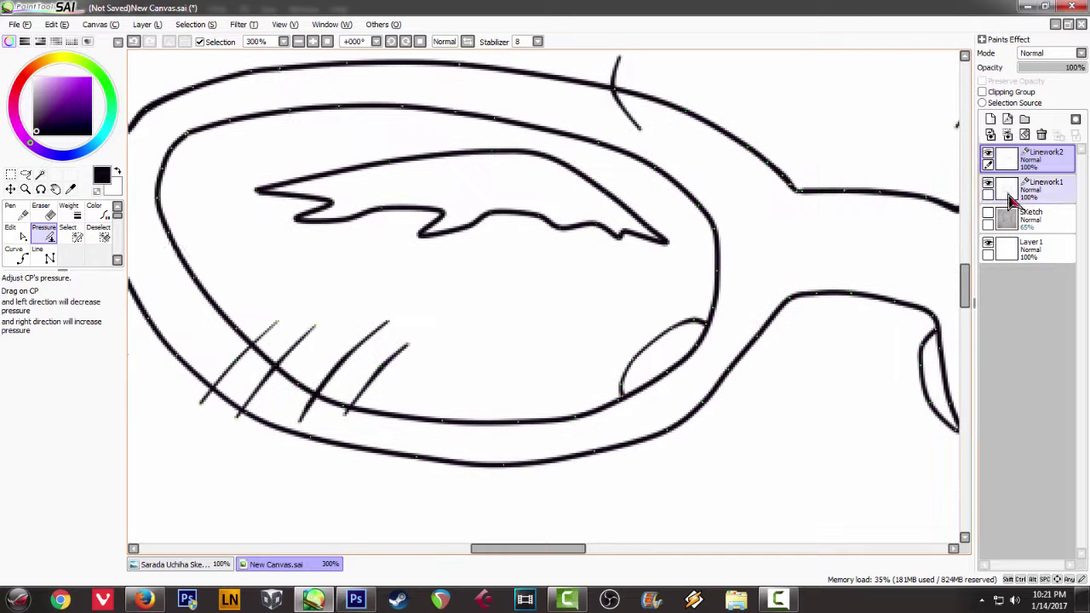
Step: On Linework1, erase the ends of the left lens's reflection strokes that overlap the frame, using the size 20 eraser
{"action": "left_click", "coordinate": [1010, 189]}
{"action": "left_click", "coordinate": [40, 211]}
{"action": "mouse_move", "coordinate": [260, 341]}
{"action": "left_mouse_down"}
{"action": "mouse_move", "coordinate": [232, 375]}
{"action": "mouse_move", "coordinate": [341, 434]}
{"action": "left_mouse_up"}
{"action": "left_click_drag", "start_coordinate": [607, 442], "coordinate": [197, 397]}
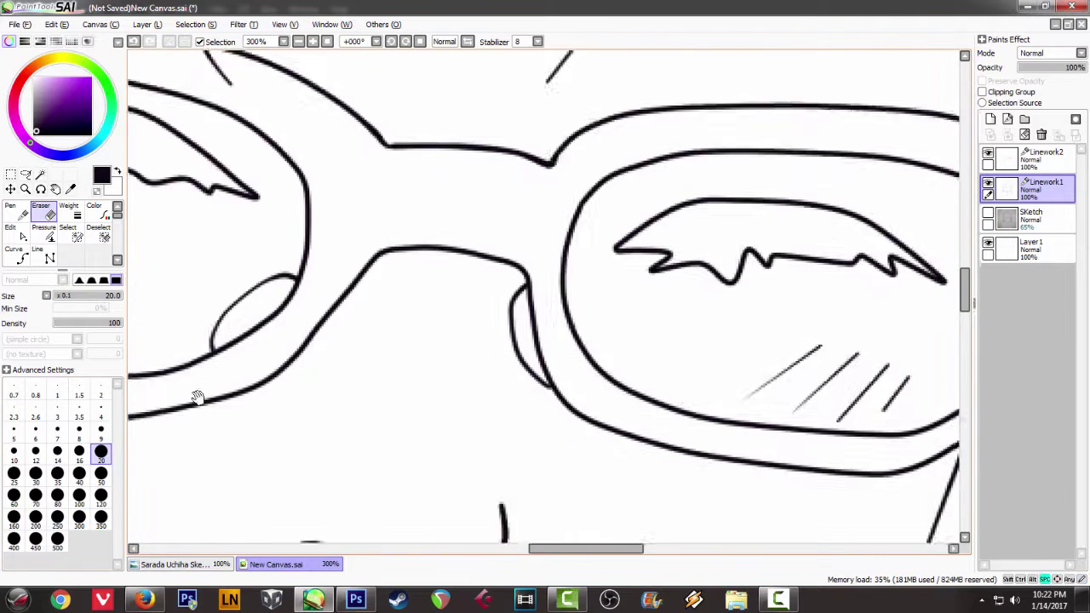
{"action": "scroll", "coordinate": [414, 385], "scroll_direction": "down", "scroll_amount": 5}
{"action": "scroll", "coordinate": [407, 388], "scroll_direction": "up", "scroll_amount": 1}
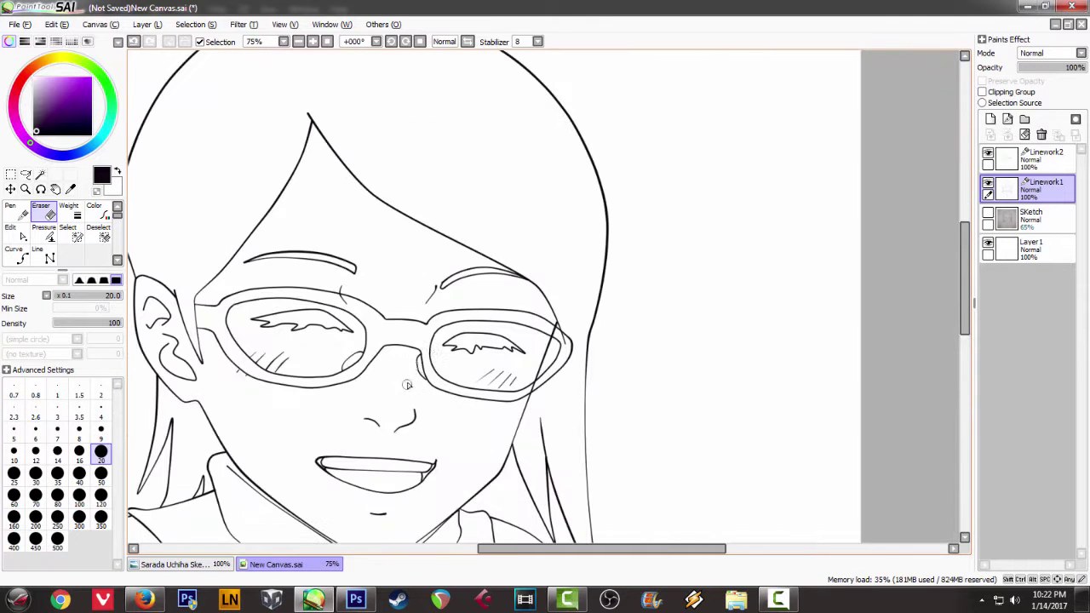
Step: On Linework1, erase the hair strand's end inside the right lens frame's outer corner, and undo the last excess erasure
{"action": "left_click", "coordinate": [1043, 158]}
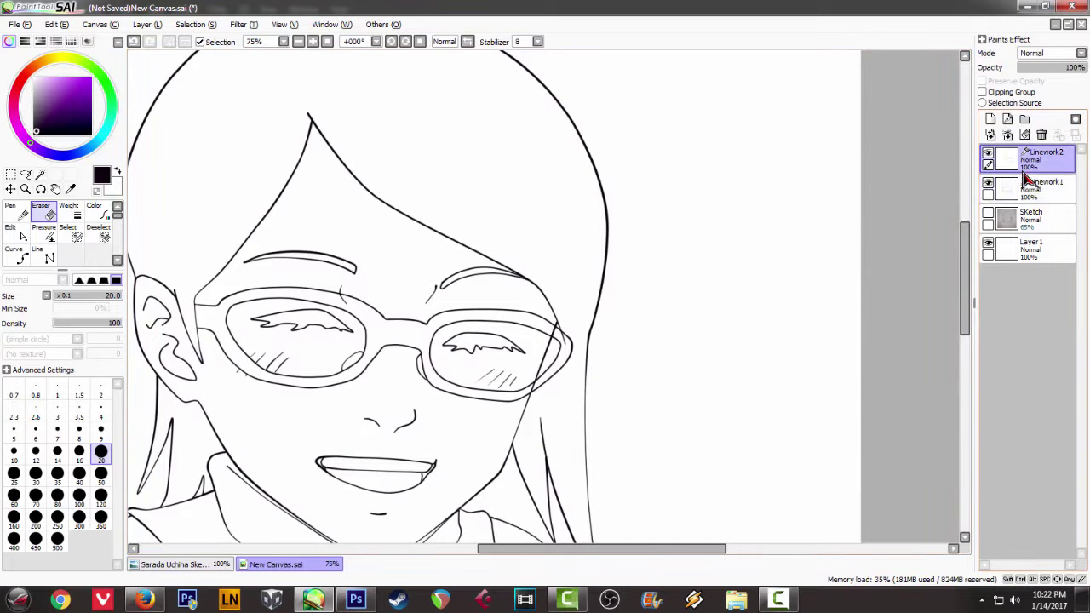
{"action": "scroll", "coordinate": [753, 271], "scroll_direction": "down", "scroll_amount": 2}
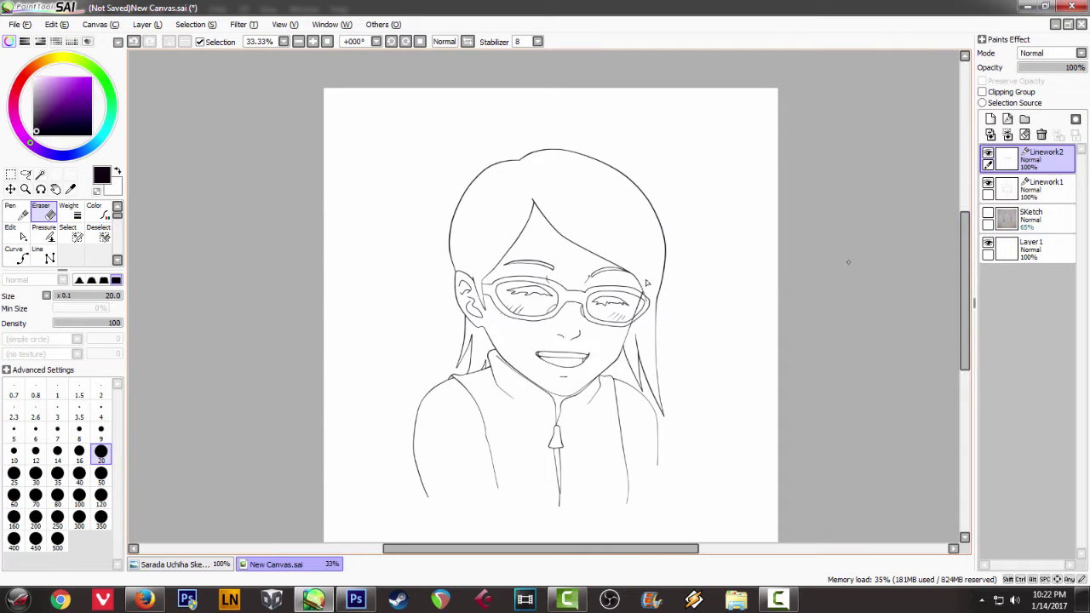
{"action": "scroll", "coordinate": [679, 298], "scroll_direction": "up", "scroll_amount": 6}
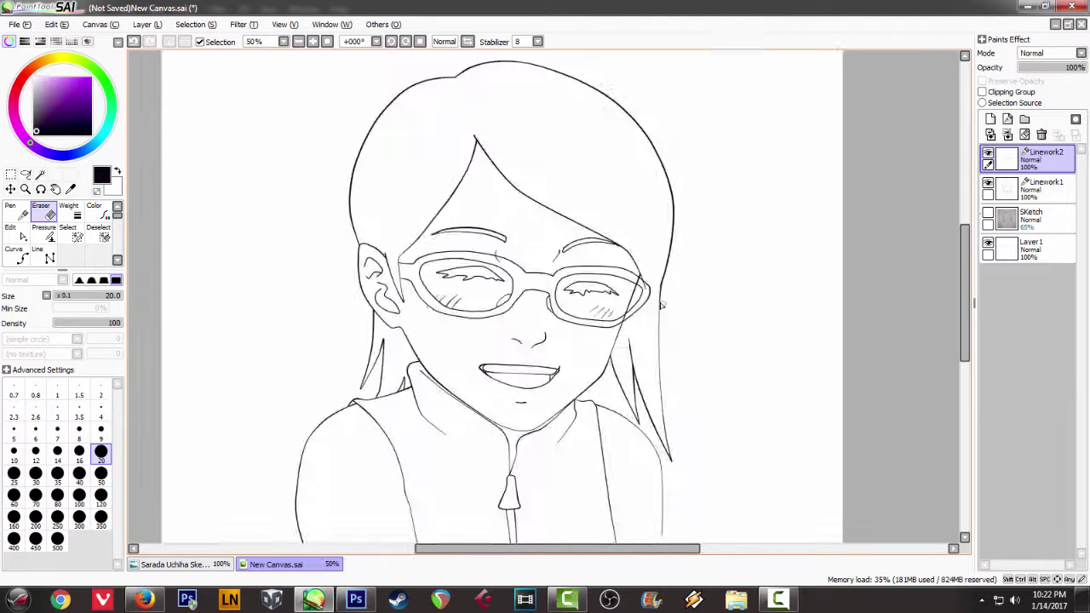
{"action": "scroll", "coordinate": [658, 250], "scroll_direction": "up", "scroll_amount": 1}
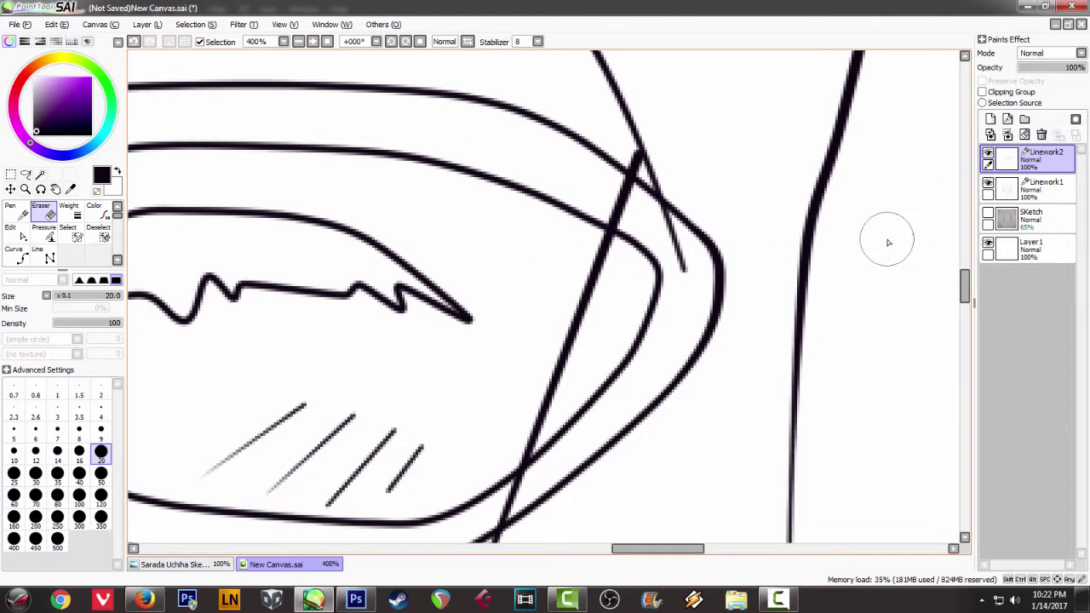
{"action": "left_click", "coordinate": [1022, 189]}
{"action": "mouse_move", "coordinate": [663, 203]}
{"action": "left_mouse_down"}
{"action": "mouse_move", "coordinate": [683, 260]}
{"action": "mouse_move", "coordinate": [685, 239]}
{"action": "mouse_move", "coordinate": [664, 236]}
{"action": "mouse_move", "coordinate": [663, 248]}
{"action": "mouse_move", "coordinate": [648, 228]}
{"action": "mouse_move", "coordinate": [678, 264]}
{"action": "left_mouse_up"}
{"action": "key", "text": "ctrl+z"}
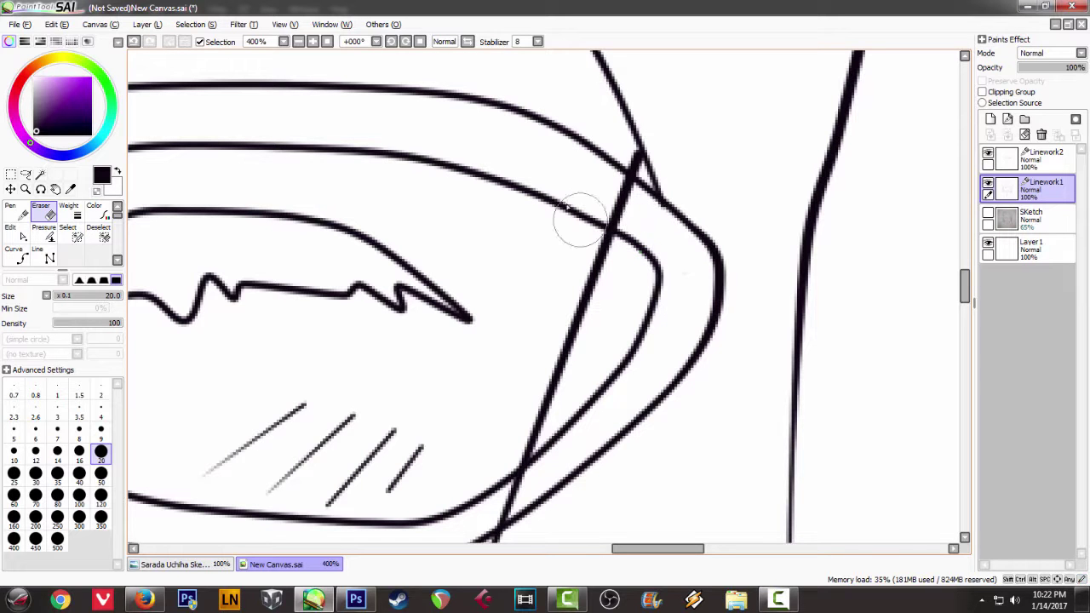
Step: On Linework1, erase the face outline segments that cross the right lens's frame at its upper and lower edges
{"action": "left_click_drag", "start_coordinate": [594, 187], "coordinate": [626, 209]}
{"action": "left_click_drag", "start_coordinate": [663, 357], "coordinate": [752, 163]}
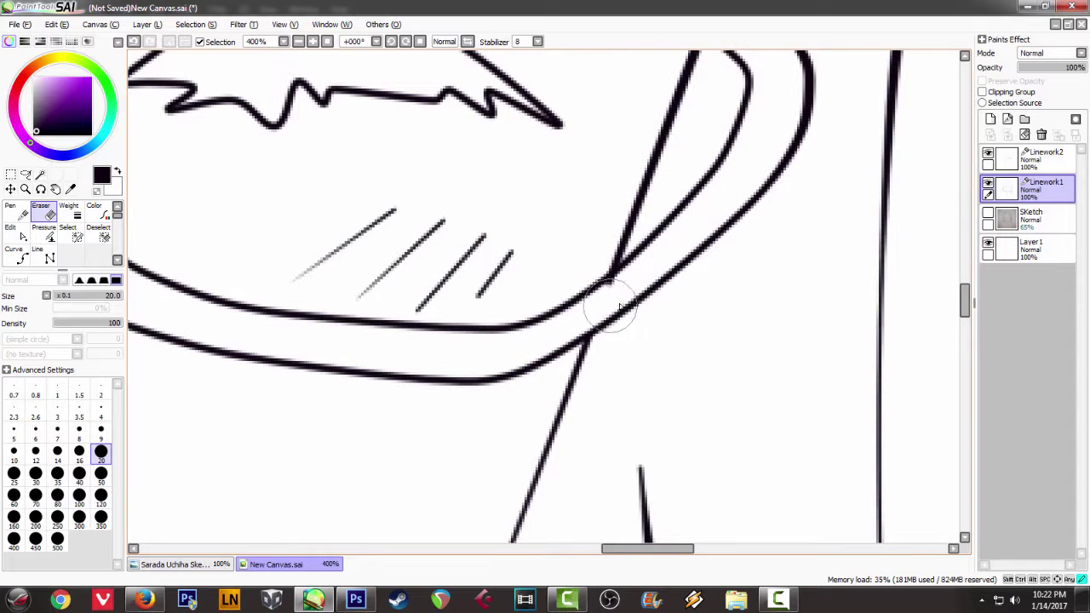
{"action": "scroll", "coordinate": [715, 331], "scroll_direction": "down", "scroll_amount": 3}
{"action": "scroll", "coordinate": [719, 331], "scroll_direction": "down", "scroll_amount": 1}
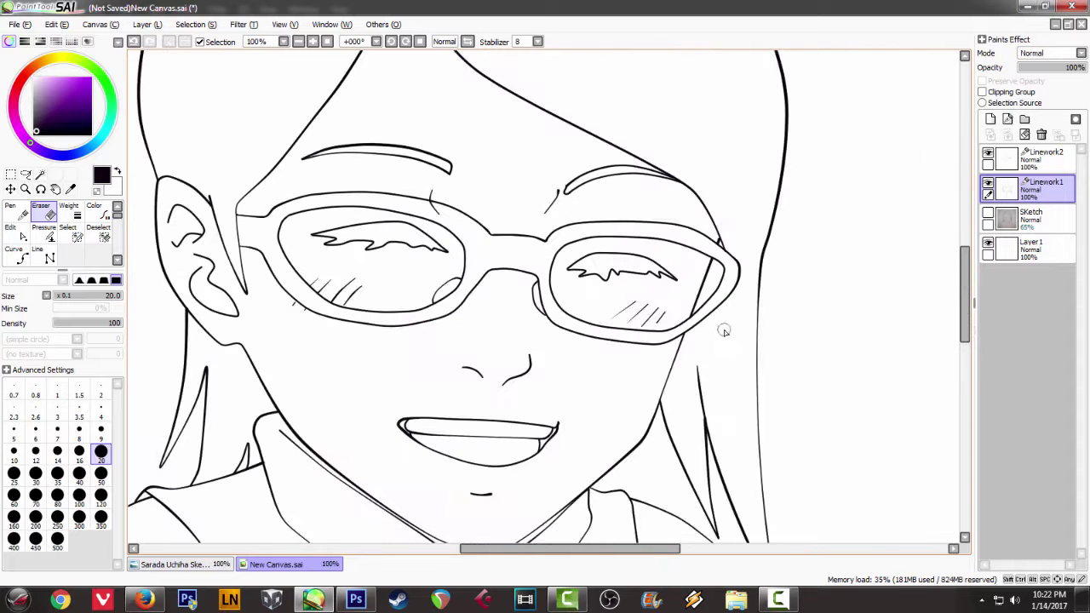
Step: Erase the part of the short line below the left eyebrow that overlaps the left lens's upper frame
{"action": "scroll", "coordinate": [443, 223], "scroll_direction": "up", "scroll_amount": 4}
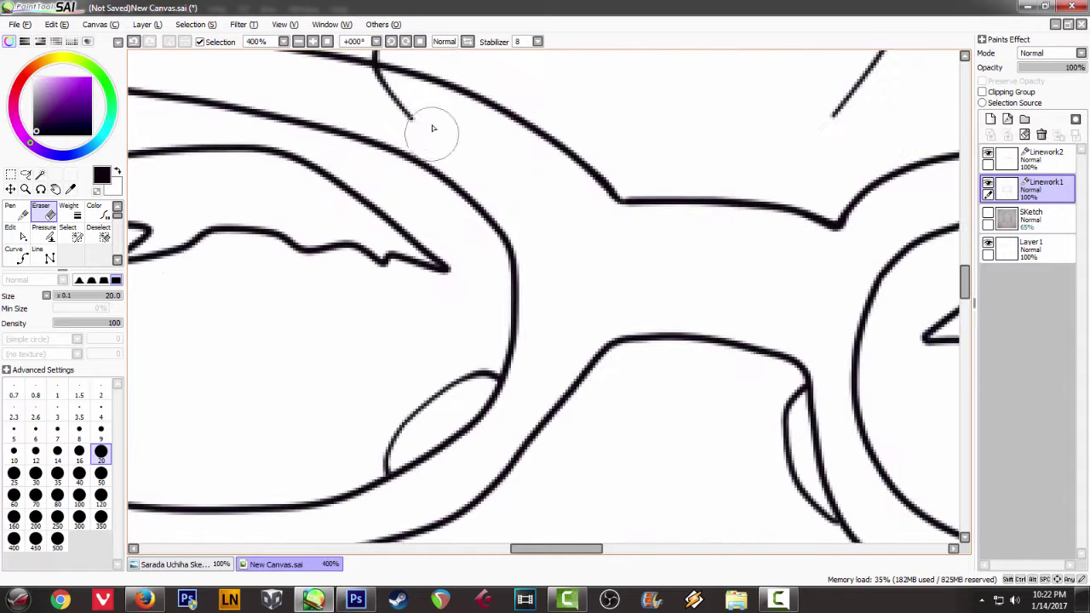
{"action": "left_click_drag", "start_coordinate": [468, 189], "coordinate": [489, 183]}
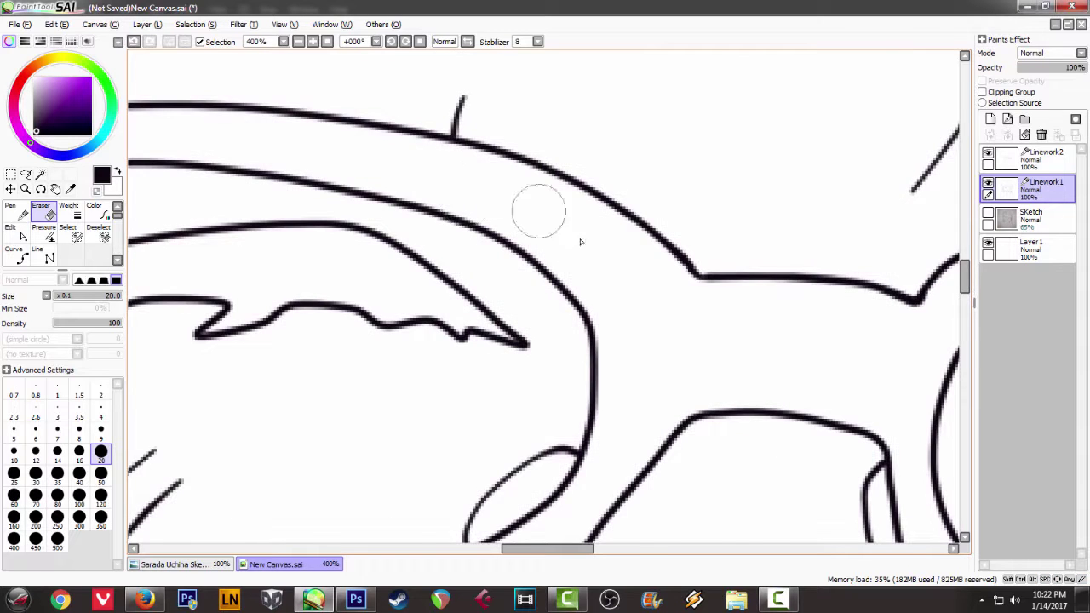
{"action": "scroll", "coordinate": [647, 272], "scroll_direction": "down", "scroll_amount": 4}
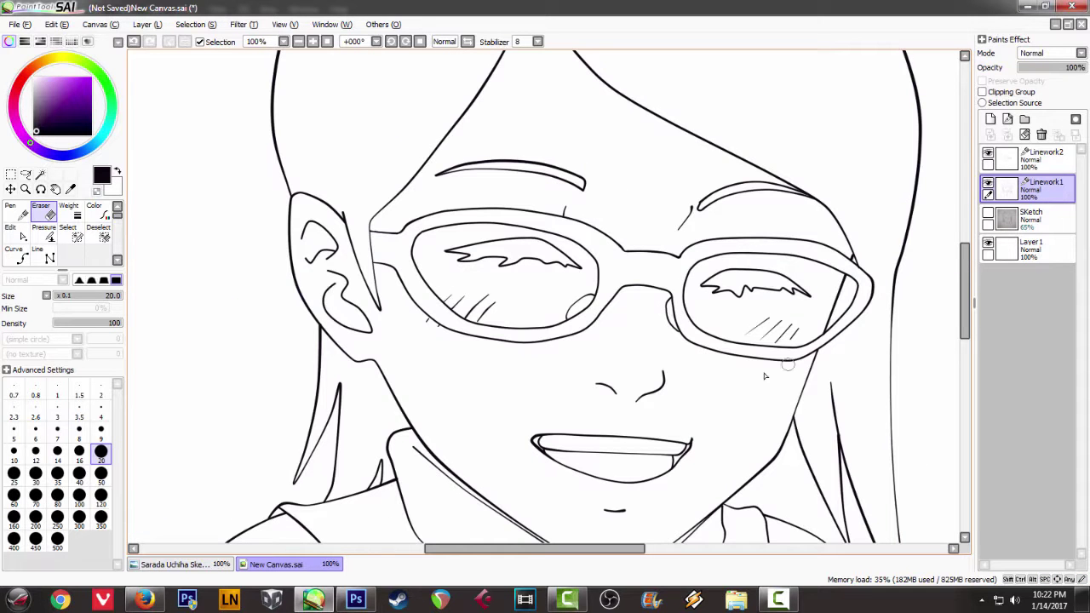
{"action": "scroll", "coordinate": [719, 381], "scroll_direction": "down", "scroll_amount": 1}
Step: Transfer the glasses strokes from Linework2 down into Linework1 and delete the emptied Linework2 layer
{"action": "scroll", "coordinate": [508, 255], "scroll_direction": "up", "scroll_amount": 4}
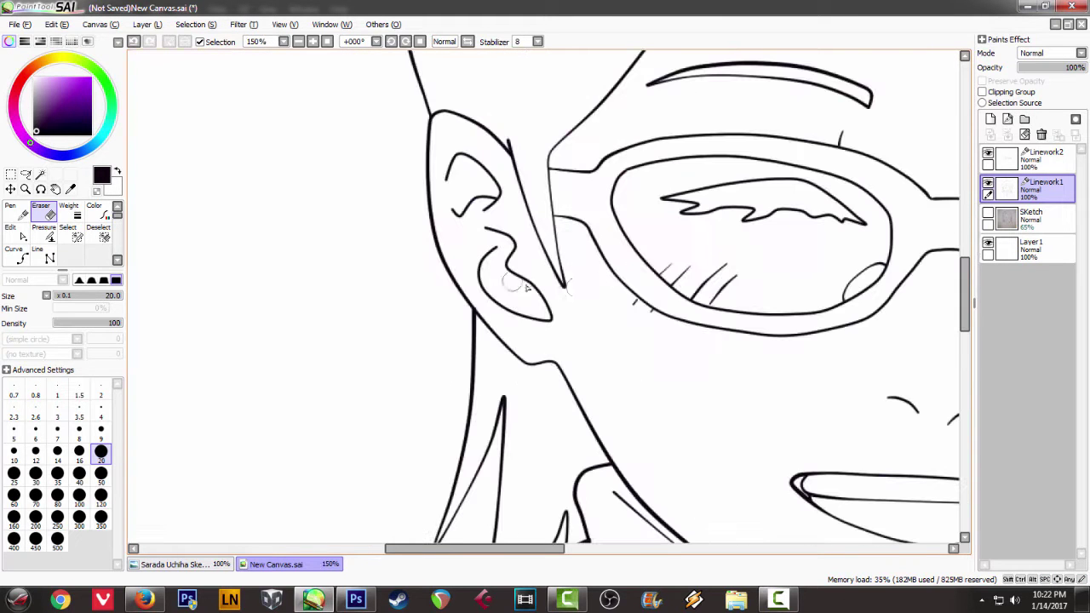
{"action": "left_click", "coordinate": [1035, 158]}
{"action": "left_click_drag", "start_coordinate": [741, 253], "coordinate": [619, 194]}
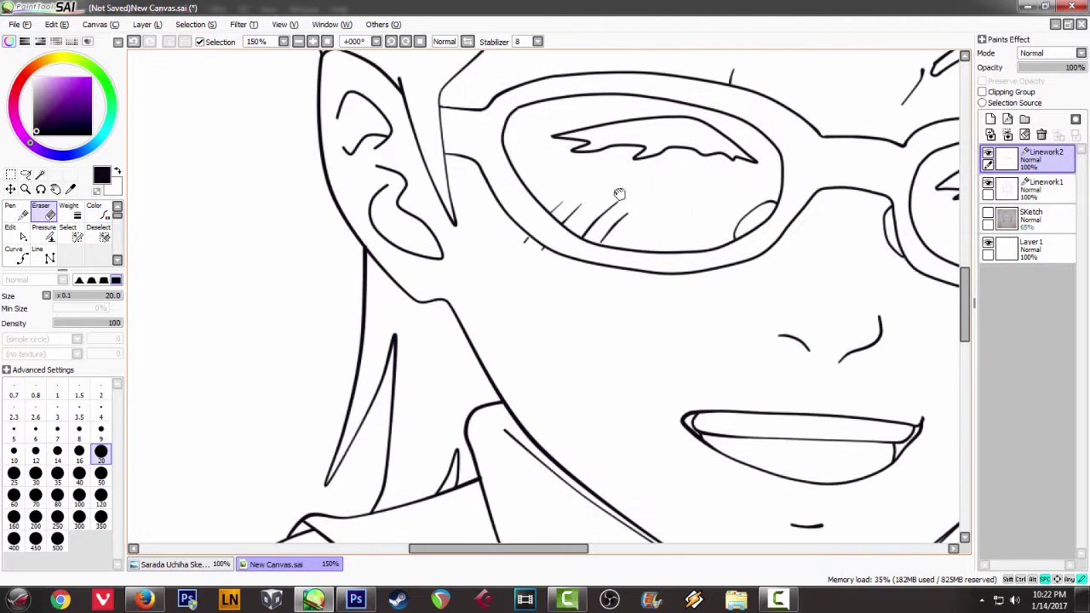
{"action": "left_click", "coordinate": [1032, 188], "text": "ctrl"}
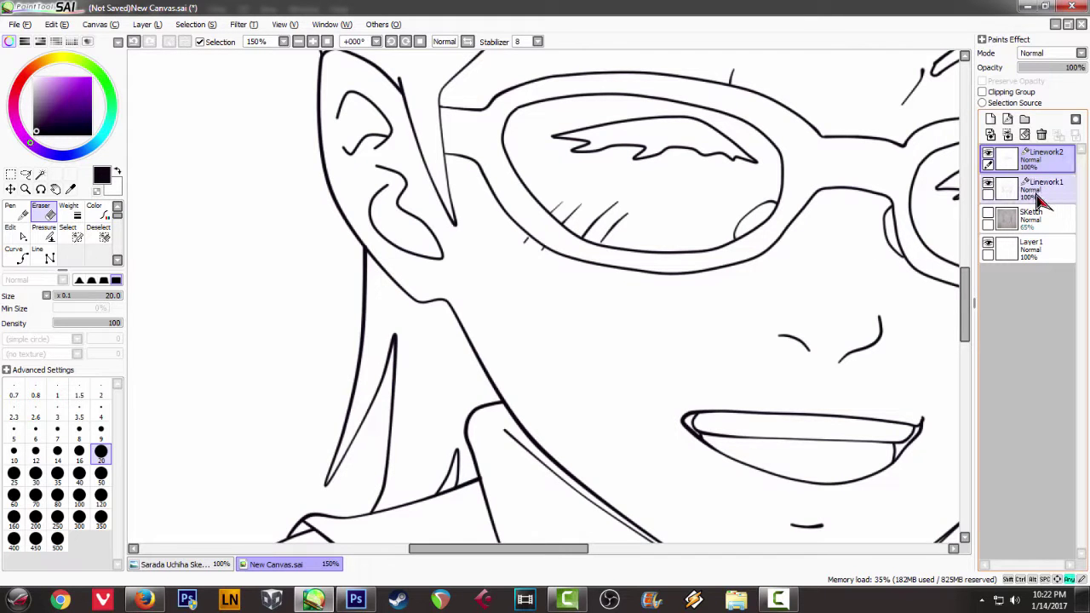
{"action": "left_click", "coordinate": [1041, 167]}
{"action": "scroll", "coordinate": [852, 222], "scroll_direction": "down", "scroll_amount": 2}
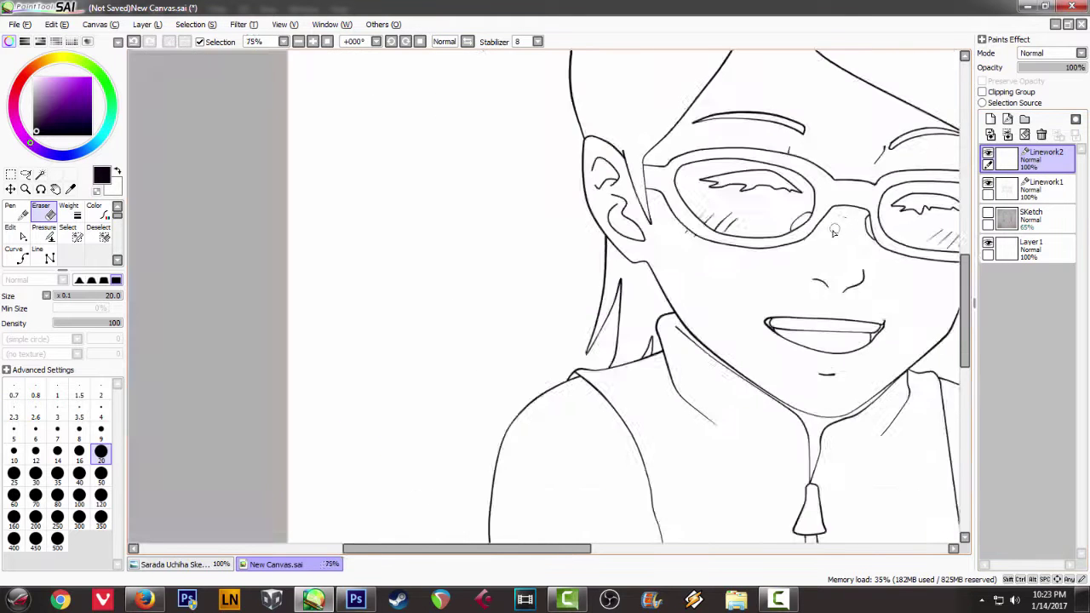
{"action": "scroll", "coordinate": [835, 228], "scroll_direction": "up", "scroll_amount": 1}
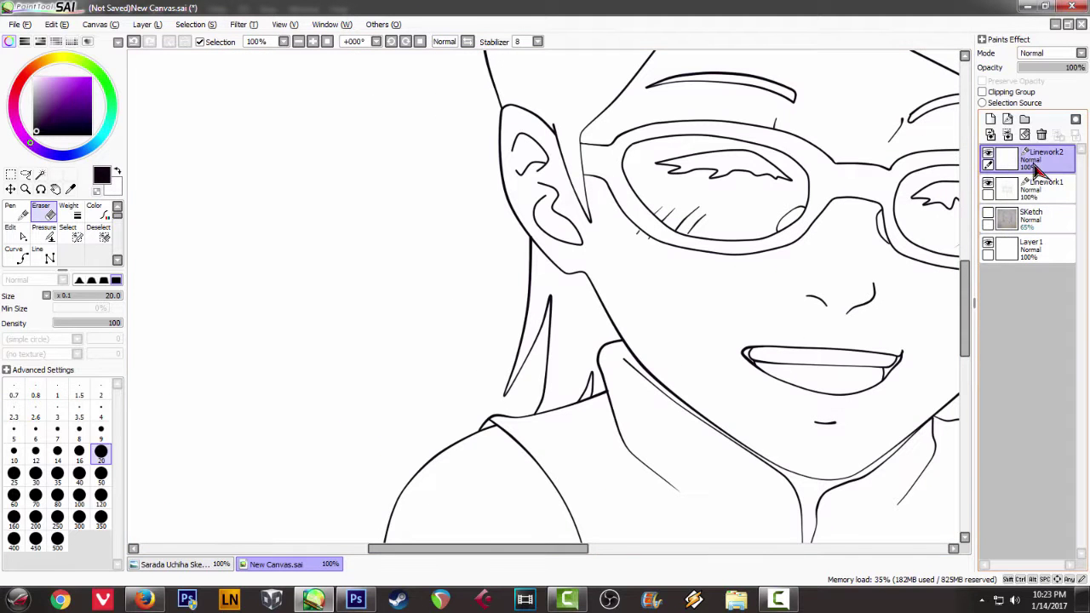
{"action": "left_click", "coordinate": [1041, 135]}
{"action": "key", "text": "ctrl+minus"}
{"action": "key", "text": "ctrl+minus"}
{"action": "key", "text": "ctrl+minus"}
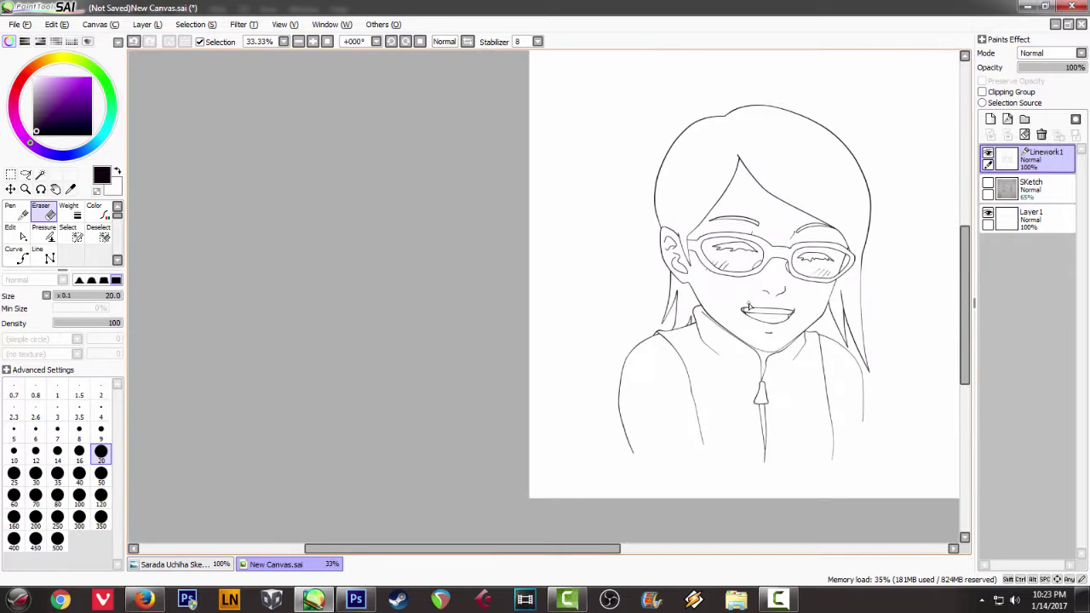
Step: Draw a short size 3 curve joining the left jaw line to the thin inner collar line below it
{"action": "scroll", "coordinate": [745, 305], "scroll_direction": "up", "scroll_amount": 5}
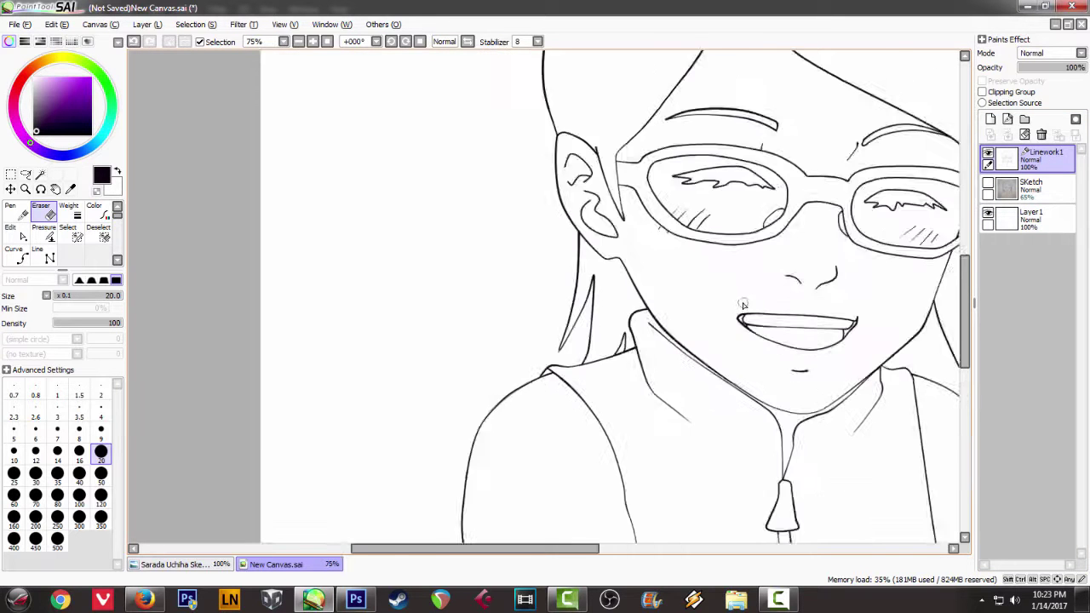
{"action": "left_click", "coordinate": [15, 256]}
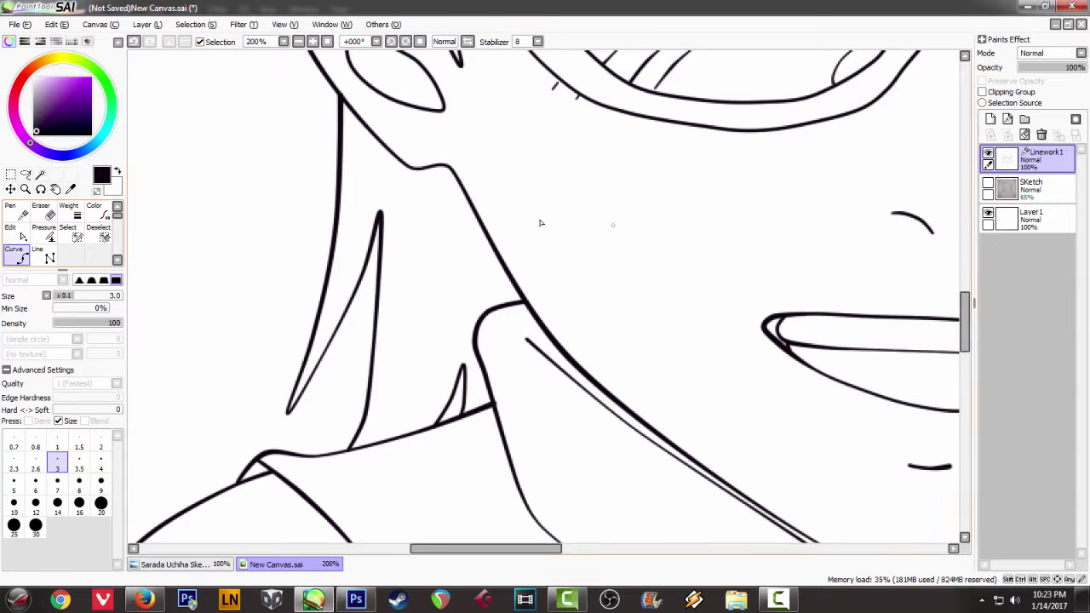
{"action": "scroll", "coordinate": [812, 322], "scroll_direction": "down", "scroll_amount": 1}
{"action": "scroll", "coordinate": [743, 330], "scroll_direction": "up", "scroll_amount": 4}
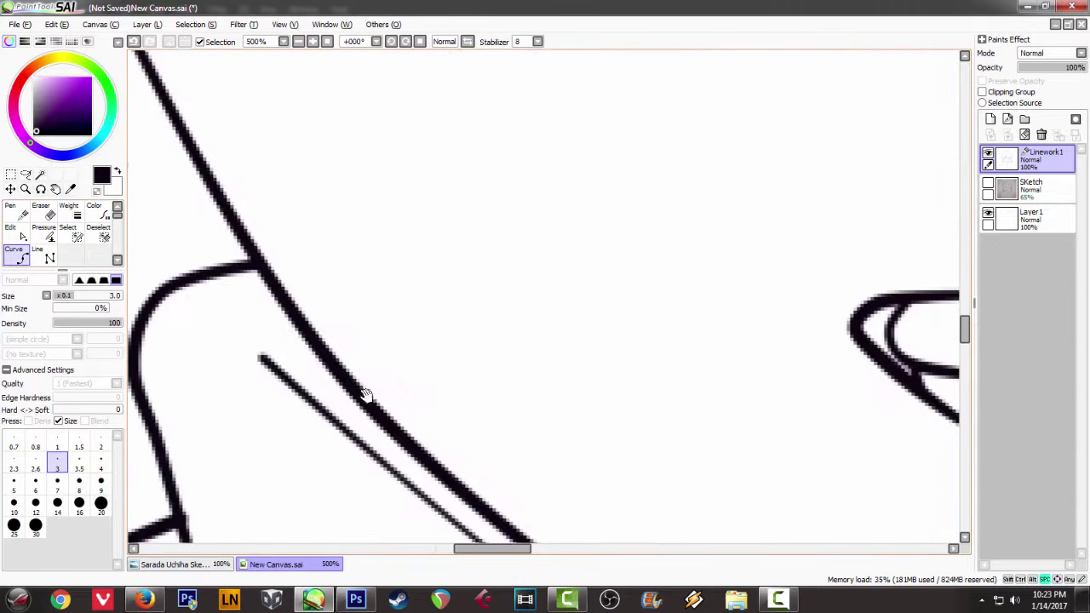
{"action": "left_click_drag", "start_coordinate": [368, 399], "coordinate": [453, 281]}
{"action": "left_click", "coordinate": [450, 293]}
{"action": "left_click", "coordinate": [442, 319]}
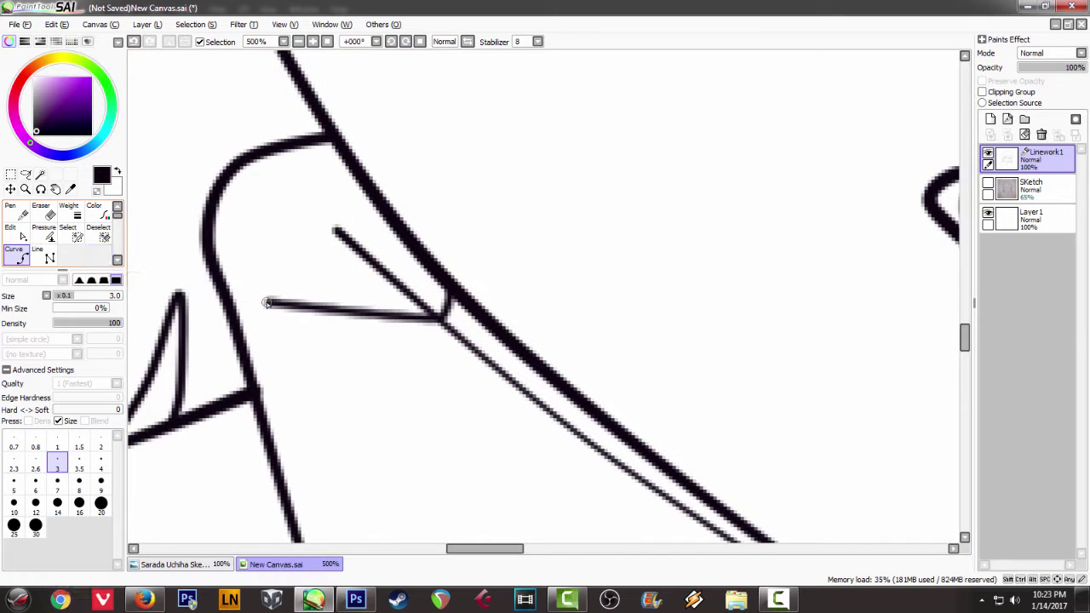
{"action": "key", "text": "Return"}
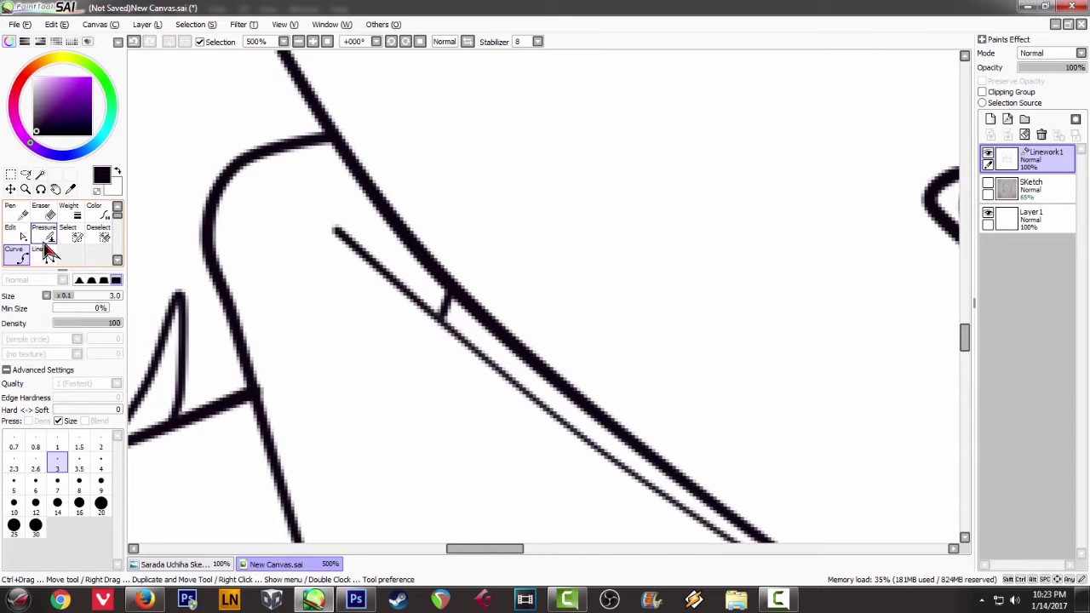
Step: Adjust the pressure of the short connecting curve, thinning its collar end and thickening its jaw end
{"action": "left_click", "coordinate": [44, 234]}
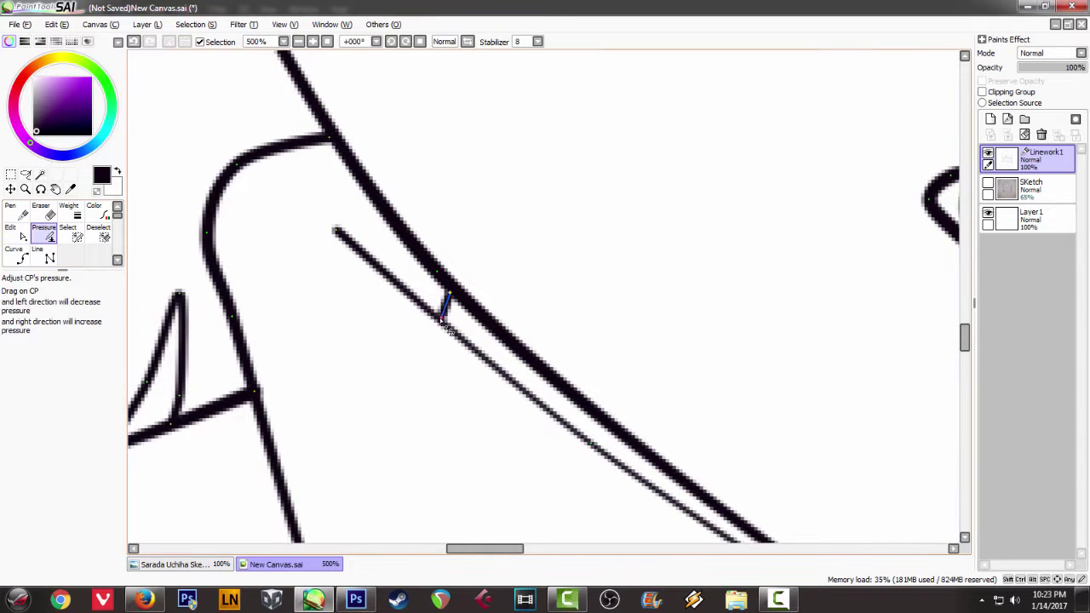
{"action": "mouse_move", "coordinate": [441, 320]}
{"action": "left_mouse_down"}
{"action": "mouse_move", "coordinate": [521, 299]}
{"action": "mouse_move", "coordinate": [207, 323]}
{"action": "left_mouse_up"}
{"action": "mouse_move", "coordinate": [458, 302]}
{"action": "left_mouse_down"}
{"action": "mouse_move", "coordinate": [382, 299]}
{"action": "mouse_move", "coordinate": [523, 290]}
{"action": "left_mouse_up"}
{"action": "scroll", "coordinate": [513, 299], "scroll_direction": "down", "scroll_amount": 8}
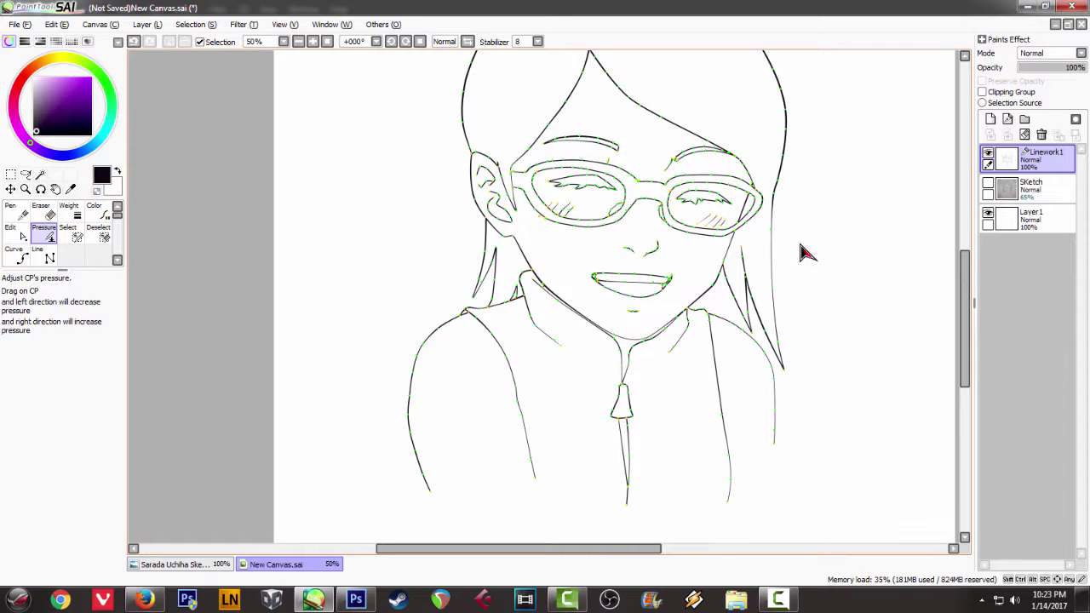
{"action": "left_click", "coordinate": [20, 263]}
{"action": "key", "text": "minus"}
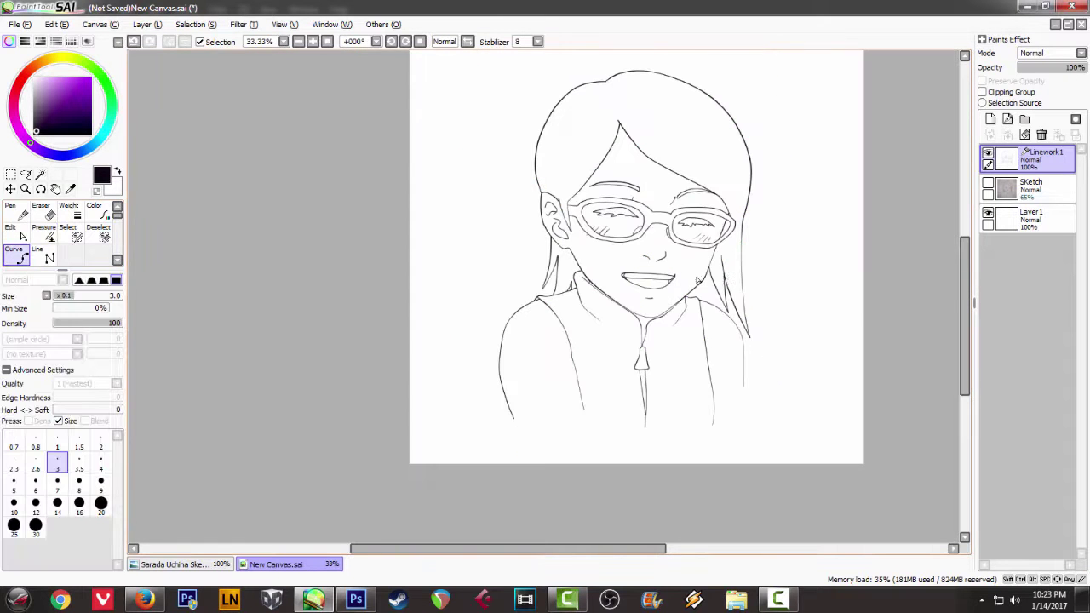
Step: Rename the Linework1 layer so that its name starts with "Mouse Lin"
{"action": "double_click", "coordinate": [1049, 155]}
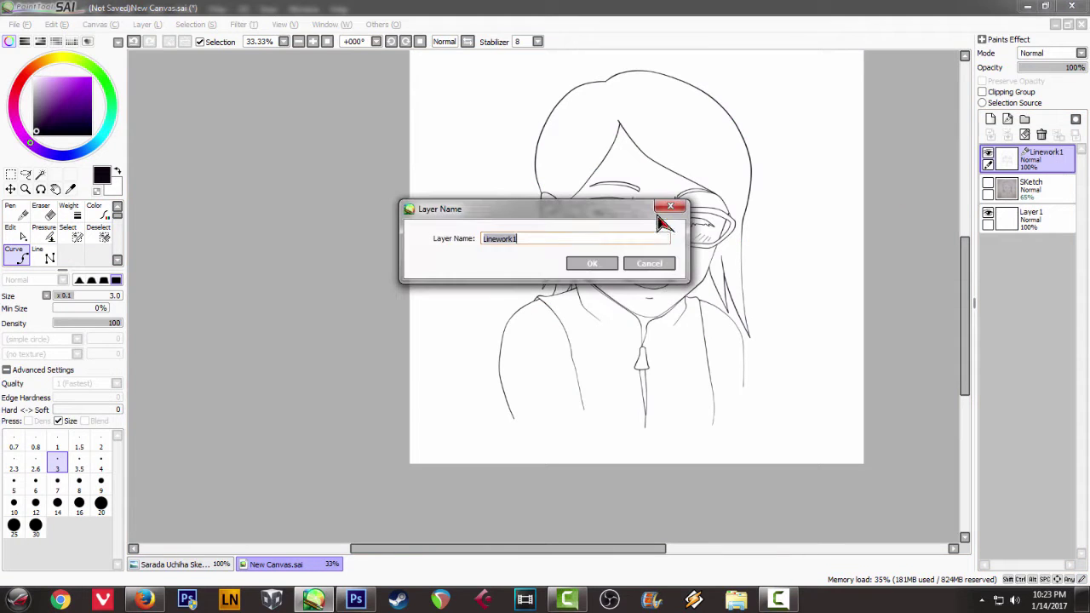
{"action": "left_click", "coordinate": [550, 238]}
{"action": "double_click", "coordinate": [550, 238]}
{"action": "type", "text": "Mouse"}
{"action": "key", "text": "Return"}
{"action": "scroll", "coordinate": [795, 274], "scroll_direction": "down", "scroll_amount": 2}
{"action": "scroll", "coordinate": [785, 292], "scroll_direction": "up", "scroll_amount": 2}
{"action": "scroll", "coordinate": [755, 291], "scroll_direction": "up", "scroll_amount": 1}
{"action": "left_click_drag", "start_coordinate": [756, 291], "coordinate": [618, 344]}
{"action": "scroll", "coordinate": [677, 316], "scroll_direction": "down", "scroll_amount": 1}
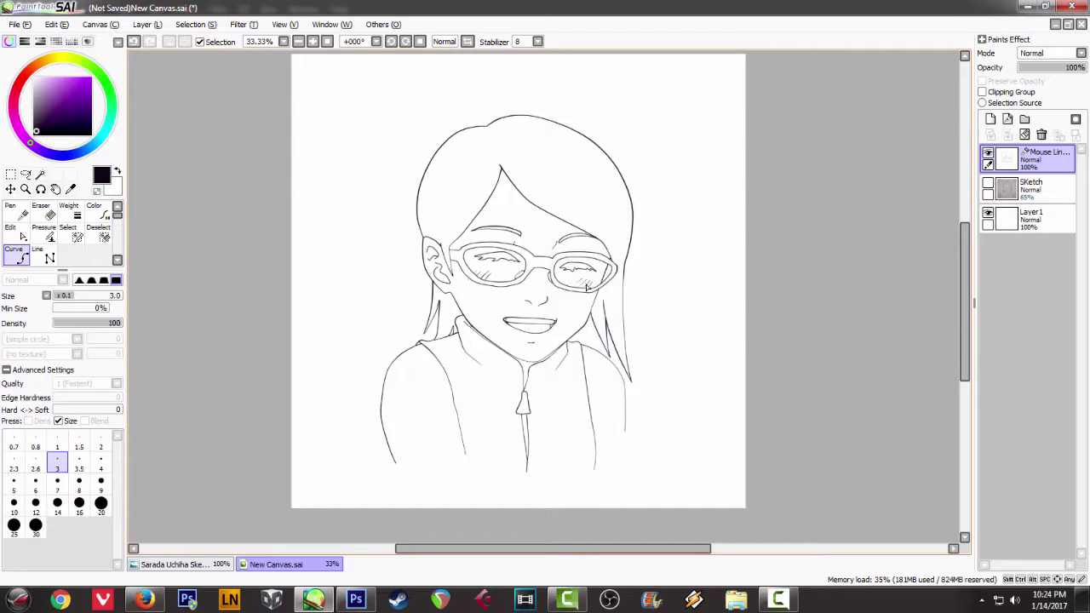
{"action": "scroll", "coordinate": [472, 423], "scroll_direction": "up", "scroll_amount": 1}
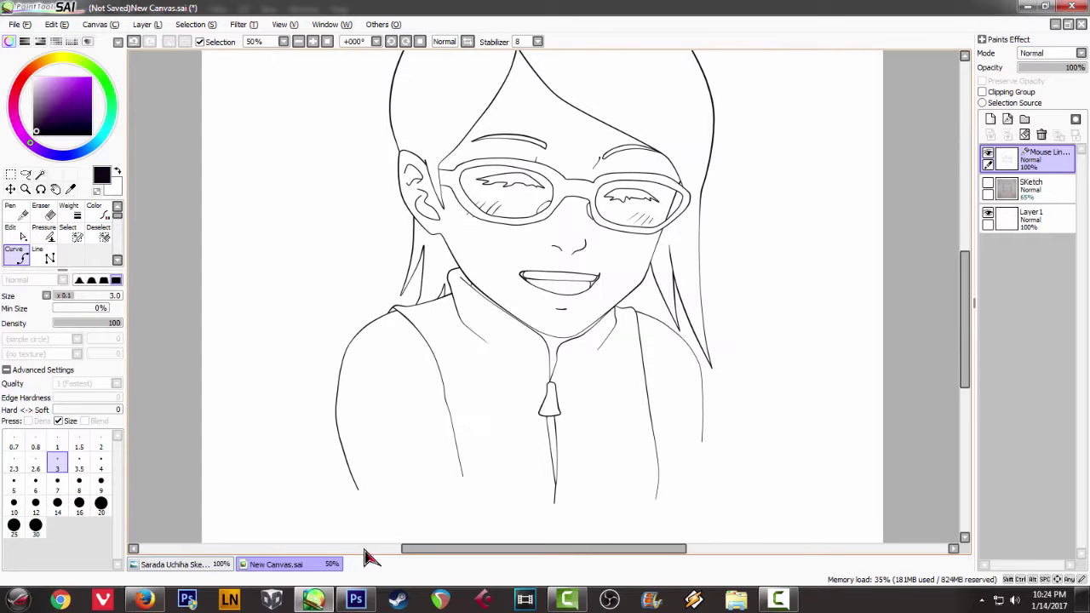
Step: Switch to Photoshop and add a new empty layer above the Sketch layer
{"action": "left_click", "coordinate": [356, 600]}
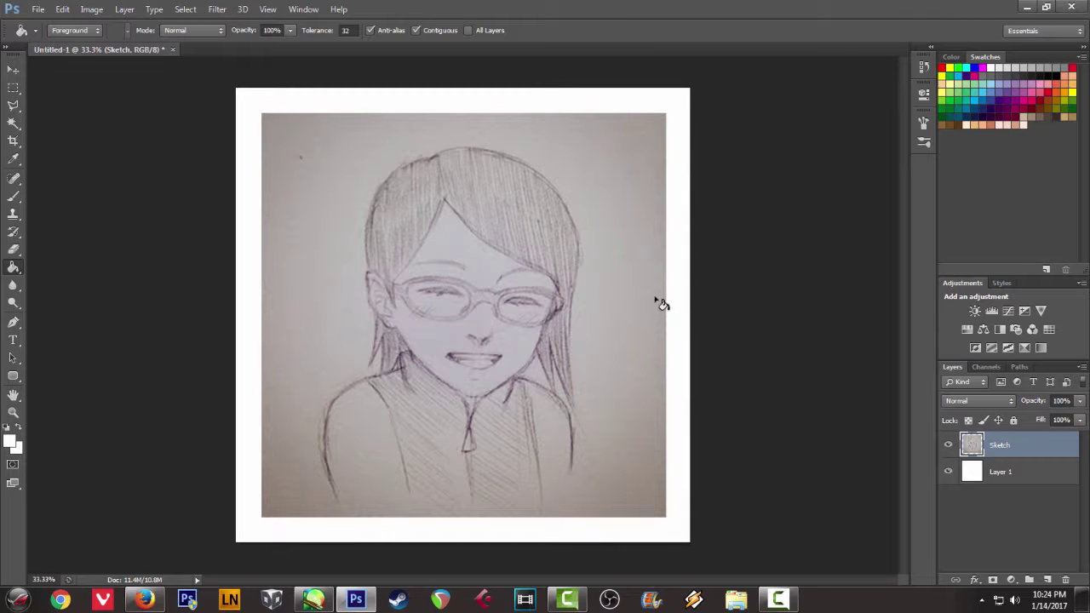
{"action": "key", "text": "ctrl+shift+n"}
{"action": "key", "text": "Return"}
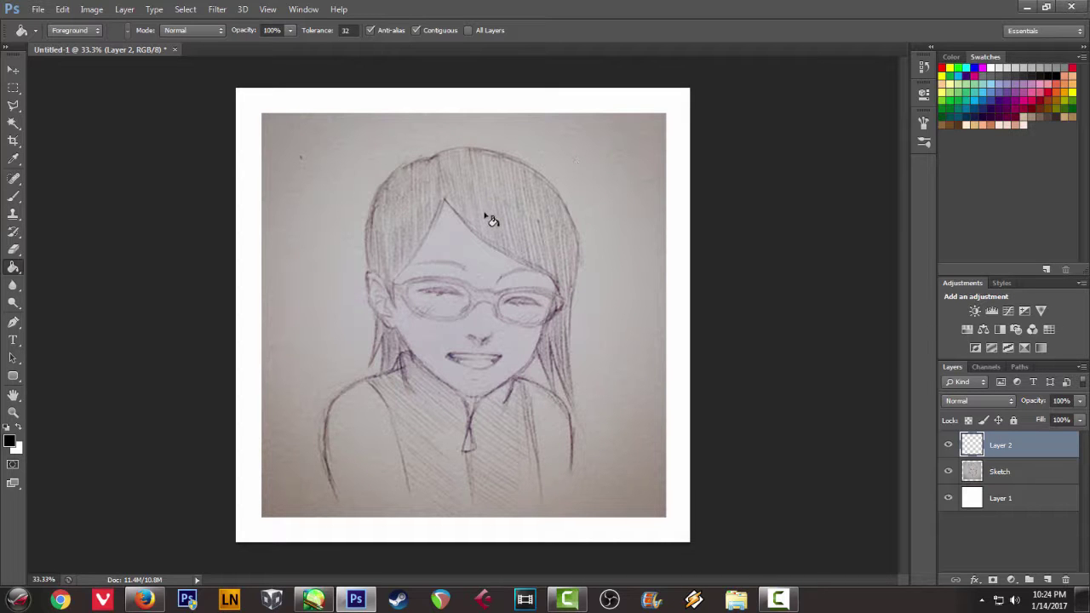
Step: Choose the Brush tool and set the hard round brush's size to 3 px
{"action": "left_click", "coordinate": [16, 197]}
{"action": "left_click", "coordinate": [924, 143]}
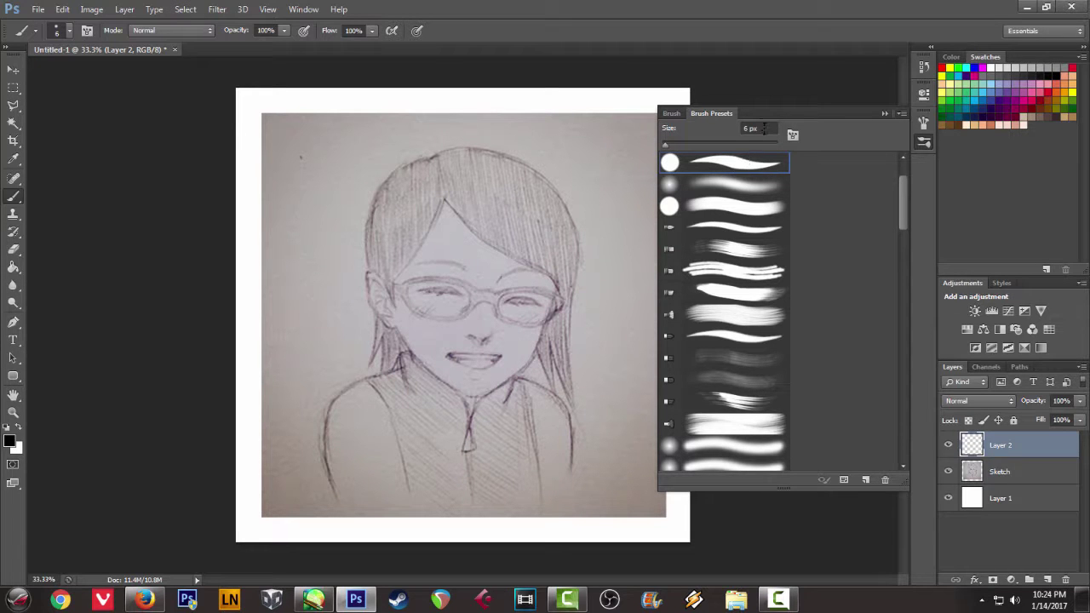
{"action": "left_click", "coordinate": [763, 127]}
{"action": "type", "text": "3"}
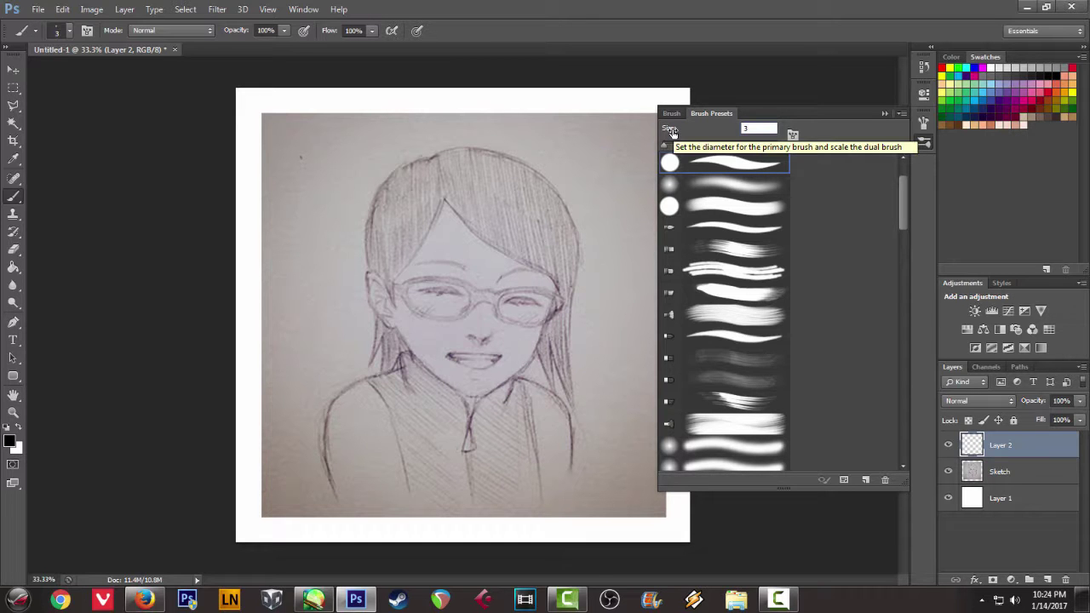
{"action": "key", "text": "Return"}
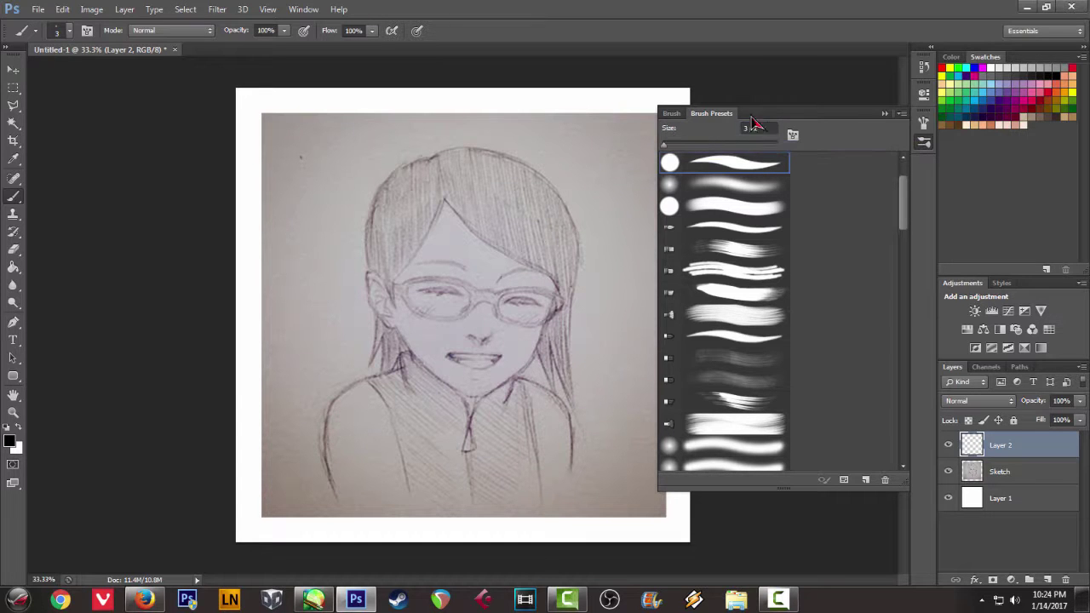
Step: Switch to PaintTool SAI to check the Curve tool's brush size, and return to Photoshop
{"action": "left_click", "coordinate": [313, 599]}
{"action": "left_click", "coordinate": [21, 258]}
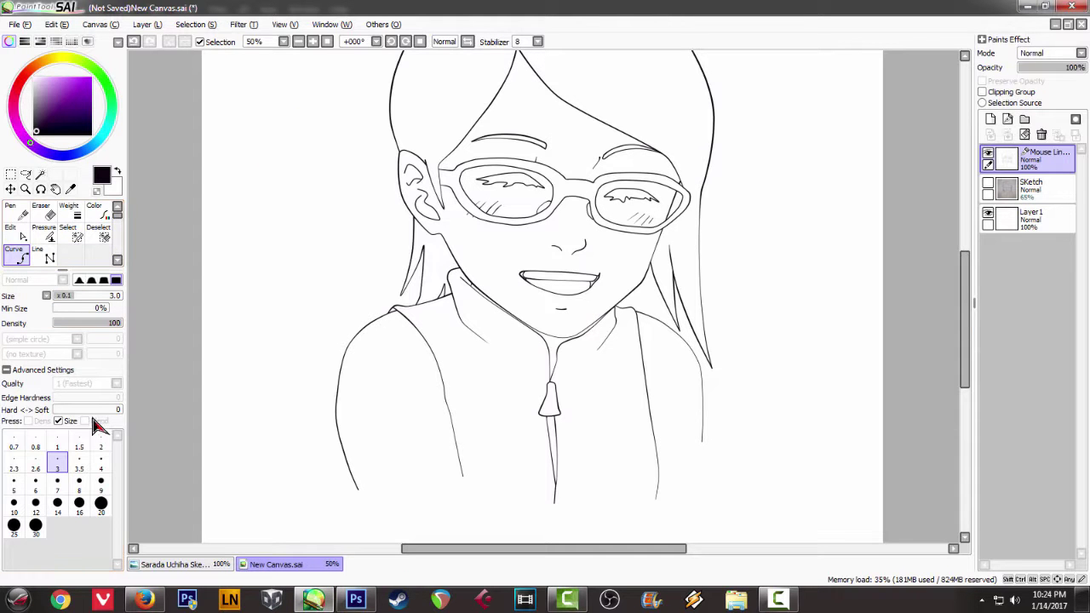
{"action": "left_click", "coordinate": [1021, 7]}
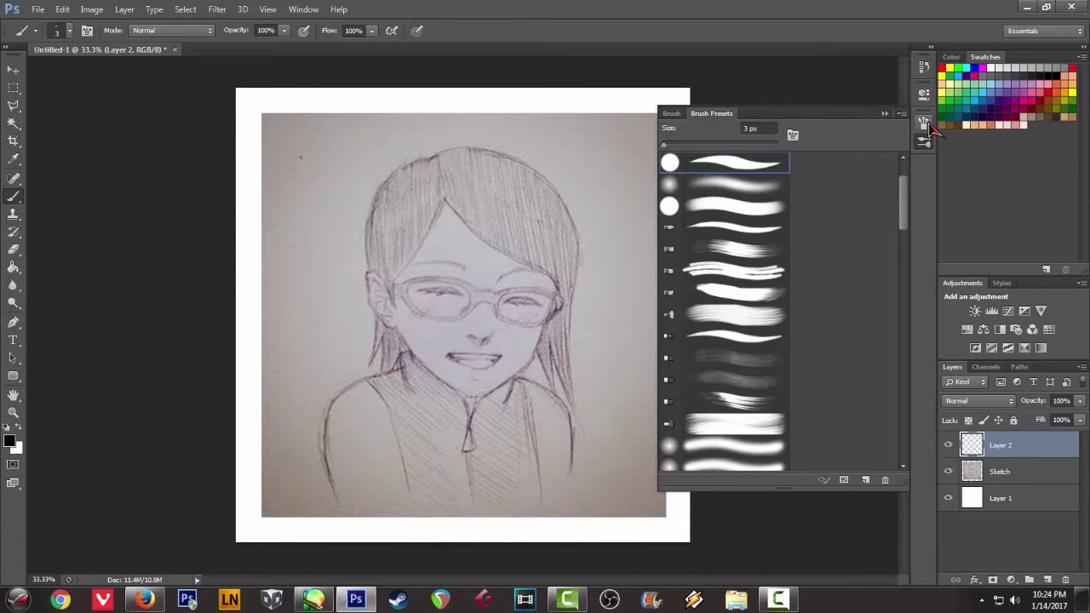
Step: Close the brush presets and activate the standard Pen tool for drawing paths
{"action": "left_click", "coordinate": [885, 113]}
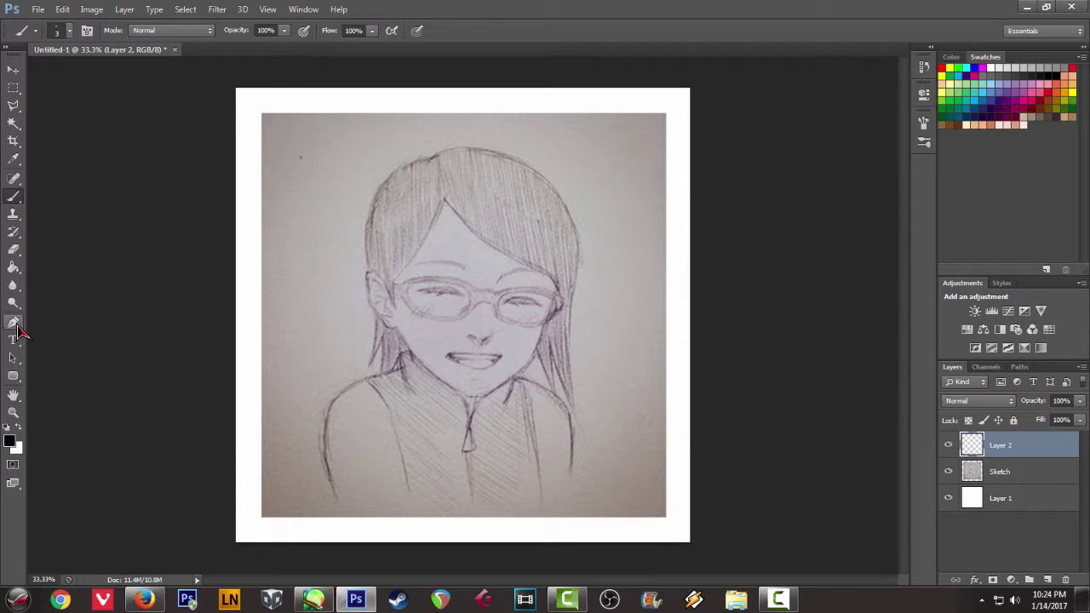
{"action": "left_click", "coordinate": [17, 329]}
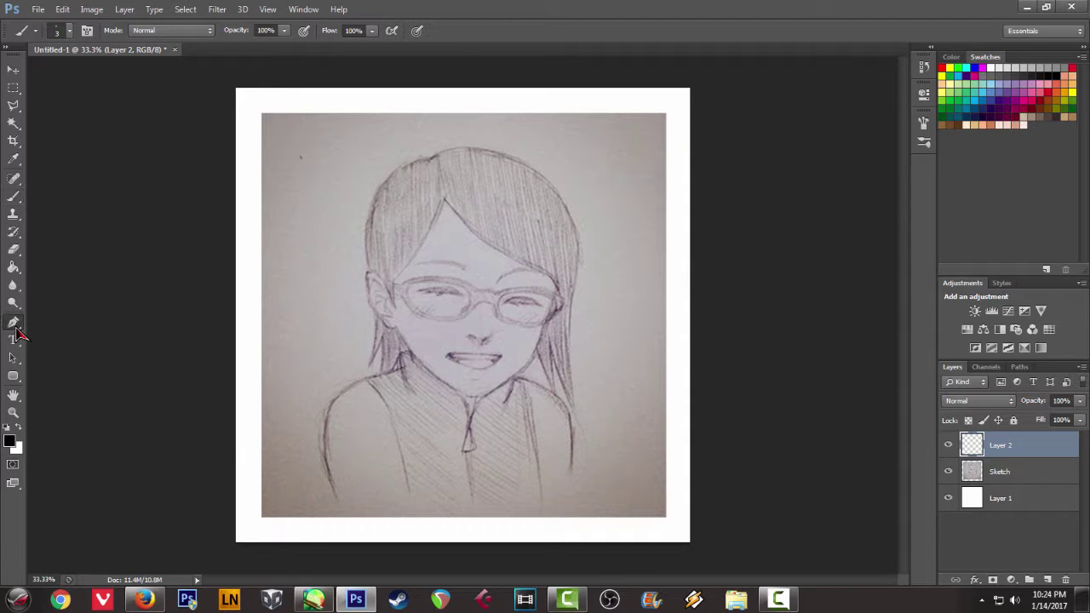
{"action": "left_click", "coordinate": [59, 323]}
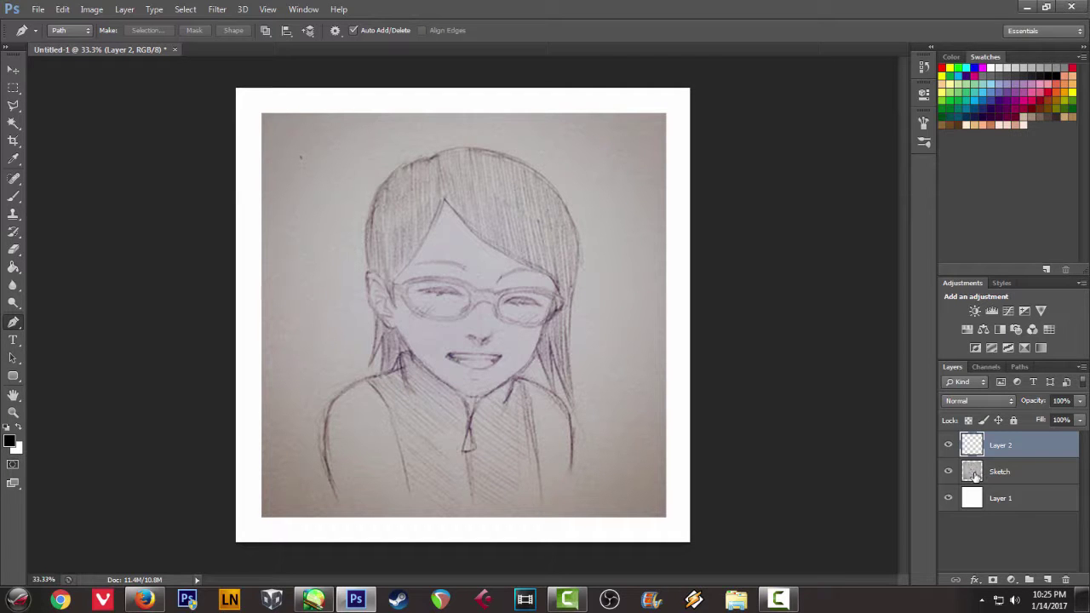
Step: Lower the Sketch layer's opacity to 58% and make Layer 2 the active layer for tracing
{"action": "left_click", "coordinate": [975, 475]}
{"action": "left_click", "coordinate": [1079, 401]}
{"action": "left_click", "coordinate": [1028, 426]}
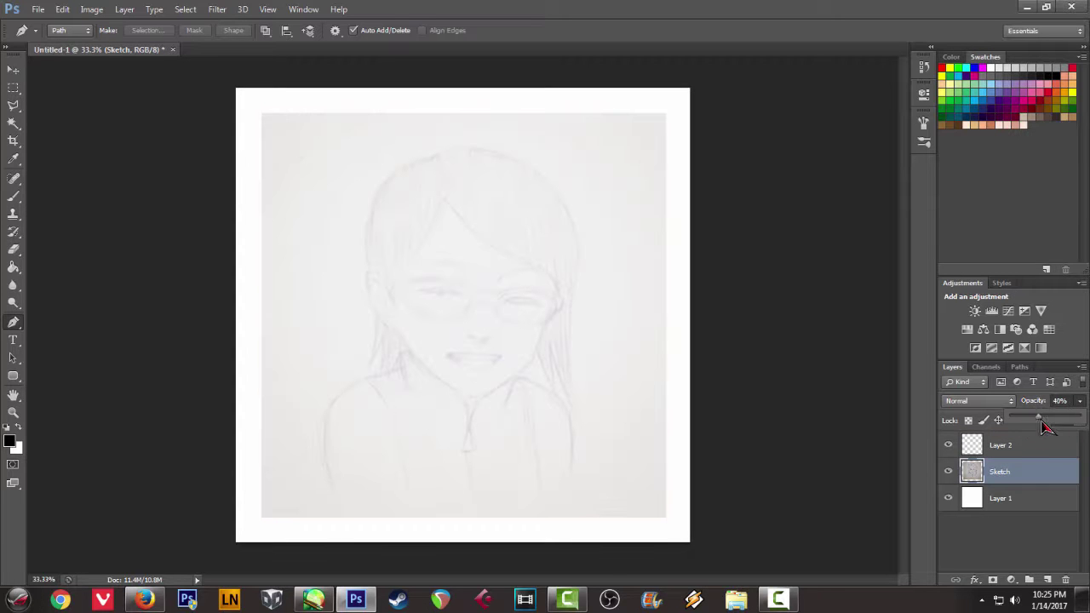
{"action": "left_click_drag", "start_coordinate": [1070, 423], "coordinate": [1055, 426]}
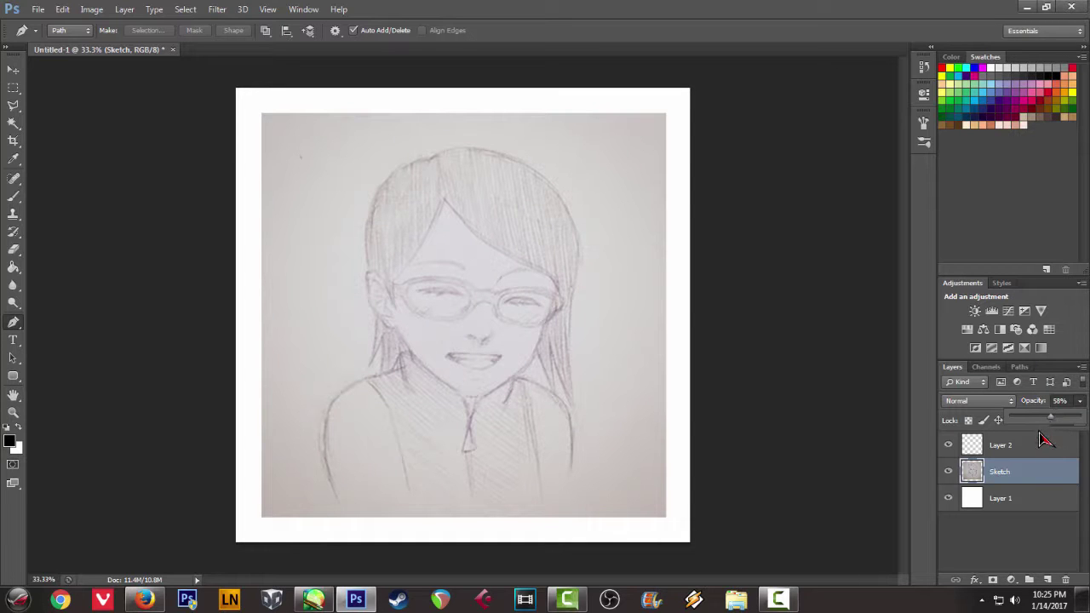
{"action": "left_click", "coordinate": [983, 453]}
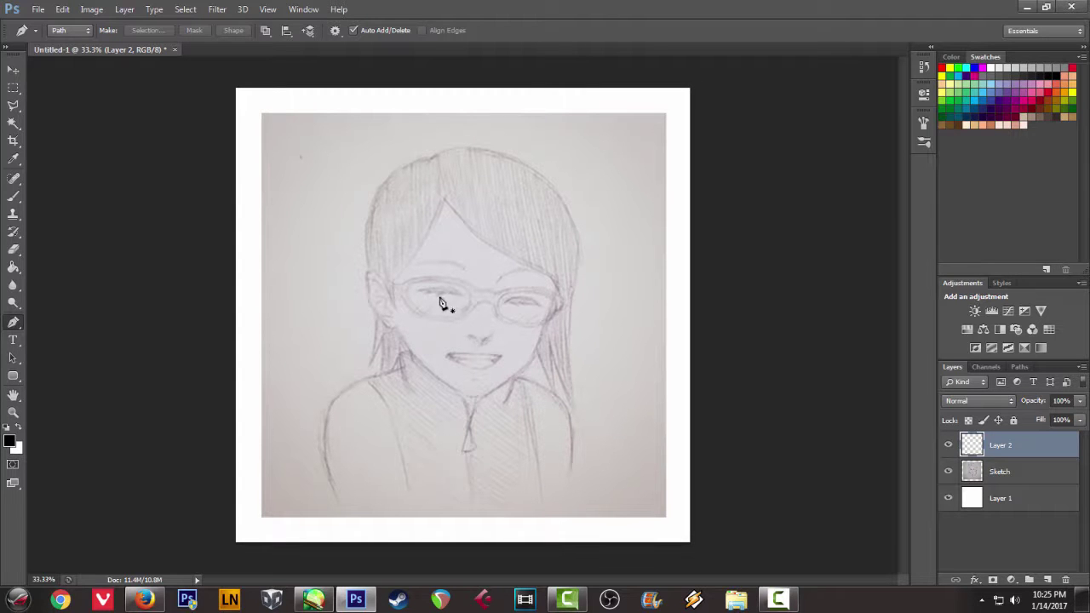
Step: Try to trace the left outer hair contour from the crown down to the ear with a pen path and stroke it
{"action": "scroll", "coordinate": [439, 283], "scroll_direction": "up", "scroll_amount": 5}
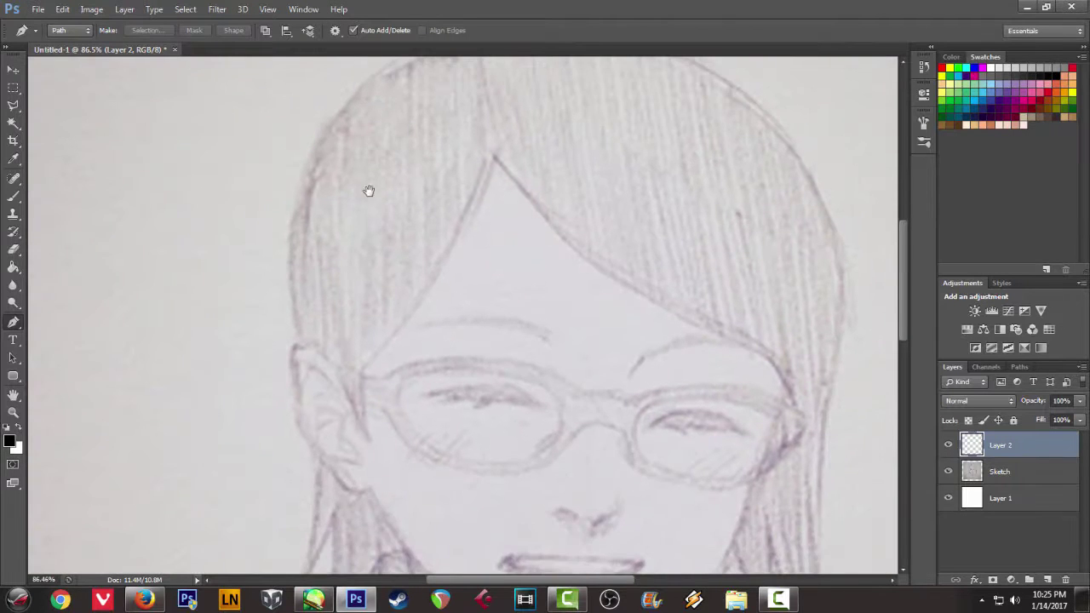
{"action": "scroll", "coordinate": [380, 192], "scroll_direction": "up", "scroll_amount": 2}
{"action": "left_click", "coordinate": [454, 122]}
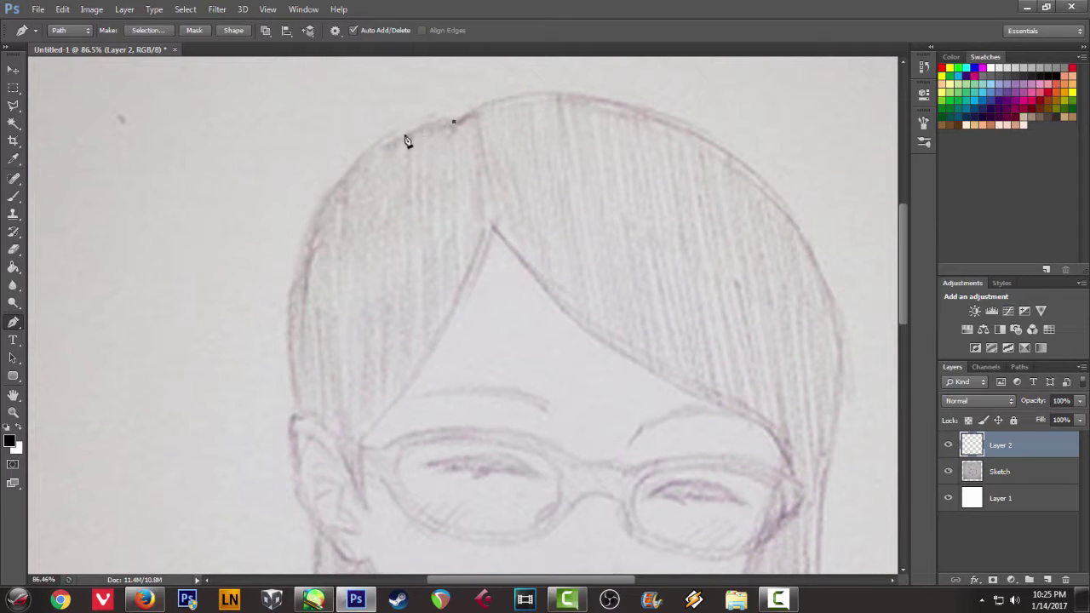
{"action": "left_click_drag", "start_coordinate": [293, 304], "coordinate": [280, 355]}
{"action": "key", "text": "ctrl+alt+z"}
{"action": "key", "text": "ctrl+alt+z"}
{"action": "left_click_drag", "start_coordinate": [300, 415], "coordinate": [334, 513]}
{"action": "left_click_drag", "start_coordinate": [404, 216], "coordinate": [405, 405]}
{"action": "key", "text": "ctrl+z"}
{"action": "left_click_drag", "start_coordinate": [301, 420], "coordinate": [355, 500]}
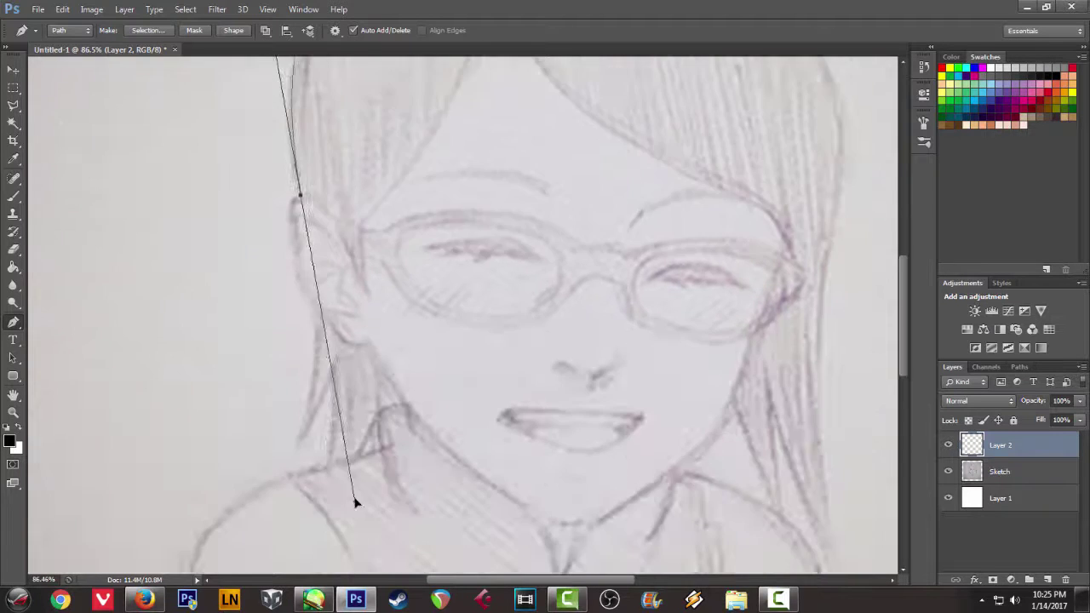
{"action": "left_click_drag", "start_coordinate": [373, 129], "coordinate": [338, 298]}
{"action": "right_click", "coordinate": [356, 252]}
{"action": "left_click", "coordinate": [417, 343]}
{"action": "key", "text": "Escape"}
{"action": "right_click", "coordinate": [407, 195]}
{"action": "left_click", "coordinate": [467, 295]}
{"action": "left_click", "coordinate": [629, 209]}
{"action": "key", "text": "ctrl+alt+z"}
{"action": "key", "text": "ctrl+alt+z"}
{"action": "key", "text": "ctrl+alt+z"}
Step: Ink the left outer hair contour from the crown to the ear by stroking a curved path, and delete the path
{"action": "left_click_drag", "start_coordinate": [268, 201], "coordinate": [218, 312]}
{"action": "left_click_drag", "start_coordinate": [264, 367], "coordinate": [292, 455]}
{"action": "left_click", "coordinate": [266, 368], "text": "alt"}
{"action": "right_click", "coordinate": [329, 254]}
{"action": "left_click", "coordinate": [362, 350]}
{"action": "left_click", "coordinate": [628, 209]}
{"action": "right_click", "coordinate": [355, 219]}
{"action": "left_click", "coordinate": [396, 246]}
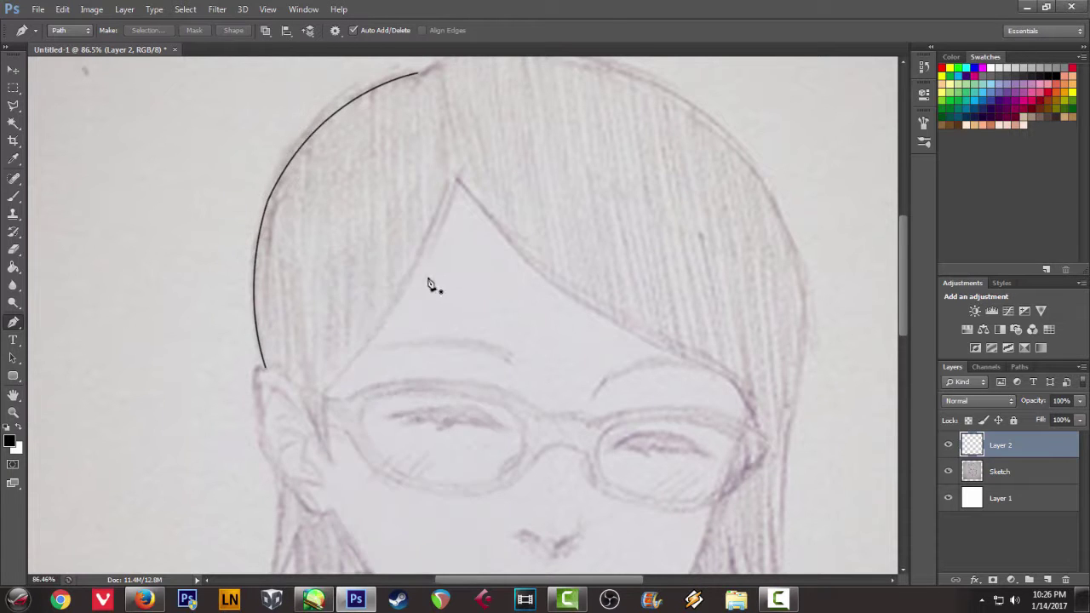
Step: Trace the left fringe edge from the parting to the pointed side lock and back toward the ear, stroke it and clear the path
{"action": "scroll", "coordinate": [374, 384], "scroll_direction": "up", "scroll_amount": 2}
{"action": "scroll", "coordinate": [355, 426], "scroll_direction": "down", "scroll_amount": 4}
{"action": "scroll", "coordinate": [365, 280], "scroll_direction": "up", "scroll_amount": 2}
{"action": "left_click", "coordinate": [422, 119]}
{"action": "left_click_drag", "start_coordinate": [276, 351], "coordinate": [184, 441]}
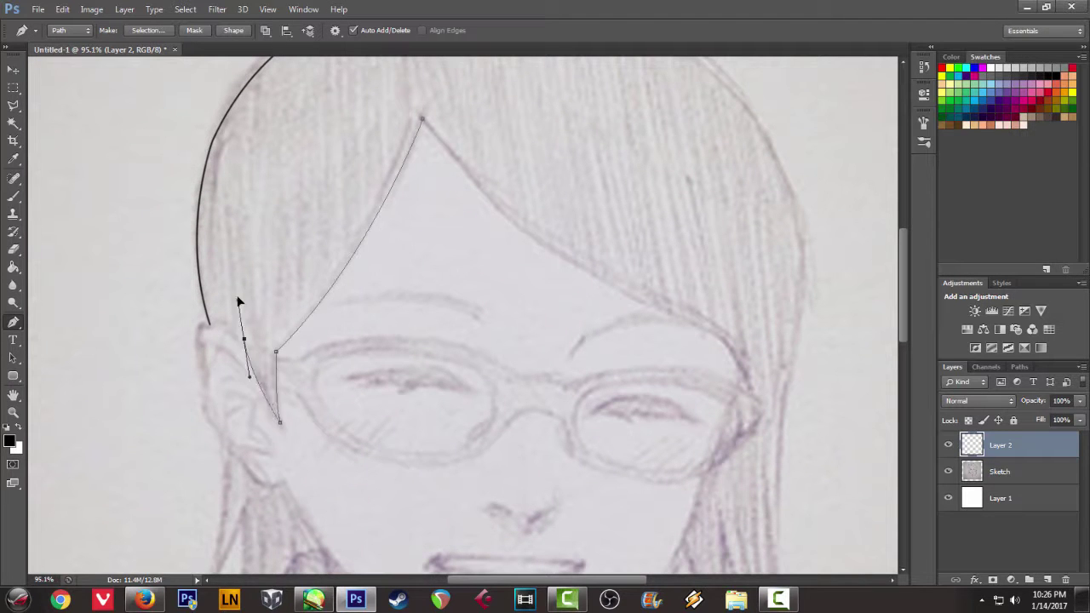
{"action": "scroll", "coordinate": [215, 347], "scroll_direction": "up", "scroll_amount": 6}
{"action": "left_click", "coordinate": [209, 323]}
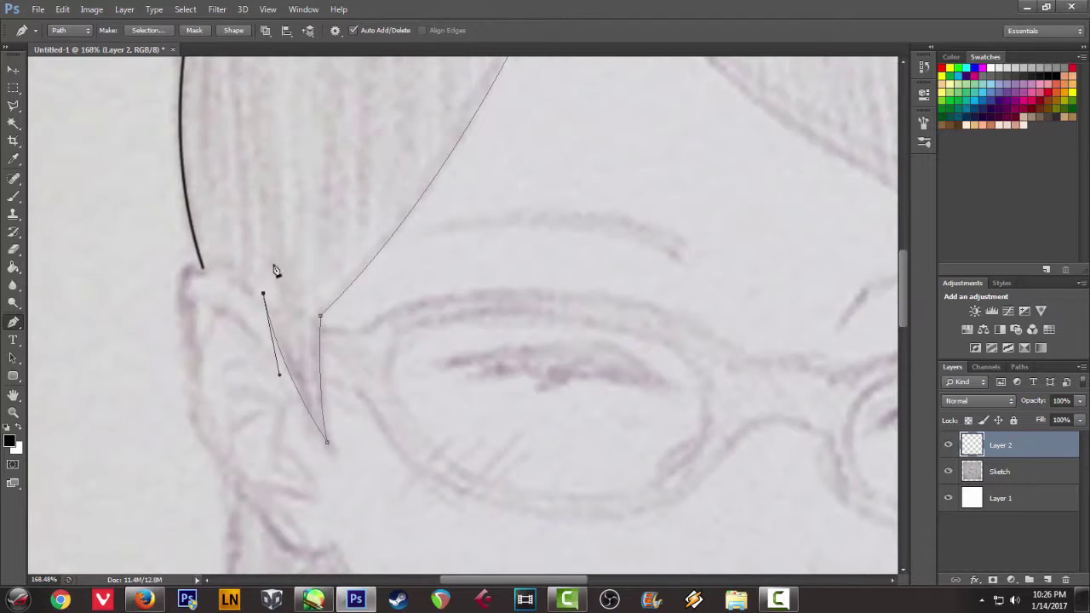
{"action": "right_click", "coordinate": [321, 239]}
{"action": "left_click", "coordinate": [364, 332]}
{"action": "left_click", "coordinate": [633, 207]}
{"action": "right_click", "coordinate": [334, 204]}
{"action": "left_click", "coordinate": [373, 228]}
Step: Trace the outline of the left ear down to the earlobe, stroke the path and delete it
{"action": "left_click_drag", "start_coordinate": [191, 419], "coordinate": [241, 535]}
{"action": "left_click_drag", "start_coordinate": [229, 473], "coordinate": [214, 366]}
{"action": "left_click_drag", "start_coordinate": [270, 441], "coordinate": [330, 495]}
{"action": "scroll", "coordinate": [347, 470], "scroll_direction": "down", "scroll_amount": 8}
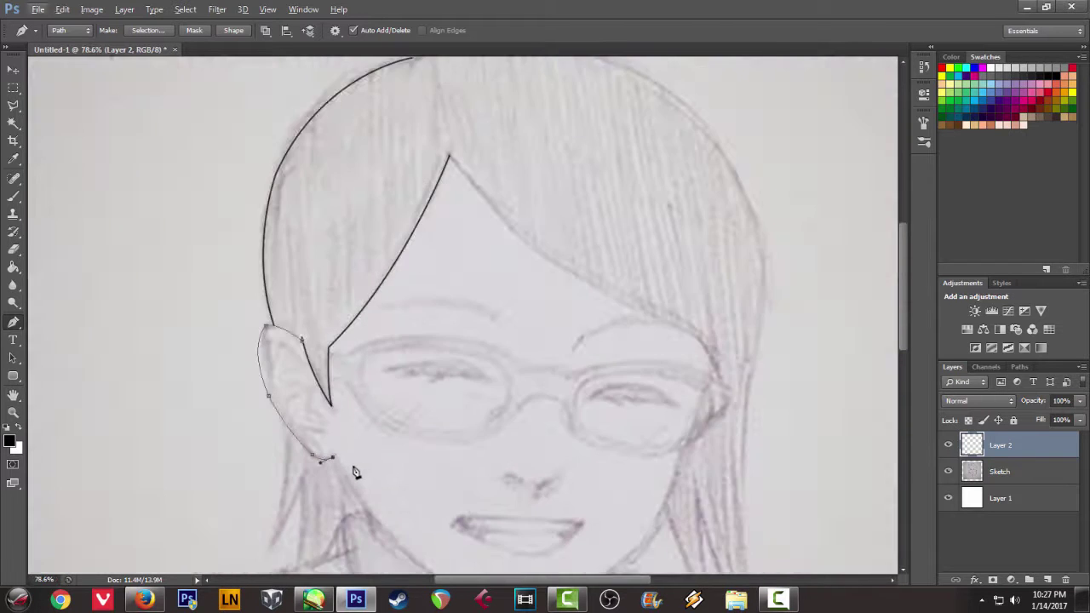
{"action": "scroll", "coordinate": [351, 468], "scroll_direction": "up", "scroll_amount": 9}
{"action": "right_click", "coordinate": [355, 381]}
{"action": "left_click", "coordinate": [397, 152]}
{"action": "left_click", "coordinate": [634, 207]}
{"action": "right_click", "coordinate": [486, 188]}
{"action": "left_click", "coordinate": [521, 211]}
Step: Draw a pen path along the left jawline from the earlobe to the underside of the chin
{"action": "scroll", "coordinate": [286, 358], "scroll_direction": "down", "scroll_amount": 3}
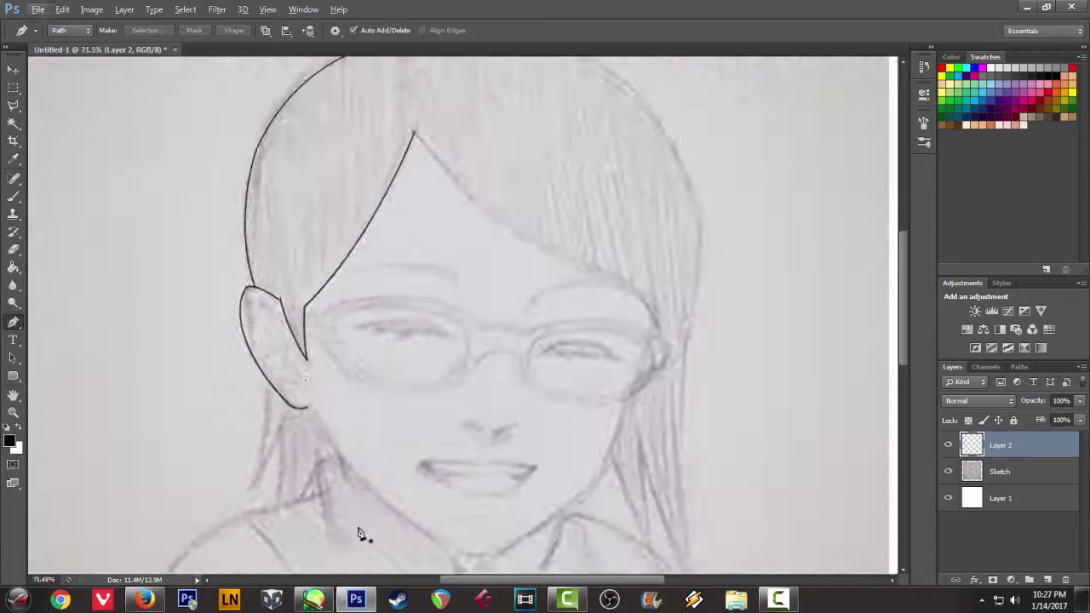
{"action": "scroll", "coordinate": [238, 372], "scroll_direction": "up", "scroll_amount": 3}
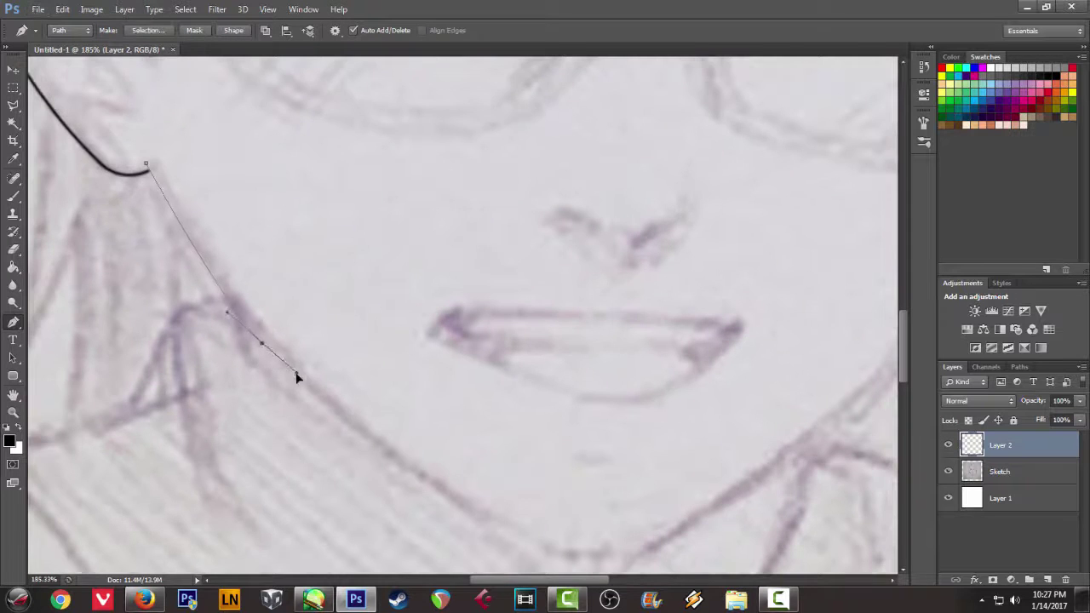
{"action": "left_click_drag", "start_coordinate": [306, 386], "coordinate": [192, 293]}
{"action": "left_click_drag", "start_coordinate": [440, 464], "coordinate": [556, 498]}
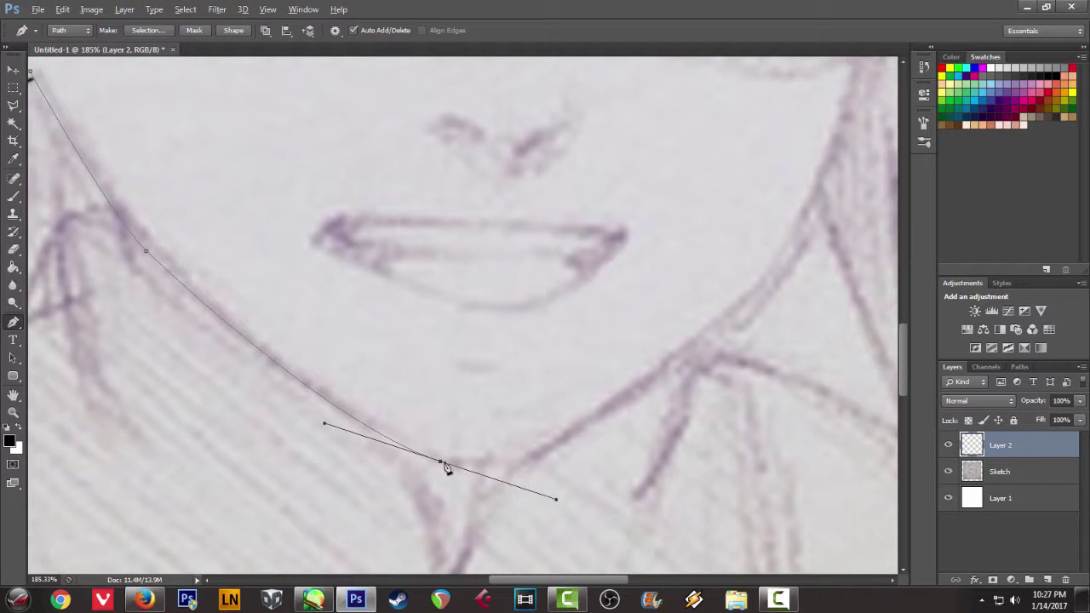
{"action": "left_click_drag", "start_coordinate": [524, 460], "coordinate": [543, 454]}
{"action": "left_click", "coordinate": [524, 460], "text": "alt"}
Step: Continue the jaw path up the right cheek to the hair beside the glasses, stroke it and delete the path
{"action": "left_click_drag", "start_coordinate": [747, 269], "coordinate": [716, 218]}
{"action": "left_click", "coordinate": [642, 303], "text": "alt"}
{"action": "left_click_drag", "start_coordinate": [588, 289], "coordinate": [314, 477]}
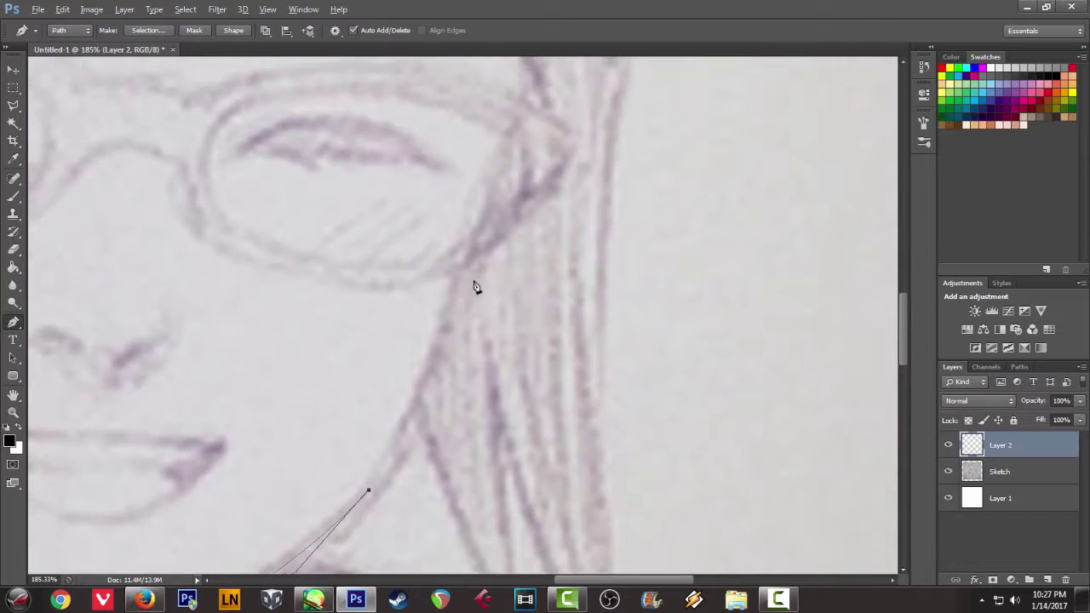
{"action": "scroll", "coordinate": [475, 287], "scroll_direction": "down", "scroll_amount": 5}
{"action": "left_click_drag", "start_coordinate": [458, 306], "coordinate": [478, 228]}
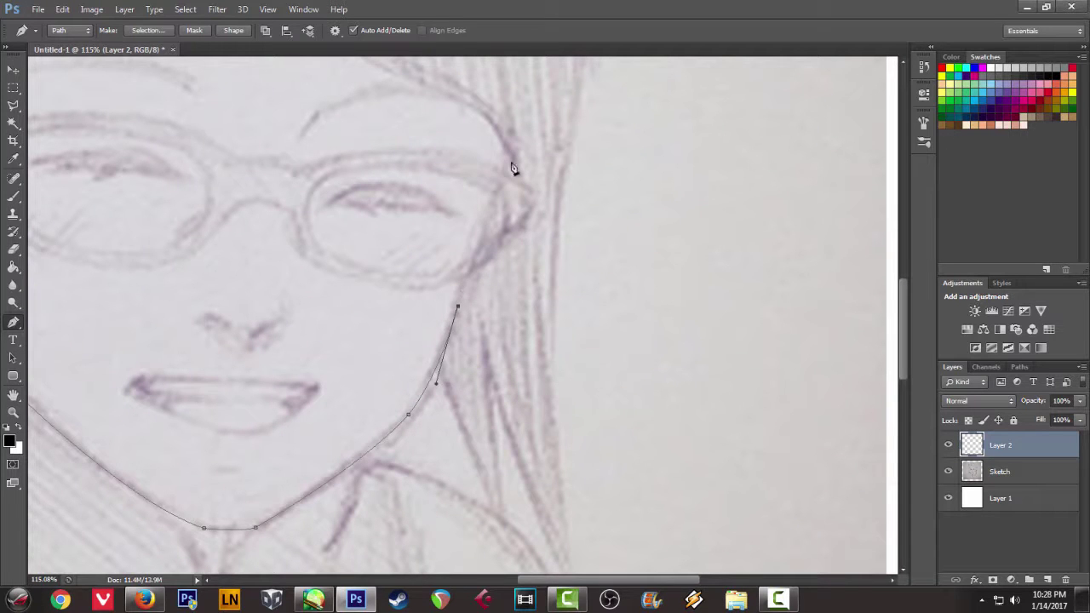
{"action": "left_click_drag", "start_coordinate": [533, 126], "coordinate": [541, 119]}
{"action": "left_click", "coordinate": [511, 163], "text": "alt"}
{"action": "scroll", "coordinate": [528, 288], "scroll_direction": "down", "scroll_amount": 5}
{"action": "right_click", "coordinate": [526, 286]}
{"action": "left_click", "coordinate": [579, 363]}
{"action": "left_click", "coordinate": [637, 194]}
{"action": "right_click", "coordinate": [636, 194]}
{"action": "left_click", "coordinate": [669, 223]}
Step: Lower the Sketch layer's opacity to 36% and make Layer 2 active again
{"action": "scroll", "coordinate": [204, 317], "scroll_direction": "down", "scroll_amount": 7}
{"action": "left_click", "coordinate": [1005, 472]}
{"action": "left_click", "coordinate": [1080, 401]}
{"action": "left_click_drag", "start_coordinate": [1060, 416], "coordinate": [1041, 417]}
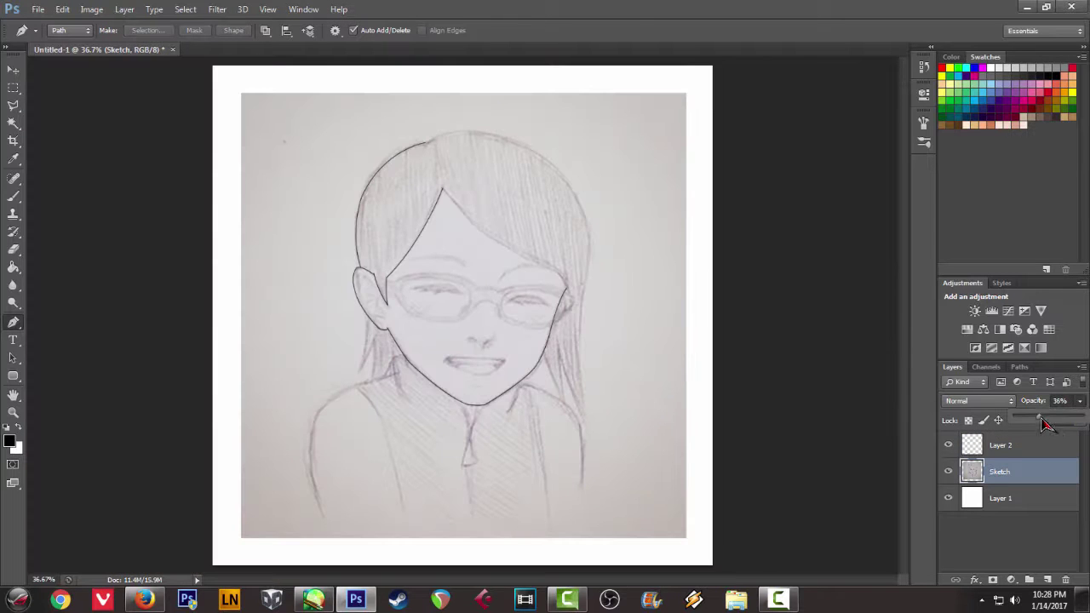
{"action": "left_click", "coordinate": [1004, 445]}
Step: Trace the left collar edge curving down from the jaw onto the chest, stroke the path and delete it
{"action": "scroll", "coordinate": [392, 341], "scroll_direction": "up", "scroll_amount": 3}
{"action": "scroll", "coordinate": [360, 372], "scroll_direction": "up", "scroll_amount": 5}
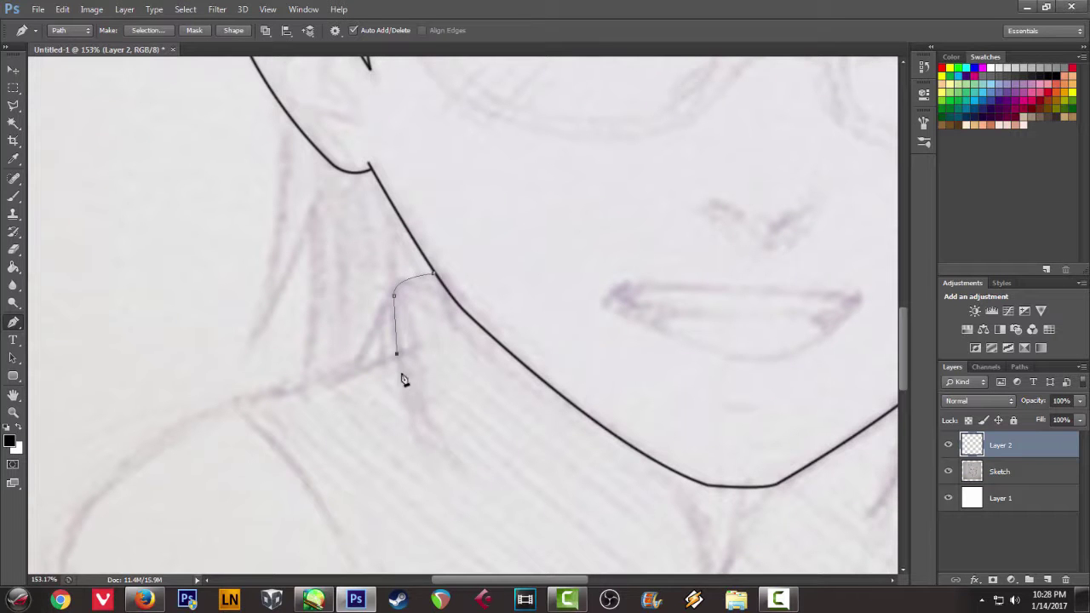
{"action": "left_click_drag", "start_coordinate": [527, 488], "coordinate": [526, 509]}
{"action": "left_click", "coordinate": [473, 472], "text": "alt"}
{"action": "right_click", "coordinate": [505, 377]}
{"action": "left_click", "coordinate": [545, 141]}
{"action": "left_click", "coordinate": [632, 204]}
{"action": "right_click", "coordinate": [532, 207]}
{"action": "left_click", "coordinate": [572, 236]}
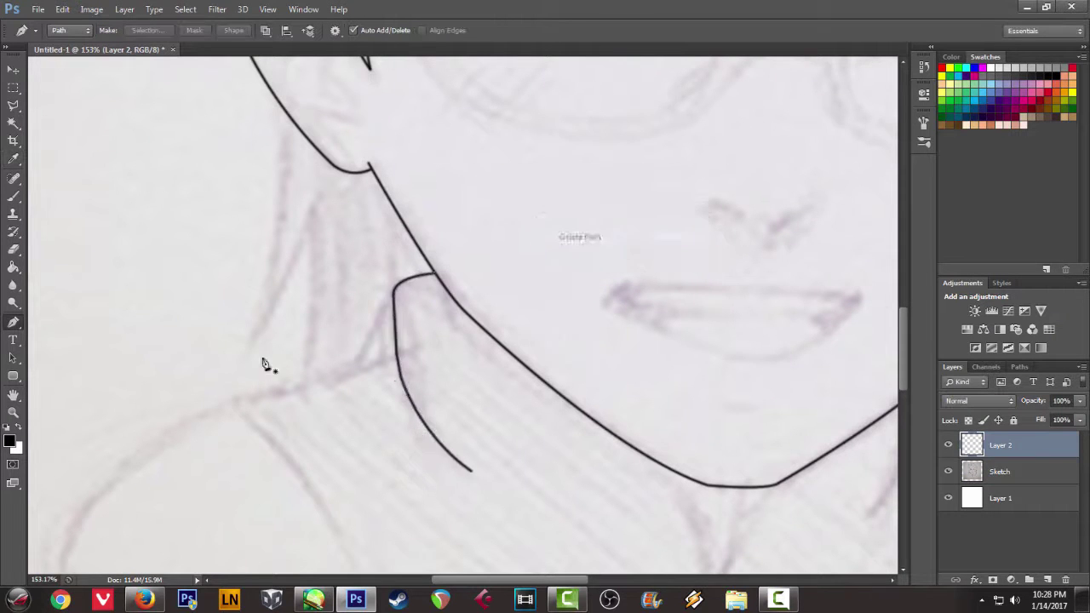
Step: Trace the left shoulder line from the collar edge outward to the sleeve seam, stroke the path and delete it
{"action": "left_click_drag", "start_coordinate": [193, 409], "coordinate": [300, 318]}
{"action": "left_click", "coordinate": [506, 268]}
{"action": "left_click_drag", "start_coordinate": [375, 303], "coordinate": [351, 313]}
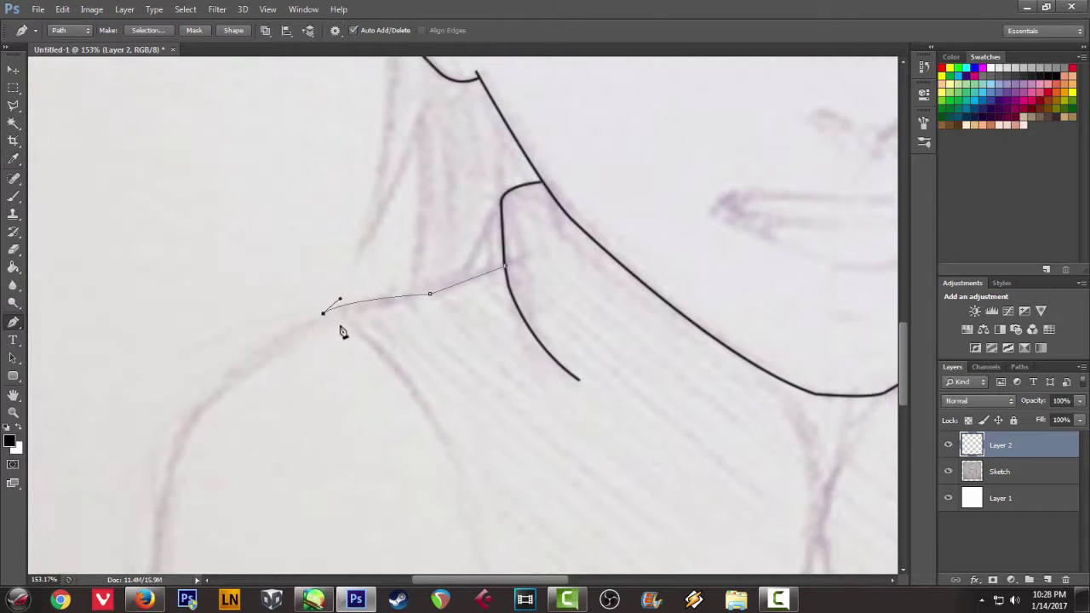
{"action": "right_click", "coordinate": [397, 310]}
{"action": "left_click", "coordinate": [432, 348]}
{"action": "left_click", "coordinate": [632, 206]}
{"action": "right_click", "coordinate": [545, 248]}
{"action": "left_click", "coordinate": [572, 273]}
Step: Draw a curved path from the shoulder line around the left shoulder and down the outer upper arm
{"action": "mouse_move", "coordinate": [235, 395]}
{"action": "left_mouse_down"}
{"action": "mouse_move", "coordinate": [369, 237]}
{"action": "mouse_move", "coordinate": [280, 317]}
{"action": "left_mouse_up"}
{"action": "left_click", "coordinate": [480, 160]}
{"action": "left_click", "coordinate": [324, 256], "text": "alt"}
{"action": "left_click_drag", "start_coordinate": [267, 415], "coordinate": [289, 316]}
{"action": "left_click_drag", "start_coordinate": [308, 404], "coordinate": [343, 537]}
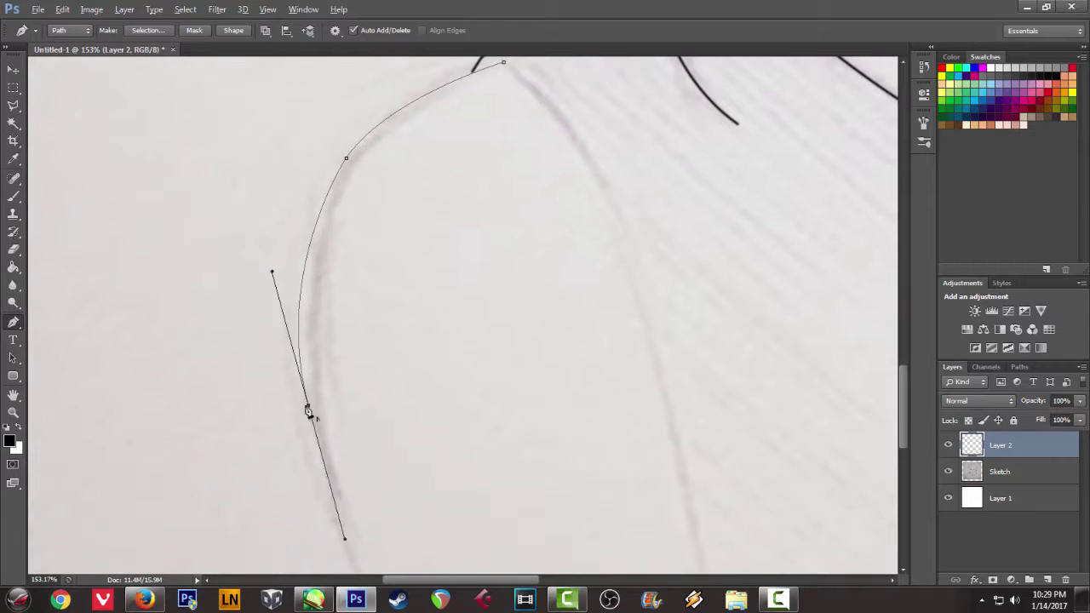
{"action": "left_click", "coordinate": [307, 404], "text": "alt"}
Step: Extend the arm path down to the sketch's lower end of the left arm, stroke it and delete the path
{"action": "left_click_drag", "start_coordinate": [353, 491], "coordinate": [273, 256]}
{"action": "left_click", "coordinate": [296, 385]}
{"action": "right_click", "coordinate": [370, 326]}
{"action": "left_click", "coordinate": [411, 85]}
{"action": "left_click", "coordinate": [628, 210]}
{"action": "right_click", "coordinate": [583, 200]}
{"action": "left_click", "coordinate": [606, 223]}
Step: Trace the upper part of the left sleeve seam from the shoulder down, stroke the path and delete it
{"action": "scroll", "coordinate": [460, 263], "scroll_direction": "down", "scroll_amount": 9}
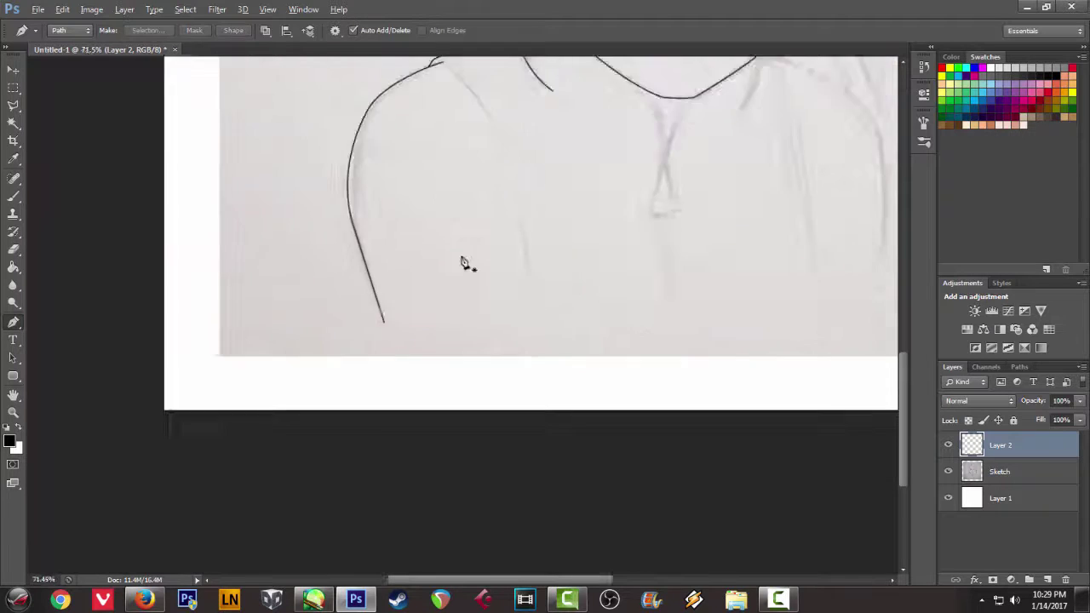
{"action": "scroll", "coordinate": [457, 186], "scroll_direction": "up", "scroll_amount": 3}
{"action": "left_click", "coordinate": [260, 85]}
{"action": "left_click_drag", "start_coordinate": [384, 280], "coordinate": [463, 462]}
{"action": "right_click", "coordinate": [474, 220]}
{"action": "left_click", "coordinate": [529, 314]}
{"action": "left_click", "coordinate": [627, 210]}
{"action": "right_click", "coordinate": [526, 177]}
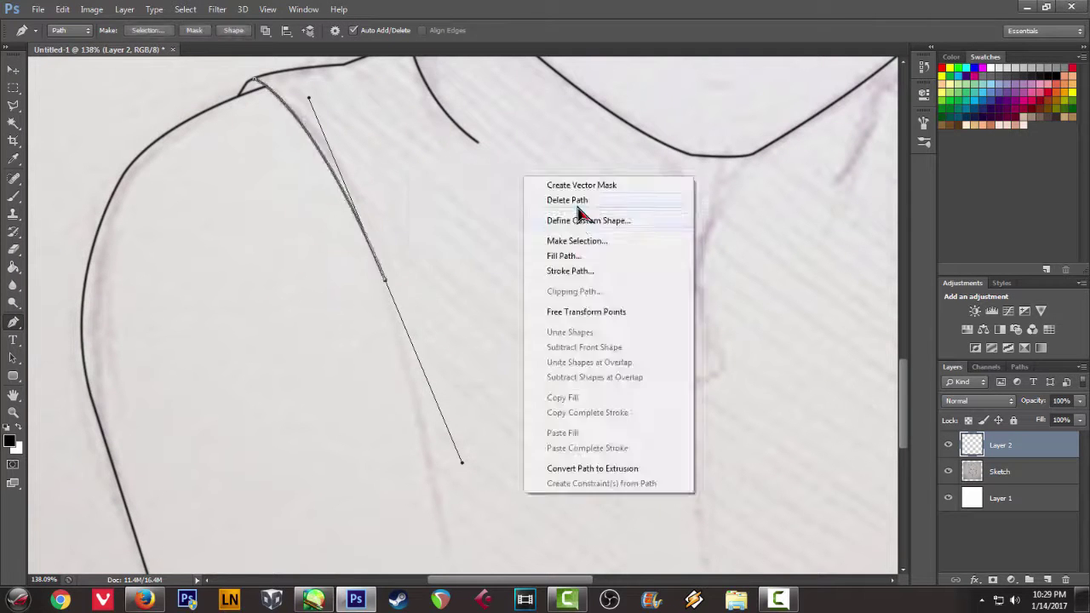
{"action": "left_click", "coordinate": [572, 200]}
Step: Trace the lower part of the left sleeve seam down the torso, stroke the path and delete it
{"action": "scroll", "coordinate": [409, 355], "scroll_direction": "down", "scroll_amount": 2}
{"action": "scroll", "coordinate": [409, 356], "scroll_direction": "up", "scroll_amount": 2}
{"action": "mouse_move", "coordinate": [469, 508]}
{"action": "left_mouse_down"}
{"action": "mouse_move", "coordinate": [469, 574]}
{"action": "mouse_move", "coordinate": [493, 609]}
{"action": "left_mouse_up"}
{"action": "right_click", "coordinate": [470, 259]}
{"action": "left_click", "coordinate": [525, 354]}
{"action": "left_click", "coordinate": [629, 208]}
{"action": "right_click", "coordinate": [595, 213]}
{"action": "left_click", "coordinate": [641, 237]}
{"action": "scroll", "coordinate": [416, 336], "scroll_direction": "down", "scroll_amount": 2}
{"action": "scroll", "coordinate": [417, 341], "scroll_direction": "up", "scroll_amount": 5}
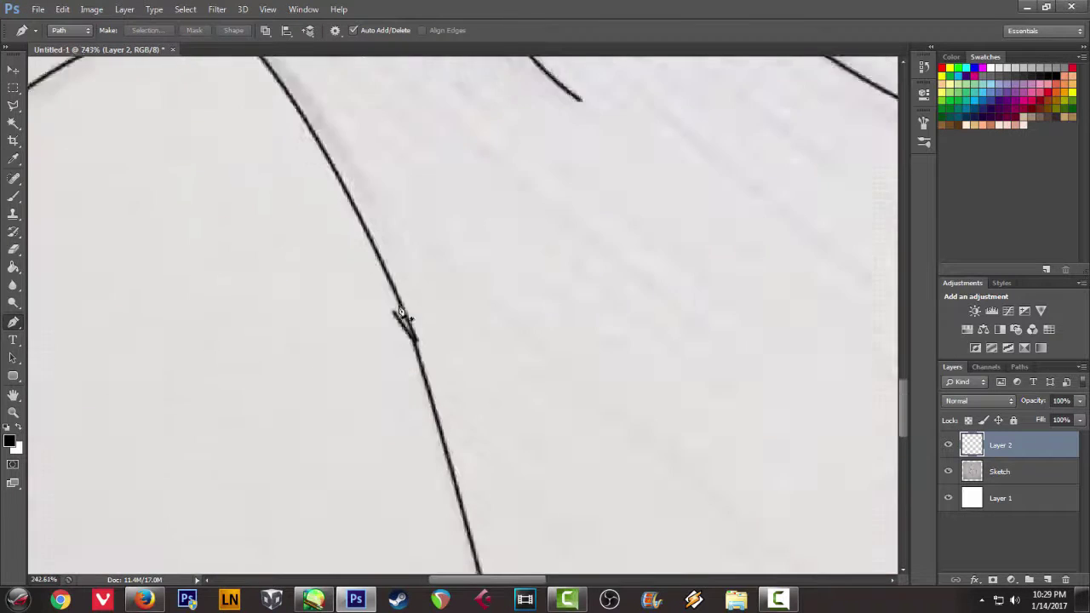
{"action": "key", "text": "e"}
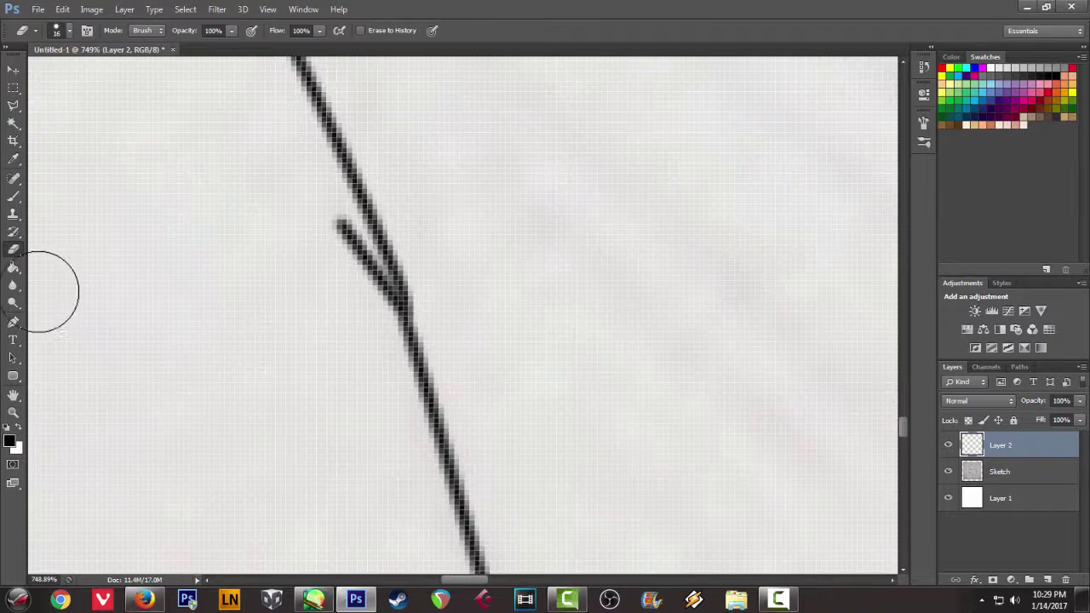
{"action": "left_click", "coordinate": [12, 322]}
Step: Draw a path down the outer edge of the hair lock from below the left ear to the lock's tip
{"action": "scroll", "coordinate": [562, 288], "scroll_direction": "down", "scroll_amount": 8}
{"action": "scroll", "coordinate": [723, 278], "scroll_direction": "up", "scroll_amount": 3}
{"action": "scroll", "coordinate": [340, 135], "scroll_direction": "up", "scroll_amount": 4}
{"action": "left_click_drag", "start_coordinate": [341, 135], "coordinate": [207, 564]}
{"action": "scroll", "coordinate": [344, 417], "scroll_direction": "down", "scroll_amount": 1}
{"action": "left_click", "coordinate": [375, 84]}
{"action": "scroll", "coordinate": [341, 315], "scroll_direction": "down", "scroll_amount": 3}
{"action": "left_click", "coordinate": [306, 343], "text": "alt"}
Step: Bring the path back up the inner edge of the hair lock, stroke it and delete the path
{"action": "left_click_drag", "start_coordinate": [408, 162], "coordinate": [385, 278]}
{"action": "left_click_drag", "start_coordinate": [416, 187], "coordinate": [428, 131]}
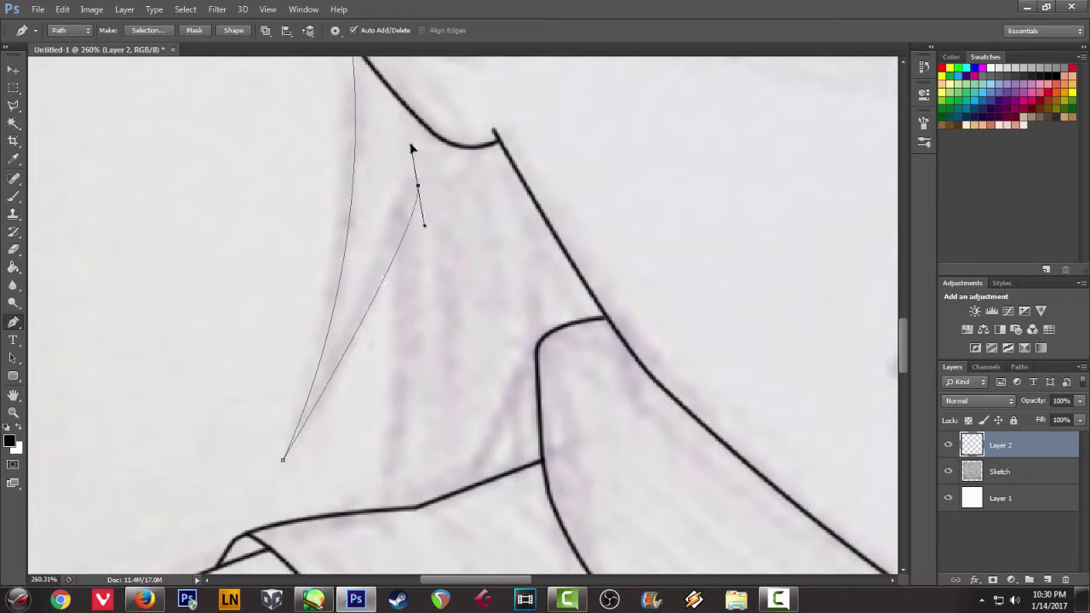
{"action": "left_click", "coordinate": [417, 186], "text": "alt"}
{"action": "right_click", "coordinate": [509, 212]}
{"action": "left_click", "coordinate": [549, 312]}
{"action": "left_click", "coordinate": [622, 210]}
{"action": "right_click", "coordinate": [525, 198]}
{"action": "left_click", "coordinate": [553, 224]}
Step: Trace the inner hair strand from the lock's inner edge down to the shoulder line, stroke the path and delete it
{"action": "left_click", "coordinate": [404, 226]}
{"action": "mouse_move", "coordinate": [367, 511]}
{"action": "left_mouse_down"}
{"action": "mouse_move", "coordinate": [333, 533]}
{"action": "mouse_move", "coordinate": [331, 548]}
{"action": "left_mouse_up"}
{"action": "right_click", "coordinate": [493, 361]}
{"action": "left_click", "coordinate": [550, 139]}
{"action": "left_click", "coordinate": [622, 209]}
{"action": "right_click", "coordinate": [577, 203]}
{"action": "left_click", "coordinate": [618, 230]}
Step: Trace a short slanted strand from the shoulder line up beside the left collar, stroke the path and delete it
{"action": "mouse_move", "coordinate": [460, 496]}
{"action": "left_mouse_down"}
{"action": "mouse_move", "coordinate": [454, 508]}
{"action": "mouse_move", "coordinate": [487, 483]}
{"action": "left_mouse_up"}
{"action": "right_click", "coordinate": [554, 425]}
{"action": "left_click", "coordinate": [603, 205]}
{"action": "left_click", "coordinate": [623, 211]}
{"action": "right_click", "coordinate": [599, 209]}
{"action": "left_click", "coordinate": [629, 235]}
Step: Trace a second short strand from the shoulder line up to the slanted strand beside the left collar, stroke the path and delete it
{"action": "left_click", "coordinate": [504, 410]}
{"action": "right_click", "coordinate": [568, 451]}
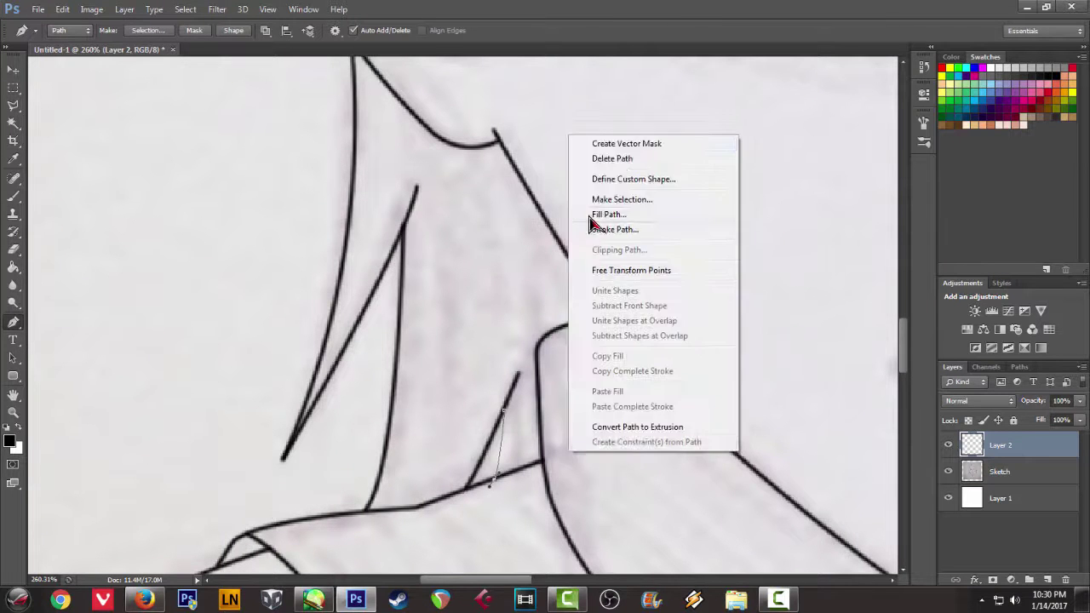
{"action": "left_click", "coordinate": [595, 228]}
{"action": "left_click", "coordinate": [622, 211]}
{"action": "right_click", "coordinate": [553, 209]}
{"action": "left_click", "coordinate": [599, 233]}
Step: Trace the short bent neck line from the right side of the jaw down toward the chest, stroke the path and delete it
{"action": "scroll", "coordinate": [634, 383], "scroll_direction": "down", "scroll_amount": 19}
{"action": "left_click_drag", "start_coordinate": [681, 389], "coordinate": [451, 318]}
{"action": "scroll", "coordinate": [375, 320], "scroll_direction": "up", "scroll_amount": 17}
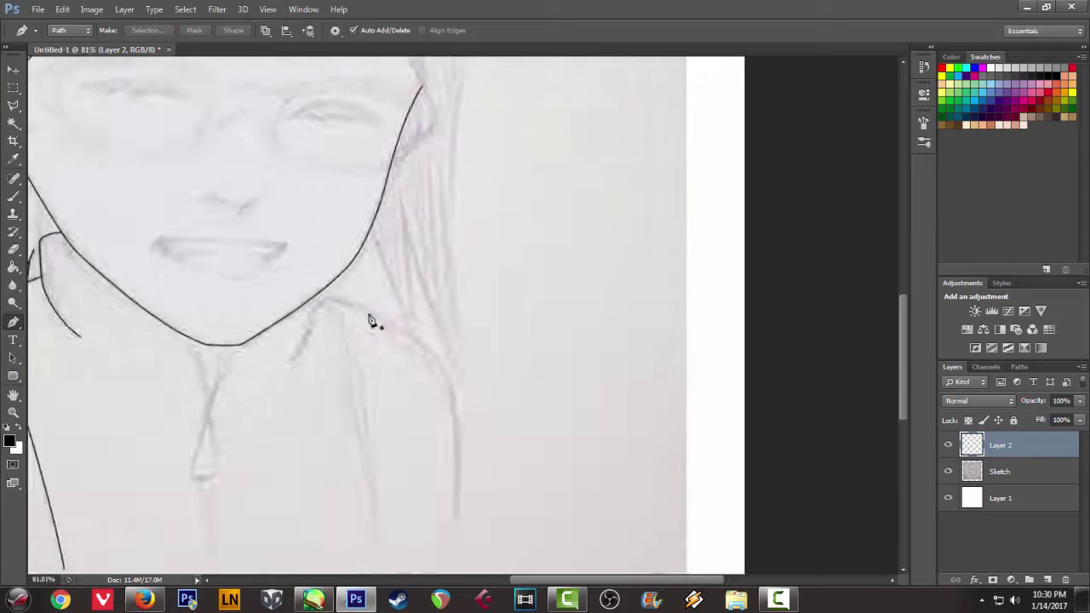
{"action": "left_click", "coordinate": [298, 270]}
{"action": "right_click", "coordinate": [443, 399]}
{"action": "left_click", "coordinate": [498, 182]}
{"action": "key", "text": "Return"}
{"action": "right_click", "coordinate": [509, 204]}
{"action": "left_click", "coordinate": [541, 229]}
Step: Trace the right collar's top from the jaw and the long seam down the right of the chest, stroke the path and delete it
{"action": "mouse_move", "coordinate": [326, 316]}
{"action": "left_mouse_down"}
{"action": "mouse_move", "coordinate": [373, 219]}
{"action": "mouse_move", "coordinate": [429, 165]}
{"action": "left_mouse_up"}
{"action": "left_click", "coordinate": [408, 113]}
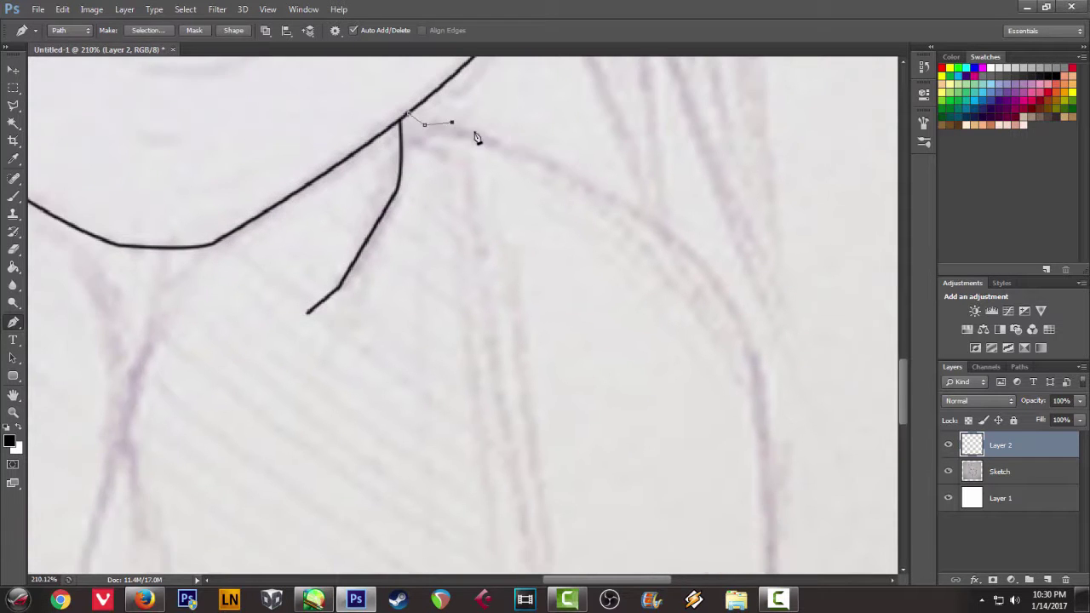
{"action": "scroll", "coordinate": [519, 457], "scroll_direction": "down", "scroll_amount": 4}
{"action": "left_click_drag", "start_coordinate": [535, 533], "coordinate": [496, 303]}
{"action": "left_click", "coordinate": [500, 342]}
{"action": "left_click_drag", "start_coordinate": [514, 514], "coordinate": [499, 550]}
{"action": "left_click", "coordinate": [513, 514], "text": "alt"}
{"action": "right_click", "coordinate": [611, 424]}
{"action": "left_click", "coordinate": [677, 364]}
{"action": "left_click", "coordinate": [640, 197]}
{"action": "right_click", "coordinate": [637, 197]}
{"action": "left_click", "coordinate": [670, 221]}
Step: Trace the left collar's upper edge under the jaw and down to the zipper opening, stroke the path and delete it
{"action": "scroll", "coordinate": [382, 280], "scroll_direction": "down", "scroll_amount": 13}
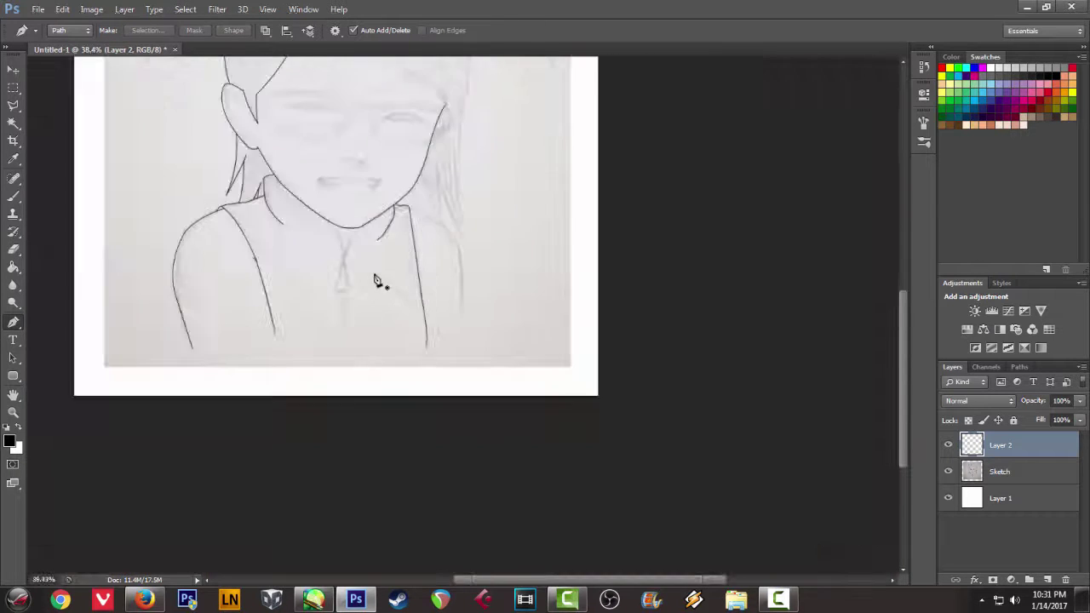
{"action": "scroll", "coordinate": [300, 195], "scroll_direction": "up", "scroll_amount": 15}
{"action": "scroll", "coordinate": [255, 157], "scroll_direction": "up", "scroll_amount": 2}
{"action": "left_click", "coordinate": [143, 115]}
{"action": "left_click_drag", "start_coordinate": [444, 327], "coordinate": [496, 334]}
{"action": "left_click_drag", "start_coordinate": [467, 474], "coordinate": [473, 547]}
{"action": "key", "text": "ctrl+z"}
{"action": "left_click_drag", "start_coordinate": [467, 394], "coordinate": [463, 415]}
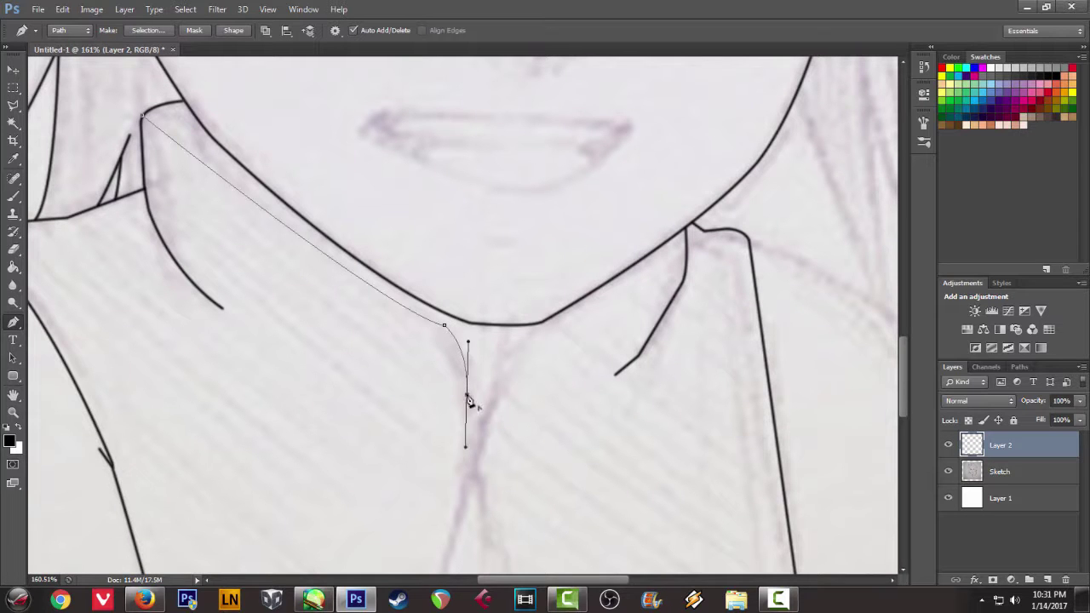
{"action": "right_click", "coordinate": [622, 241]}
{"action": "left_click", "coordinate": [660, 245]}
{"action": "right_click", "coordinate": [643, 271]}
{"action": "left_click", "coordinate": [673, 281]}
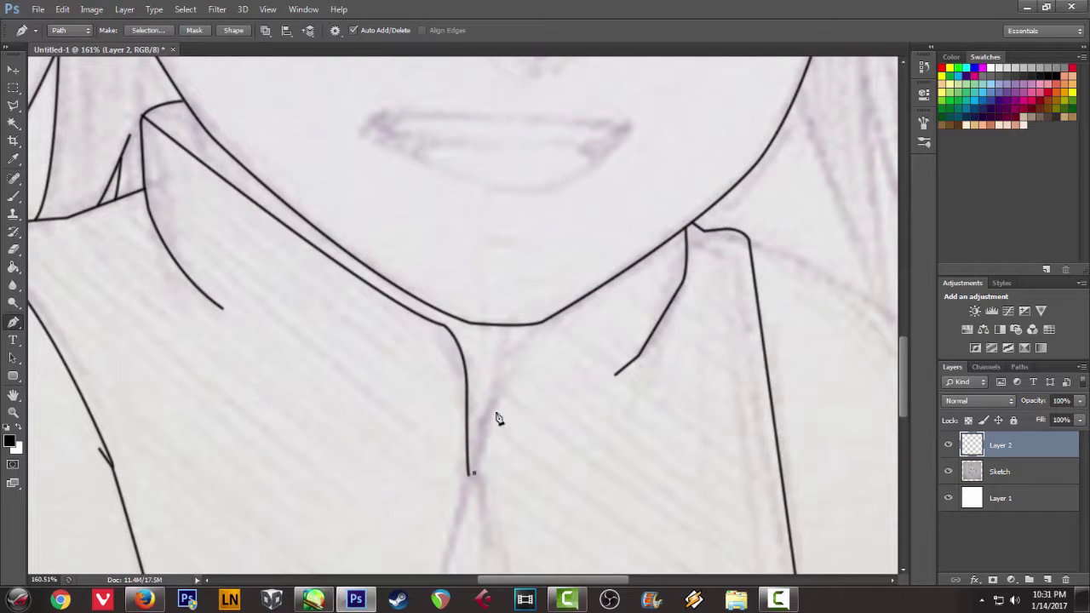
Step: Trace the right collar edge from the zipper opening up to the jawline, stroke the path and delete it
{"action": "left_click_drag", "start_coordinate": [533, 334], "coordinate": [576, 316]}
{"action": "right_click", "coordinate": [687, 248]}
{"action": "left_click", "coordinate": [706, 360]}
{"action": "key", "text": "Return"}
Step: Trace the short curved line across the left collar band below the jaw, stroke the path and delete it
{"action": "scroll", "coordinate": [256, 235], "scroll_direction": "up", "scroll_amount": 3}
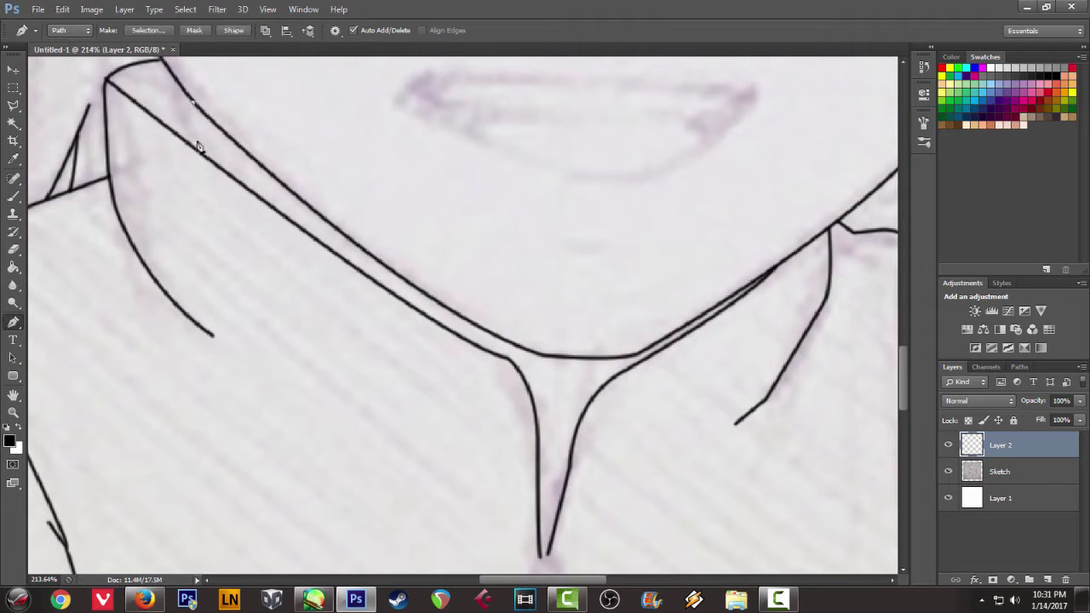
{"action": "right_click", "coordinate": [281, 147]}
{"action": "left_click", "coordinate": [307, 251]}
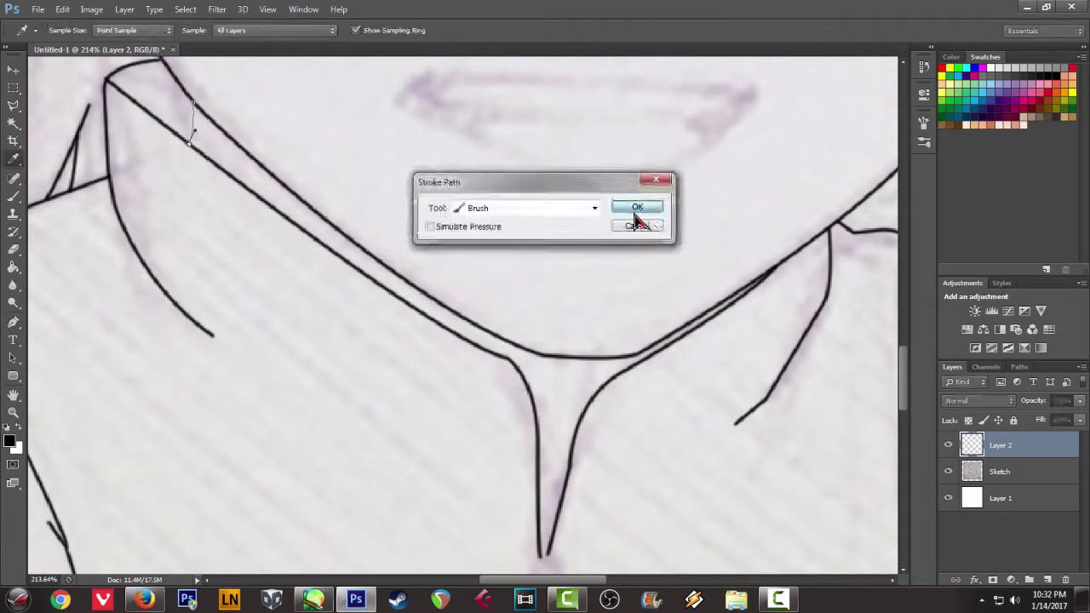
{"action": "left_click", "coordinate": [637, 209]}
{"action": "key", "text": "Return"}
Step: Start a path for the right fringe at the tip of the hair parting above the forehead
{"action": "scroll", "coordinate": [509, 235], "scroll_direction": "down", "scroll_amount": 16}
{"action": "left_click_drag", "start_coordinate": [506, 236], "coordinate": [443, 408]}
{"action": "scroll", "coordinate": [445, 217], "scroll_direction": "up", "scroll_amount": 8}
{"action": "left_click_drag", "start_coordinate": [402, 91], "coordinate": [416, 107]}
{"action": "left_click_drag", "start_coordinate": [575, 249], "coordinate": [678, 290]}
{"action": "left_click", "coordinate": [577, 249], "text": "alt"}
{"action": "left_click_drag", "start_coordinate": [723, 332], "coordinate": [743, 357]}
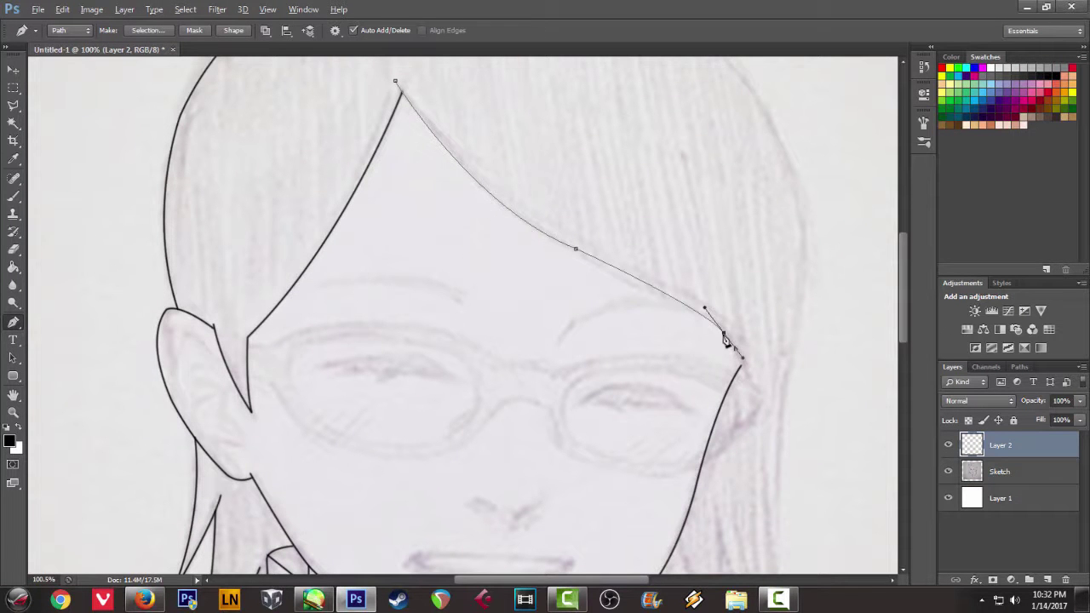
{"action": "right_click", "coordinate": [751, 385]}
{"action": "left_click", "coordinate": [760, 162]}
{"action": "key", "text": "Return"}
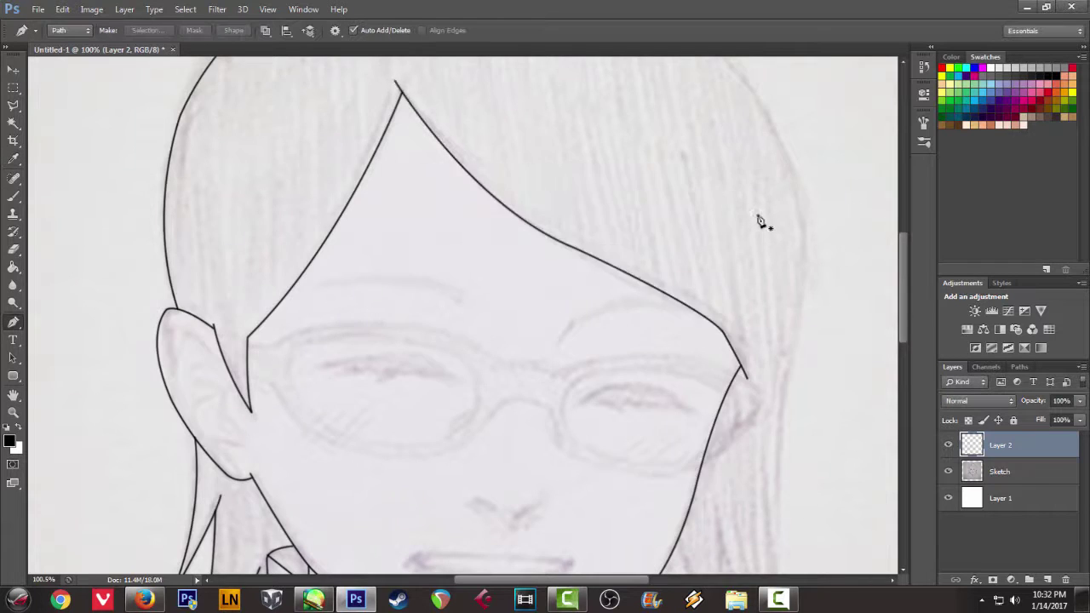
{"action": "scroll", "coordinate": [741, 238], "scroll_direction": "down", "scroll_amount": 2}
{"action": "key", "text": "ctrl+alt+z"}
{"action": "key", "text": "ctrl+alt+z"}
{"action": "key", "text": "ctrl+alt+z"}
{"action": "key", "text": "ctrl+alt+z"}
Step: Curve the fringe path across the forehead to the right temple where the face outline begins, stroke it and delete the path
{"action": "left_click_drag", "start_coordinate": [670, 276], "coordinate": [803, 318]}
{"action": "left_click_drag", "start_coordinate": [741, 339], "coordinate": [750, 366]}
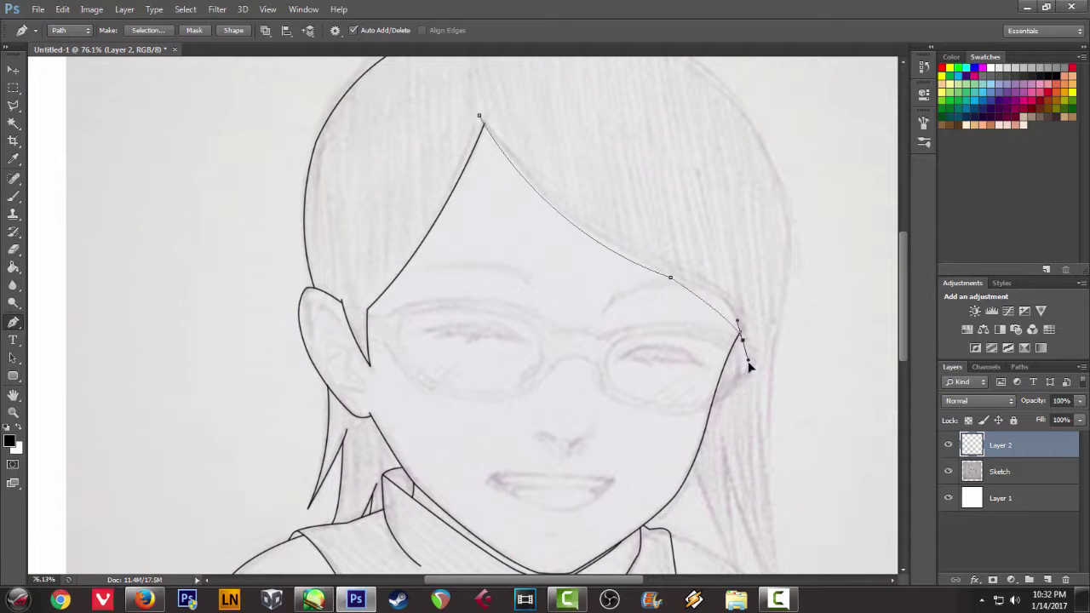
{"action": "left_click", "coordinate": [743, 340], "text": "alt"}
{"action": "right_click", "coordinate": [795, 325]}
{"action": "left_click", "coordinate": [849, 103]}
{"action": "key", "text": "Return"}
{"action": "key", "text": "Return"}
Step: Trace the right shoulder from the collar around and down the outer arm, stroke the path and delete it
{"action": "left_click_drag", "start_coordinate": [647, 477], "coordinate": [484, 244]}
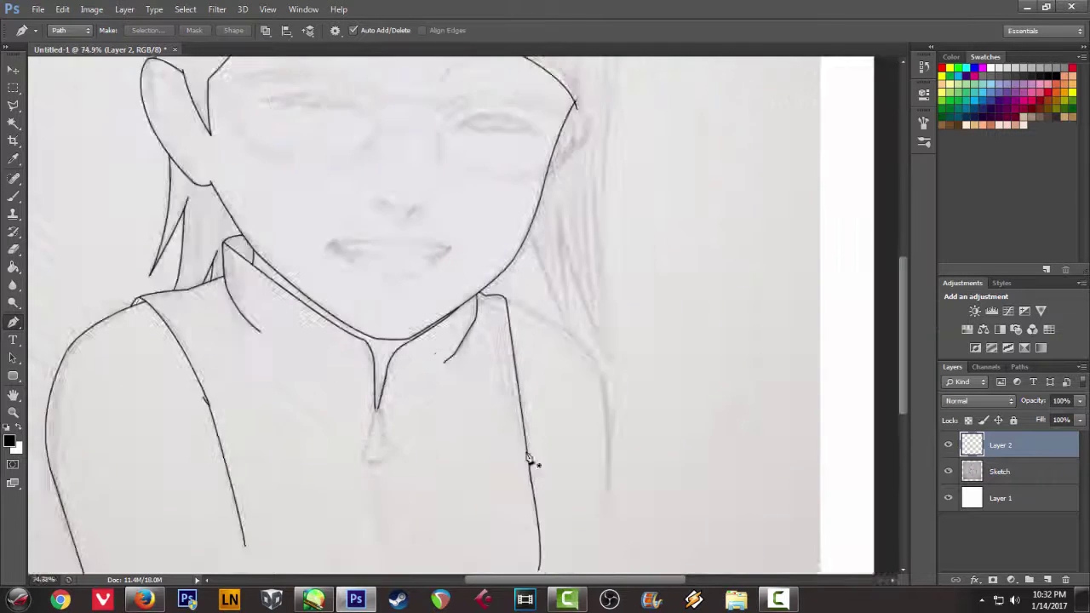
{"action": "scroll", "coordinate": [525, 405], "scroll_direction": "up", "scroll_amount": 5}
{"action": "left_click", "coordinate": [492, 207]}
{"action": "left_click_drag", "start_coordinate": [679, 359], "coordinate": [633, 287]}
{"action": "left_click", "coordinate": [679, 360], "text": "alt"}
{"action": "left_click_drag", "start_coordinate": [646, 408], "coordinate": [635, 481]}
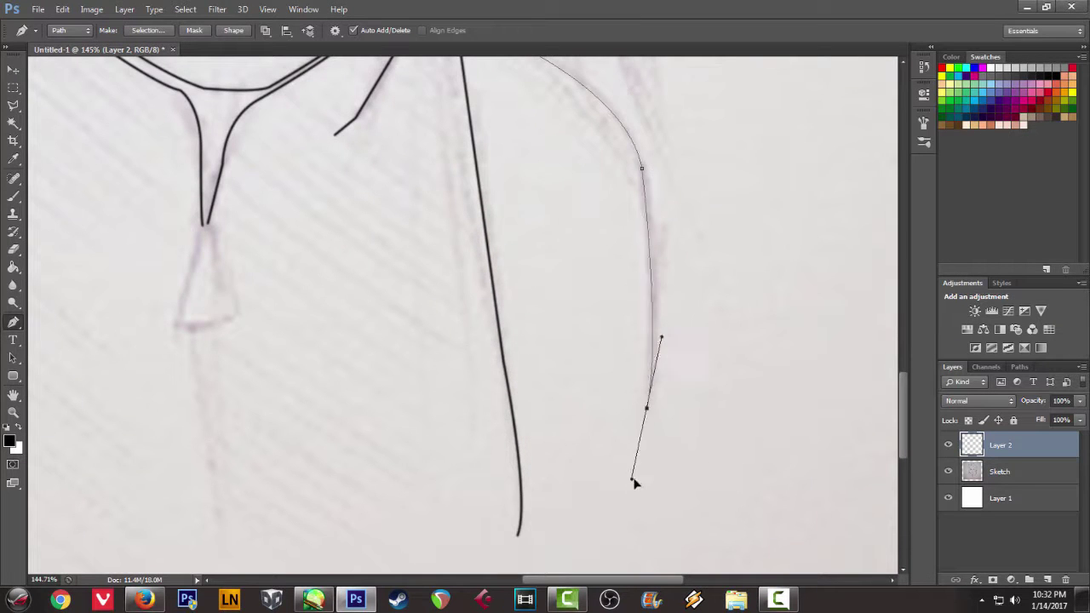
{"action": "right_click", "coordinate": [742, 383]}
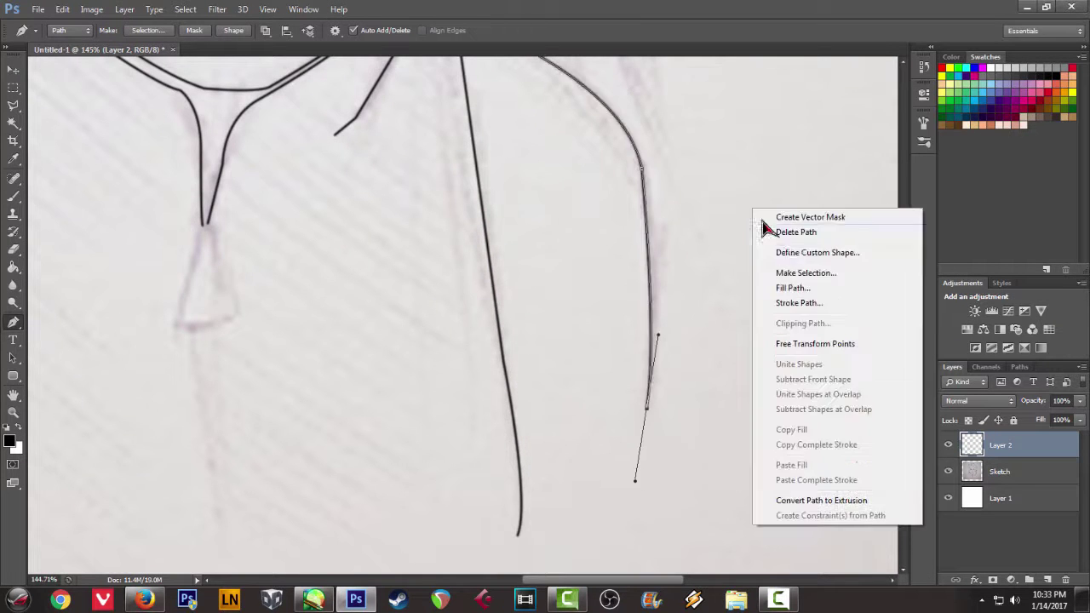
{"action": "key", "text": "Escape"}
Step: Trace the closed outline of the zipper pull below the collar opening, stroke the path and delete it
{"action": "scroll", "coordinate": [438, 268], "scroll_direction": "up", "scroll_amount": 5}
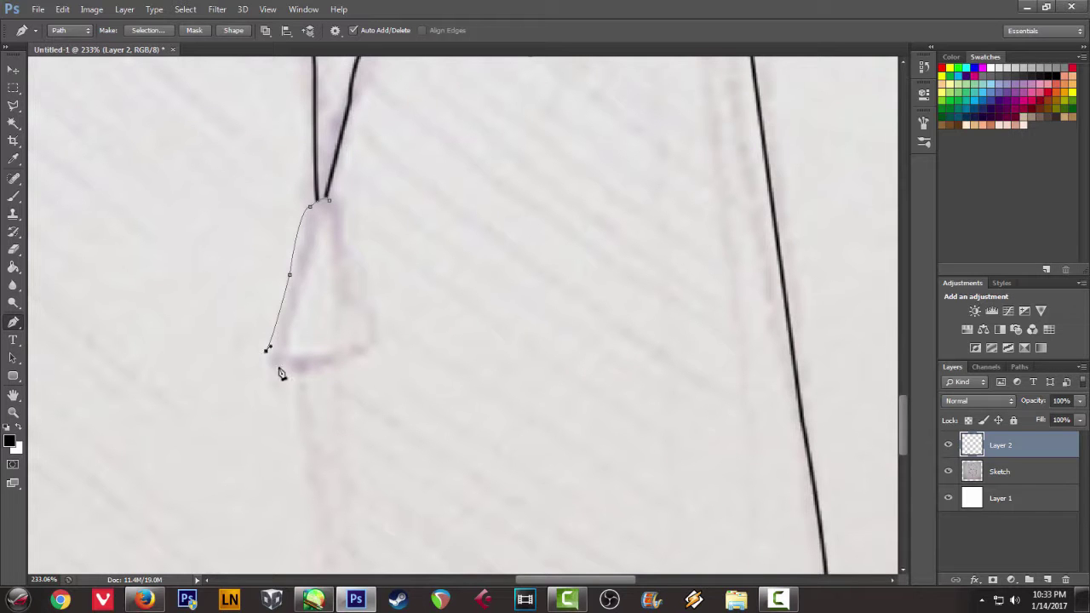
{"action": "left_click_drag", "start_coordinate": [367, 350], "coordinate": [406, 320]}
{"action": "left_click_drag", "start_coordinate": [311, 195], "coordinate": [321, 193]}
{"action": "right_click", "coordinate": [416, 226]}
{"action": "left_click", "coordinate": [505, 319]}
{"action": "left_click", "coordinate": [638, 203]}
{"action": "right_click", "coordinate": [564, 202]}
{"action": "left_click", "coordinate": [591, 227]}
Step: Trace a straight zipper line down the chest from the zipper pull's lower edge, stroke the path and delete it
{"action": "left_click_drag", "start_coordinate": [324, 379], "coordinate": [372, 210]}
{"action": "left_click", "coordinate": [339, 201]}
{"action": "left_click", "coordinate": [388, 512]}
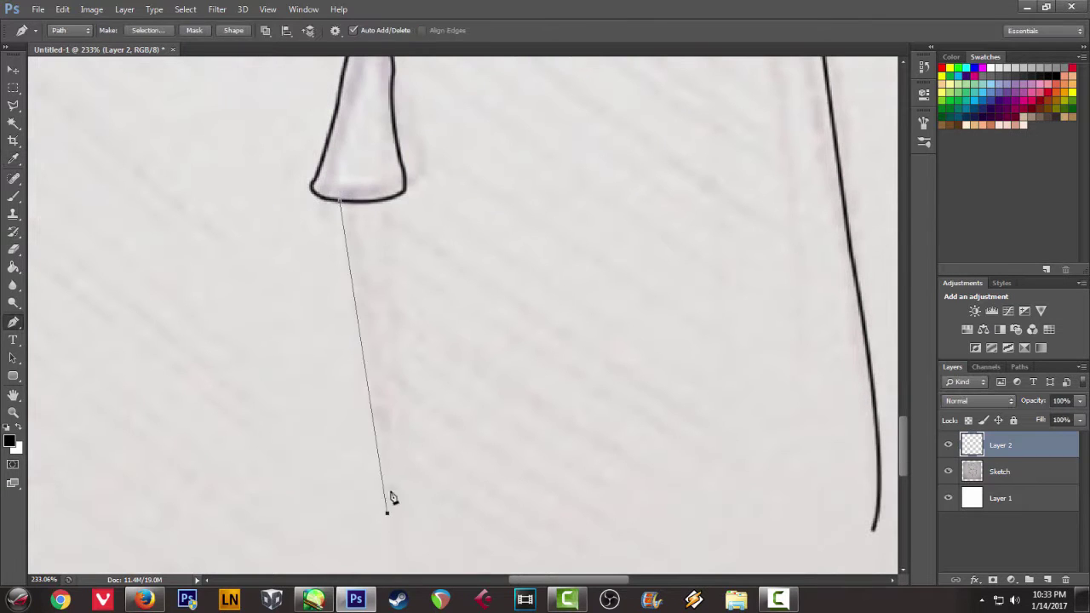
{"action": "left_click", "coordinate": [390, 200]}
{"action": "right_click", "coordinate": [449, 286]}
{"action": "left_click", "coordinate": [494, 363]}
{"action": "left_click", "coordinate": [620, 209]}
{"action": "right_click", "coordinate": [614, 211]}
{"action": "left_click", "coordinate": [640, 234]}
Step: Trace a further zipper segment at the lower end of the zipper line, stroke the path and delete it
{"action": "left_click_drag", "start_coordinate": [386, 528], "coordinate": [435, 363]}
{"action": "left_click", "coordinate": [437, 347]}
{"action": "left_click", "coordinate": [598, 363]}
{"action": "left_click", "coordinate": [638, 203]}
{"action": "right_click", "coordinate": [614, 195]}
{"action": "left_click", "coordinate": [640, 218]}
Step: Start a path at the crown end of the left hair outline and curve it over the top of the head
{"action": "scroll", "coordinate": [512, 246], "scroll_direction": "down", "scroll_amount": 4}
{"action": "left_click_drag", "start_coordinate": [389, 185], "coordinate": [281, 528]}
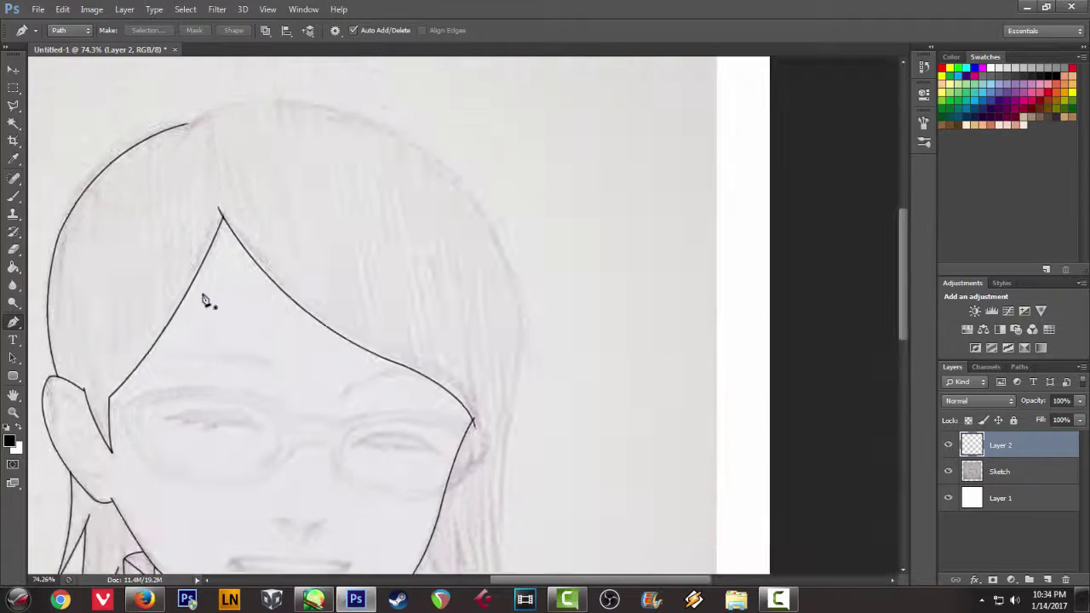
{"action": "scroll", "coordinate": [204, 295], "scroll_direction": "up", "scroll_amount": 1}
{"action": "left_click_drag", "start_coordinate": [195, 84], "coordinate": [199, 194]}
{"action": "left_click", "coordinate": [181, 182]}
{"action": "left_click_drag", "start_coordinate": [312, 149], "coordinate": [409, 155]}
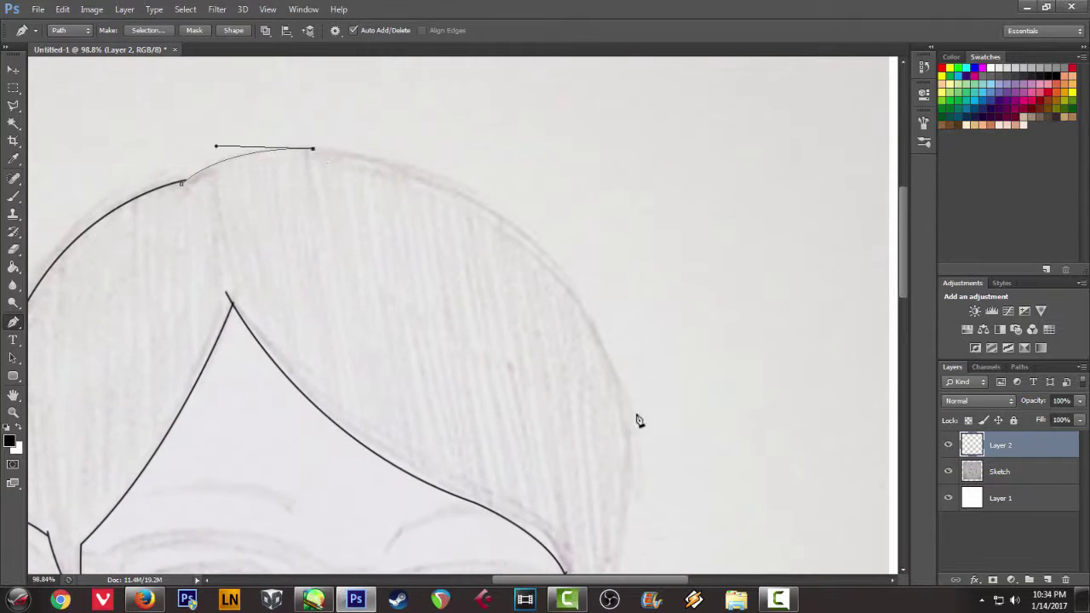
{"action": "left_click_drag", "start_coordinate": [637, 418], "coordinate": [637, 203]}
{"action": "left_click_drag", "start_coordinate": [628, 218], "coordinate": [638, 435]}
{"action": "left_click_drag", "start_coordinate": [558, 246], "coordinate": [534, 380]}
{"action": "key", "text": "ctrl+alt+z"}
{"action": "key", "text": "ctrl+alt+z"}
{"action": "left_click_drag", "start_coordinate": [533, 170], "coordinate": [422, 316]}
{"action": "left_click_drag", "start_coordinate": [489, 270], "coordinate": [560, 437]}
{"action": "left_click_drag", "start_coordinate": [505, 469], "coordinate": [474, 558]}
{"action": "key", "text": "ctrl+alt+z"}
{"action": "left_click_drag", "start_coordinate": [512, 410], "coordinate": [504, 464]}
{"action": "key", "text": "ctrl+alt+z"}
{"action": "key", "text": "ctrl+alt+z"}
Step: Continue the hair outline path around the right side of the head and down the long hair's outer edge
{"action": "left_click_drag", "start_coordinate": [522, 388], "coordinate": [527, 544]}
{"action": "left_click_drag", "start_coordinate": [399, 365], "coordinate": [445, 287]}
{"action": "left_click", "coordinate": [567, 187], "text": "alt"}
{"action": "left_click_drag", "start_coordinate": [508, 469], "coordinate": [580, 576]}
{"action": "left_click", "coordinate": [530, 344], "text": "alt"}
Step: Shape the right hair's jagged tip near the shoulder and bring the path back up its inner edge beside the cheek
{"action": "left_click_drag", "start_coordinate": [470, 300], "coordinate": [444, 491]}
{"action": "left_click", "coordinate": [492, 510]}
{"action": "left_click", "coordinate": [501, 550]}
{"action": "left_click_drag", "start_coordinate": [425, 325], "coordinate": [420, 249]}
{"action": "left_click", "coordinate": [425, 327], "text": "alt"}
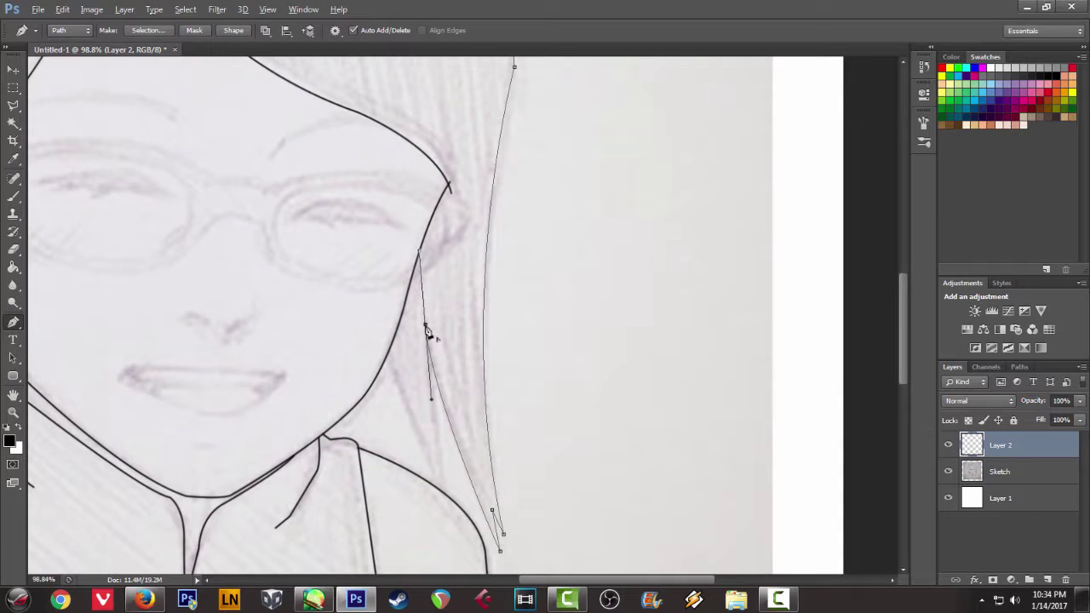
Step: Stroke the finished right hair outline with the brush and delete the path
{"action": "scroll", "coordinate": [474, 407], "scroll_direction": "up", "scroll_amount": 6}
{"action": "right_click", "coordinate": [434, 279]}
{"action": "left_click", "coordinate": [474, 349]}
{"action": "left_click", "coordinate": [637, 209]}
{"action": "right_click", "coordinate": [494, 247]}
{"action": "left_click", "coordinate": [517, 254]}
{"action": "key", "text": "ctrl+z"}
{"action": "scroll", "coordinate": [459, 312], "scroll_direction": "down", "scroll_amount": 12}
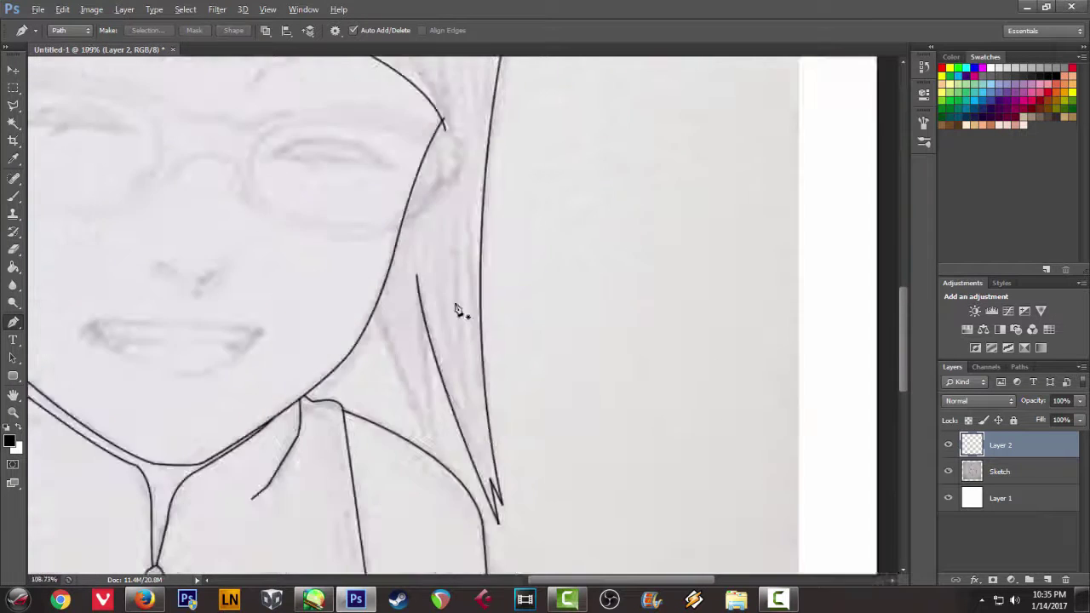
Step: Draw a path for the inner hair strand between the right cheek and the shoulder, with its pointed tip at the bottom
{"action": "scroll", "coordinate": [573, 398], "scroll_direction": "up", "scroll_amount": 13}
{"action": "left_click_drag", "start_coordinate": [576, 396], "coordinate": [424, 335]}
{"action": "left_click", "coordinate": [462, 180]}
{"action": "left_click_drag", "start_coordinate": [482, 423], "coordinate": [498, 452]}
{"action": "left_click_drag", "start_coordinate": [372, 154], "coordinate": [365, 87]}
{"action": "left_click", "coordinate": [372, 154], "text": "alt"}
Step: Stroke the inner hair strand path beside the right cheek with the brush and delete the path
{"action": "right_click", "coordinate": [430, 169]}
{"action": "left_click", "coordinate": [476, 265]}
{"action": "left_click", "coordinate": [637, 210]}
{"action": "right_click", "coordinate": [465, 188]}
{"action": "left_click", "coordinate": [494, 212]}
Step: Outline the left eyebrow with a thin arched path following the sketch, tapering toward the hair
{"action": "scroll", "coordinate": [398, 250], "scroll_direction": "down", "scroll_amount": 11}
{"action": "scroll", "coordinate": [409, 290], "scroll_direction": "down", "scroll_amount": 2}
{"action": "scroll", "coordinate": [426, 199], "scroll_direction": "up", "scroll_amount": 4}
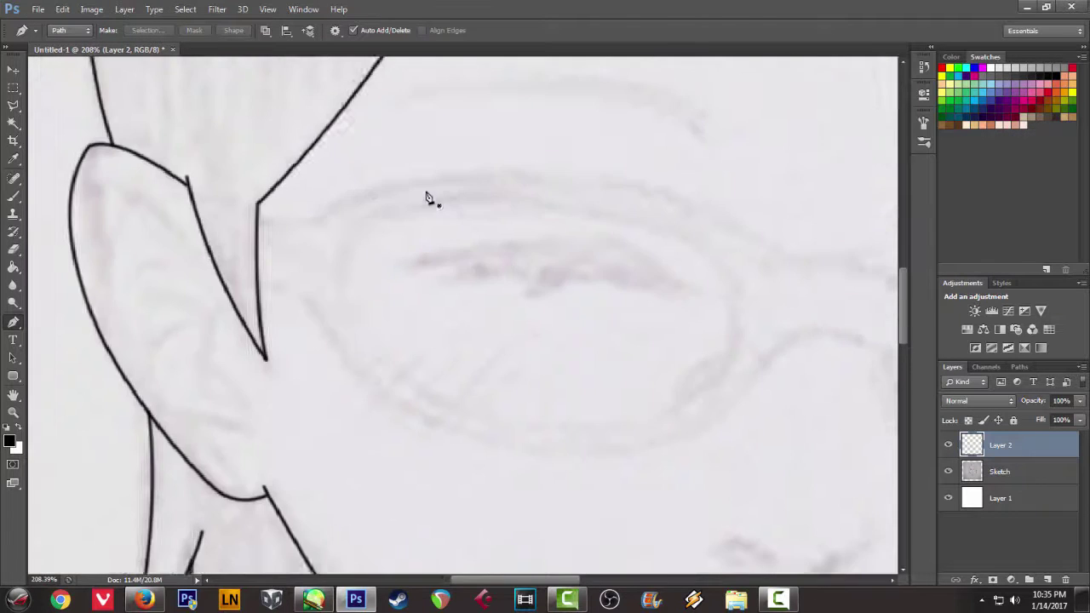
{"action": "scroll", "coordinate": [239, 214], "scroll_direction": "up", "scroll_amount": 2}
{"action": "left_click", "coordinate": [239, 222]}
{"action": "left_click_drag", "start_coordinate": [556, 227], "coordinate": [653, 314]}
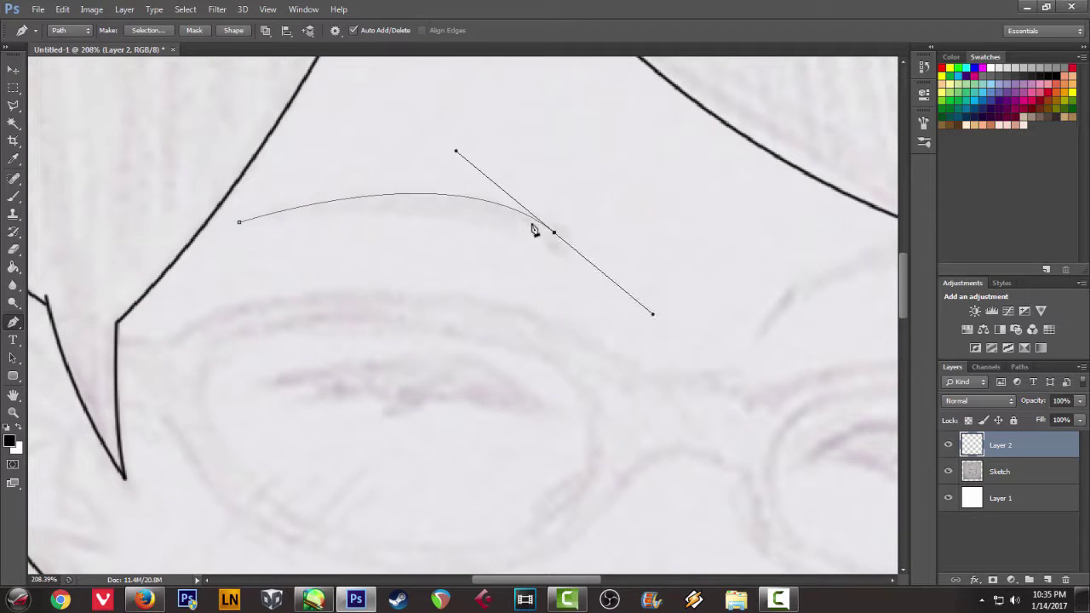
{"action": "left_click_drag", "start_coordinate": [239, 222], "coordinate": [23, 282]}
Step: Stroke the left eyebrow outline with the brush, leaving Simulate Pressure off, and delete the path
{"action": "right_click", "coordinate": [514, 290]}
{"action": "left_click", "coordinate": [557, 363]}
{"action": "left_click", "coordinate": [659, 209]}
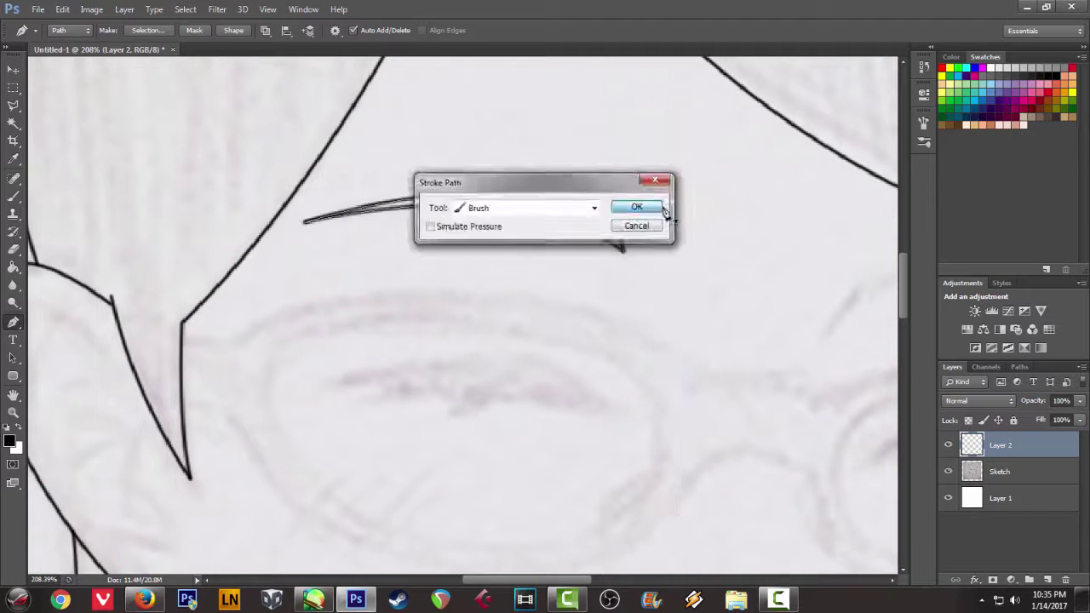
{"action": "right_click", "coordinate": [660, 228]}
{"action": "left_click", "coordinate": [690, 253]}
Step: Trace the upper edge of the right eyebrow as a curve up to the hairline and stroke it with the brush
{"action": "left_click_drag", "start_coordinate": [805, 279], "coordinate": [377, 218]}
{"action": "left_click", "coordinate": [443, 231]}
{"action": "mouse_move", "coordinate": [579, 173]}
{"action": "left_mouse_down"}
{"action": "mouse_move", "coordinate": [651, 175]}
{"action": "mouse_move", "coordinate": [714, 237]}
{"action": "left_mouse_up"}
{"action": "left_click", "coordinate": [579, 173], "text": "alt"}
{"action": "right_click", "coordinate": [705, 144]}
{"action": "left_click", "coordinate": [755, 239]}
{"action": "left_click", "coordinate": [649, 207]}
{"action": "key", "text": "Return"}
Step: Stroke the lower edge of the right eyebrow with the brush, starting from the same inner point
{"action": "left_click", "coordinate": [444, 231]}
{"action": "right_click", "coordinate": [668, 129]}
{"action": "left_click", "coordinate": [717, 225]}
{"action": "left_click", "coordinate": [640, 207]}
{"action": "key", "text": "Return"}
Step: Draw the small tapered mark beside the right eyebrow's inner end, fill it with the foreground color, and delete the path
{"action": "left_click_drag", "start_coordinate": [423, 242], "coordinate": [402, 265]}
{"action": "right_click", "coordinate": [461, 218]}
{"action": "left_click", "coordinate": [502, 297]}
{"action": "left_click", "coordinate": [644, 138]}
{"action": "right_click", "coordinate": [626, 152]}
{"action": "left_click", "coordinate": [651, 175]}
Step: Outline the left closed eye's lashes as a closed path with an arched top and a jagged lower edge
{"action": "left_click_drag", "start_coordinate": [290, 372], "coordinate": [553, 274]}
{"action": "left_click", "coordinate": [169, 225]}
{"action": "left_click_drag", "start_coordinate": [367, 198], "coordinate": [420, 208]}
{"action": "left_click_drag", "start_coordinate": [438, 246], "coordinate": [453, 270]}
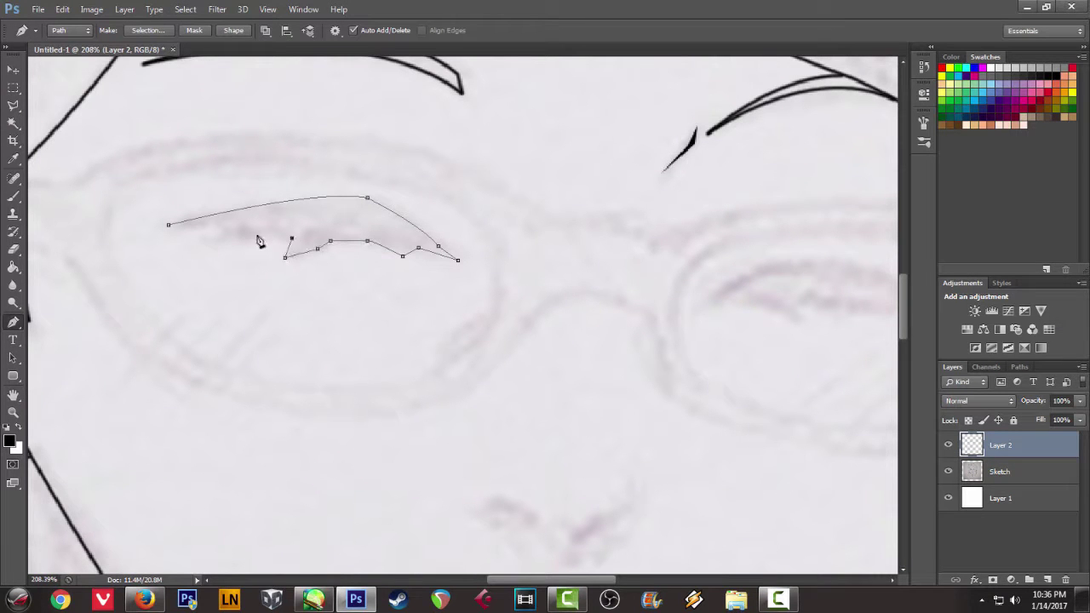
{"action": "left_click", "coordinate": [227, 228]}
{"action": "left_click", "coordinate": [168, 225]}
Step: Try filling the left eyelash path and deleting it, and undo both the path deletion and the fill
{"action": "right_click", "coordinate": [355, 220]}
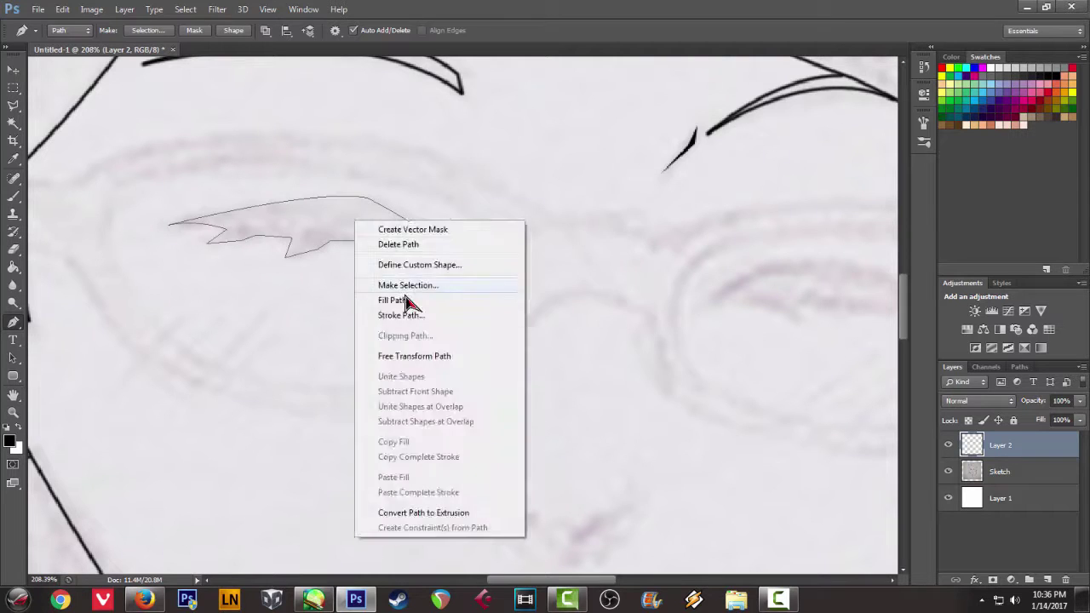
{"action": "left_click", "coordinate": [404, 299]}
{"action": "left_click", "coordinate": [644, 139]}
{"action": "right_click", "coordinate": [524, 176]}
{"action": "left_click", "coordinate": [577, 201]}
{"action": "scroll", "coordinate": [550, 288], "scroll_direction": "down", "scroll_amount": 9}
{"action": "scroll", "coordinate": [551, 294], "scroll_direction": "up", "scroll_amount": 5}
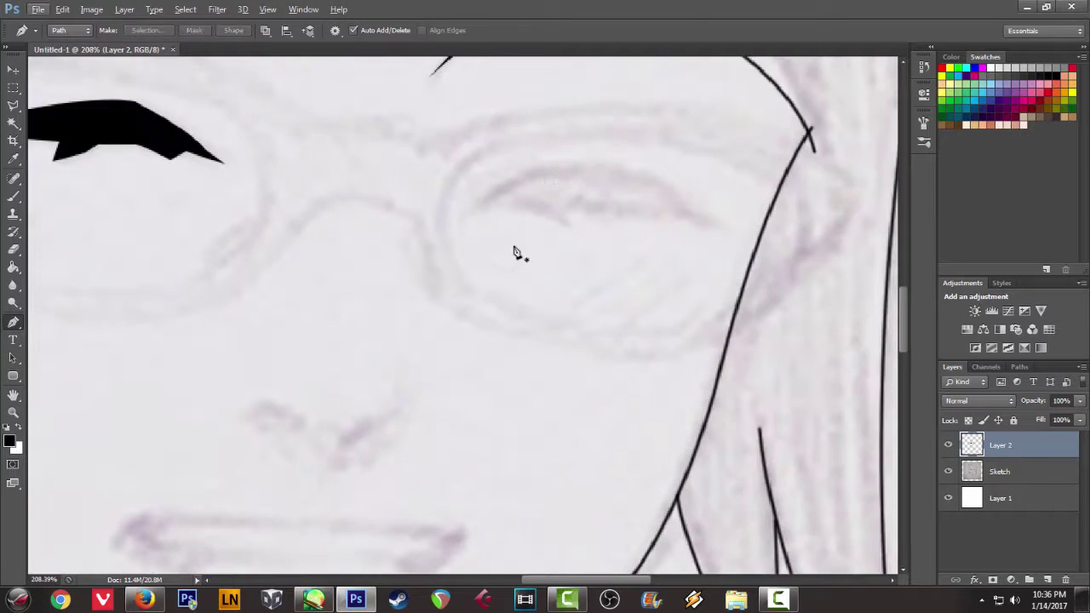
{"action": "scroll", "coordinate": [349, 196], "scroll_direction": "down", "scroll_amount": 1}
{"action": "key", "text": "ctrl+alt+z"}
{"action": "key", "text": "ctrl+alt+z"}
Step: Stroke the left eyelash outline with the brush and delete its path
{"action": "right_click", "coordinate": [321, 187]}
{"action": "left_click", "coordinate": [408, 283]}
{"action": "left_click", "coordinate": [634, 206]}
{"action": "right_click", "coordinate": [514, 175]}
{"action": "left_click", "coordinate": [557, 199]}
Step: Outline the right closed eye's lashes with an arched upper edge and a jagged lower edge
{"action": "scroll", "coordinate": [517, 219], "scroll_direction": "up", "scroll_amount": 5}
{"action": "left_click", "coordinate": [400, 197]}
{"action": "left_click", "coordinate": [466, 157]}
{"action": "left_click_drag", "start_coordinate": [630, 165], "coordinate": [705, 216]}
{"action": "left_click", "coordinate": [630, 166], "text": "alt"}
{"action": "left_click", "coordinate": [688, 213], "text": "alt"}
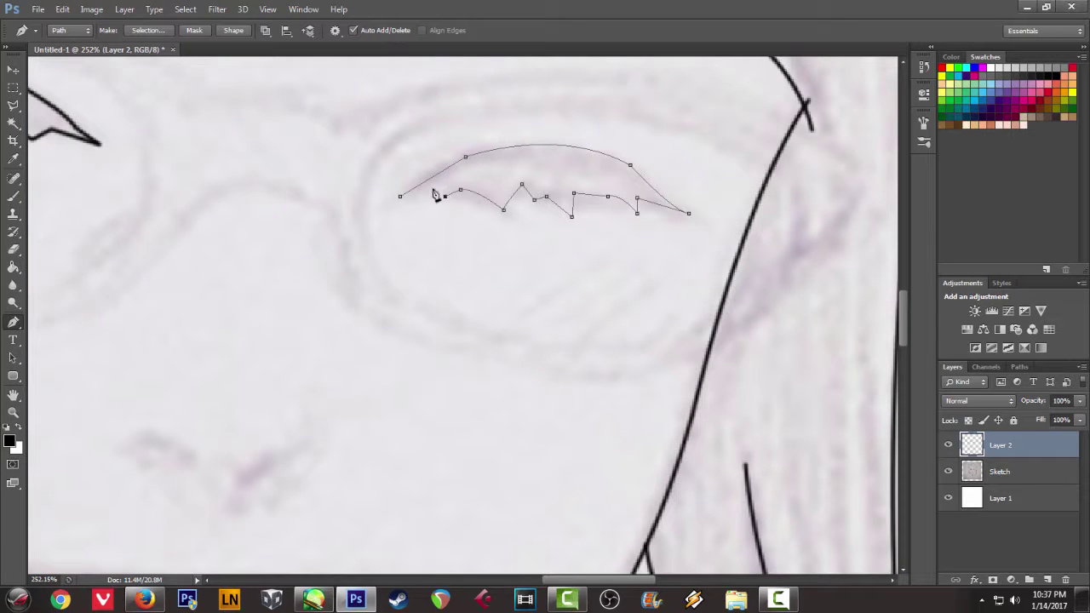
Step: Stroke the right eyelash outline with the brush and delete its path
{"action": "right_click", "coordinate": [508, 225]}
{"action": "left_click", "coordinate": [567, 322]}
{"action": "left_click", "coordinate": [634, 206]}
{"action": "right_click", "coordinate": [318, 205]}
{"action": "left_click", "coordinate": [354, 228]}
Step: Draw a hooked path for the upper inner fold of the left ear, following its rim and turning back inward
{"action": "scroll", "coordinate": [341, 274], "scroll_direction": "down", "scroll_amount": 13}
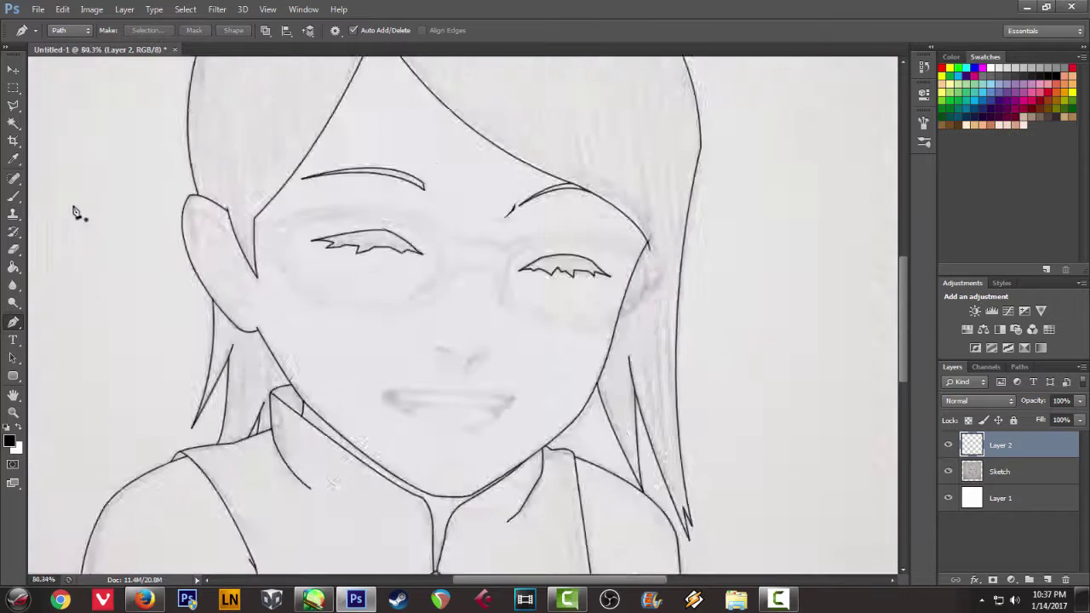
{"action": "scroll", "coordinate": [213, 228], "scroll_direction": "up", "scroll_amount": 12}
{"action": "left_click", "coordinate": [194, 218]}
{"action": "left_click", "coordinate": [207, 202]}
{"action": "left_click_drag", "start_coordinate": [299, 270], "coordinate": [337, 346]}
{"action": "left_click", "coordinate": [300, 271], "text": "alt"}
{"action": "left_click", "coordinate": [253, 293]}
Step: Stroke the upper inner ear fold with the brush and delete its path
{"action": "right_click", "coordinate": [363, 329]}
{"action": "left_click", "coordinate": [419, 107]}
{"action": "left_click", "coordinate": [634, 206]}
{"action": "right_click", "coordinate": [521, 197]}
{"action": "left_click", "coordinate": [567, 220]}
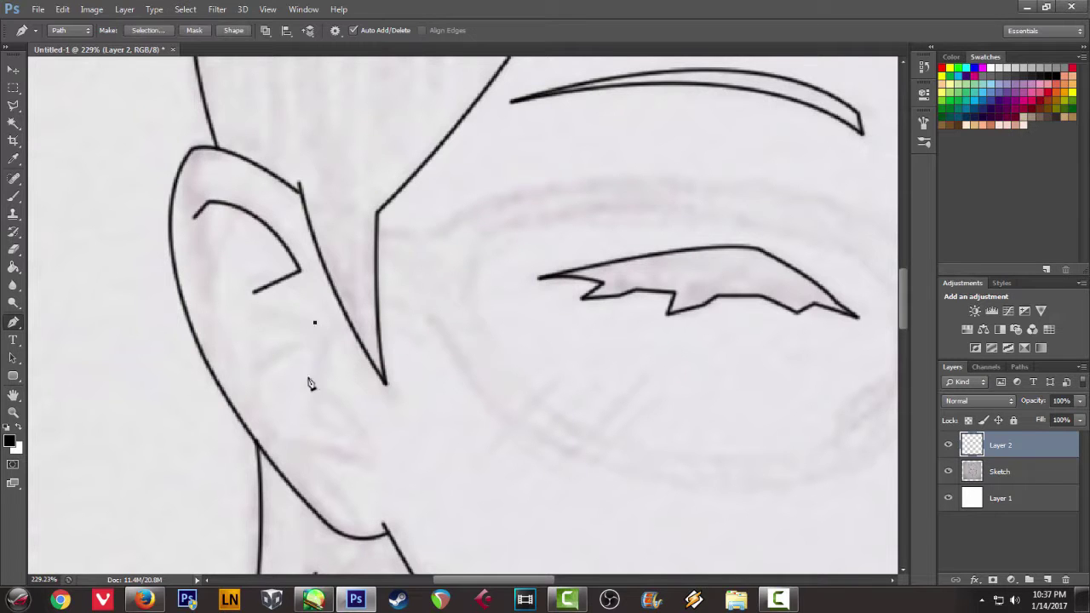
Step: Trace a short crease in the middle of the left ear, stroke it, and delete the path
{"action": "left_click", "coordinate": [269, 313]}
{"action": "left_click_drag", "start_coordinate": [323, 342], "coordinate": [323, 349]}
{"action": "key", "text": "ctrl+z"}
{"action": "right_click", "coordinate": [437, 435]}
{"action": "left_click", "coordinate": [503, 213]}
{"action": "right_click", "coordinate": [606, 203]}
{"action": "left_click", "coordinate": [637, 226]}
Step: Draw a short curved line running down inside the ear's upper fold, stroke it with the brush, and delete the path
{"action": "left_click", "coordinate": [245, 212]}
{"action": "left_click_drag", "start_coordinate": [229, 274], "coordinate": [230, 317]}
{"action": "right_click", "coordinate": [398, 253]}
{"action": "left_click", "coordinate": [464, 345]}
{"action": "left_click", "coordinate": [647, 195]}
{"action": "right_click", "coordinate": [398, 218]}
{"action": "left_click", "coordinate": [439, 242]}
Step: Trace the curved crease in the lower half of the left ear, stroke it with the brush, and delete the path
{"action": "left_click", "coordinate": [320, 343]}
{"action": "left_click_drag", "start_coordinate": [269, 386], "coordinate": [269, 394]}
{"action": "mouse_move", "coordinate": [299, 432]}
{"action": "left_mouse_down"}
{"action": "mouse_move", "coordinate": [336, 453]}
{"action": "mouse_move", "coordinate": [334, 485]}
{"action": "left_mouse_up"}
{"action": "left_click", "coordinate": [299, 432], "text": "alt"}
{"action": "right_click", "coordinate": [499, 374]}
{"action": "left_click", "coordinate": [545, 152]}
{"action": "left_click", "coordinate": [639, 195]}
{"action": "right_click", "coordinate": [598, 203]}
{"action": "left_click", "coordinate": [634, 227]}
Step: Stroke the remaining inner ear crease with the brush and delete its path
{"action": "right_click", "coordinate": [498, 433]}
{"action": "left_click", "coordinate": [546, 211]}
{"action": "left_click", "coordinate": [640, 195]}
{"action": "right_click", "coordinate": [499, 216]}
{"action": "left_click", "coordinate": [540, 241]}
Step: Trace the right side of the nose as a slanted line curving upward, stroke it, and delete the path
{"action": "scroll", "coordinate": [531, 405], "scroll_direction": "down", "scroll_amount": 10}
{"action": "scroll", "coordinate": [427, 334], "scroll_direction": "up", "scroll_amount": 1}
{"action": "mouse_move", "coordinate": [588, 393]}
{"action": "left_mouse_down"}
{"action": "mouse_move", "coordinate": [428, 335]}
{"action": "mouse_move", "coordinate": [459, 309]}
{"action": "left_mouse_up"}
{"action": "scroll", "coordinate": [426, 334], "scroll_direction": "up", "scroll_amount": 5}
{"action": "left_click", "coordinate": [407, 338]}
{"action": "left_click_drag", "start_coordinate": [453, 283], "coordinate": [448, 253]}
{"action": "right_click", "coordinate": [519, 269]}
{"action": "left_click", "coordinate": [565, 364]}
{"action": "right_click", "coordinate": [469, 216]}
{"action": "left_click", "coordinate": [496, 238]}
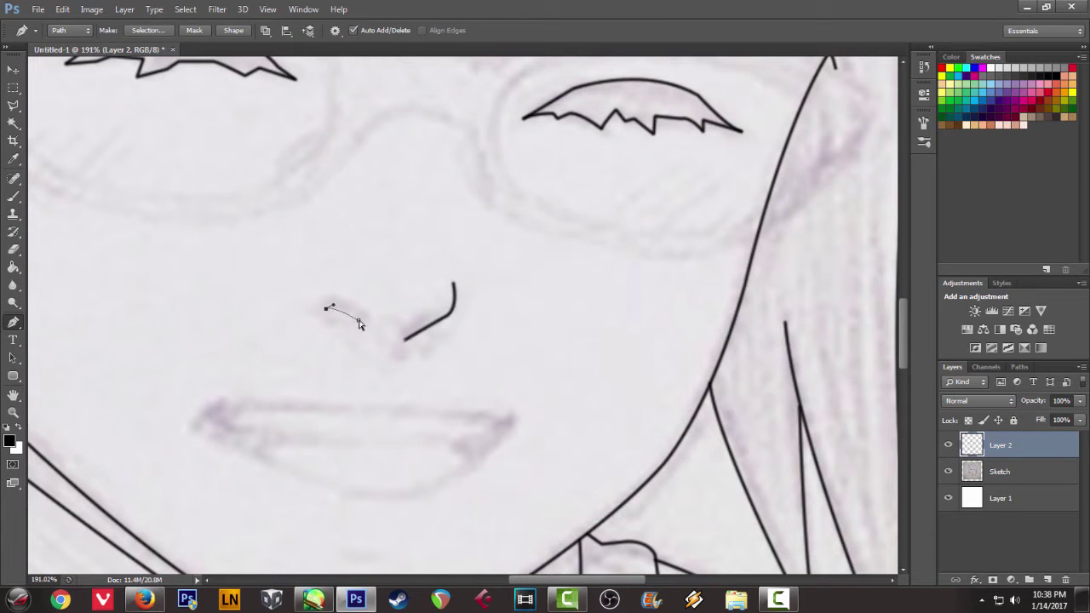
Step: Fill the thin curved nostril path on the nose's left side with the foreground color at 100% opacity
{"action": "right_click", "coordinate": [400, 270]}
{"action": "left_click", "coordinate": [454, 343]}
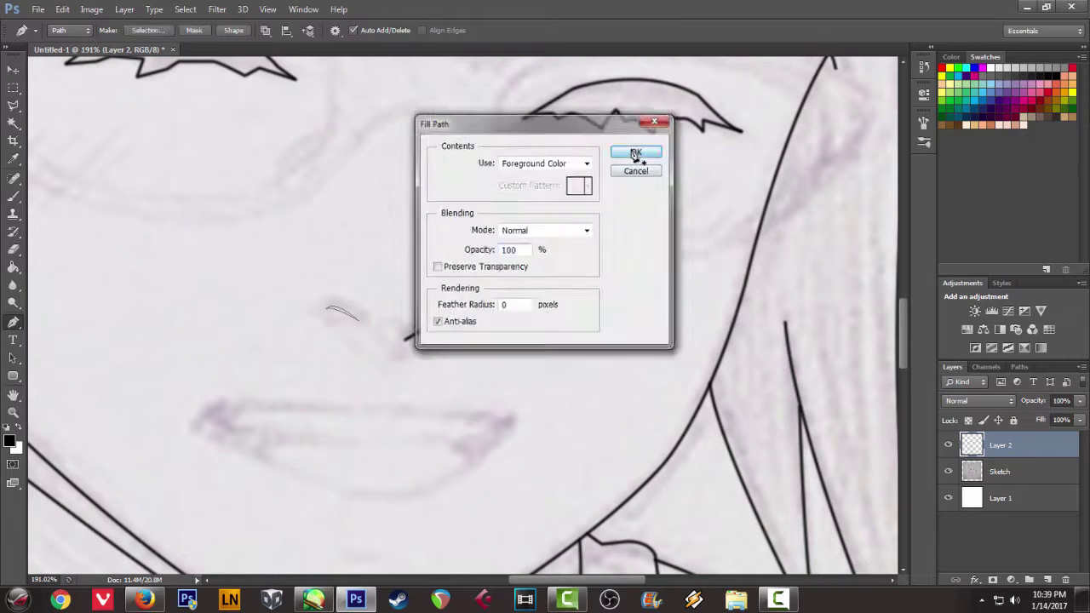
{"action": "left_click", "coordinate": [633, 146]}
Step: Trace the mouth's upper line from the left to the right corner, stroke it with the brush, and delete the path
{"action": "scroll", "coordinate": [311, 384], "scroll_direction": "down", "scroll_amount": 3}
{"action": "scroll", "coordinate": [302, 372], "scroll_direction": "up", "scroll_amount": 4}
{"action": "left_click", "coordinate": [281, 349]}
{"action": "left_click_drag", "start_coordinate": [612, 367], "coordinate": [622, 378]}
{"action": "right_click", "coordinate": [484, 324]}
{"action": "left_click", "coordinate": [515, 89]}
{"action": "left_click", "coordinate": [637, 207]}
{"action": "right_click", "coordinate": [392, 235]}
{"action": "left_click", "coordinate": [419, 256]}
Step: Draw the mouth's lower curve from the left corner up past the right corner and stroke it with the brush
{"action": "left_click", "coordinate": [264, 383]}
{"action": "left_click_drag", "start_coordinate": [436, 455], "coordinate": [470, 457]}
{"action": "left_click_drag", "start_coordinate": [541, 448], "coordinate": [575, 435]}
{"action": "left_click_drag", "start_coordinate": [623, 369], "coordinate": [635, 329]}
{"action": "right_click", "coordinate": [691, 386]}
{"action": "left_click", "coordinate": [749, 199]}
{"action": "key", "text": "Return"}
Step: Close the mouth's left corner with a short curved path between the upper and lower lines, stroke it, and delete the path
{"action": "left_click", "coordinate": [281, 350]}
{"action": "left_click_drag", "start_coordinate": [253, 381], "coordinate": [242, 409]}
{"action": "key", "text": "ctrl+z"}
{"action": "right_click", "coordinate": [341, 352]}
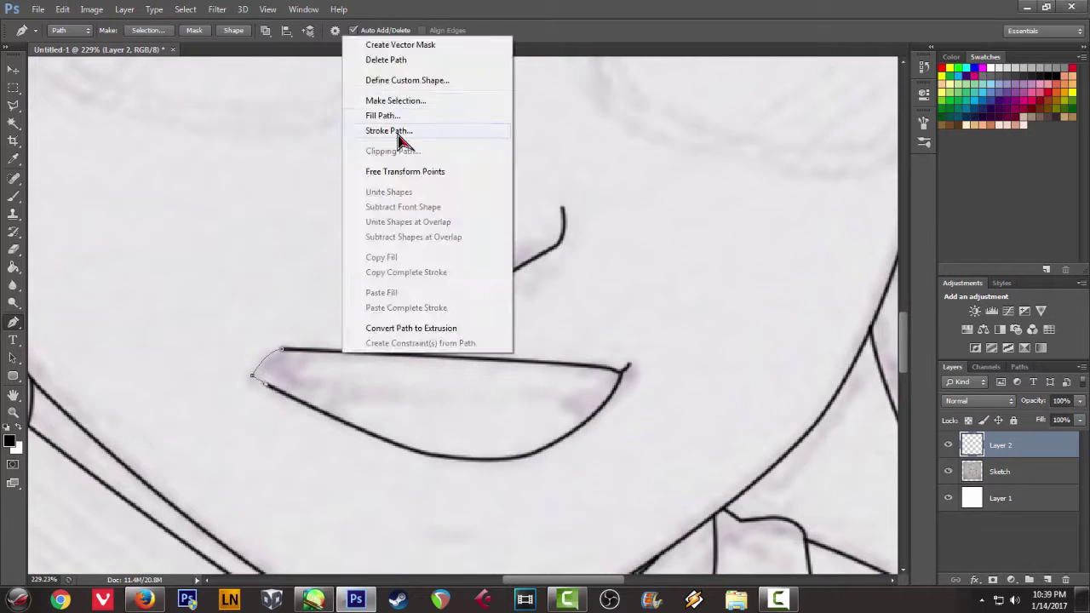
{"action": "left_click", "coordinate": [398, 131]}
{"action": "key", "text": "Return"}
{"action": "right_click", "coordinate": [364, 215]}
{"action": "left_click", "coordinate": [404, 239]}
Step: Trace the inner upper-teeth line from the mouth's left corner curving to the right corner, stroke it with the brush, and delete the path
{"action": "scroll", "coordinate": [409, 308], "scroll_direction": "down", "scroll_amount": 5}
{"action": "scroll", "coordinate": [383, 293], "scroll_direction": "up", "scroll_amount": 5}
{"action": "left_click", "coordinate": [359, 272]}
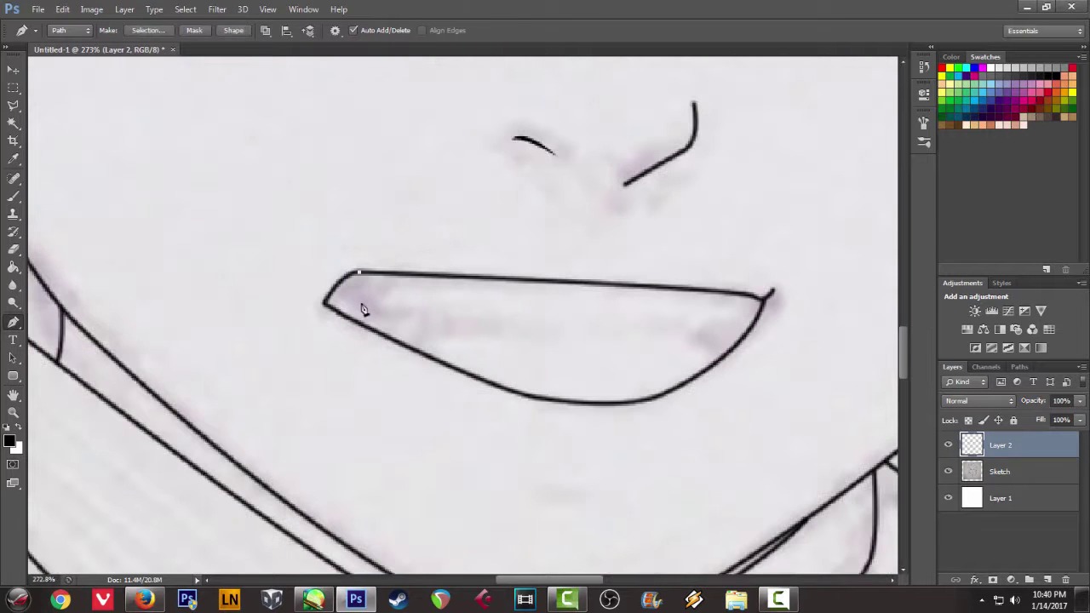
{"action": "left_click_drag", "start_coordinate": [716, 327], "coordinate": [852, 286]}
{"action": "left_click", "coordinate": [716, 327], "text": "alt"}
{"action": "left_click_drag", "start_coordinate": [760, 302], "coordinate": [783, 279]}
{"action": "left_click", "coordinate": [758, 304], "text": "alt"}
{"action": "right_click", "coordinate": [773, 234]}
{"action": "left_click", "coordinate": [815, 330]}
{"action": "key", "text": "Return"}
{"action": "right_click", "coordinate": [739, 202]}
{"action": "left_click", "coordinate": [775, 226]}
Step: Draw a short curve near the mouth's right corner joining the teeth line to the lower lip line, stroke it, and delete the path
{"action": "left_click", "coordinate": [713, 327]}
{"action": "left_click", "coordinate": [722, 358], "text": "alt"}
{"action": "right_click", "coordinate": [780, 345]}
{"action": "left_click", "coordinate": [830, 125]}
{"action": "key", "text": "Return"}
{"action": "right_click", "coordinate": [642, 187]}
{"action": "left_click", "coordinate": [677, 213]}
Step: Draw a short curve near the mouth's left corner from the teeth line down to the lower lip line, stroke it, and delete the path
{"action": "left_click", "coordinate": [351, 293]}
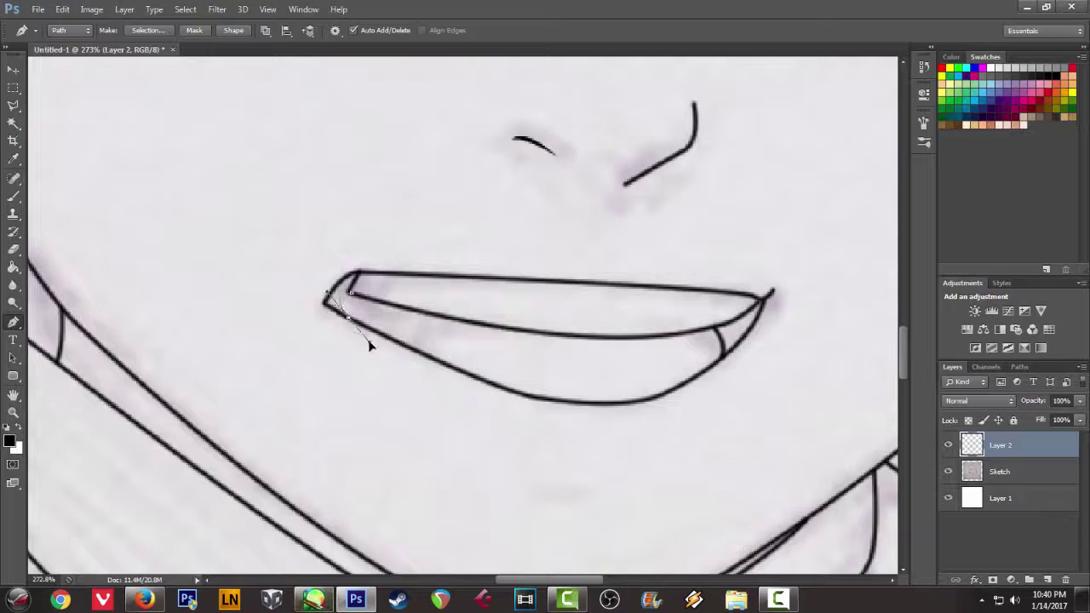
{"action": "left_click", "coordinate": [347, 318], "text": "alt"}
{"action": "right_click", "coordinate": [460, 267]}
{"action": "left_click", "coordinate": [508, 363]}
{"action": "key", "text": "Return"}
{"action": "right_click", "coordinate": [465, 206]}
{"action": "left_click", "coordinate": [507, 230]}
Step: Paint the small enclosed areas at both mouth corners solid black with the Brush tool
{"action": "scroll", "coordinate": [424, 298], "scroll_direction": "down", "scroll_amount": 5}
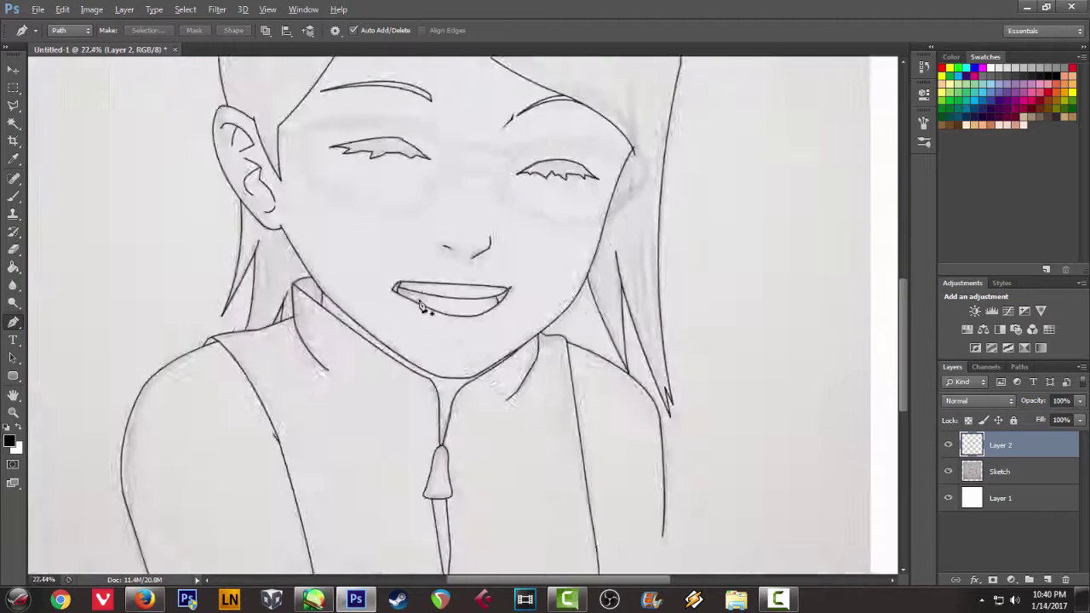
{"action": "scroll", "coordinate": [391, 290], "scroll_direction": "up", "scroll_amount": 4}
{"action": "scroll", "coordinate": [383, 289], "scroll_direction": "up", "scroll_amount": 2}
{"action": "key", "text": "b"}
{"action": "scroll", "coordinate": [328, 348], "scroll_direction": "up", "scroll_amount": 3}
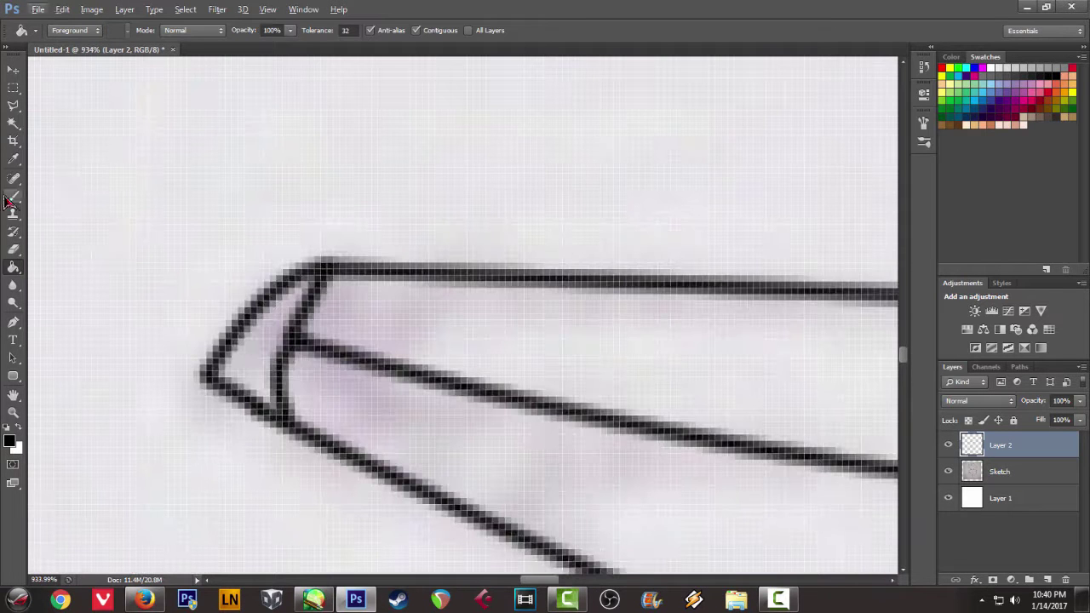
{"action": "mouse_move", "coordinate": [269, 317]}
{"action": "left_mouse_down"}
{"action": "mouse_move", "coordinate": [255, 324]}
{"action": "mouse_move", "coordinate": [273, 404]}
{"action": "mouse_move", "coordinate": [247, 379]}
{"action": "mouse_move", "coordinate": [255, 366]}
{"action": "left_mouse_up"}
{"action": "left_click_drag", "start_coordinate": [835, 434], "coordinate": [42, 346]}
{"action": "left_click_drag", "start_coordinate": [528, 375], "coordinate": [139, 338]}
{"action": "mouse_move", "coordinate": [290, 265]}
{"action": "left_mouse_down"}
{"action": "mouse_move", "coordinate": [166, 346]}
{"action": "mouse_move", "coordinate": [283, 280]}
{"action": "mouse_move", "coordinate": [186, 400]}
{"action": "left_mouse_up"}
{"action": "mouse_move", "coordinate": [185, 400]}
{"action": "left_mouse_down"}
{"action": "mouse_move", "coordinate": [262, 328]}
{"action": "mouse_move", "coordinate": [183, 421]}
{"action": "mouse_move", "coordinate": [170, 366]}
{"action": "mouse_move", "coordinate": [255, 353]}
{"action": "mouse_move", "coordinate": [210, 313]}
{"action": "mouse_move", "coordinate": [307, 295]}
{"action": "mouse_move", "coordinate": [340, 275]}
{"action": "left_mouse_up"}
{"action": "scroll", "coordinate": [341, 275], "scroll_direction": "down", "scroll_amount": 8}
Step: Paint a short curved shadow mark below the lower lip with the brush
{"action": "mouse_move", "coordinate": [415, 219]}
{"action": "left_mouse_down"}
{"action": "mouse_move", "coordinate": [363, 224]}
{"action": "mouse_move", "coordinate": [409, 226]}
{"action": "left_mouse_up"}
{"action": "scroll", "coordinate": [375, 247], "scroll_direction": "down", "scroll_amount": 5}
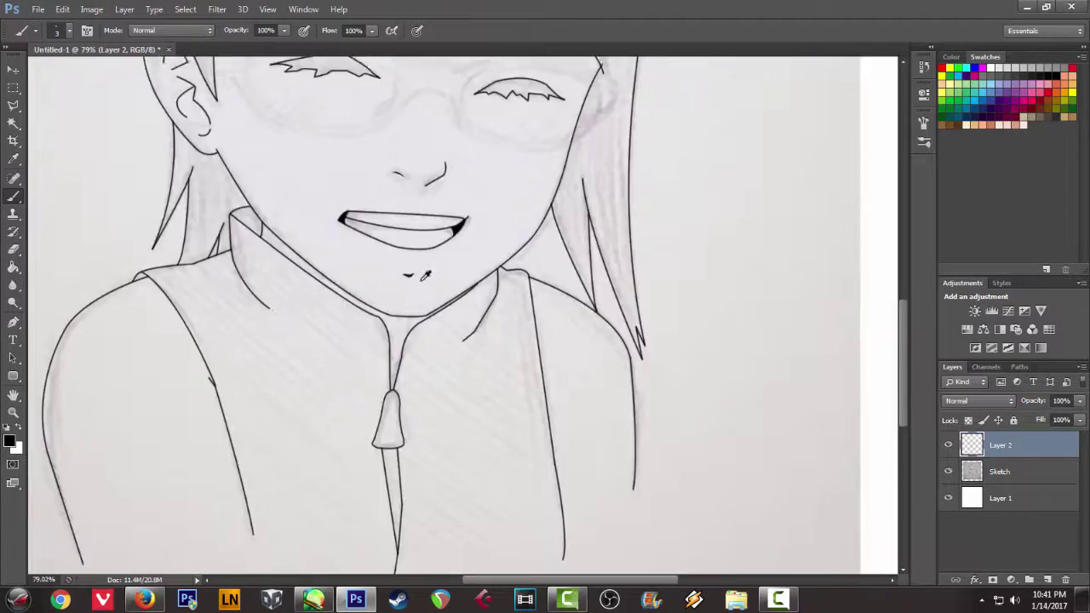
{"action": "scroll", "coordinate": [362, 273], "scroll_direction": "up", "scroll_amount": 6}
{"action": "left_click_drag", "start_coordinate": [361, 273], "coordinate": [416, 282]}
Step: Paint a short frown wrinkle just below the inner end of the left eyebrow, undoing the stray stroke
{"action": "scroll", "coordinate": [460, 292], "scroll_direction": "down", "scroll_amount": 8}
{"action": "scroll", "coordinate": [493, 158], "scroll_direction": "up", "scroll_amount": 7}
{"action": "left_click_drag", "start_coordinate": [477, 200], "coordinate": [458, 121]}
{"action": "key", "text": "ctrl+z"}
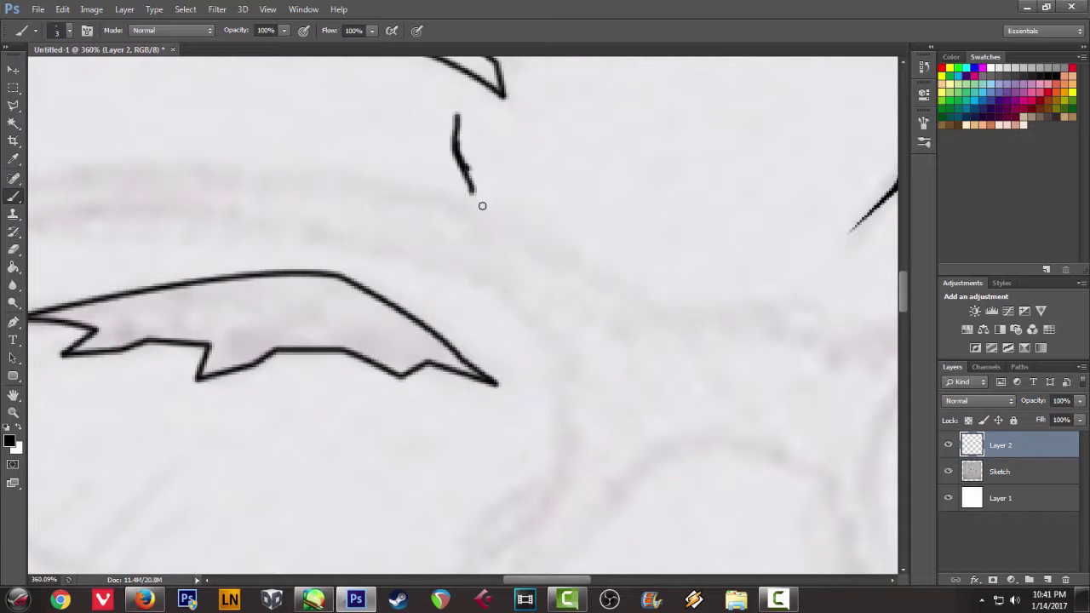
Step: Add a new empty layer above Layer 2 with the default settings
{"action": "scroll", "coordinate": [480, 204], "scroll_direction": "down", "scroll_amount": 5}
{"action": "scroll", "coordinate": [678, 335], "scroll_direction": "down", "scroll_amount": 3}
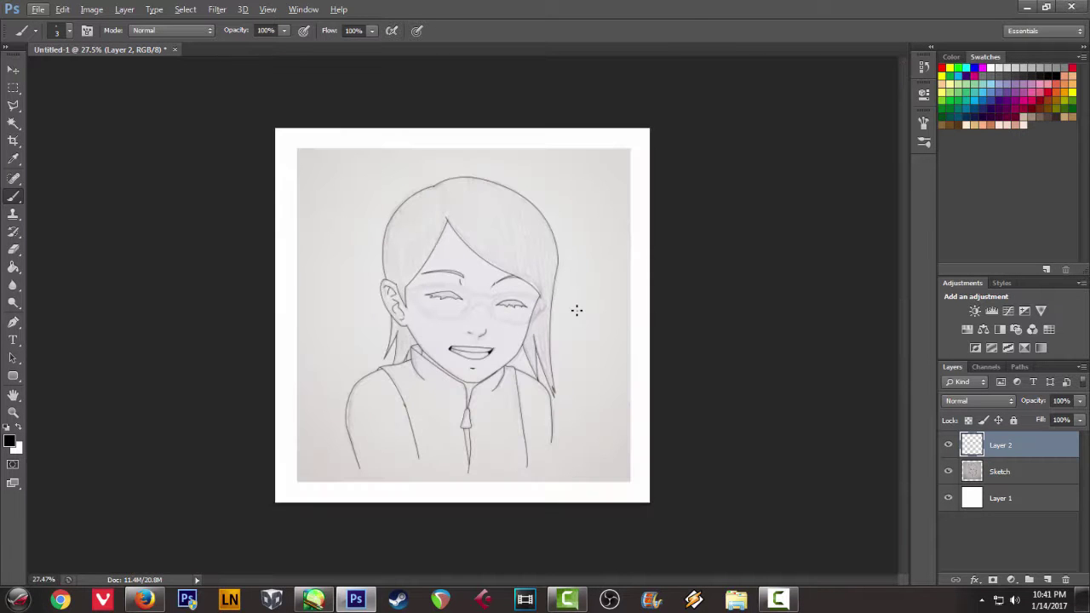
{"action": "key", "text": "ctrl+shift+n"}
{"action": "key", "text": "Return"}
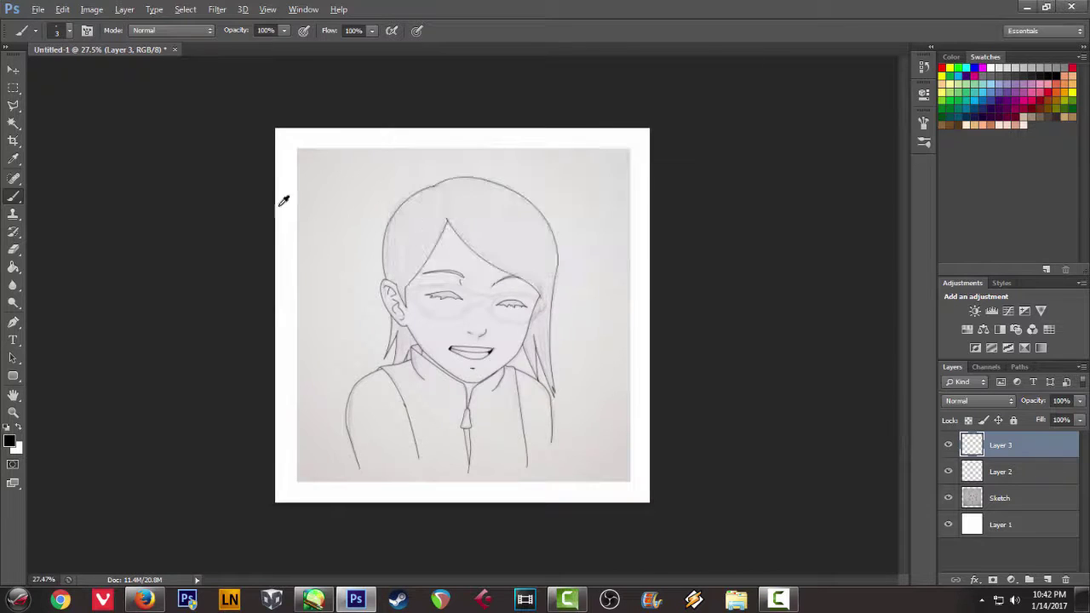
Step: Start the glasses' outer outline with the Pen tool from the left temple, over the left lens, and across the top of the bridge
{"action": "scroll", "coordinate": [92, 326], "scroll_direction": "up", "scroll_amount": 6}
{"action": "key", "text": "p"}
{"action": "left_click", "coordinate": [116, 274]}
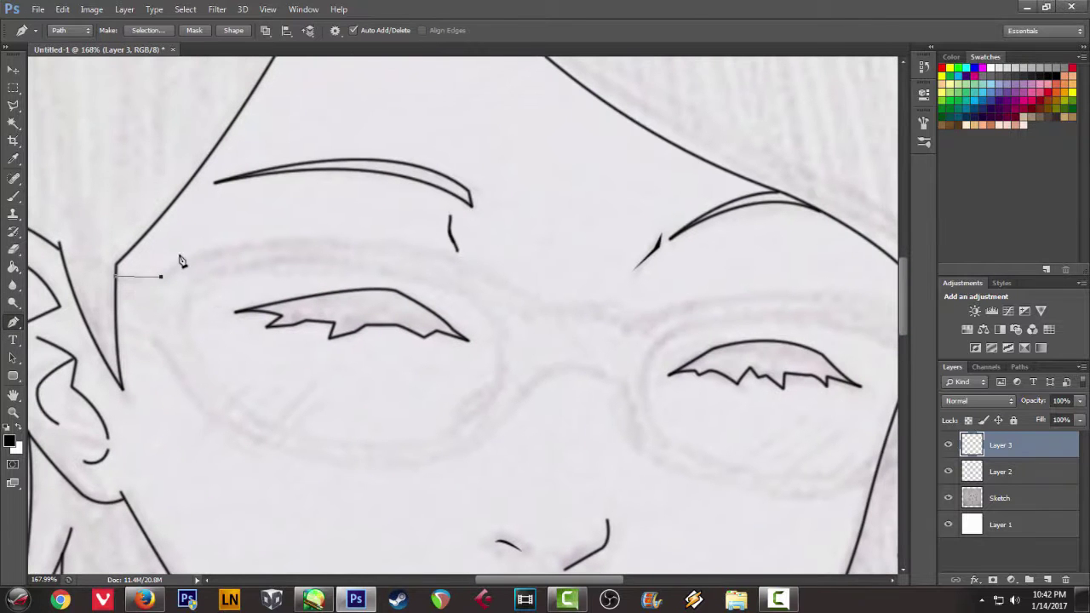
{"action": "left_click_drag", "start_coordinate": [231, 245], "coordinate": [275, 246]}
{"action": "mouse_move", "coordinate": [505, 281]}
{"action": "left_mouse_down"}
{"action": "mouse_move", "coordinate": [562, 341]}
{"action": "mouse_move", "coordinate": [507, 284]}
{"action": "left_mouse_up"}
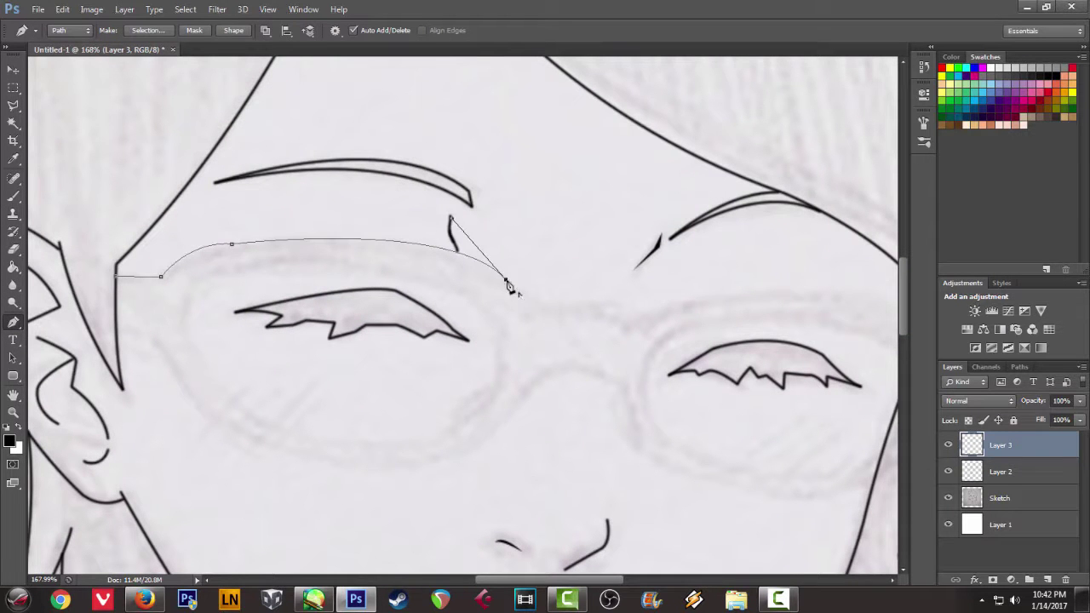
{"action": "left_click_drag", "start_coordinate": [640, 325], "coordinate": [414, 267]}
{"action": "left_click", "coordinate": [638, 324], "text": "alt"}
{"action": "left_click", "coordinate": [412, 261]}
Step: Continue the glasses' outer path over the top of the right lens, around its outer edge, and back along its bottom
{"action": "left_click_drag", "start_coordinate": [682, 279], "coordinate": [820, 361]}
{"action": "left_click", "coordinate": [682, 281], "text": "alt"}
{"action": "left_click_drag", "start_coordinate": [721, 336], "coordinate": [714, 370]}
{"action": "left_click_drag", "start_coordinate": [608, 442], "coordinate": [530, 452]}
{"action": "left_click_drag", "start_coordinate": [395, 409], "coordinate": [240, 354]}
{"action": "left_click", "coordinate": [395, 410], "text": "alt"}
Step: Continue the glasses path under the bridge and along the bottom of the left lens, back up toward the left temple
{"action": "left_click_drag", "start_coordinate": [372, 339], "coordinate": [376, 293]}
{"action": "left_click", "coordinate": [372, 339], "text": "alt"}
{"action": "left_click_drag", "start_coordinate": [286, 329], "coordinate": [227, 344]}
{"action": "left_click", "coordinate": [286, 329], "text": "alt"}
{"action": "left_click_drag", "start_coordinate": [219, 408], "coordinate": [383, 424]}
{"action": "key", "text": "ctrl+z"}
{"action": "left_click", "coordinate": [413, 413], "text": "alt"}
{"action": "left_click_drag", "start_coordinate": [135, 379], "coordinate": [173, 286]}
{"action": "left_click", "coordinate": [312, 379], "text": "alt"}
{"action": "left_click_drag", "start_coordinate": [263, 302], "coordinate": [241, 243]}
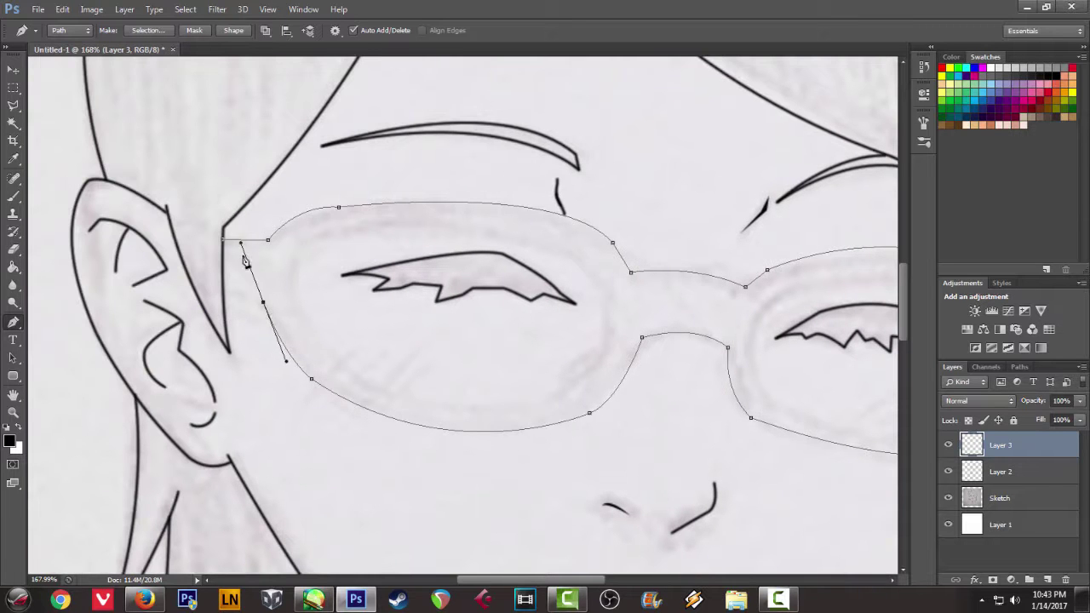
Step: Stroke the glasses' outer path with the brush and delete the path
{"action": "right_click", "coordinate": [381, 293]}
{"action": "left_click", "coordinate": [417, 363]}
{"action": "left_click", "coordinate": [634, 209]}
{"action": "right_click", "coordinate": [482, 204]}
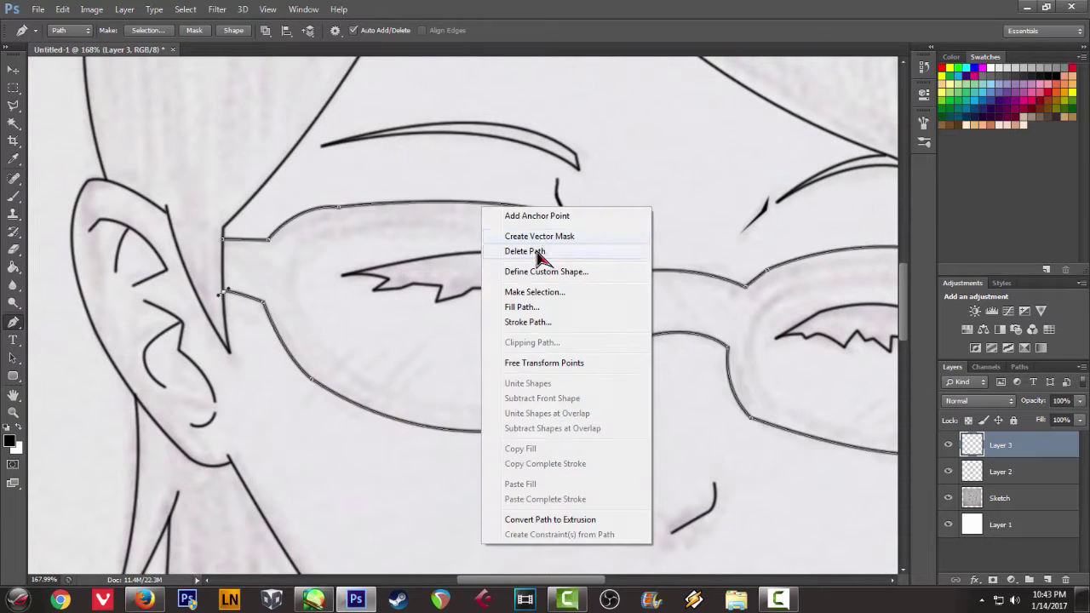
{"action": "left_click", "coordinate": [538, 253]}
Step: Draw a closed Pen path along the inner rim of the left lens, redoing the misplaced top-right curve
{"action": "scroll", "coordinate": [321, 378], "scroll_direction": "down", "scroll_amount": 6}
{"action": "scroll", "coordinate": [341, 349], "scroll_direction": "up", "scroll_amount": 2}
{"action": "scroll", "coordinate": [432, 281], "scroll_direction": "up", "scroll_amount": 3}
{"action": "left_click", "coordinate": [330, 302]}
{"action": "left_click_drag", "start_coordinate": [533, 301], "coordinate": [634, 382]}
{"action": "key", "text": "ctrl+alt+z"}
{"action": "key", "text": "ctrl+alt+z"}
{"action": "left_click_drag", "start_coordinate": [595, 324], "coordinate": [644, 388]}
{"action": "left_click", "coordinate": [596, 324], "text": "alt"}
{"action": "left_click_drag", "start_coordinate": [581, 429], "coordinate": [541, 462]}
{"action": "left_click_drag", "start_coordinate": [379, 430], "coordinate": [239, 382]}
{"action": "left_click", "coordinate": [379, 430], "text": "alt"}
{"action": "left_click_drag", "start_coordinate": [323, 351], "coordinate": [322, 306]}
{"action": "left_click", "coordinate": [331, 302]}
Step: Stroke the left lens's inner rim path with the brush and delete the path
{"action": "right_click", "coordinate": [441, 384]}
{"action": "left_click", "coordinate": [485, 144]}
{"action": "left_click", "coordinate": [632, 207]}
{"action": "right_click", "coordinate": [595, 218]}
{"action": "left_click", "coordinate": [630, 239]}
Step: Outline a small glare shape in the left lens's lower-right corner, stroke it with the brush, and delete the path
{"action": "scroll", "coordinate": [618, 275], "scroll_direction": "down", "scroll_amount": 2}
{"action": "scroll", "coordinate": [588, 348], "scroll_direction": "up", "scroll_amount": 3}
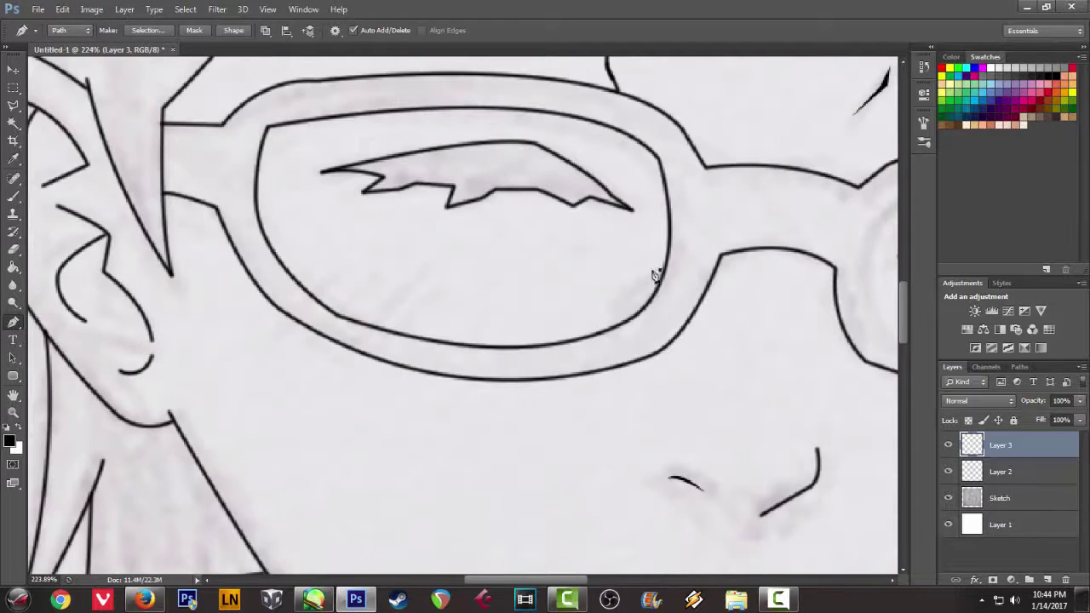
{"action": "right_click", "coordinate": [745, 268]}
{"action": "left_click", "coordinate": [790, 361]}
{"action": "left_click", "coordinate": [636, 202]}
{"action": "right_click", "coordinate": [661, 221]}
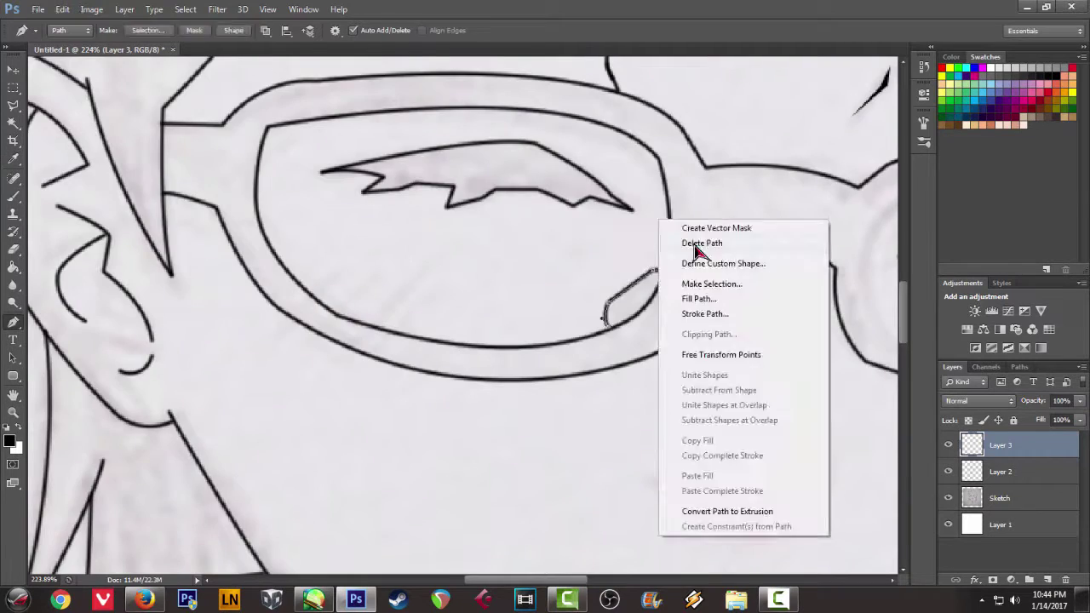
{"action": "left_click", "coordinate": [698, 244]}
Step: Dab the brush at the ends of the left lens's glare outline to join it to the rim
{"action": "scroll", "coordinate": [715, 375], "scroll_direction": "down", "scroll_amount": 2}
{"action": "scroll", "coordinate": [685, 356], "scroll_direction": "up", "scroll_amount": 5}
{"action": "key", "text": "b"}
{"action": "left_click", "coordinate": [604, 370]}
{"action": "left_click", "coordinate": [753, 206]}
{"action": "scroll", "coordinate": [622, 284], "scroll_direction": "down", "scroll_amount": 5}
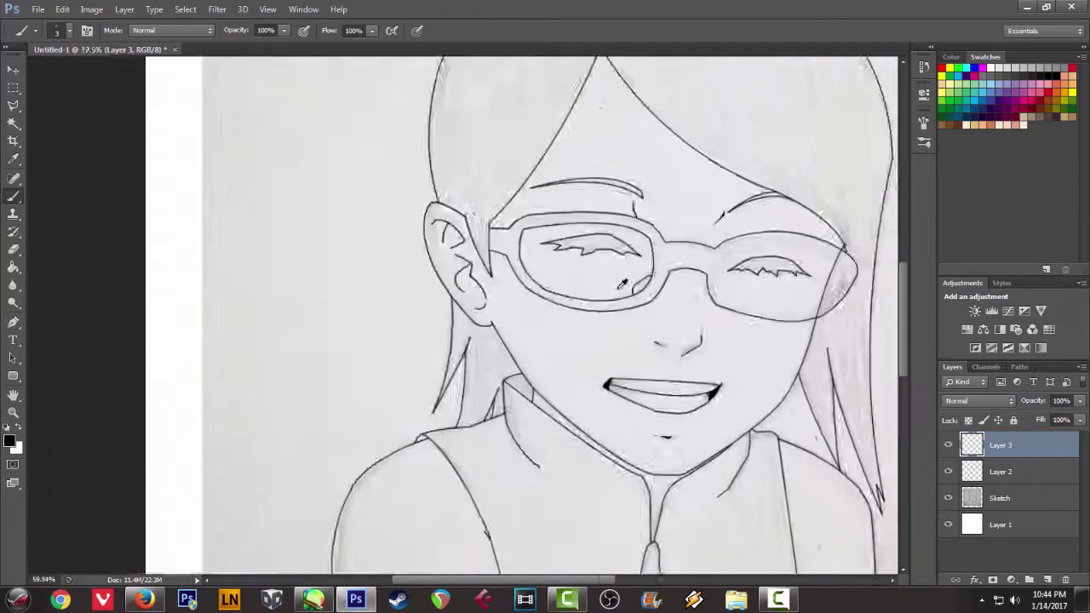
Step: Paint short diagonal hatch lines inside the left lens's lower-left area and just below the frame on the cheek
{"action": "scroll", "coordinate": [514, 270], "scroll_direction": "up", "scroll_amount": 4}
{"action": "left_click_drag", "start_coordinate": [608, 351], "coordinate": [638, 320]}
{"action": "left_click_drag", "start_coordinate": [576, 386], "coordinate": [551, 401]}
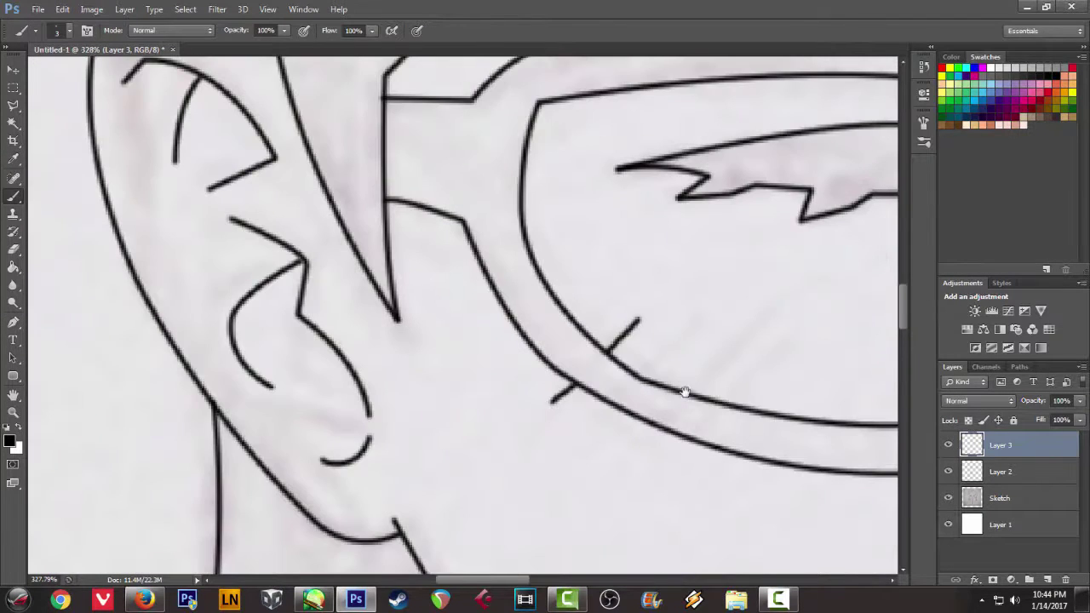
{"action": "left_click_drag", "start_coordinate": [686, 389], "coordinate": [429, 364]}
{"action": "left_click_drag", "start_coordinate": [438, 356], "coordinate": [475, 317]}
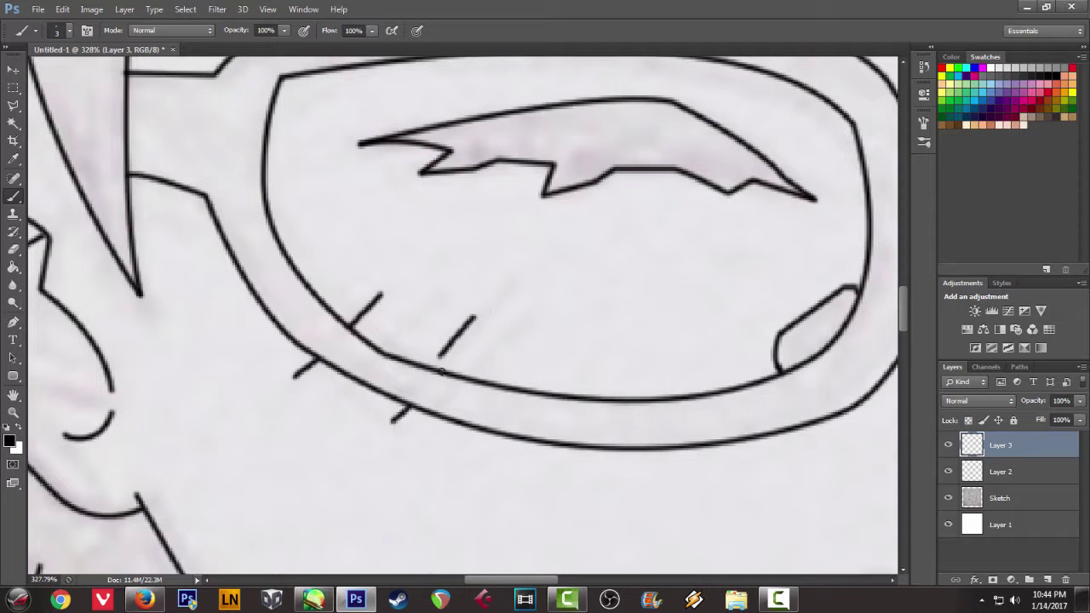
{"action": "left_click_drag", "start_coordinate": [473, 378], "coordinate": [517, 323]}
{"action": "left_click_drag", "start_coordinate": [382, 349], "coordinate": [423, 305]}
{"action": "scroll", "coordinate": [358, 387], "scroll_direction": "down", "scroll_amount": 4}
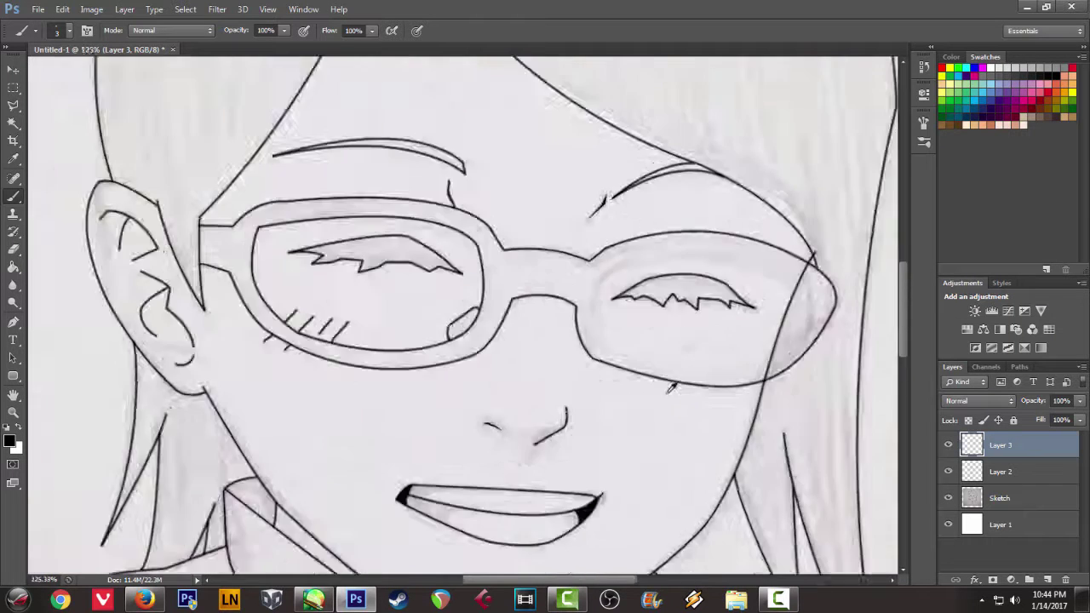
Step: Draw a closed Pen path along the inner rim of the right lens, stroke it with the brush, and delete the path
{"action": "scroll", "coordinate": [525, 327], "scroll_direction": "up", "scroll_amount": 2}
{"action": "key", "text": "p"}
{"action": "left_click_drag", "start_coordinate": [601, 145], "coordinate": [409, 149]}
{"action": "left_click", "coordinate": [381, 196]}
{"action": "mouse_move", "coordinate": [715, 234]}
{"action": "left_mouse_down"}
{"action": "mouse_move", "coordinate": [794, 330]}
{"action": "mouse_move", "coordinate": [825, 329]}
{"action": "left_mouse_up"}
{"action": "left_click", "coordinate": [715, 235], "text": "alt"}
{"action": "left_click_drag", "start_coordinate": [660, 345], "coordinate": [613, 417]}
{"action": "left_click_drag", "start_coordinate": [377, 327], "coordinate": [156, 247]}
{"action": "left_click", "coordinate": [380, 195]}
{"action": "right_click", "coordinate": [396, 266]}
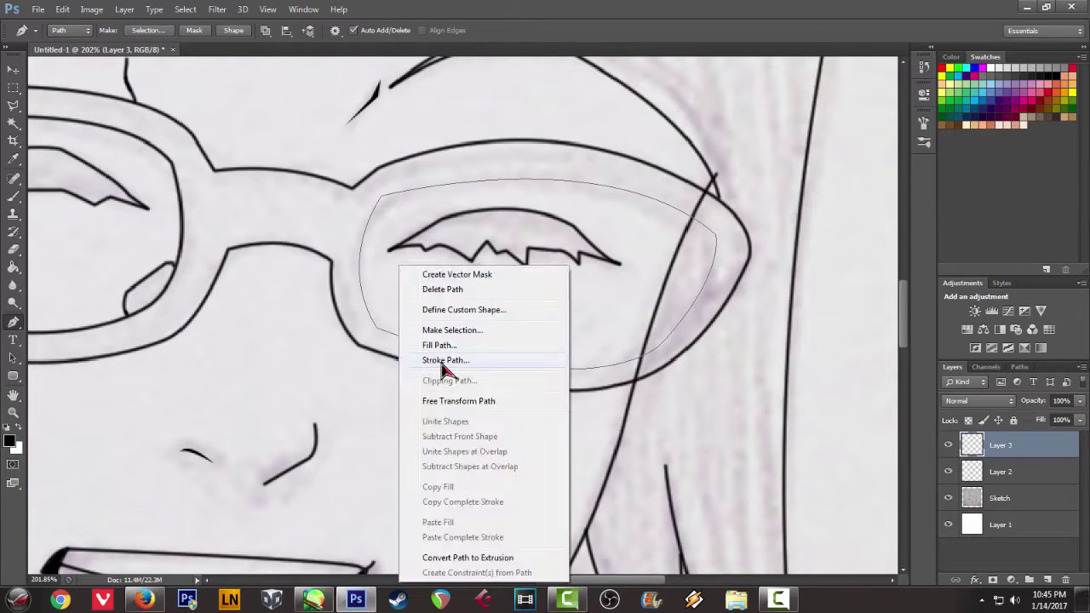
{"action": "right_click", "coordinate": [476, 219]}
{"action": "left_click", "coordinate": [514, 242]}
Step: Add a narrow glare line along the right lens's inner lower-left edge, stroke it, and delete the path
{"action": "scroll", "coordinate": [341, 316], "scroll_direction": "up", "scroll_amount": 3}
{"action": "scroll", "coordinate": [384, 316], "scroll_direction": "down", "scroll_amount": 5}
{"action": "scroll", "coordinate": [345, 284], "scroll_direction": "up", "scroll_amount": 5}
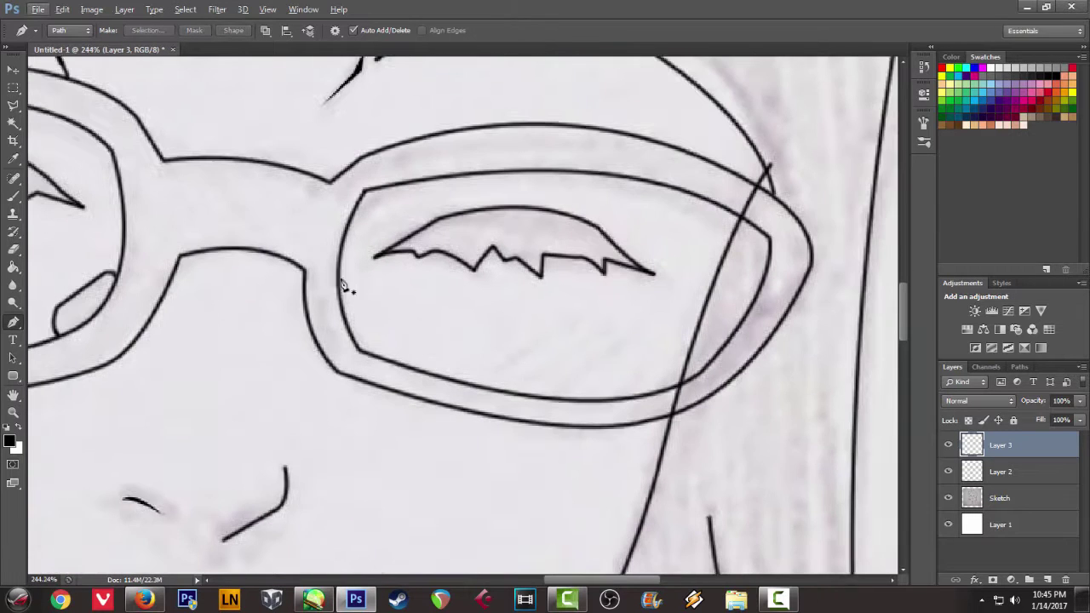
{"action": "right_click", "coordinate": [407, 268]}
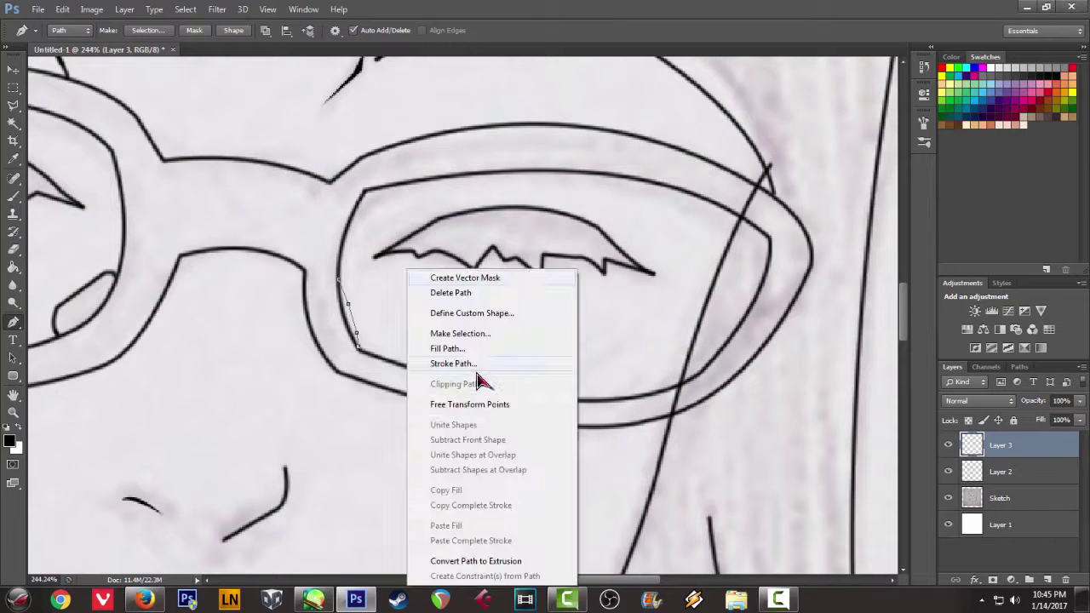
{"action": "right_click", "coordinate": [412, 214]}
{"action": "left_click", "coordinate": [452, 236]}
Step: Draw a diagonal glare line in the lower part of the right lens, stroke it with the brush, and delete the path
{"action": "scroll", "coordinate": [452, 236], "scroll_direction": "down", "scroll_amount": 5}
{"action": "scroll", "coordinate": [485, 314], "scroll_direction": "up", "scroll_amount": 4}
{"action": "left_click", "coordinate": [485, 302]}
{"action": "right_click", "coordinate": [559, 328]}
{"action": "left_click", "coordinate": [603, 362]}
{"action": "right_click", "coordinate": [556, 205]}
{"action": "left_click", "coordinate": [584, 229]}
Step: Add a second, shorter diagonal glare line to the right of the first one, stroke it, and delete the path
{"action": "left_click", "coordinate": [468, 341]}
{"action": "left_click", "coordinate": [496, 318]}
{"action": "right_click", "coordinate": [602, 320]}
{"action": "left_click", "coordinate": [654, 363]}
{"action": "left_click", "coordinate": [637, 209]}
{"action": "right_click", "coordinate": [592, 202]}
{"action": "left_click", "coordinate": [626, 227]}
Step: Stroke a third, shortest diagonal glare line beside the other two in the right lens, and make Layer 2 active
{"action": "left_click", "coordinate": [494, 341]}
{"action": "left_click", "coordinate": [509, 325]}
{"action": "right_click", "coordinate": [584, 315]}
{"action": "left_click", "coordinate": [634, 364]}
{"action": "left_click", "coordinate": [646, 268]}
{"action": "key", "text": "alt+bracketleft"}
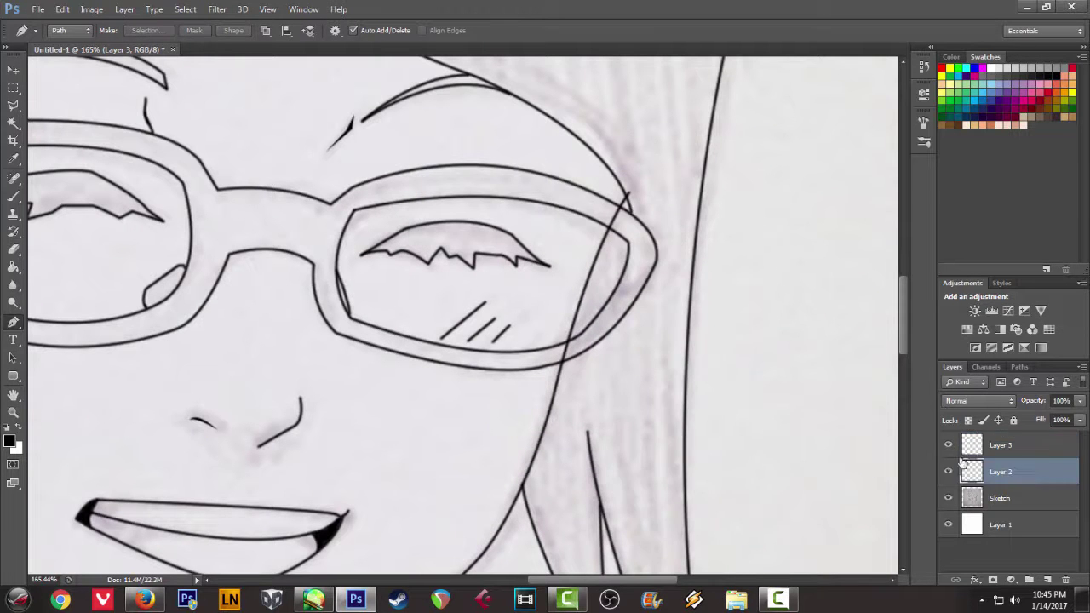
Step: Erase the parts of the face and hair lines that overlap the glasses frame on Layer 2
{"action": "key", "text": "e"}
{"action": "scroll", "coordinate": [607, 223], "scroll_direction": "up", "scroll_amount": 7}
{"action": "left_click_drag", "start_coordinate": [596, 219], "coordinate": [607, 211]}
{"action": "left_click_drag", "start_coordinate": [517, 468], "coordinate": [509, 479]}
{"action": "left_click_drag", "start_coordinate": [341, 426], "coordinate": [860, 451]}
{"action": "left_click_drag", "start_coordinate": [353, 418], "coordinate": [877, 445]}
{"action": "scroll", "coordinate": [579, 448], "scroll_direction": "down", "scroll_amount": 17}
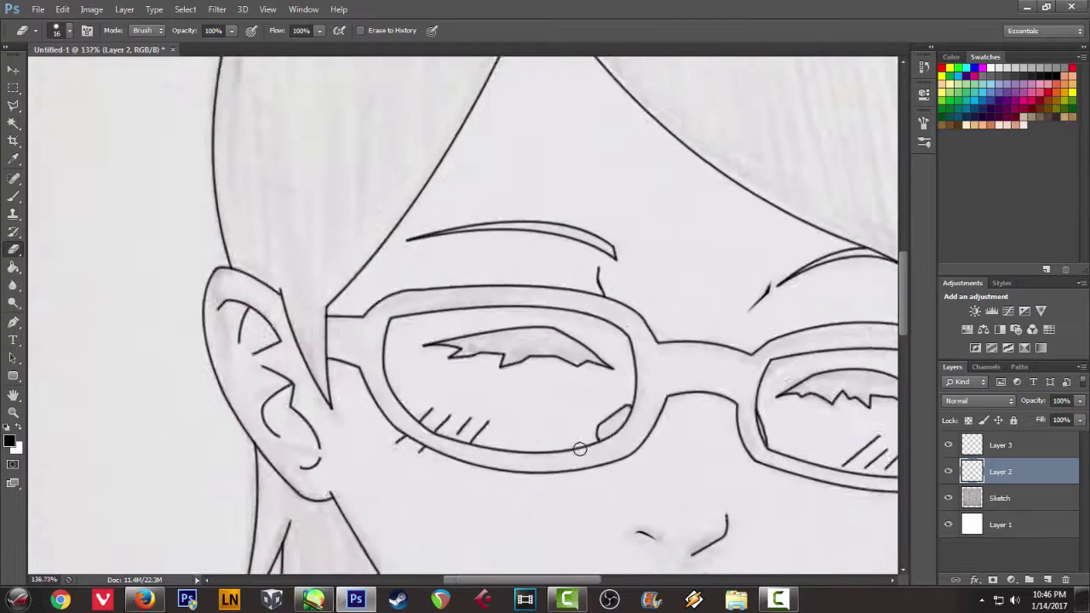
Step: Hide the Sketch layer and erase the stray mark beside the glasses frame near the bridge
{"action": "left_click", "coordinate": [948, 499]}
{"action": "left_click_drag", "start_coordinate": [638, 335], "coordinate": [627, 331]}
{"action": "scroll", "coordinate": [564, 331], "scroll_direction": "down", "scroll_amount": 3}
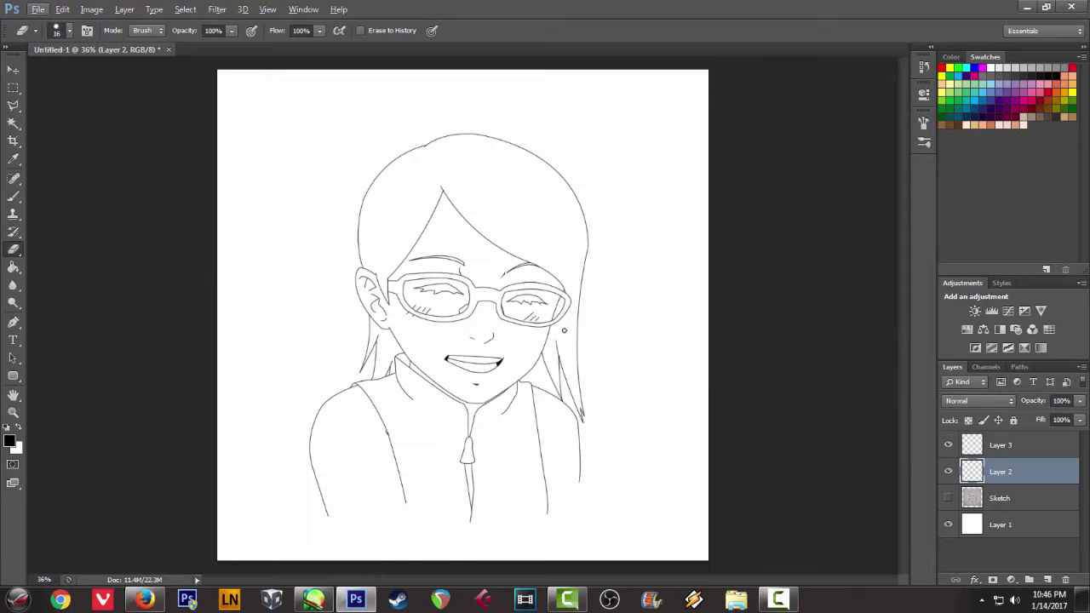
Step: Merge Layer 3 and Layer 2 into one lineart layer
{"action": "left_click", "coordinate": [977, 450]}
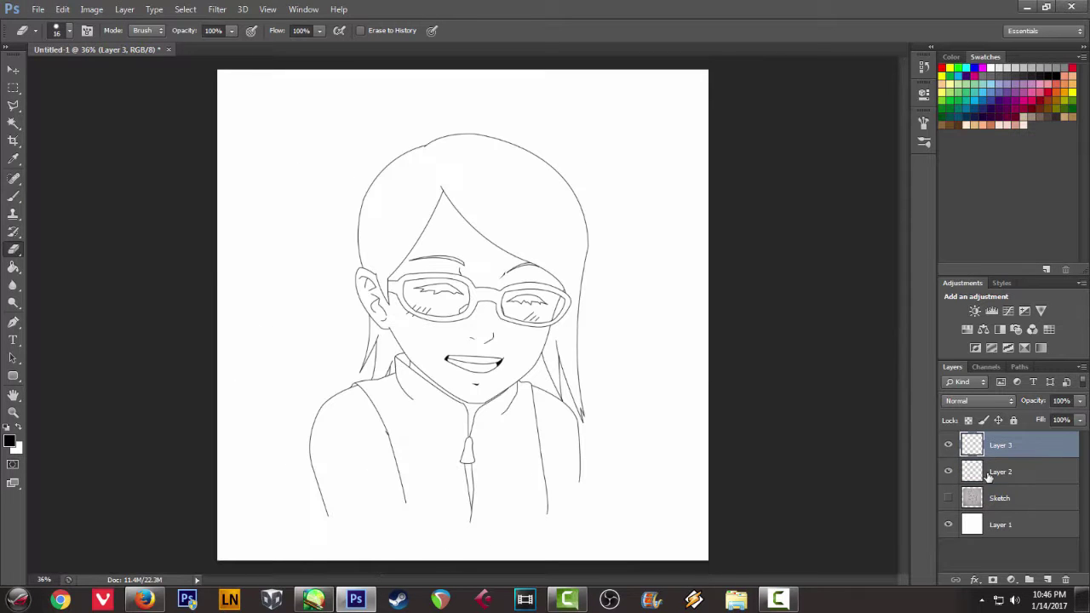
{"action": "left_click", "coordinate": [989, 475], "text": "shift"}
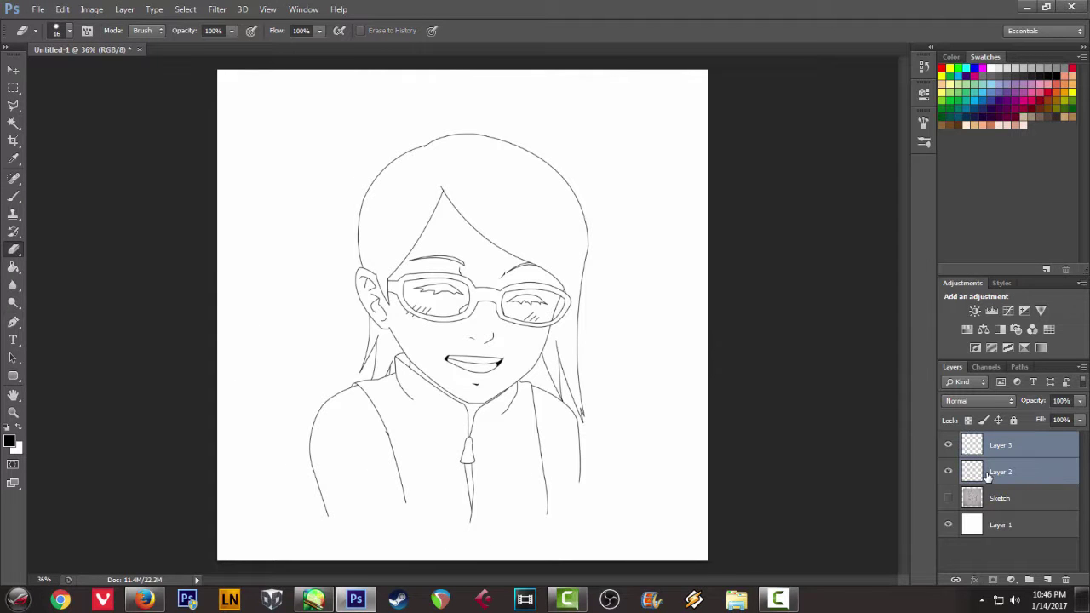
{"action": "right_click", "coordinate": [991, 478]}
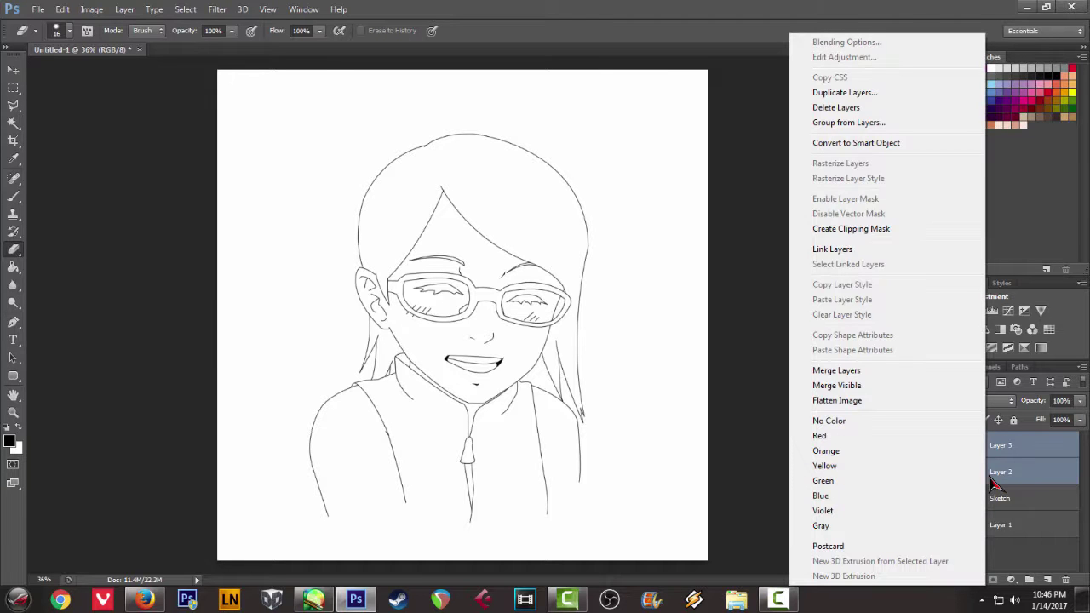
{"action": "left_click", "coordinate": [858, 377]}
Step: Check the merged lineart with the Sketch layer briefly shown, and rename the merged layer as LineworkMouse
{"action": "key", "text": "ctrl+minus"}
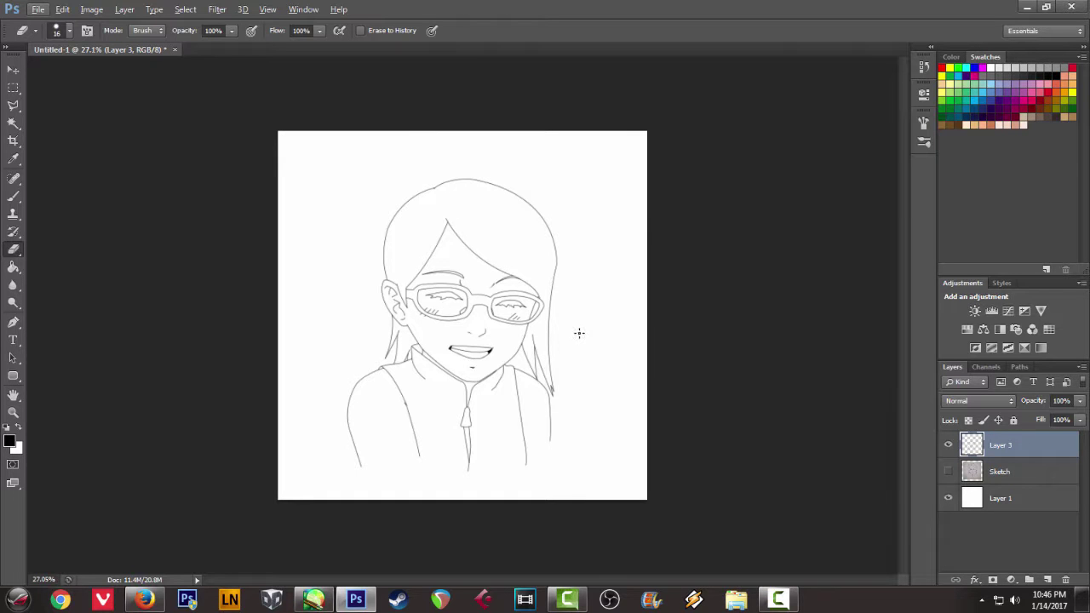
{"action": "scroll", "coordinate": [568, 362], "scroll_direction": "up", "scroll_amount": 3}
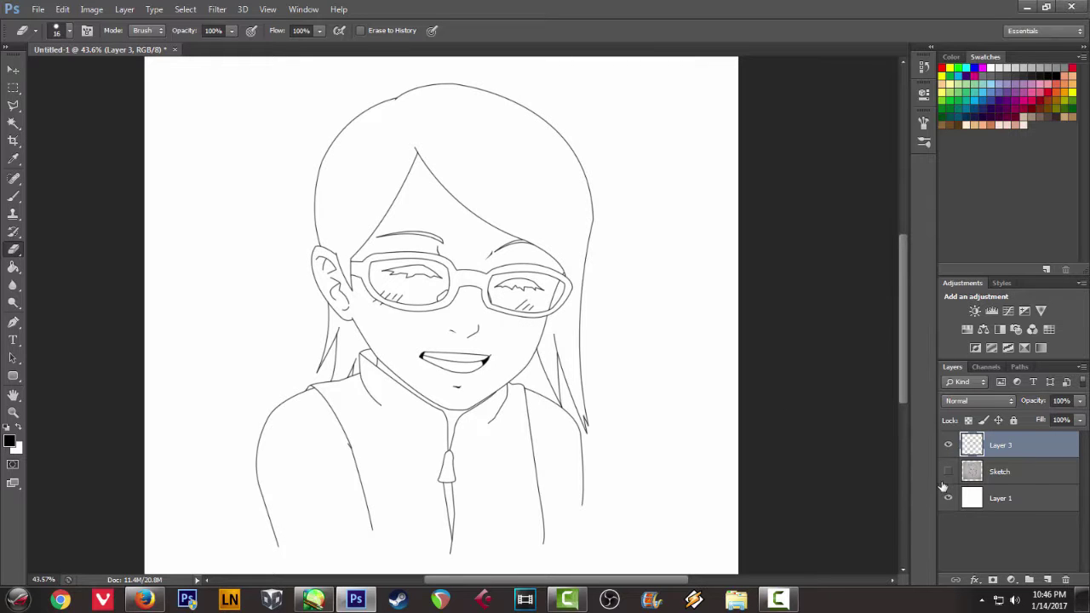
{"action": "left_click", "coordinate": [949, 472]}
{"action": "left_click", "coordinate": [948, 472]}
{"action": "double_click", "coordinate": [1001, 444]}
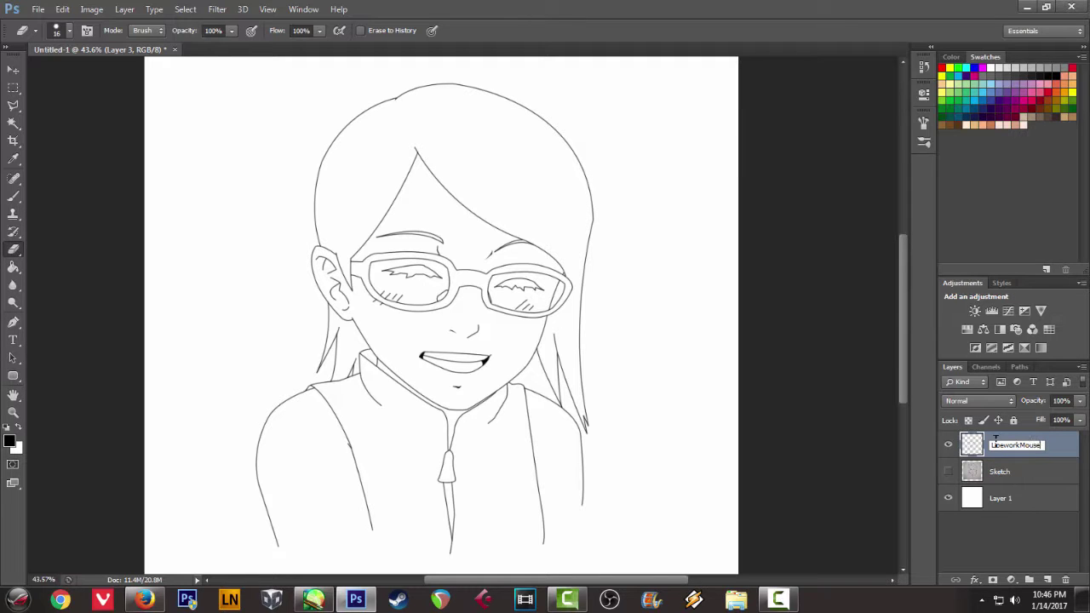
{"action": "key", "text": "Return"}
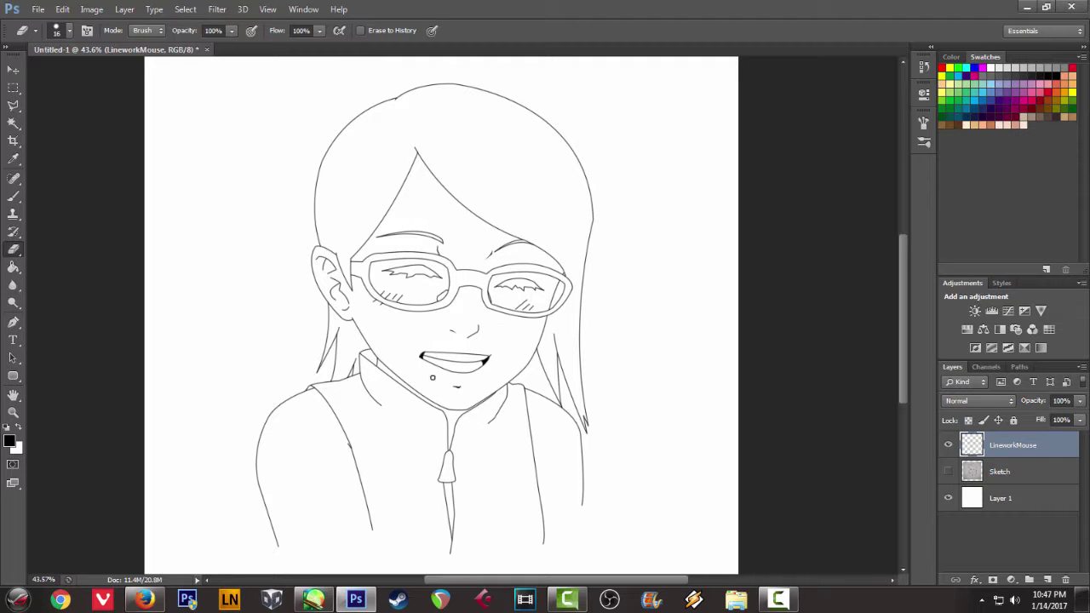
Step: Compare the finished Photoshop lineart with the mouse-drawn version in PaintTool SAI's New Canvas.sai, and return to Photoshop
{"action": "scroll", "coordinate": [442, 384], "scroll_direction": "up", "scroll_amount": 2}
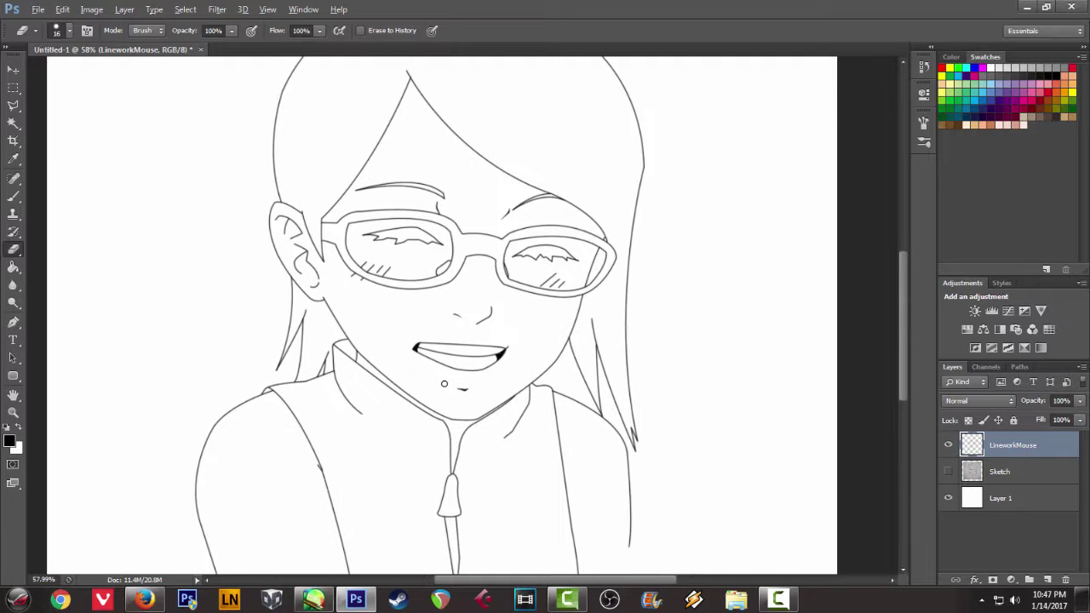
{"action": "scroll", "coordinate": [444, 384], "scroll_direction": "up", "scroll_amount": 1}
{"action": "scroll", "coordinate": [444, 382], "scroll_direction": "down", "scroll_amount": 3}
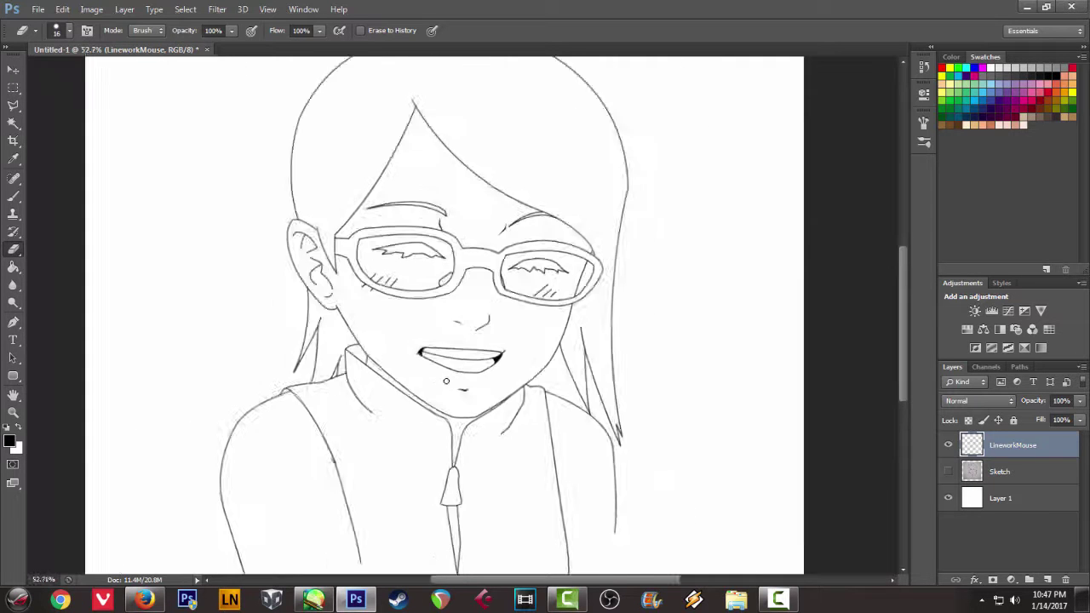
{"action": "scroll", "coordinate": [446, 378], "scroll_direction": "down", "scroll_amount": 1}
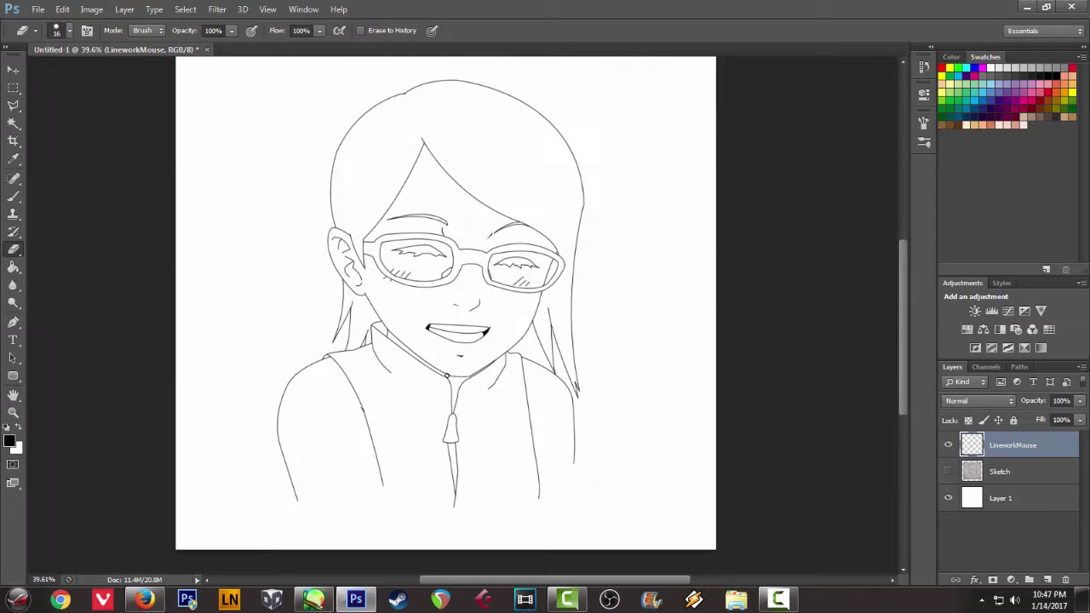
{"action": "left_click", "coordinate": [313, 600]}
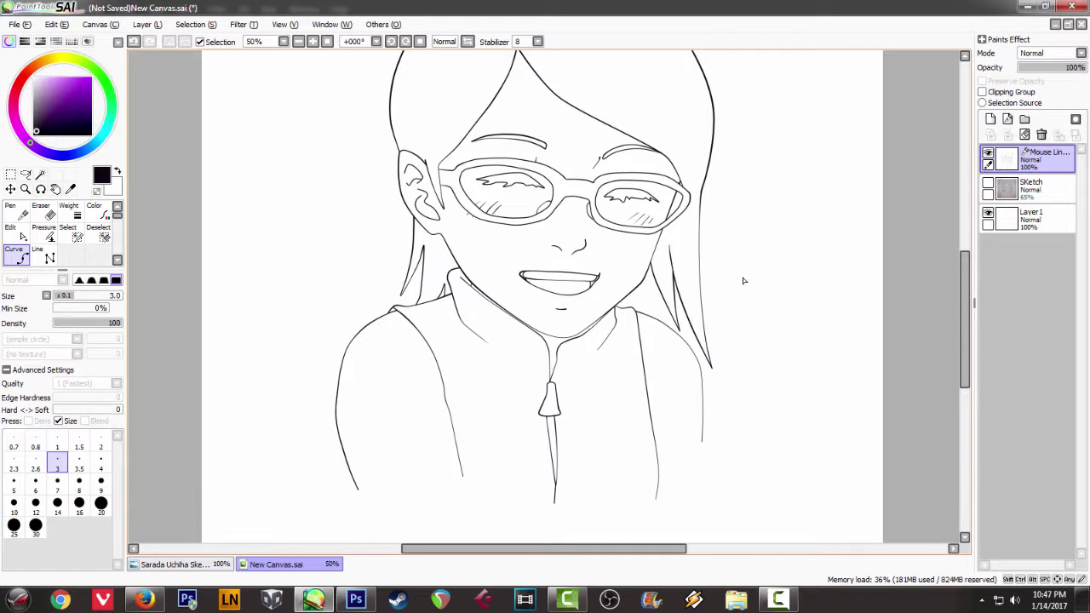
{"action": "scroll", "coordinate": [835, 273], "scroll_direction": "up", "scroll_amount": 1}
{"action": "scroll", "coordinate": [844, 272], "scroll_direction": "down", "scroll_amount": 3}
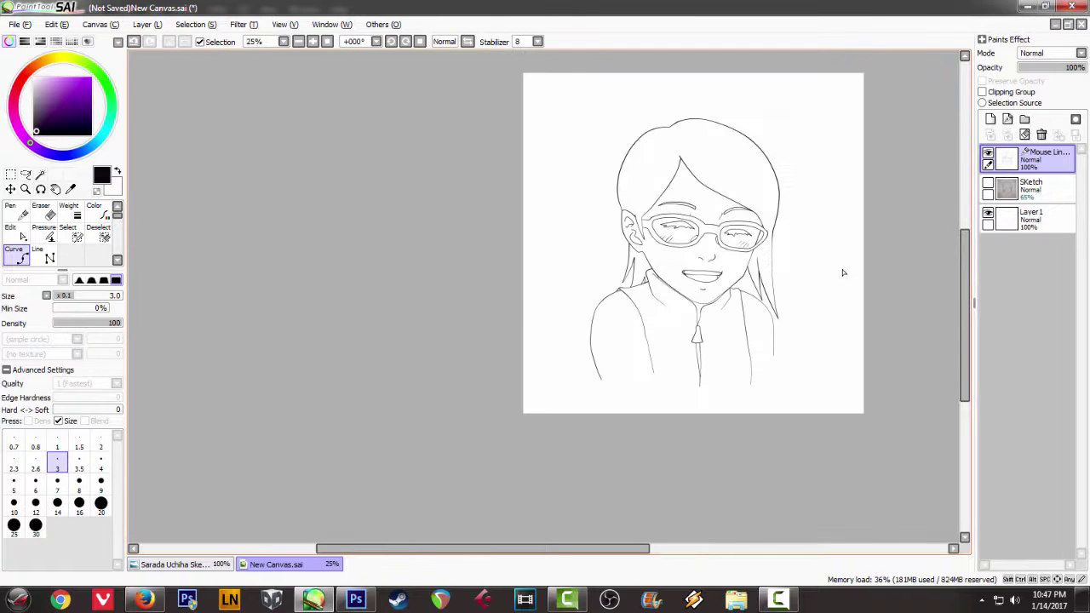
{"action": "scroll", "coordinate": [844, 272], "scroll_direction": "up", "scroll_amount": 1}
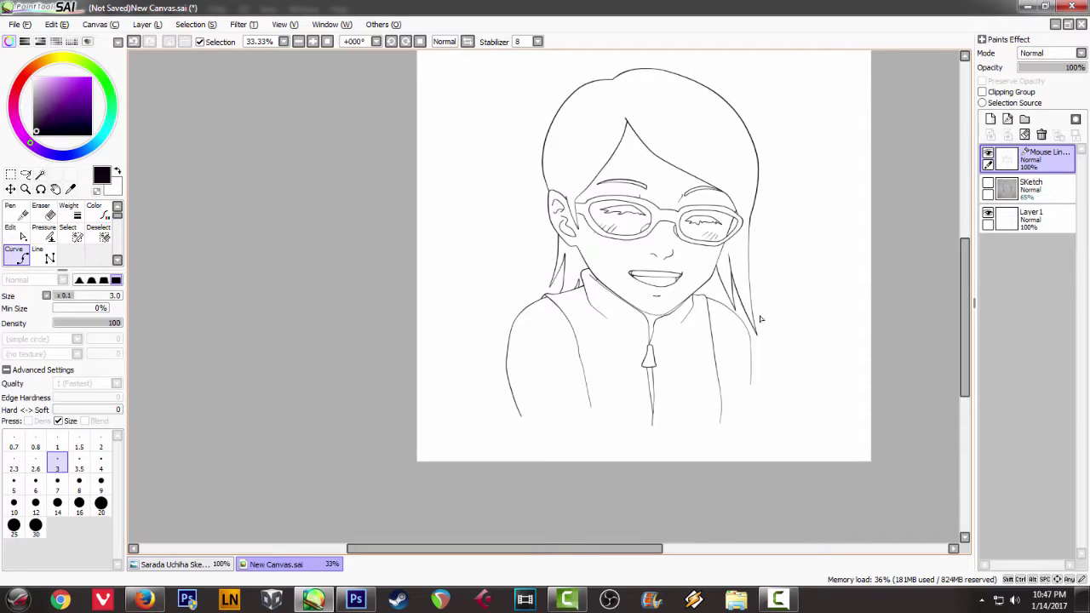
{"action": "left_click", "coordinate": [366, 603]}
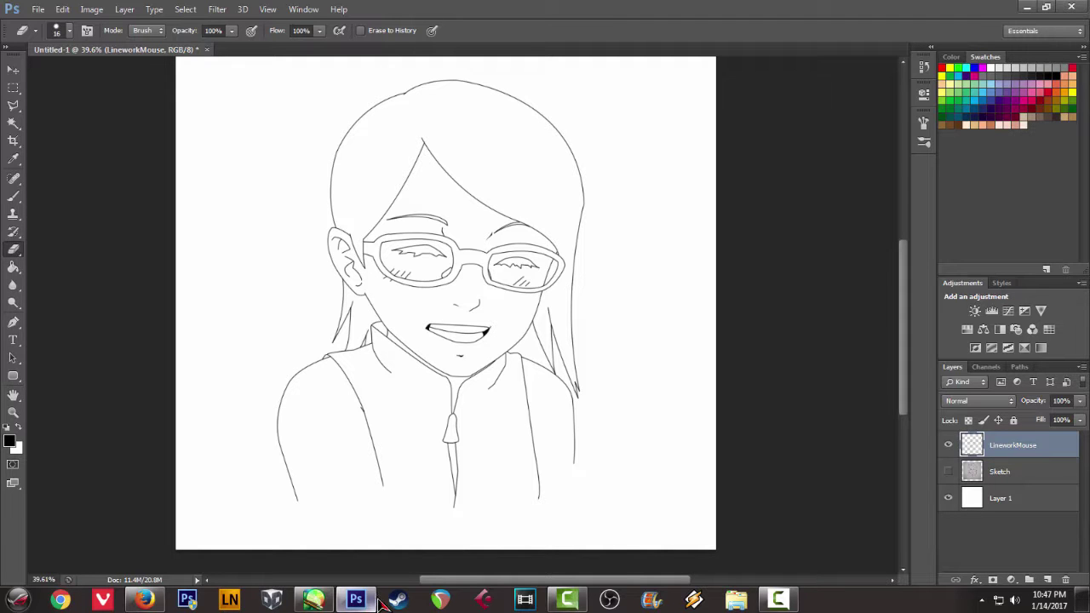
Step: Switch to PaintTool SAI and examine the mouse lineart in New Canvas.sai, both as a whole figure and close up on the face
{"action": "left_click", "coordinate": [313, 599]}
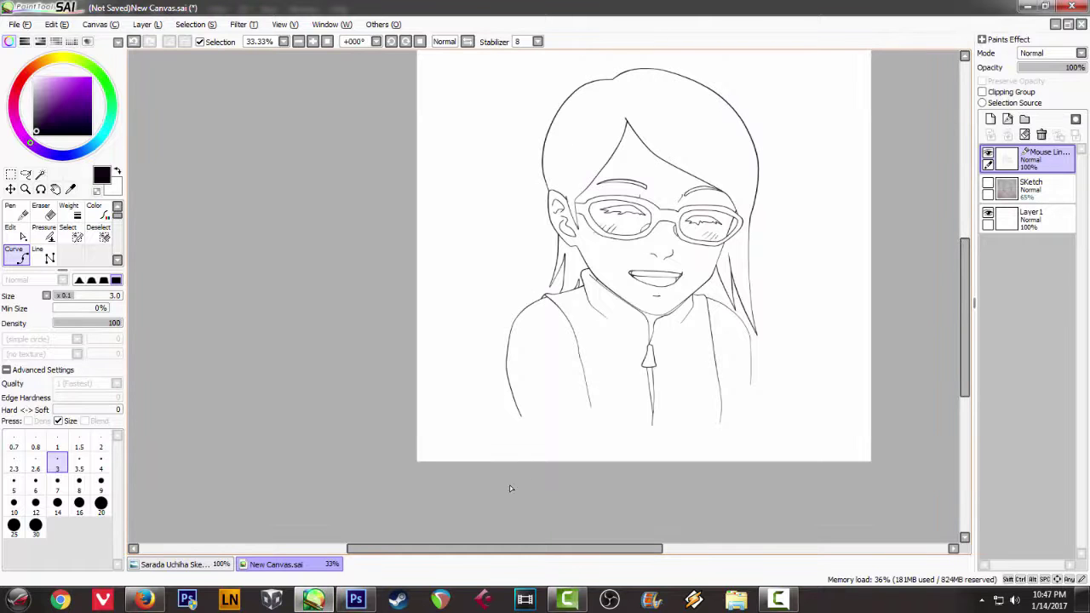
{"action": "left_click_drag", "start_coordinate": [430, 550], "coordinate": [479, 552]}
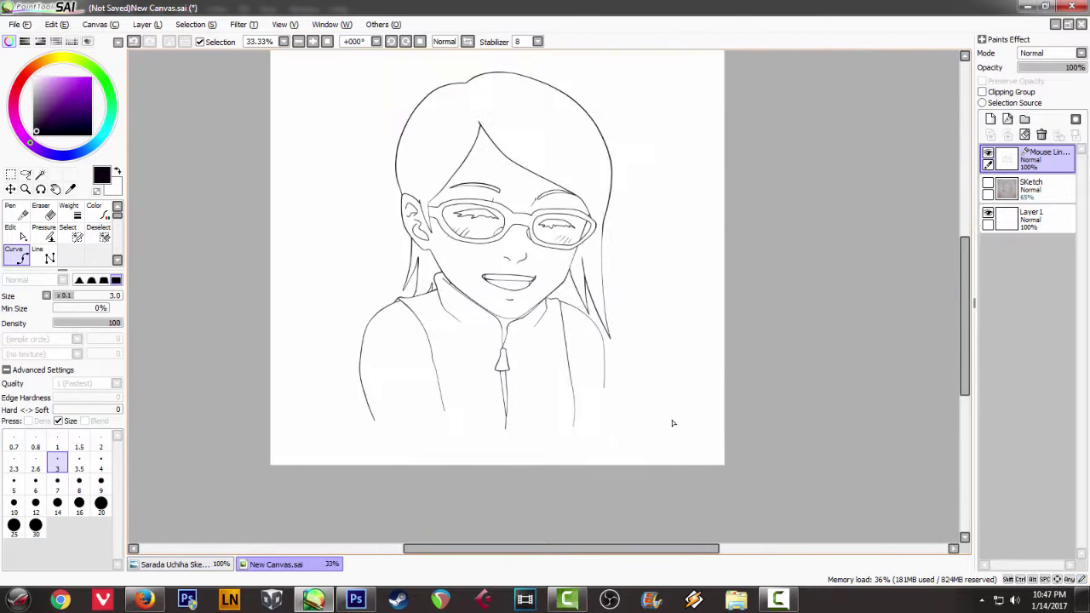
{"action": "left_click_drag", "start_coordinate": [968, 328], "coordinate": [968, 305]}
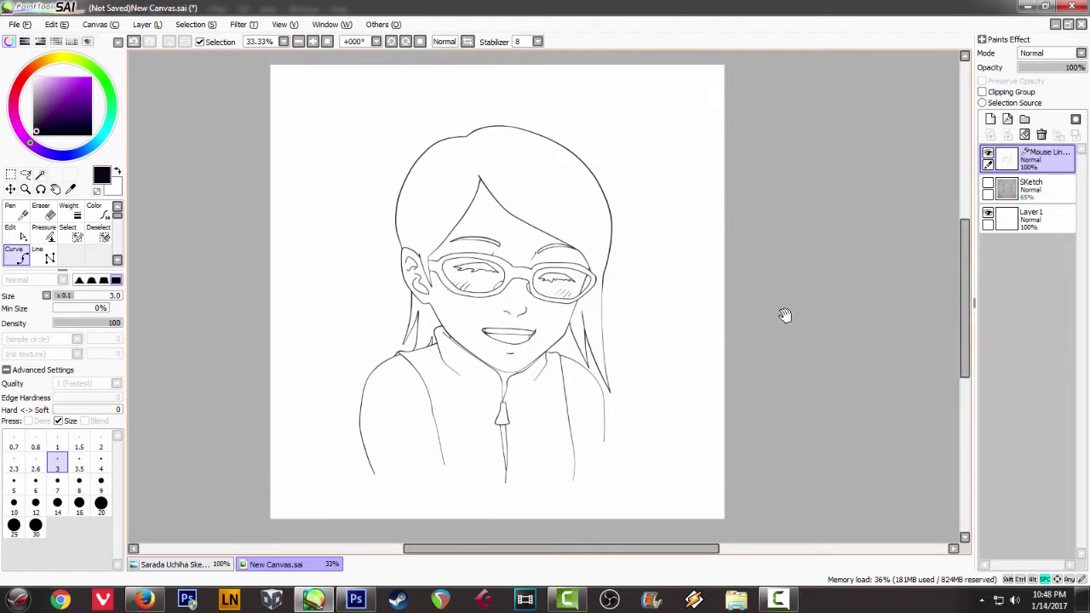
{"action": "scroll", "coordinate": [779, 315], "scroll_direction": "up", "scroll_amount": 1}
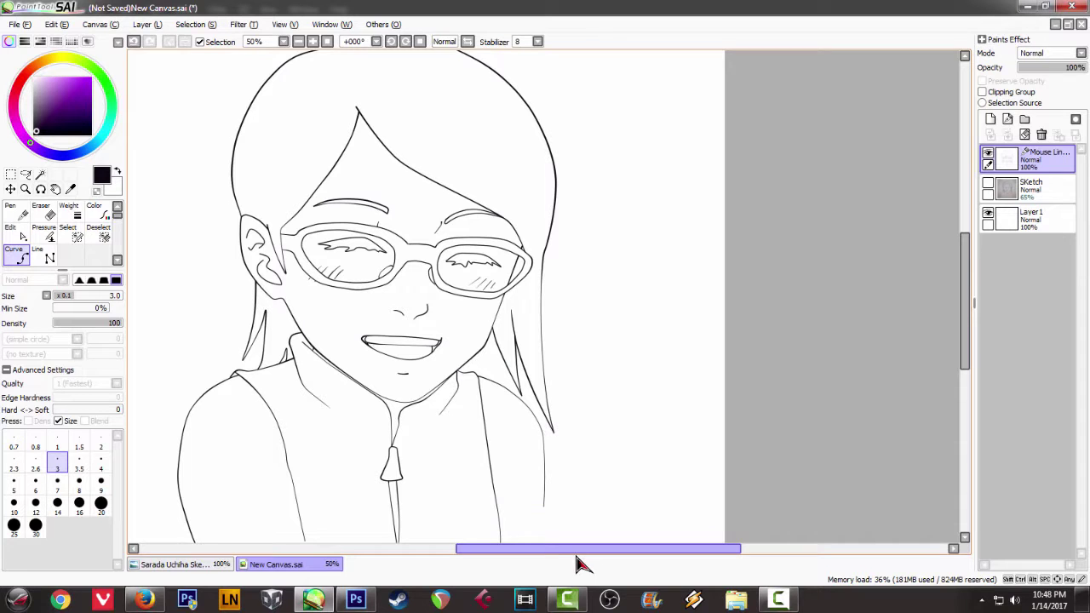
{"action": "left_click_drag", "start_coordinate": [583, 554], "coordinate": [518, 552]}
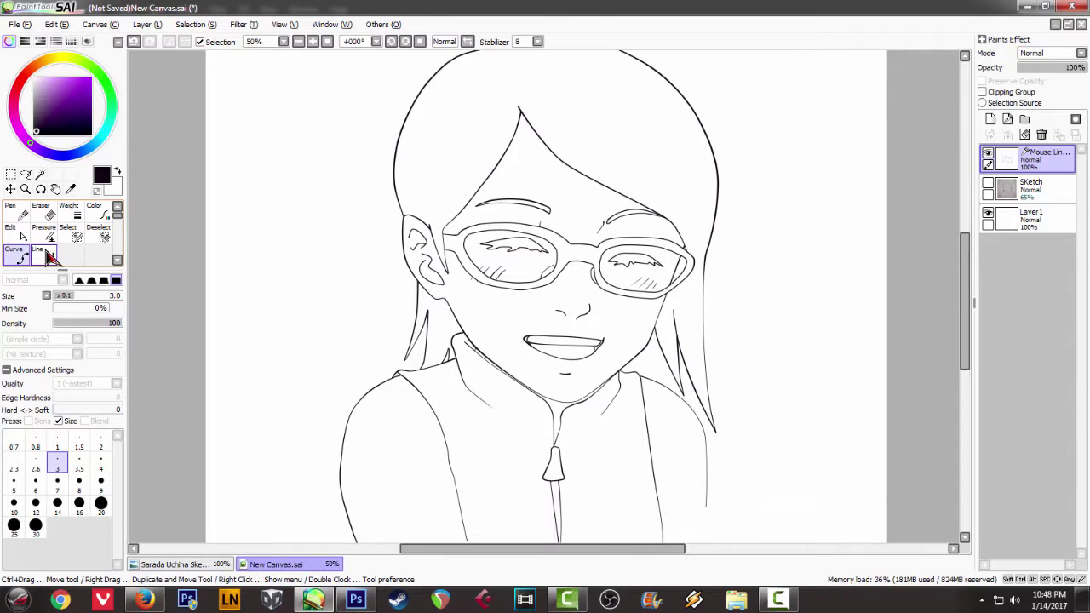
{"action": "scroll", "coordinate": [584, 227], "scroll_direction": "up", "scroll_amount": 1}
{"action": "scroll", "coordinate": [584, 227], "scroll_direction": "down", "scroll_amount": 1}
{"action": "scroll", "coordinate": [584, 227], "scroll_direction": "up", "scroll_amount": 2}
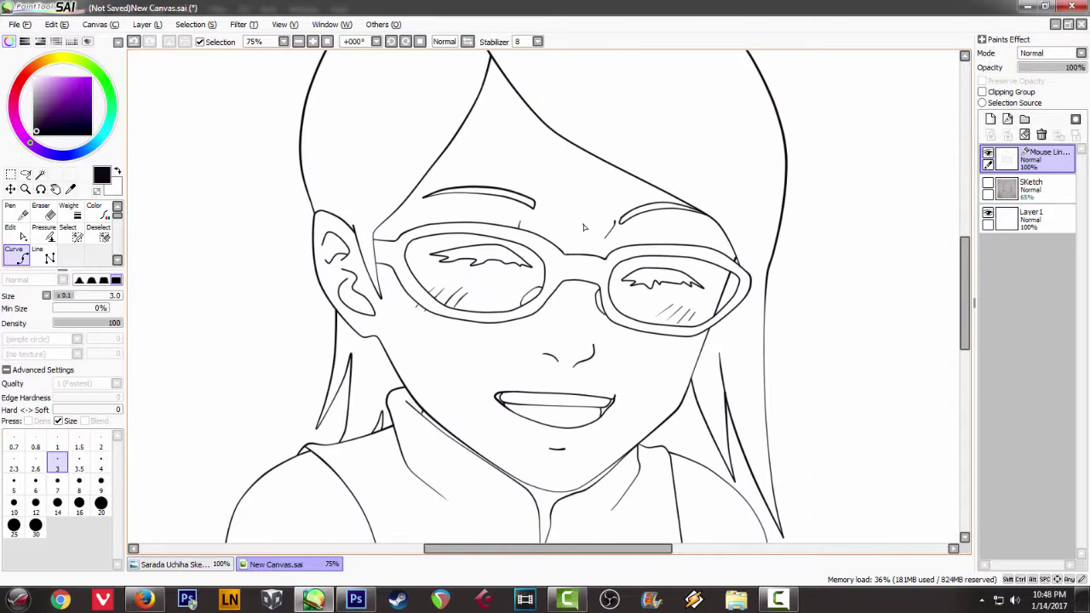
{"action": "scroll", "coordinate": [584, 227], "scroll_direction": "up", "scroll_amount": 2}
{"action": "scroll", "coordinate": [584, 227], "scroll_direction": "down", "scroll_amount": 1}
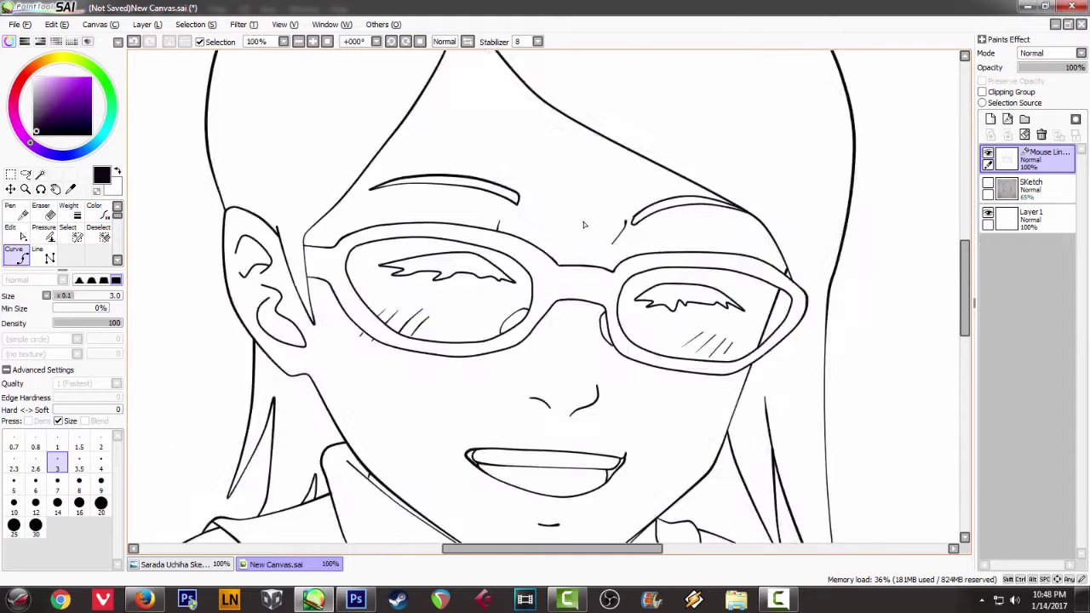
{"action": "scroll", "coordinate": [585, 228], "scroll_direction": "down", "scroll_amount": 2}
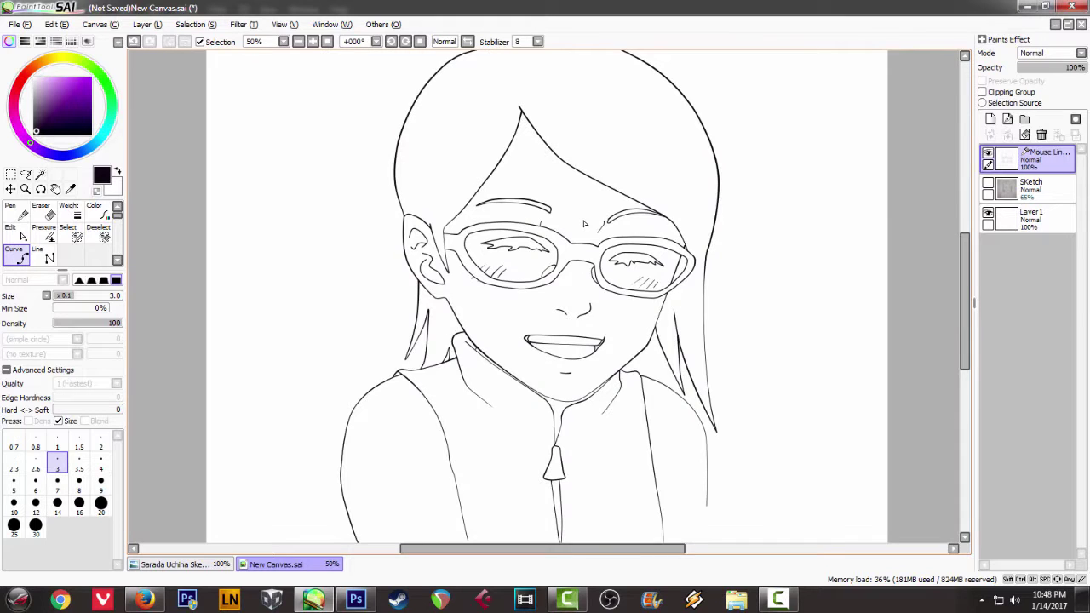
{"action": "scroll", "coordinate": [584, 224], "scroll_direction": "down", "scroll_amount": 1}
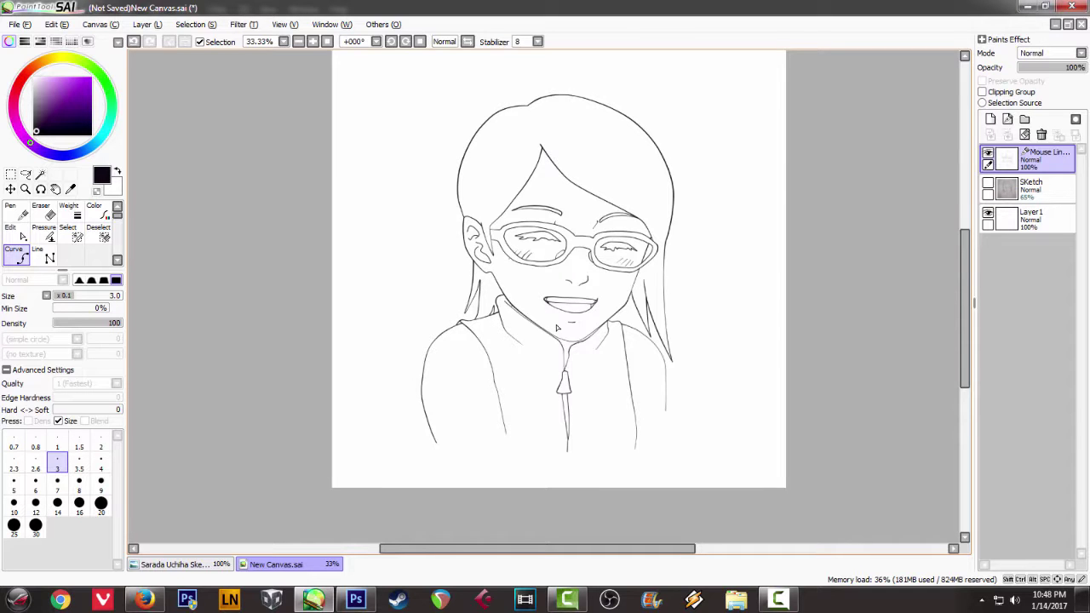
{"action": "scroll", "coordinate": [557, 324], "scroll_direction": "down", "scroll_amount": 1}
{"action": "scroll", "coordinate": [557, 324], "scroll_direction": "up", "scroll_amount": 1}
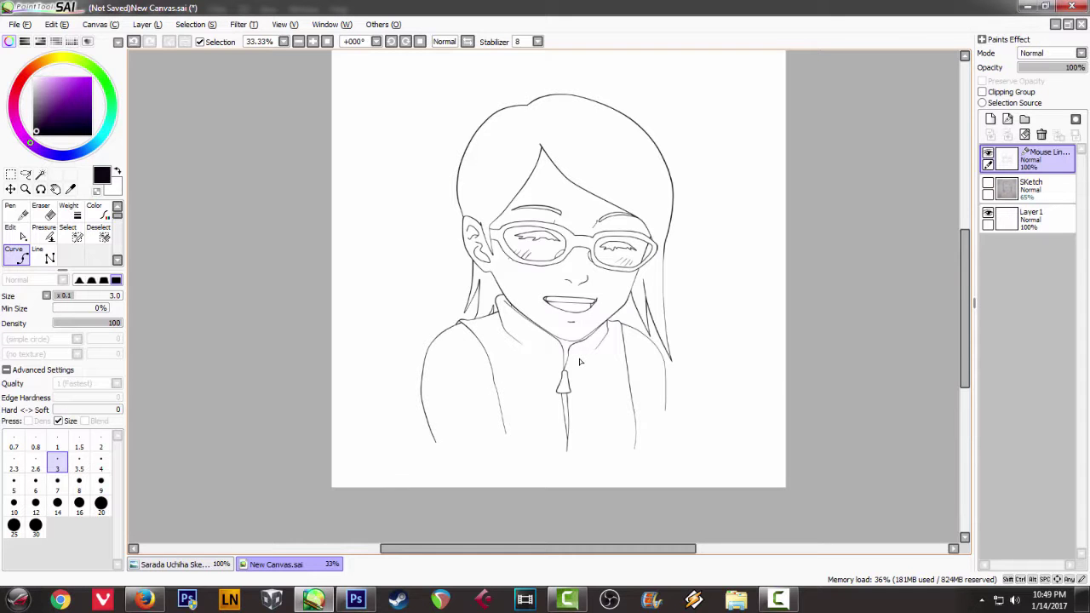
Step: View the whole lineart in PaintTool SAI, check the Photoshop version once more, and return to centre the SAI canvas
{"action": "scroll", "coordinate": [578, 362], "scroll_direction": "down", "scroll_amount": 1}
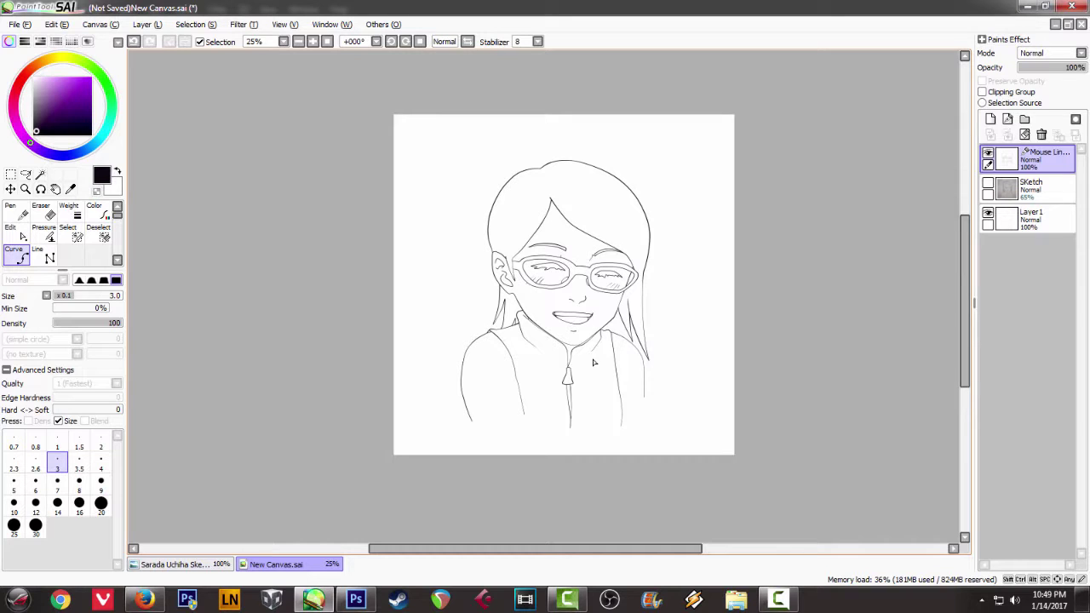
{"action": "scroll", "coordinate": [533, 419], "scroll_direction": "down", "scroll_amount": 1}
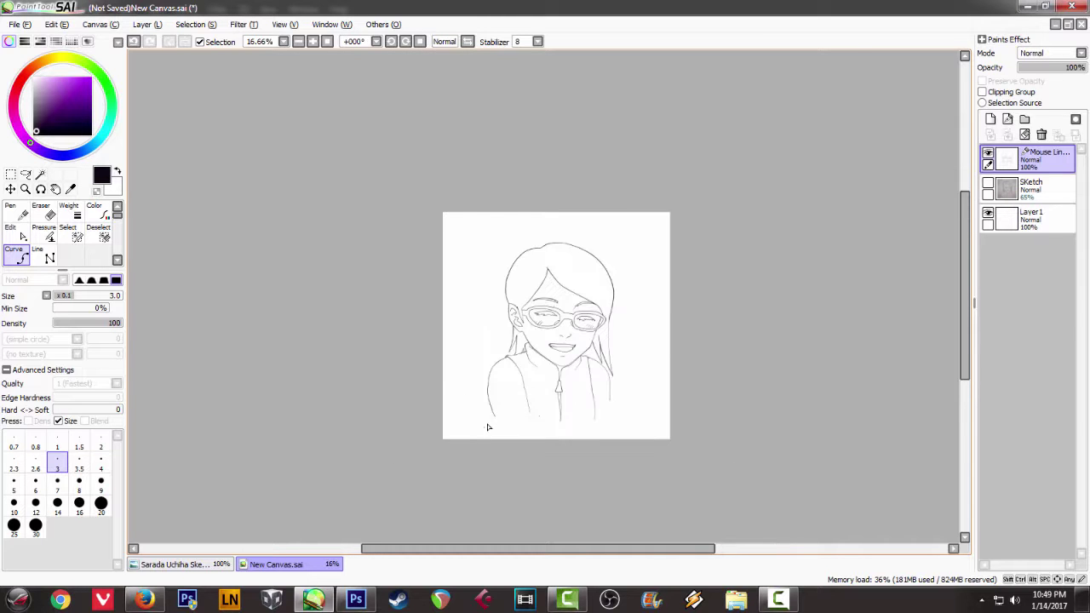
{"action": "scroll", "coordinate": [488, 427], "scroll_direction": "up", "scroll_amount": 2}
{"action": "left_click_drag", "start_coordinate": [514, 549], "coordinate": [576, 542]}
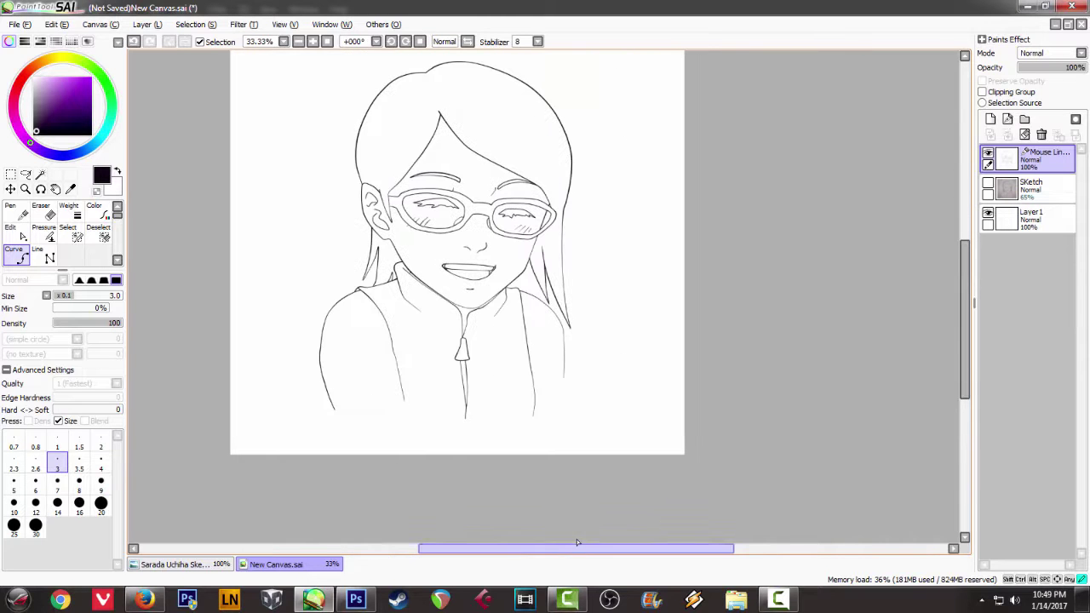
{"action": "left_click_drag", "start_coordinate": [971, 307], "coordinate": [971, 299]}
{"action": "left_click", "coordinate": [356, 600]}
{"action": "scroll", "coordinate": [573, 466], "scroll_direction": "up", "scroll_amount": 2}
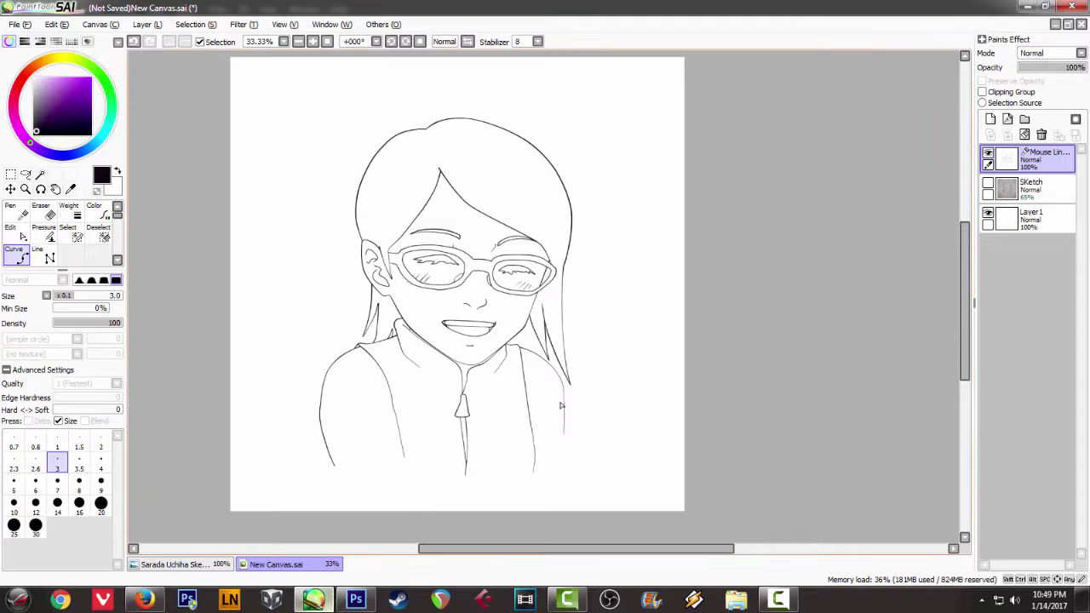
{"action": "left_click", "coordinate": [313, 599]}
{"action": "left_click_drag", "start_coordinate": [500, 549], "coordinate": [483, 545]}
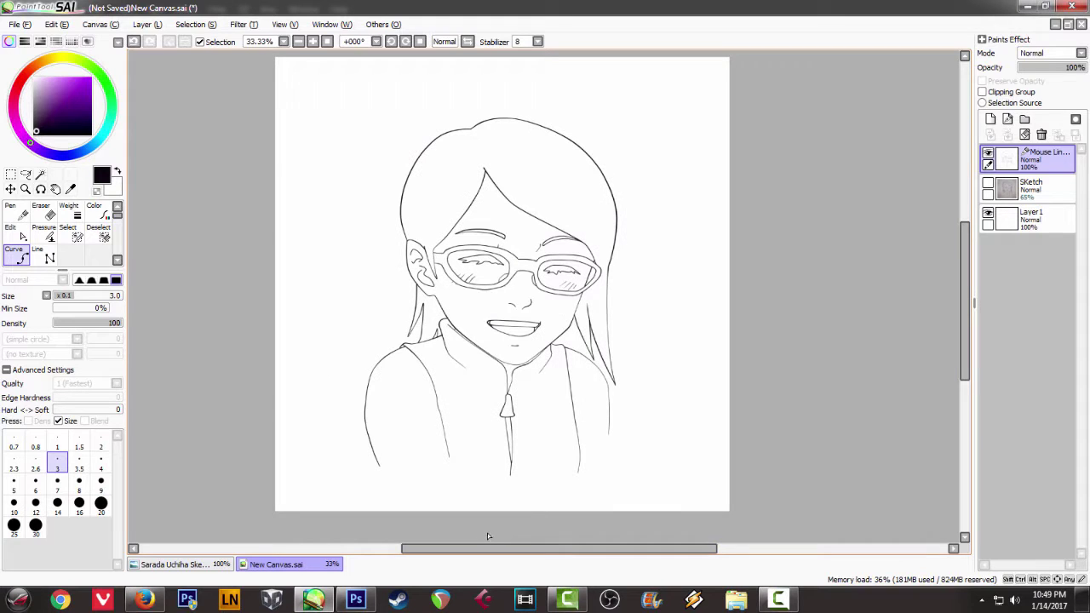